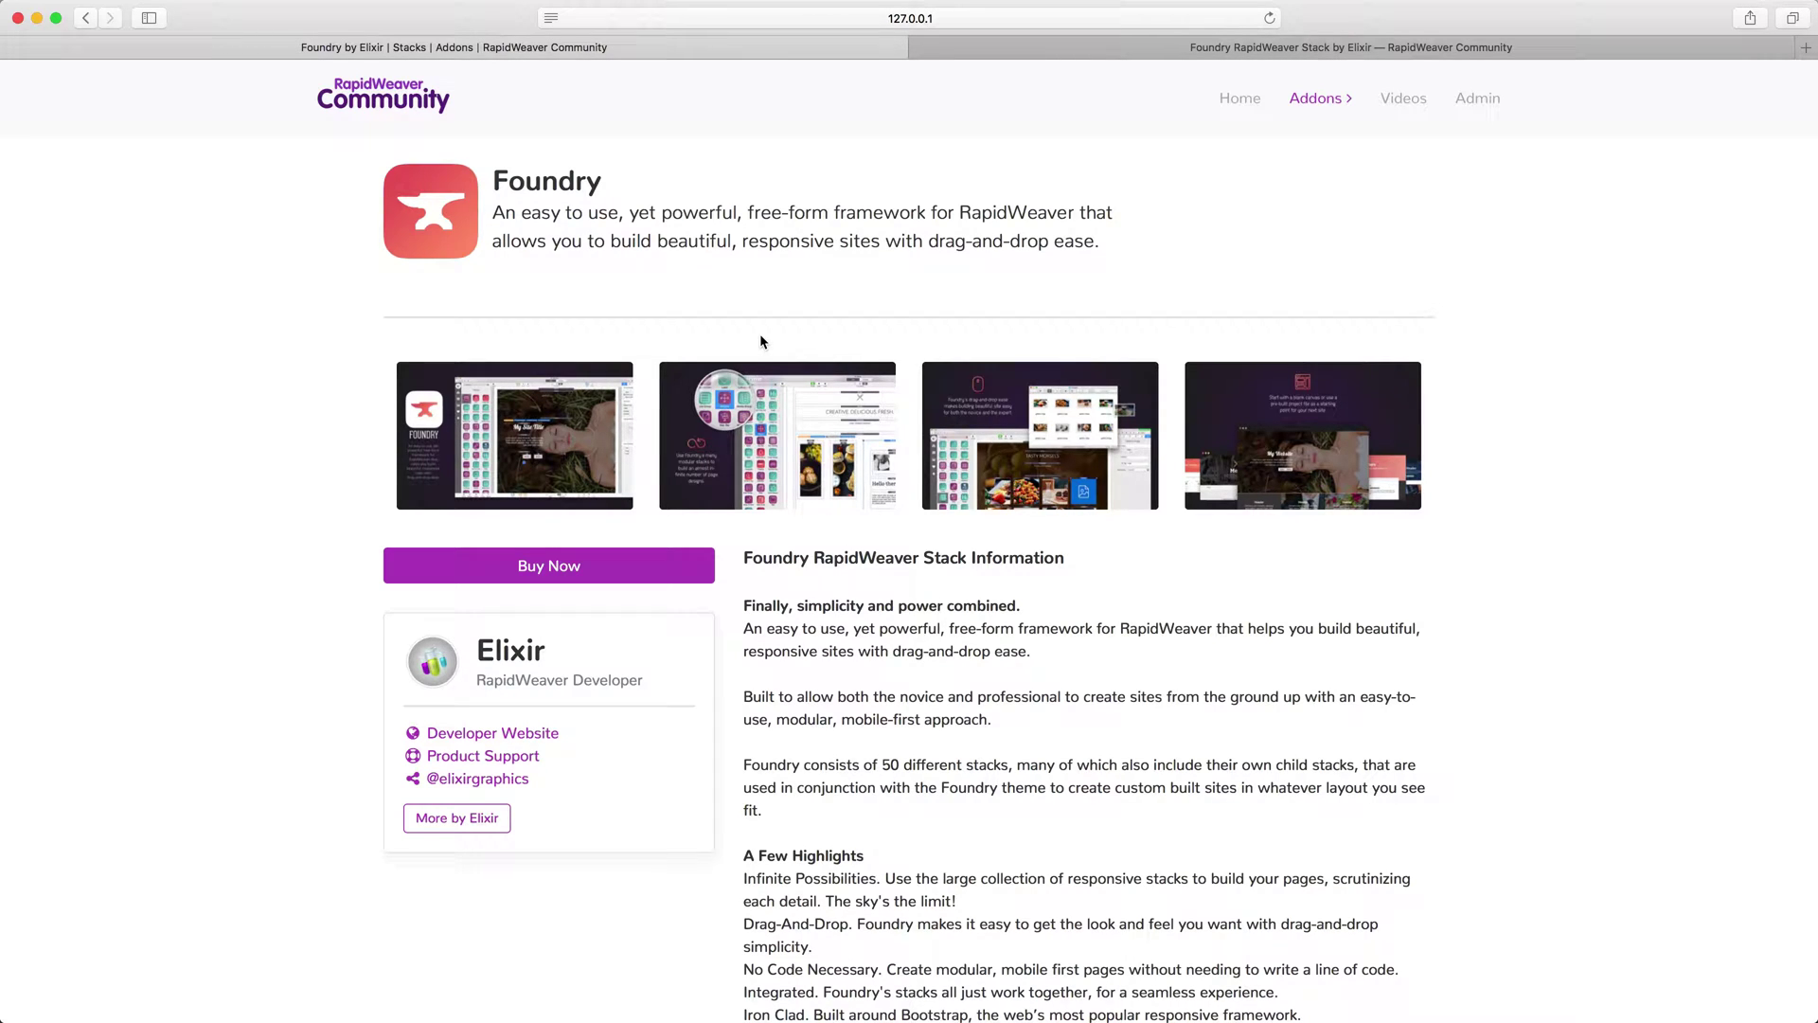
Disable the Foundry page's styles in the browser and examine its unstyled logo, heading and introductory sentence
left_click(405, 10)
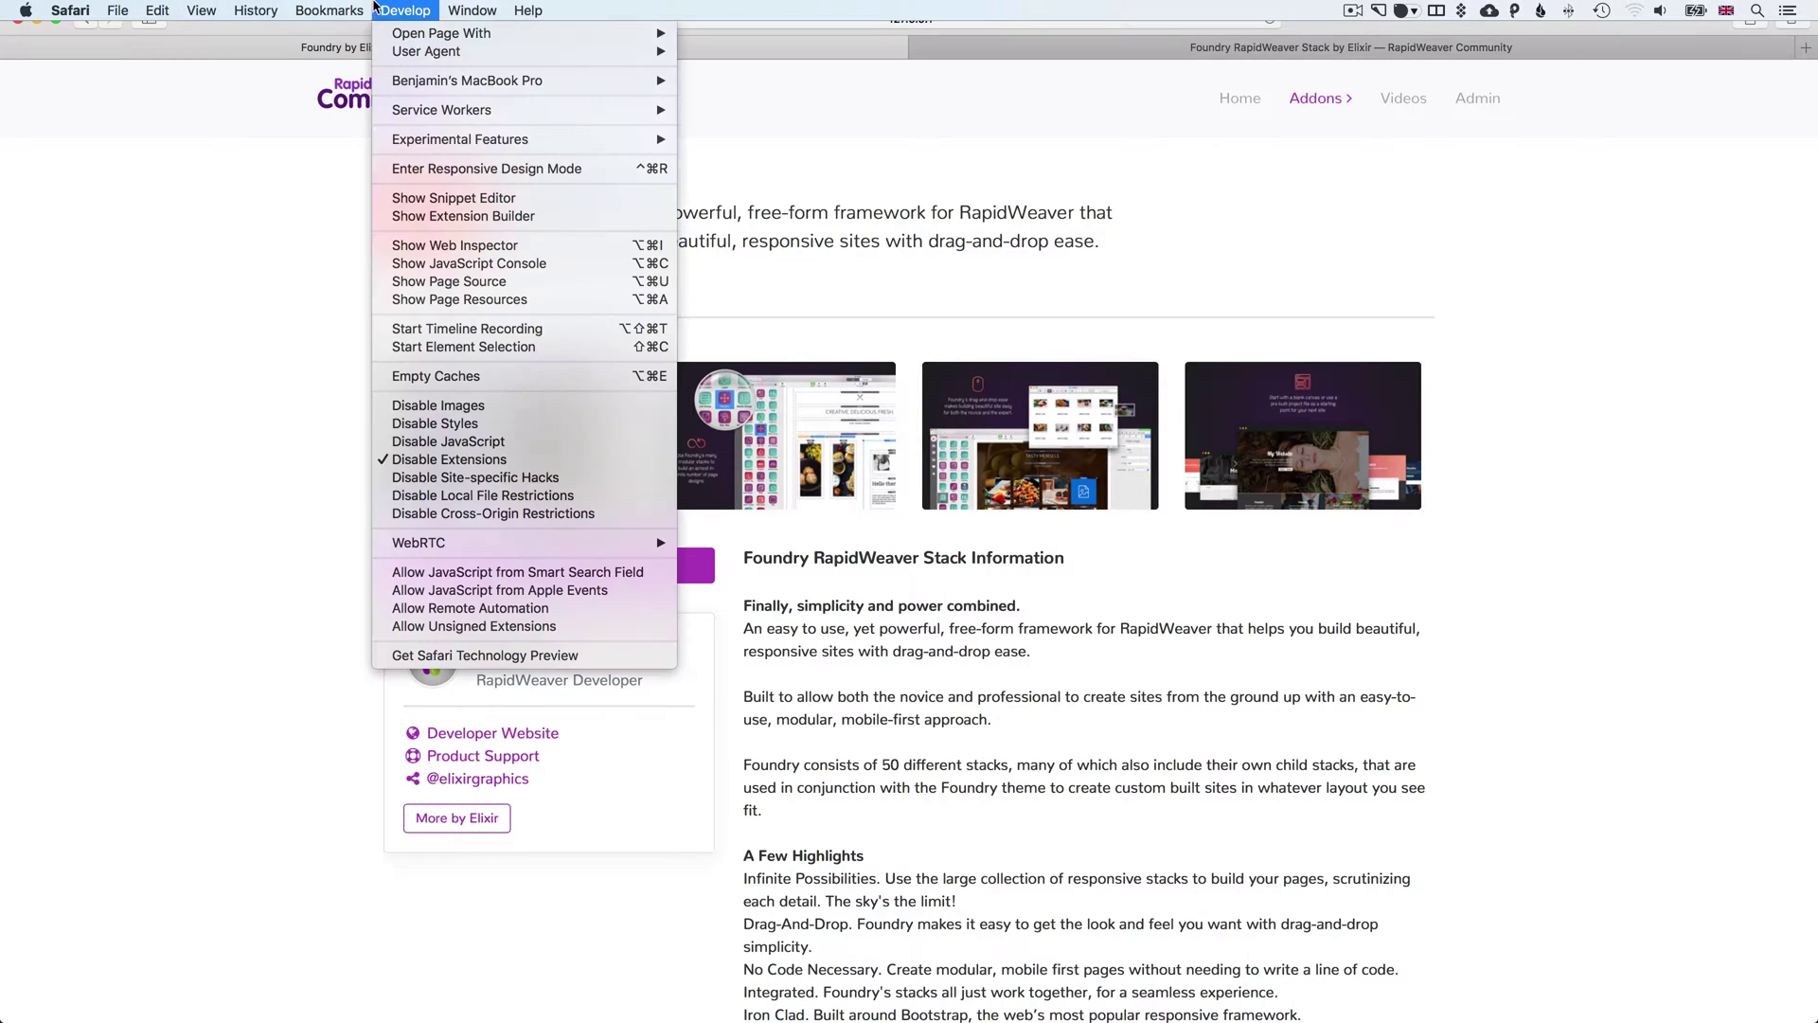
left_click(439, 424)
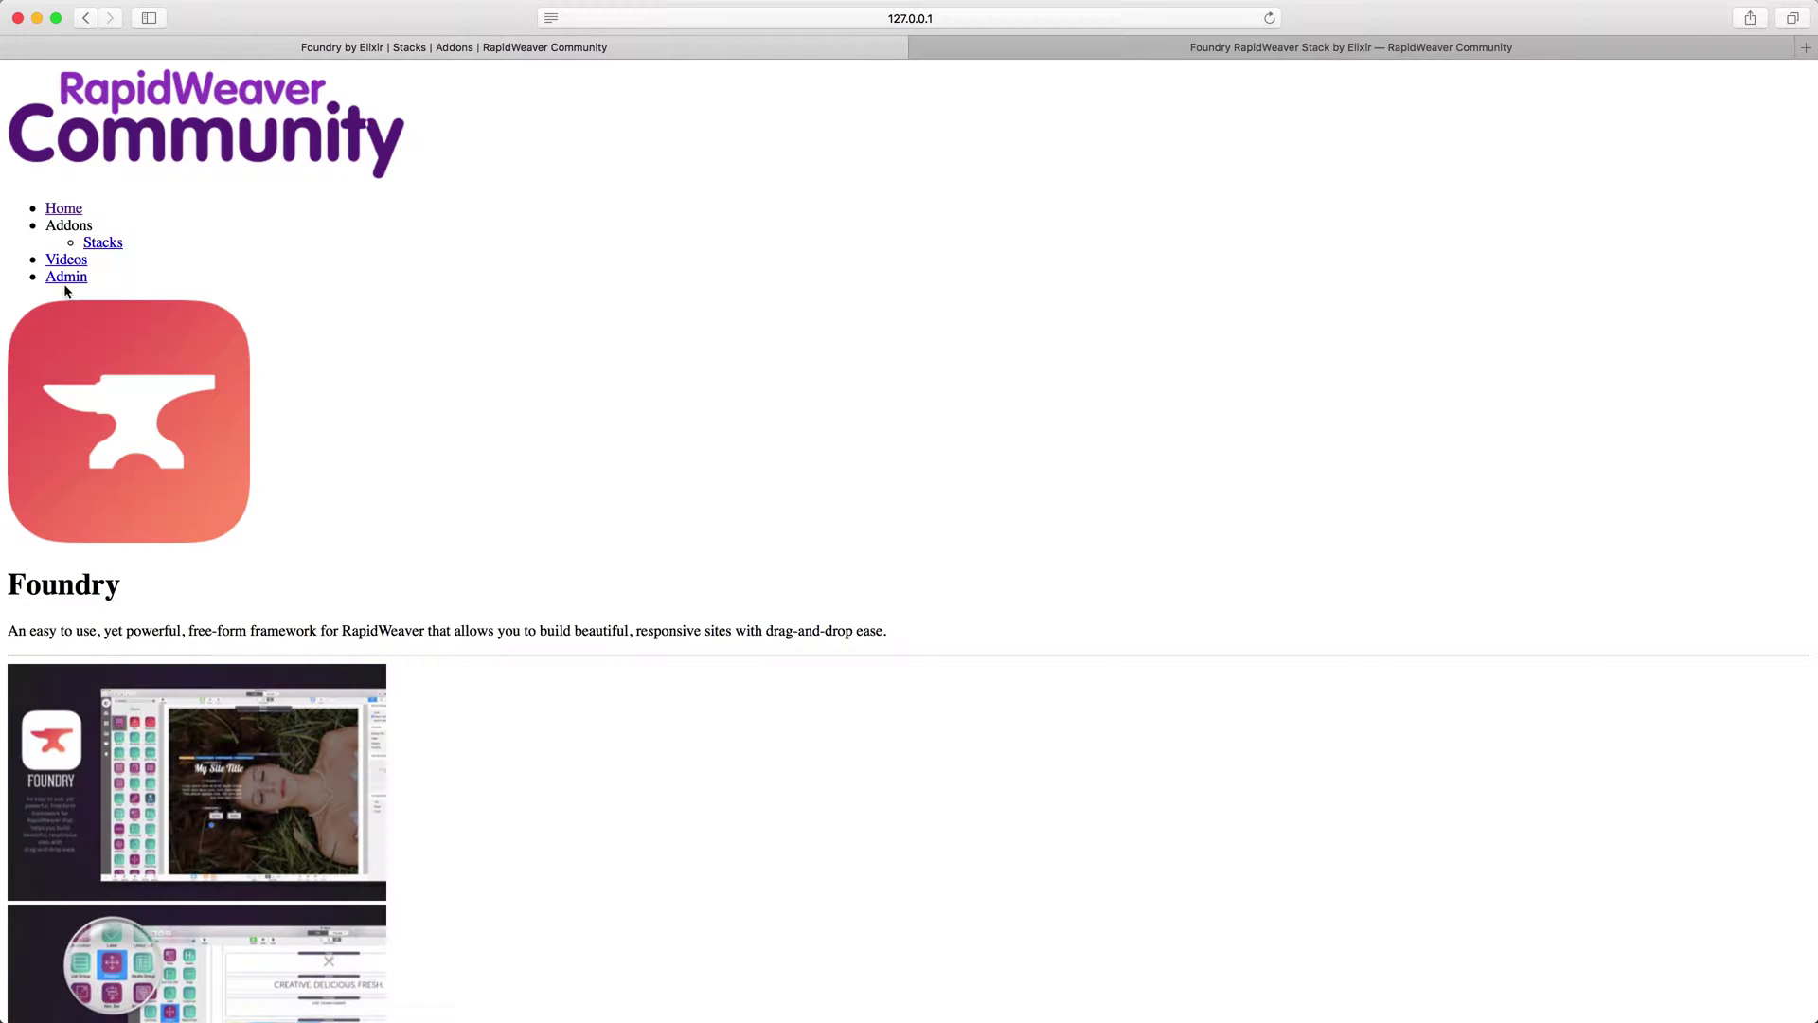
left_click_drag(124, 433, 141, 427)
left_click_drag(46, 574, 142, 577)
left_click_drag(50, 632, 468, 623)
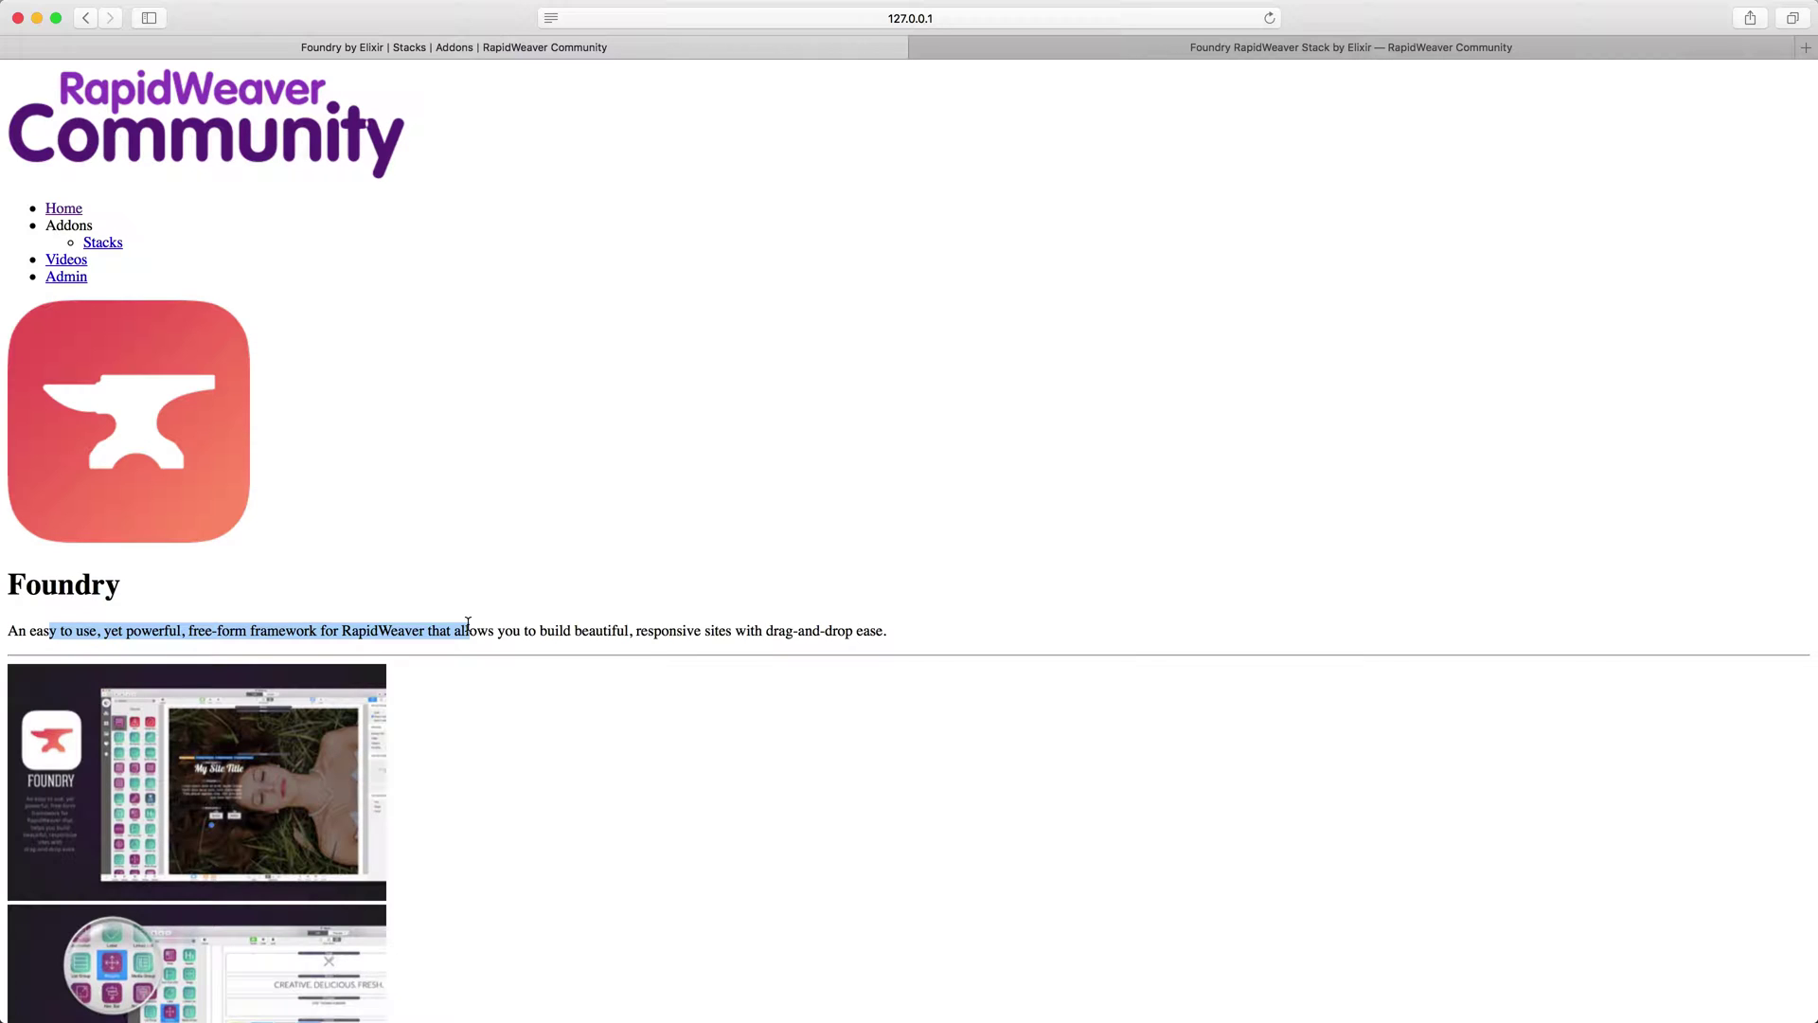
left_click_drag(26, 584, 163, 586)
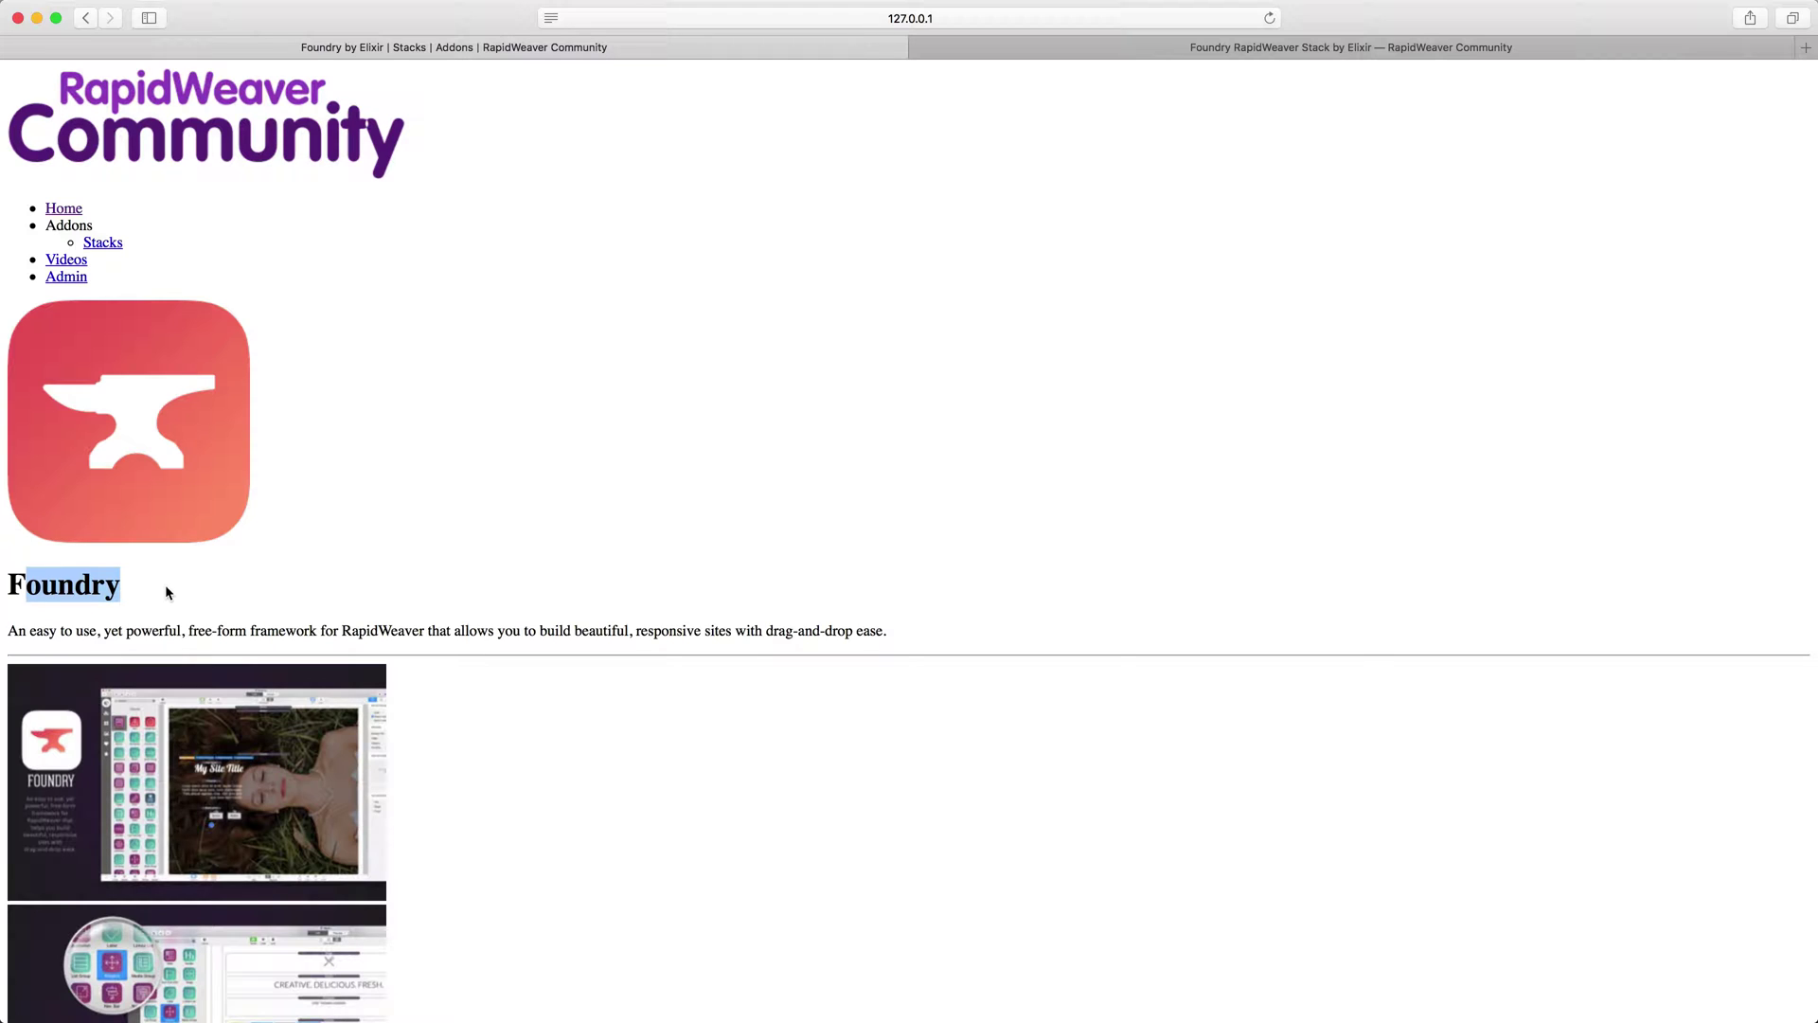
double_click(58, 586)
Switch to RapidWeaver, put the Foundry page into edit mode and open the text of its Foundry header for editing
key("super+Tab")
key("super+Tab")
key("super+space")
type("ra")
key("Return")
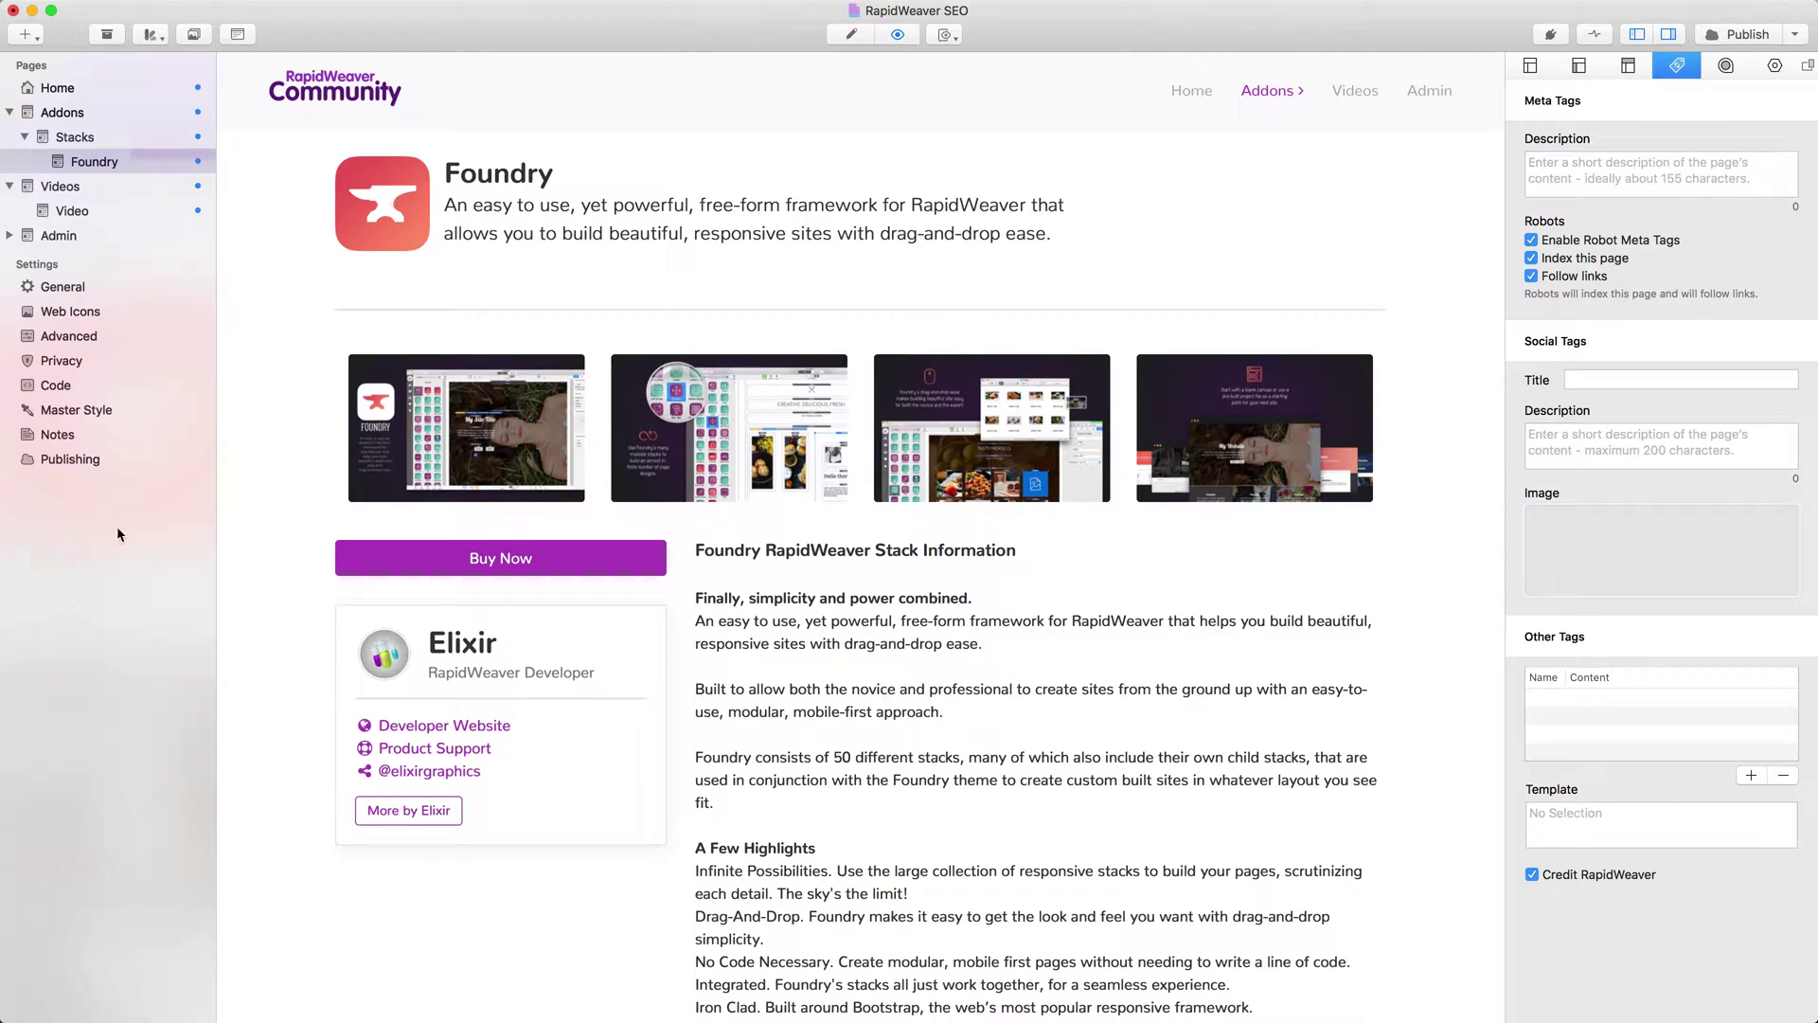
left_click(857, 37)
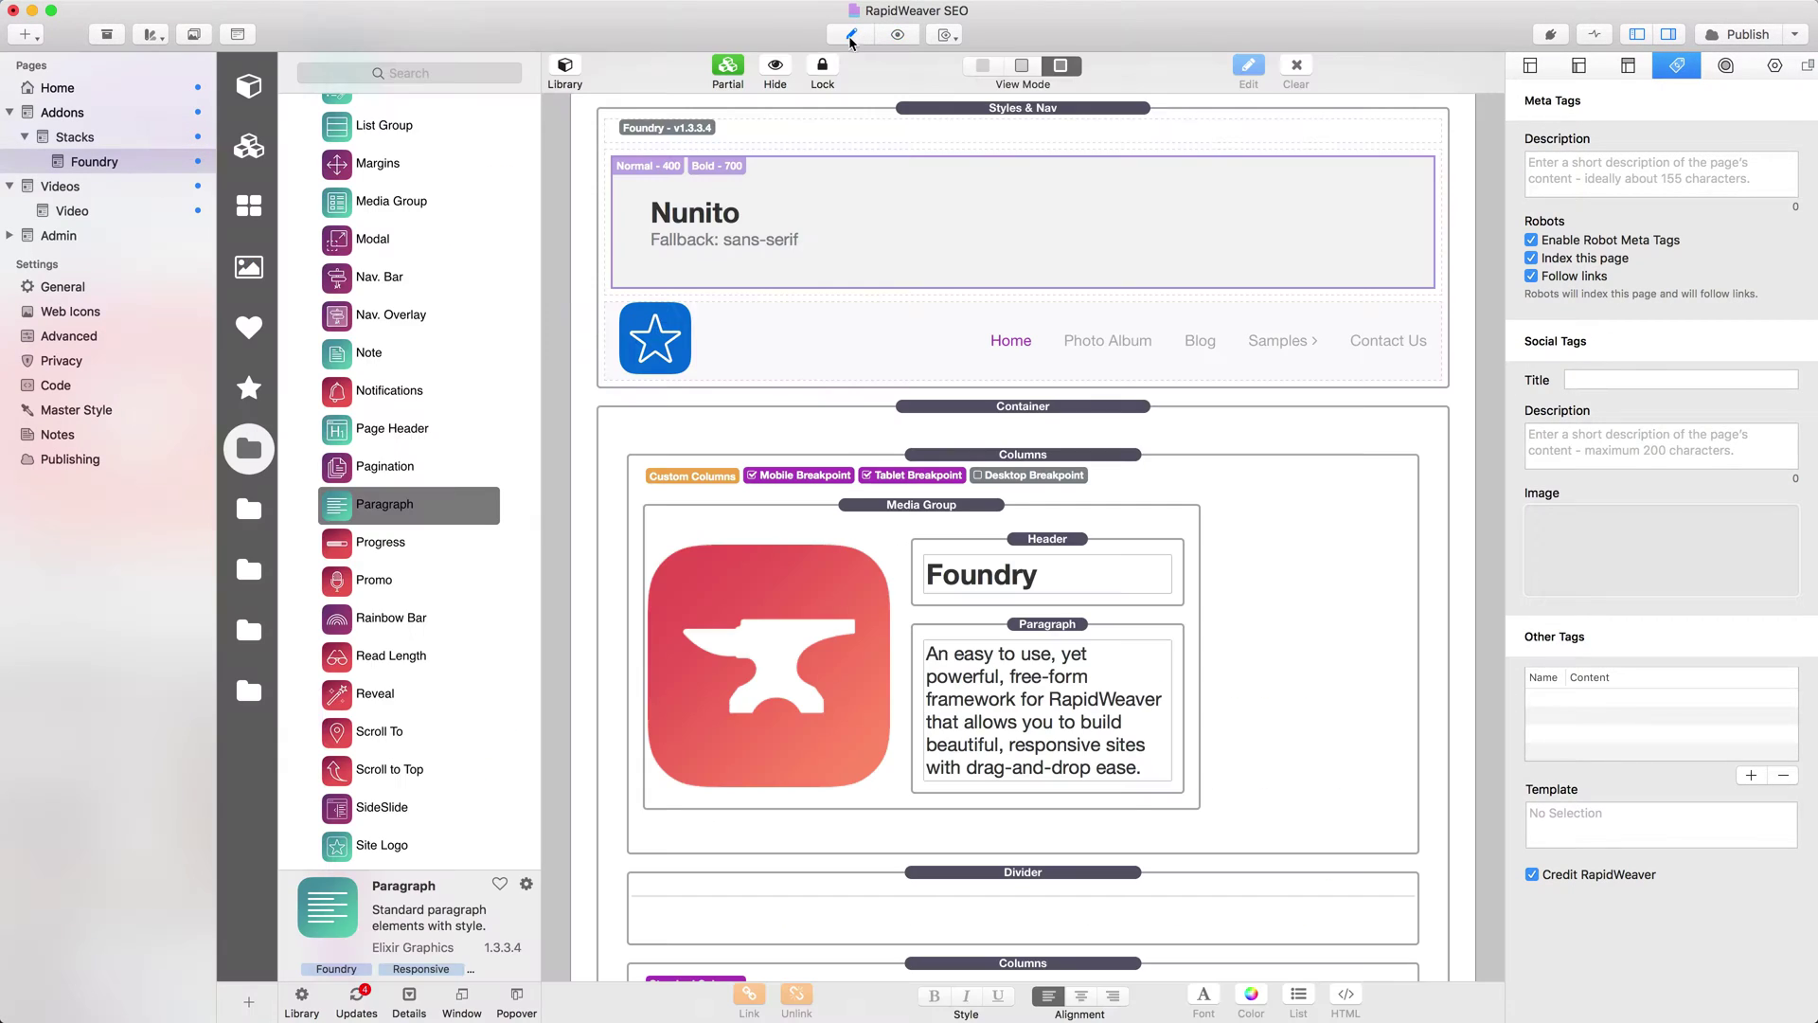
scroll(847, 569, "down", 2)
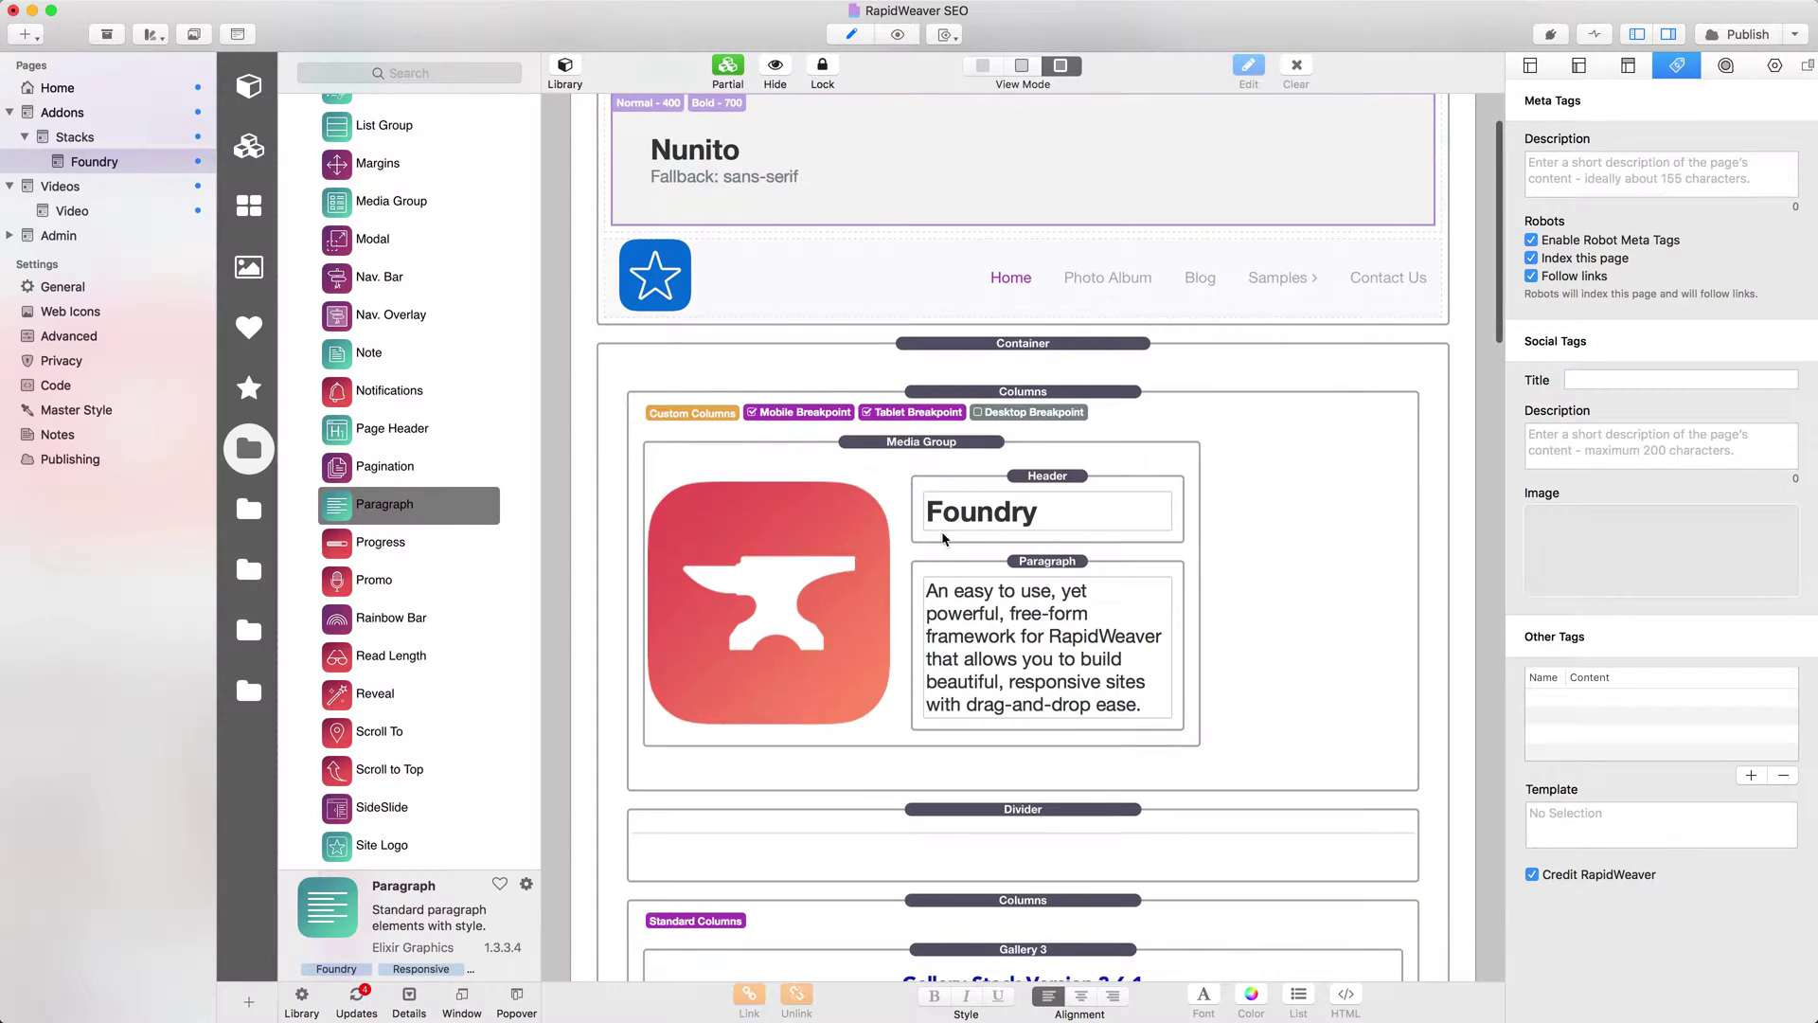
double_click(1013, 514)
key("super+a")
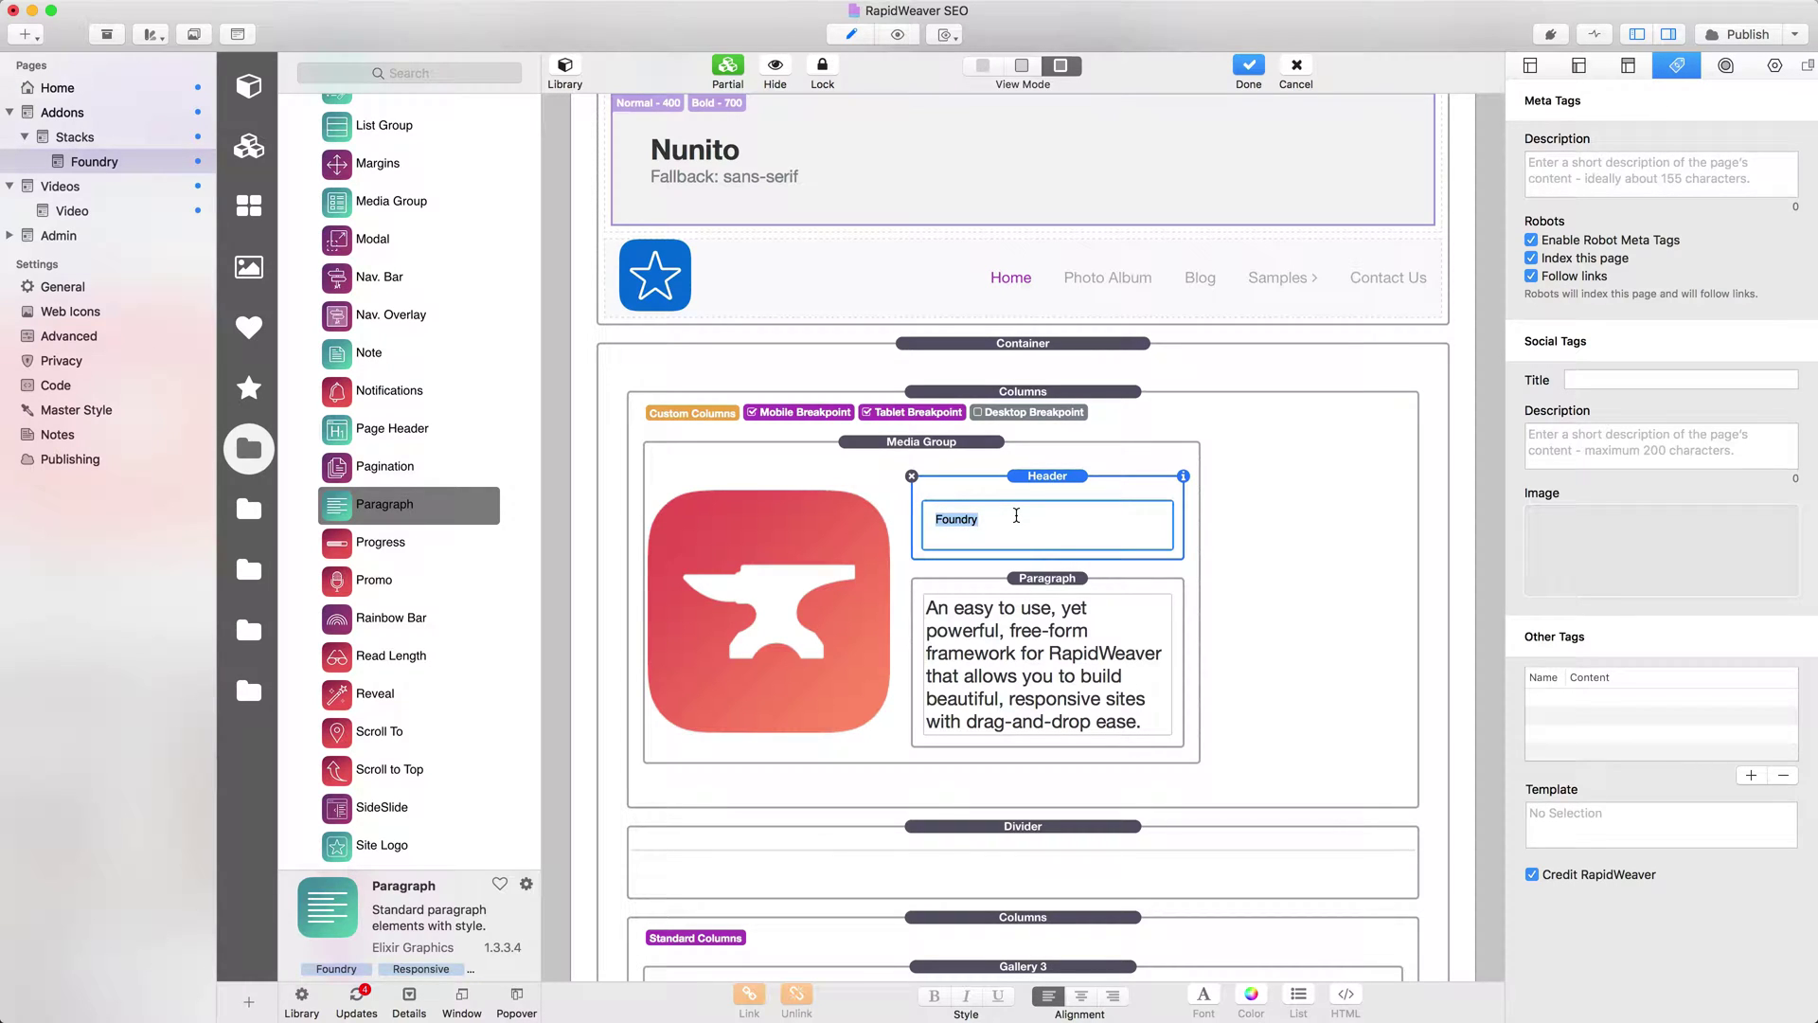
Switch to Safari, show the live rapidweavercommunity.com Foundry page and re-enable page styles
key("super+Tab")
left_click(1101, 55)
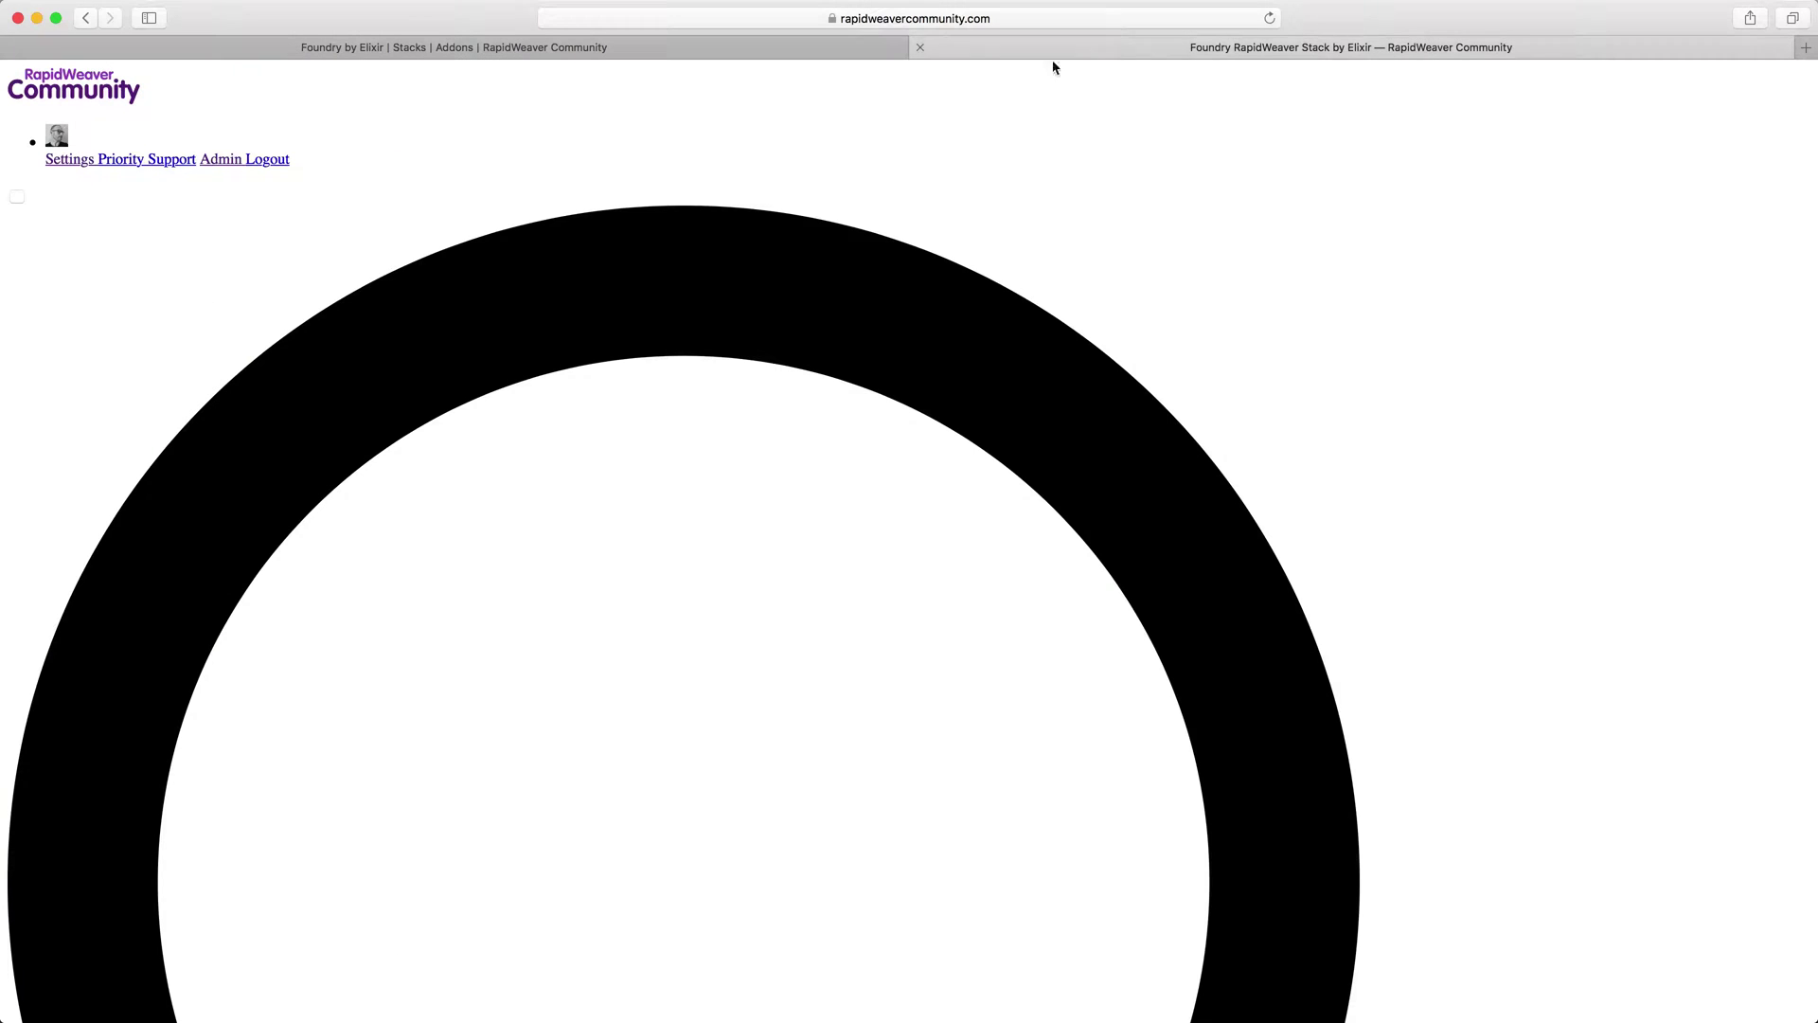
left_click(405, 11)
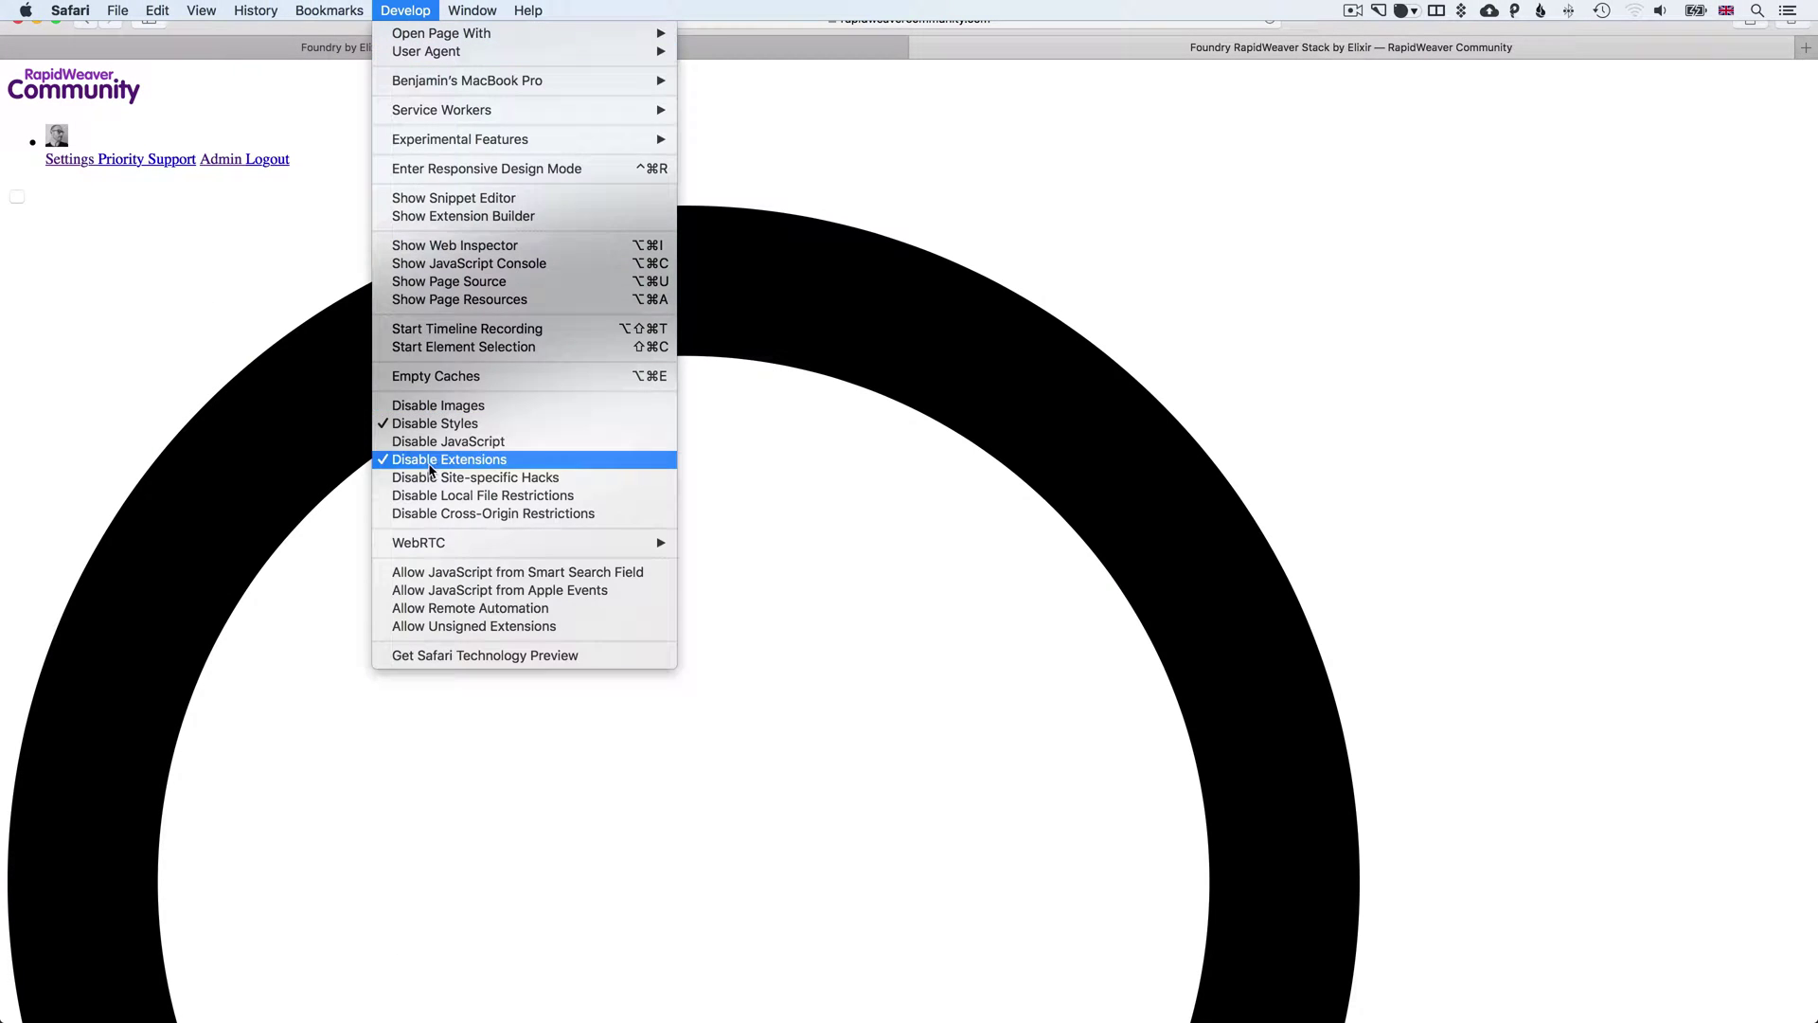
left_click(428, 423)
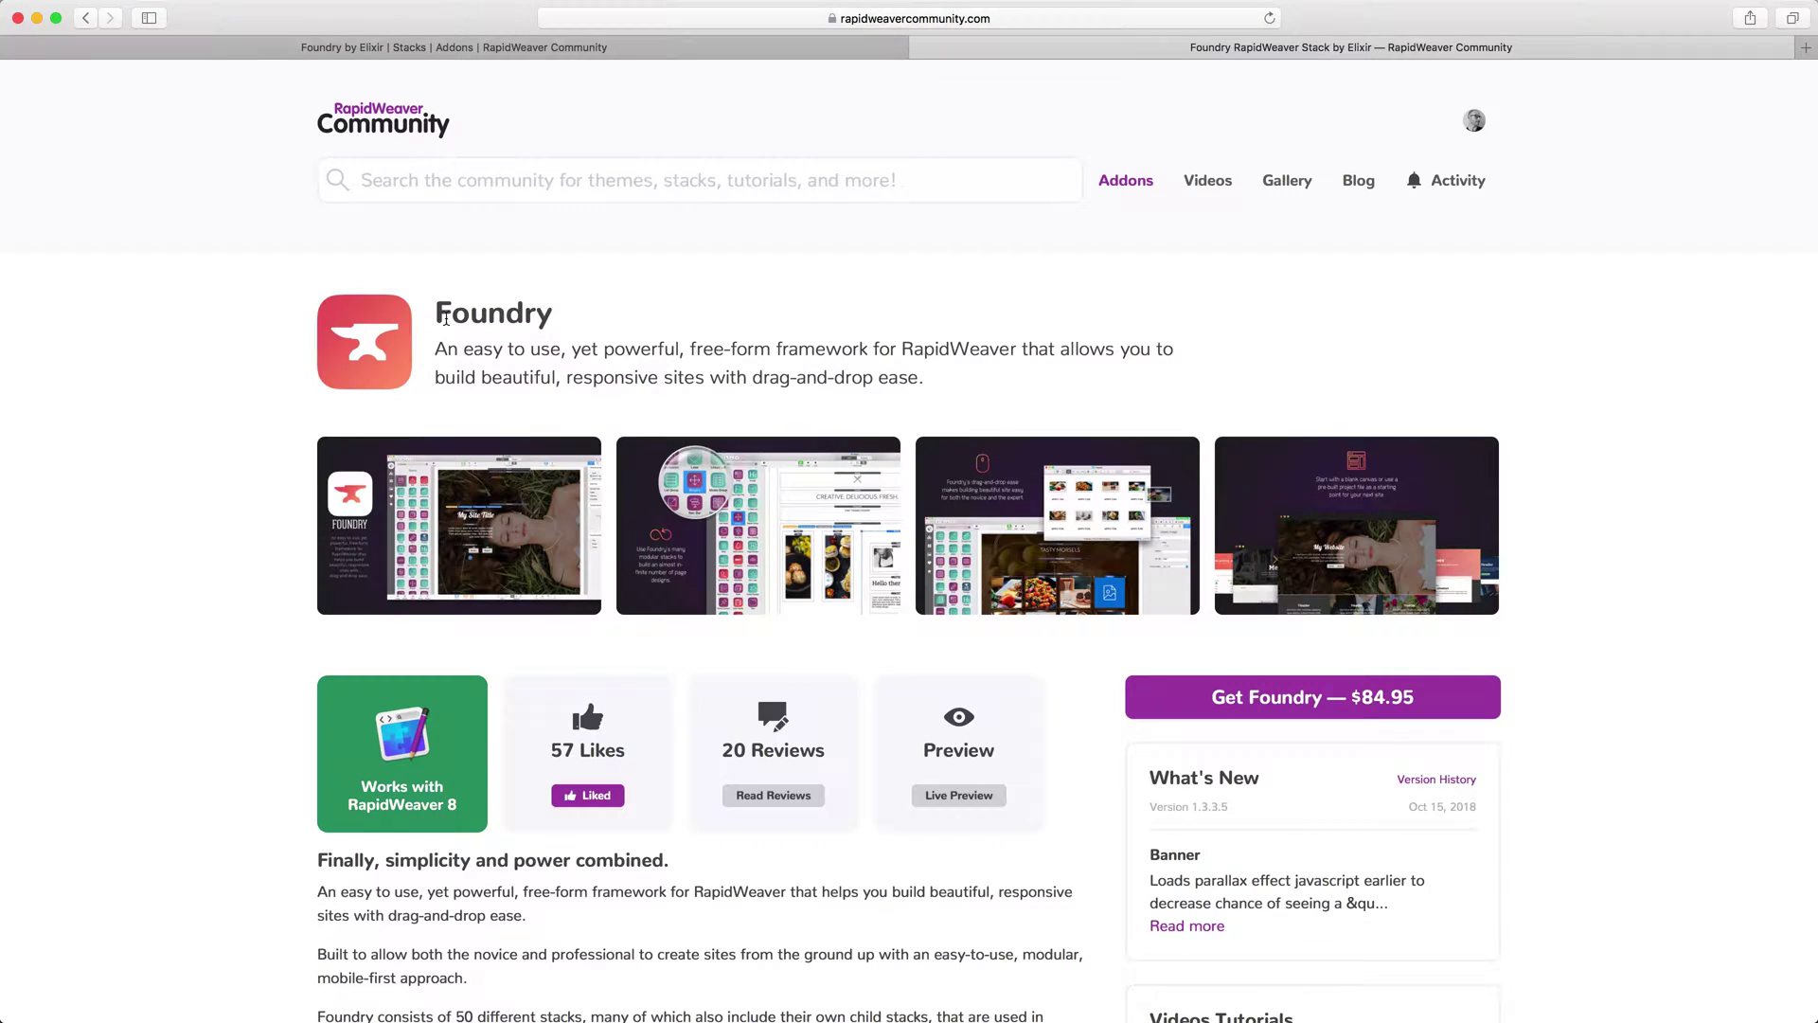
Examine the wording of the heading and tagline on the live Foundry page
left_click_drag(438, 314, 547, 315)
left_click(544, 316)
left_click_drag(456, 352, 628, 382)
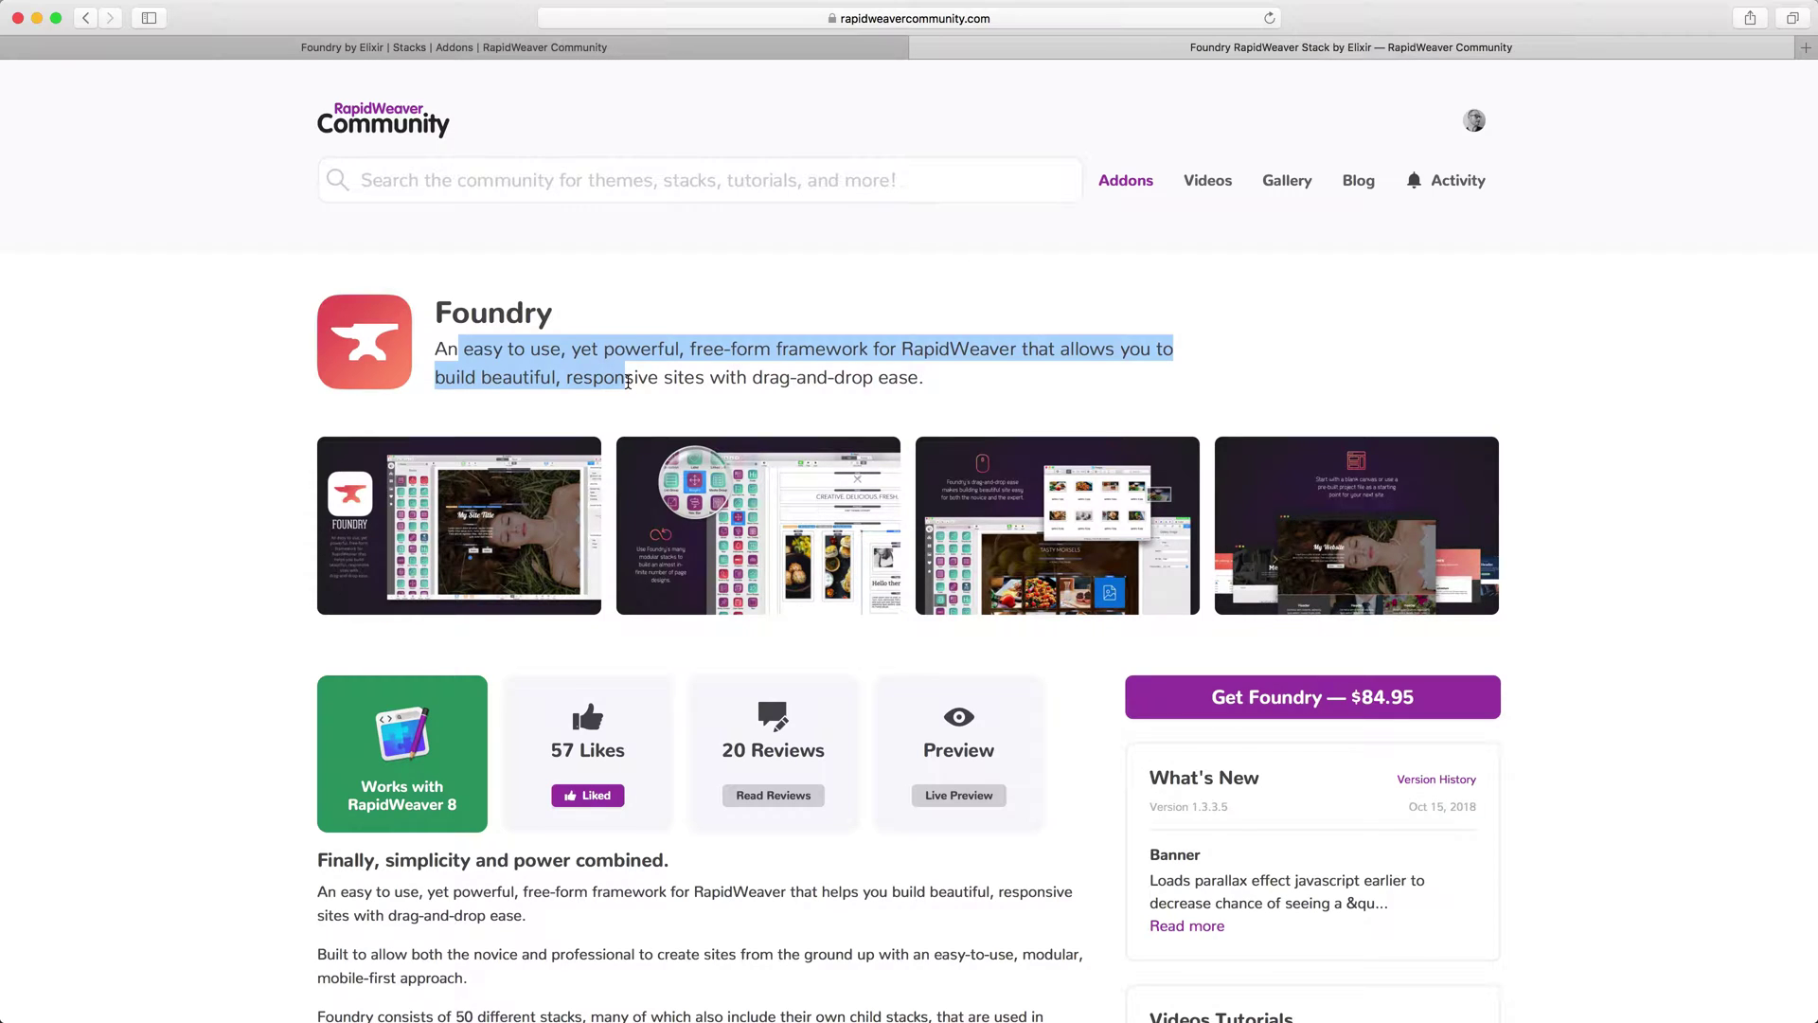
left_click_drag(459, 324, 589, 316)
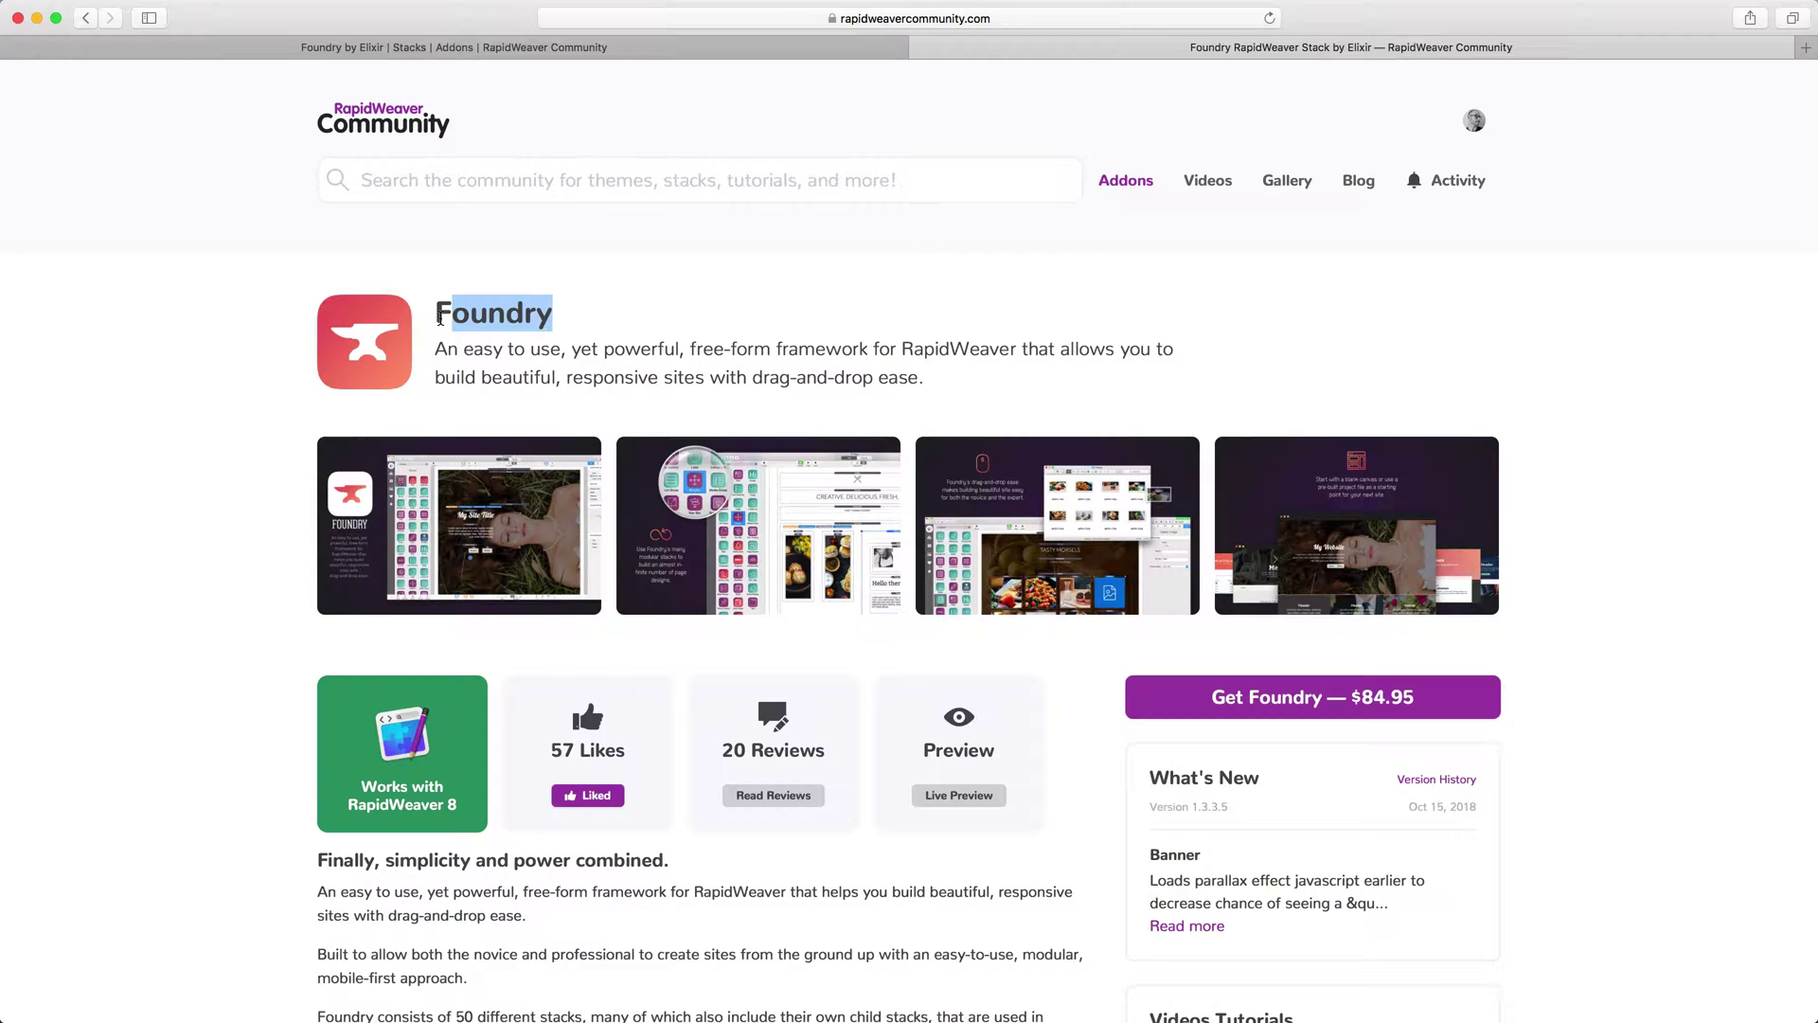
left_click(438, 320)
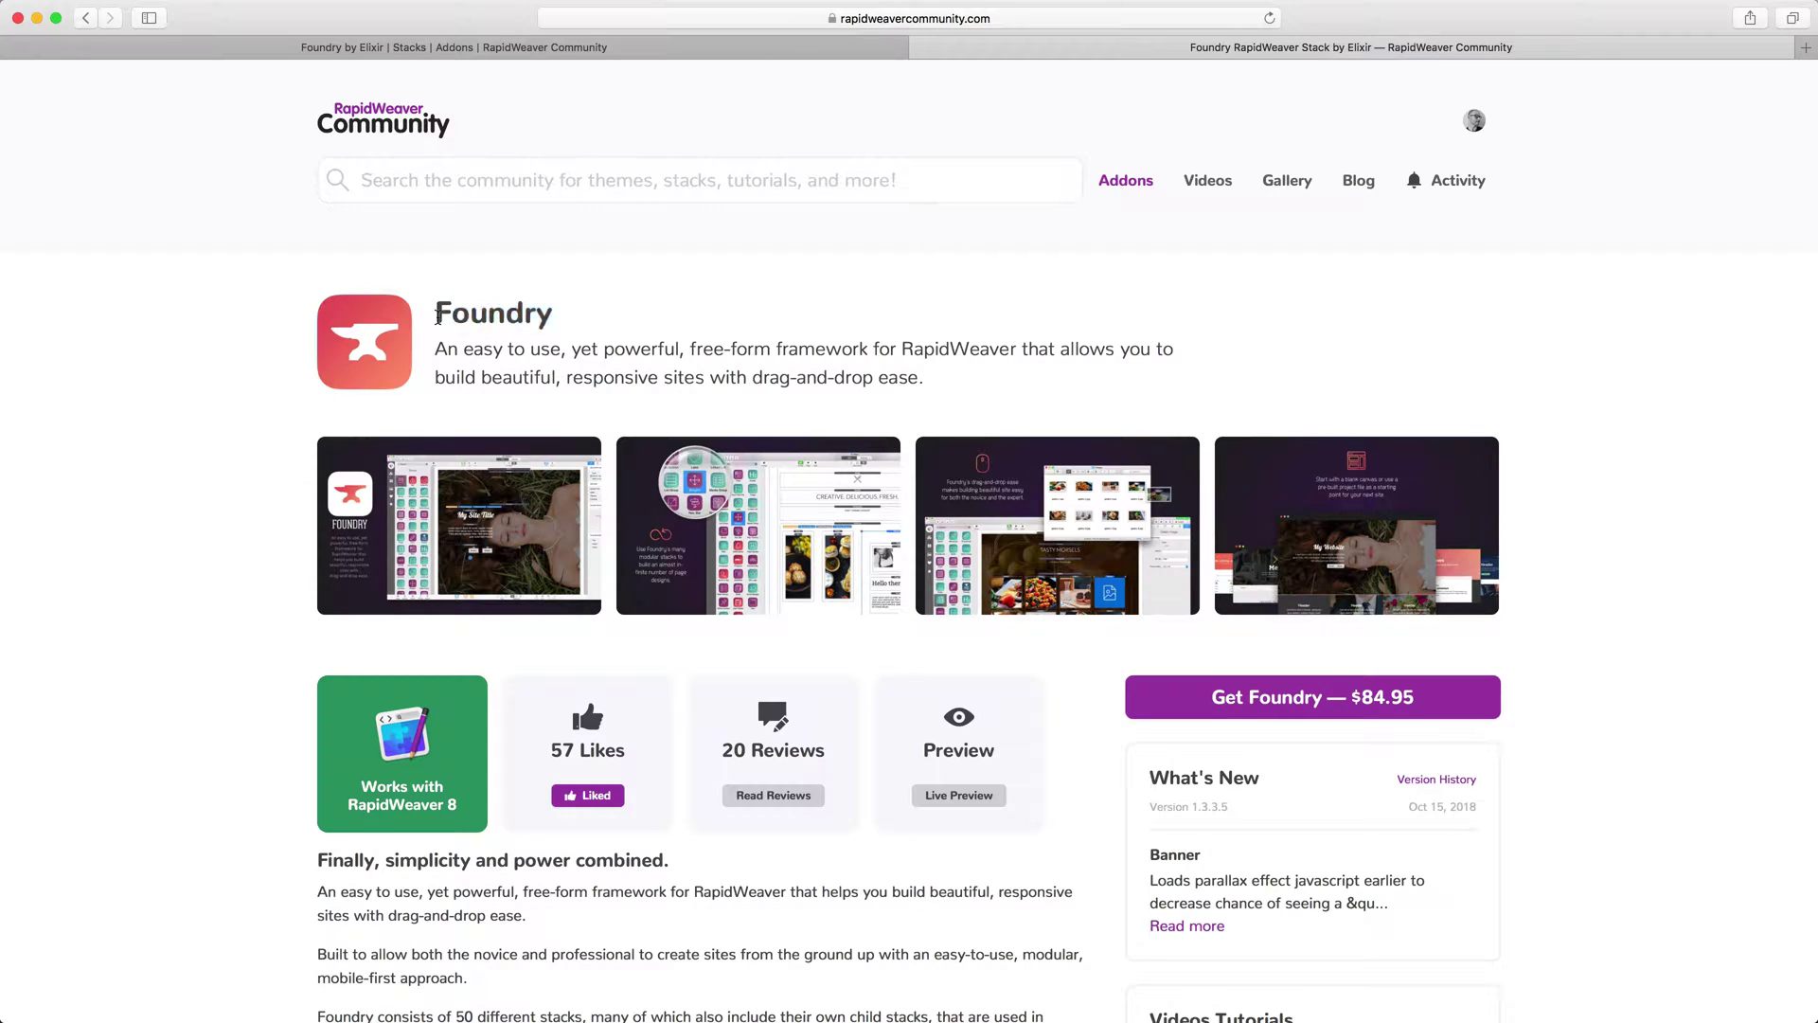
left_click_drag(436, 320, 585, 306)
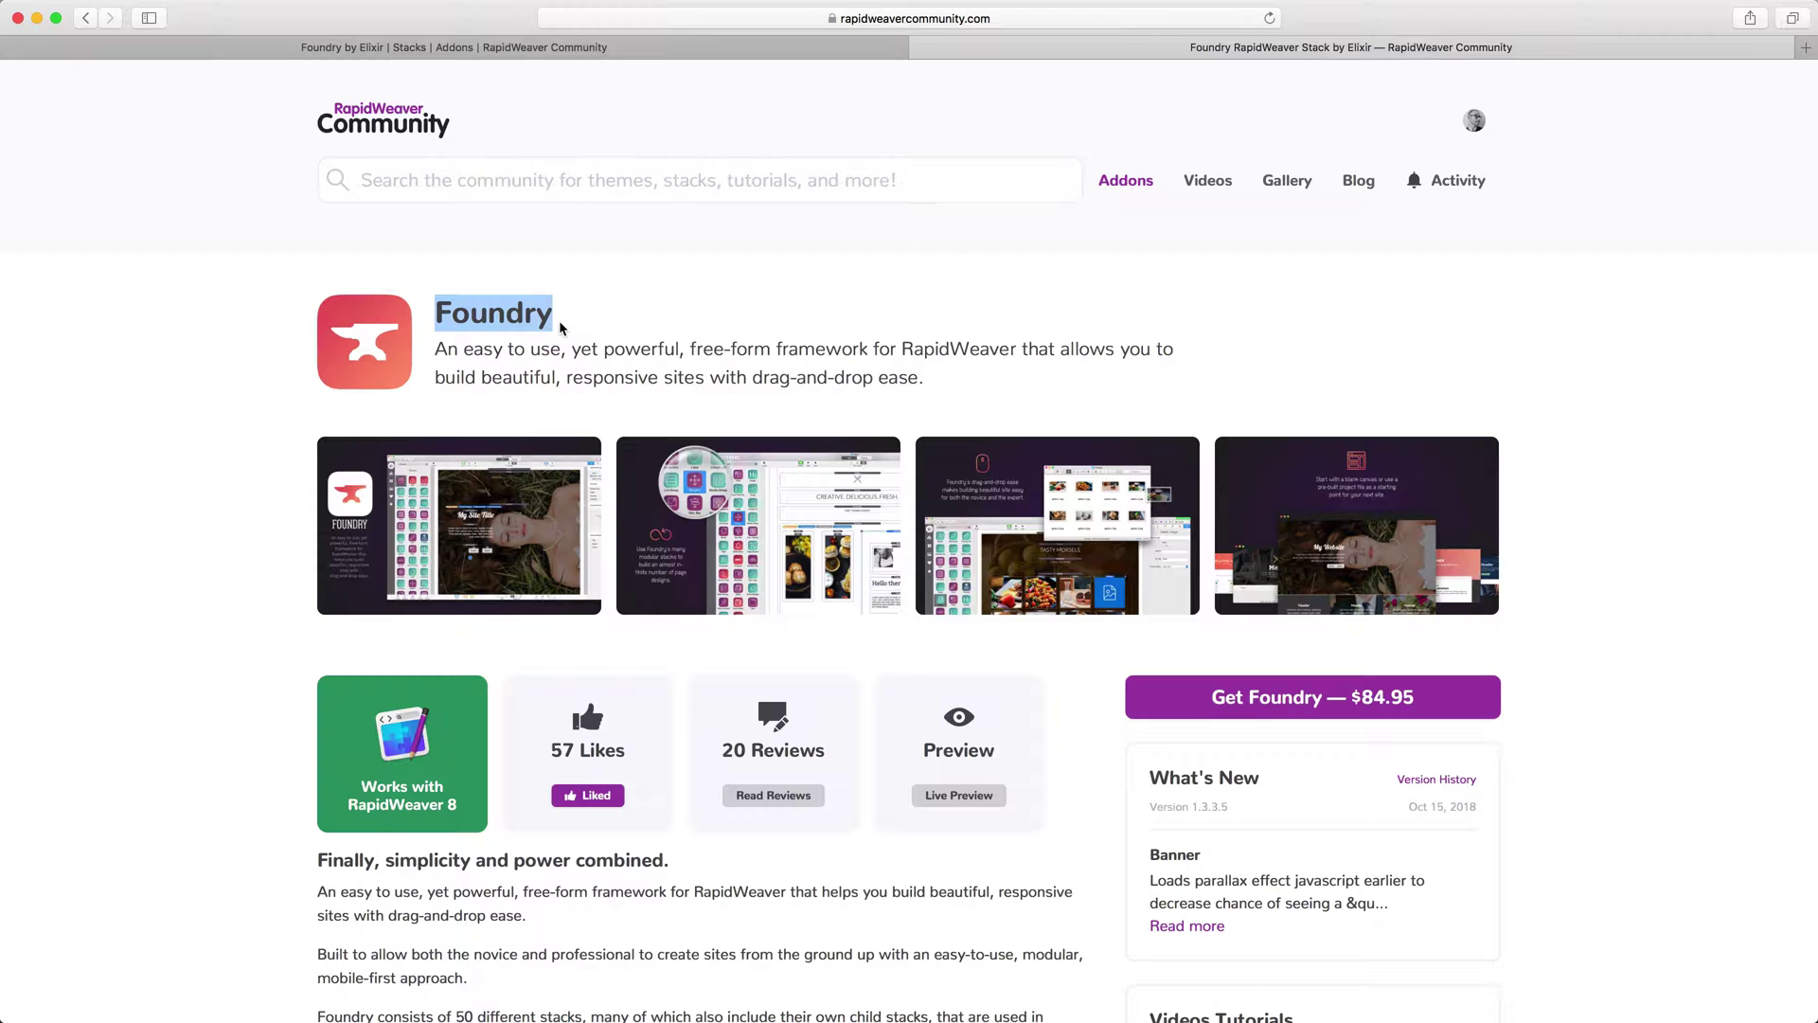
double_click(501, 320)
Switch to RapidWeaver and extend the Foundry header to read "Foundry RapidWeaver Stack"
key("super+Tab")
left_click(985, 522)
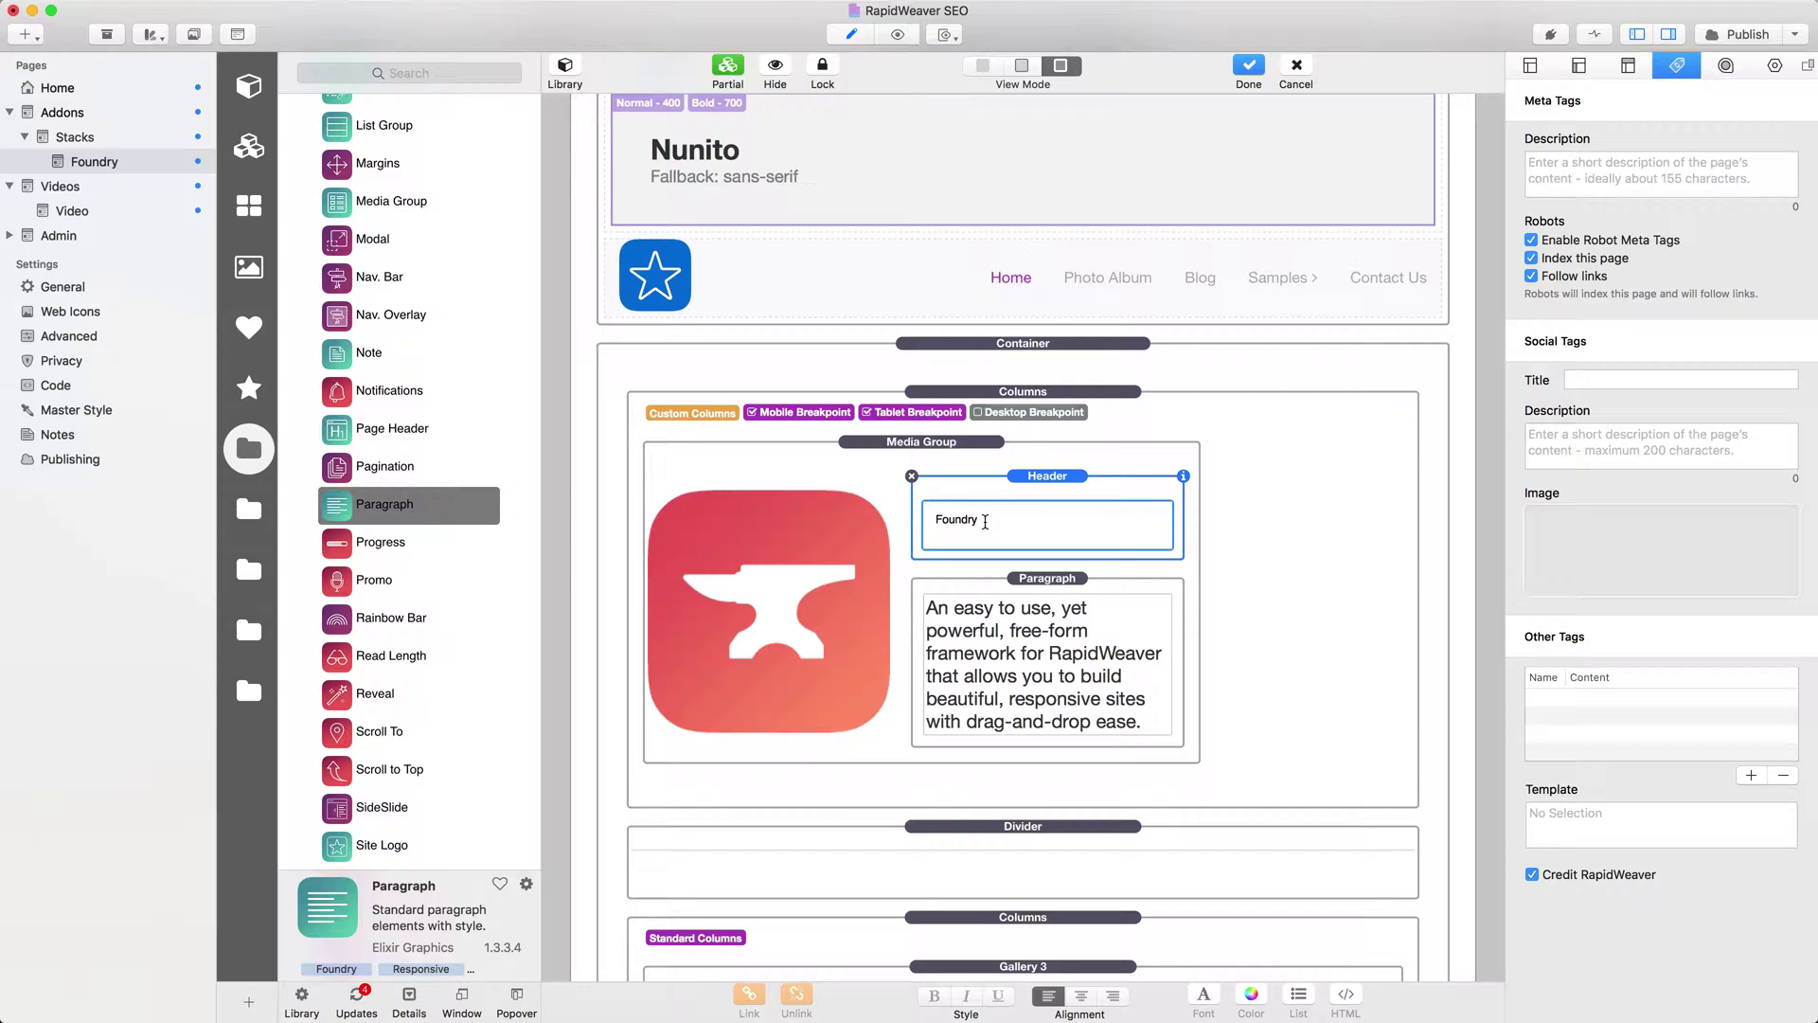
type("RapidWeaver")
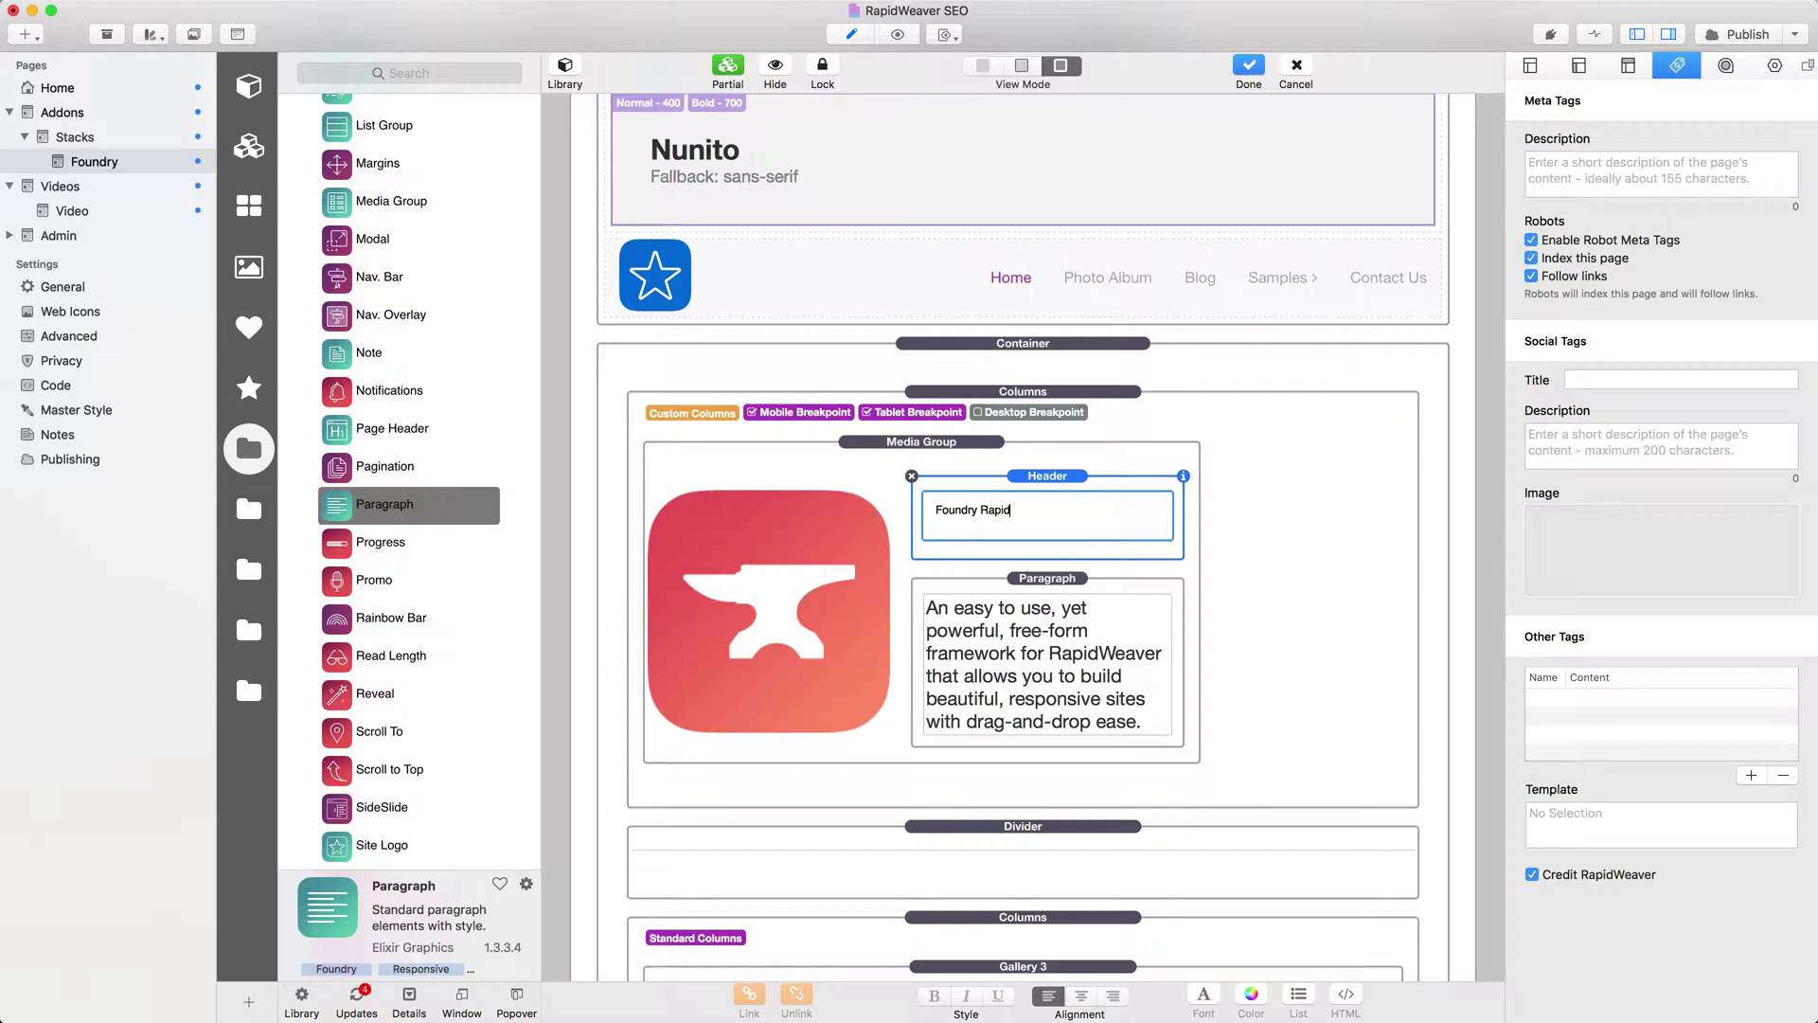
type(" Stack")
left_click(1059, 472)
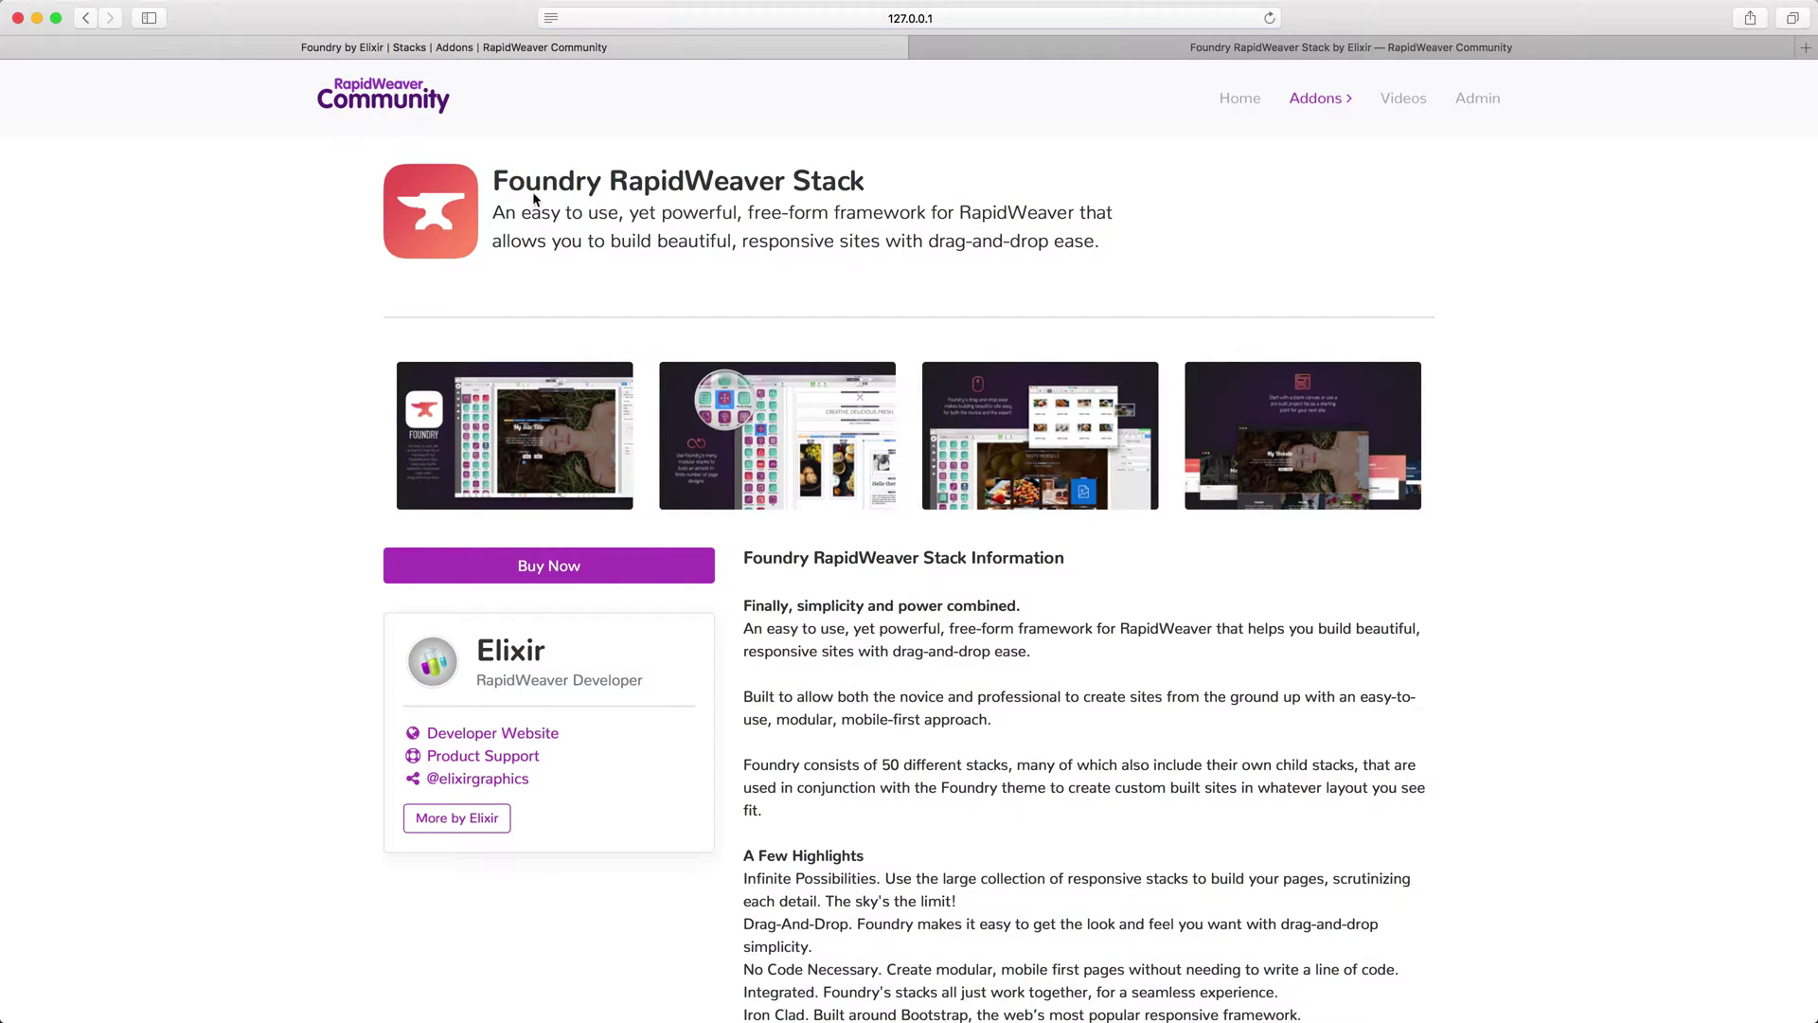
Review the individual words of the page heading in the local browser preview
left_click_drag(510, 186, 725, 183)
double_click(731, 186)
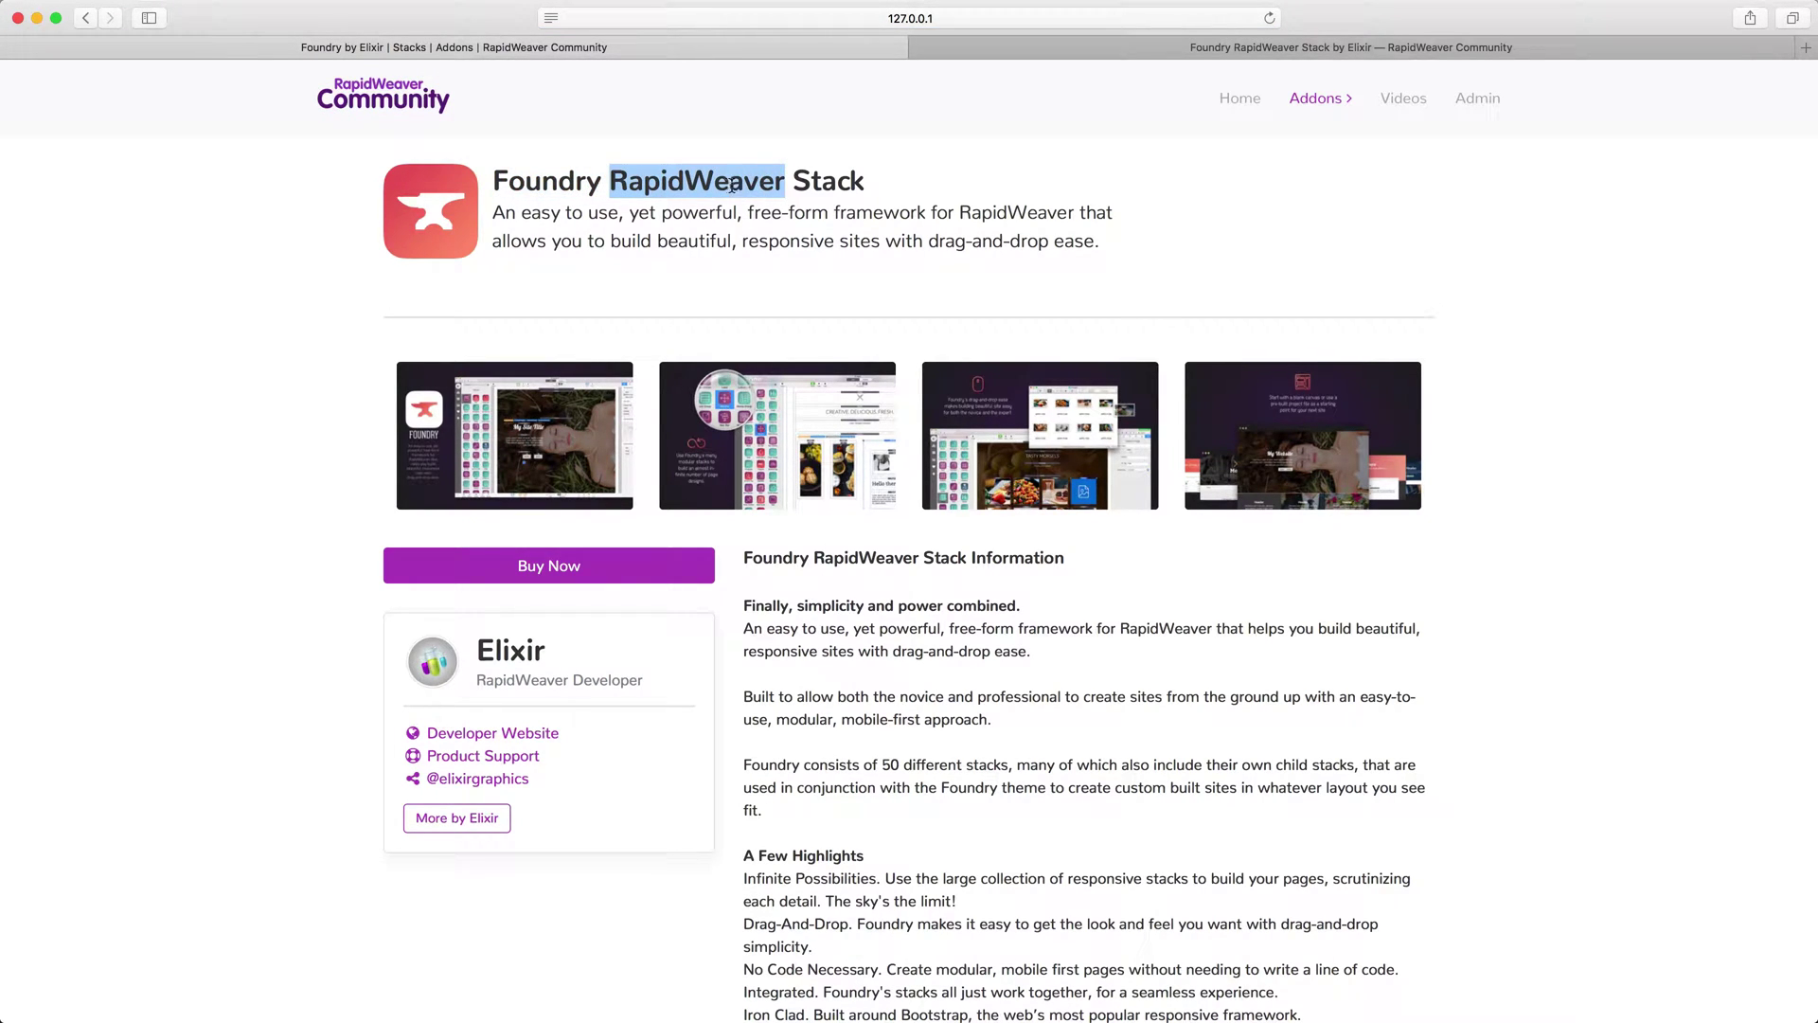
left_click(857, 181)
left_click_drag(902, 187, 634, 186)
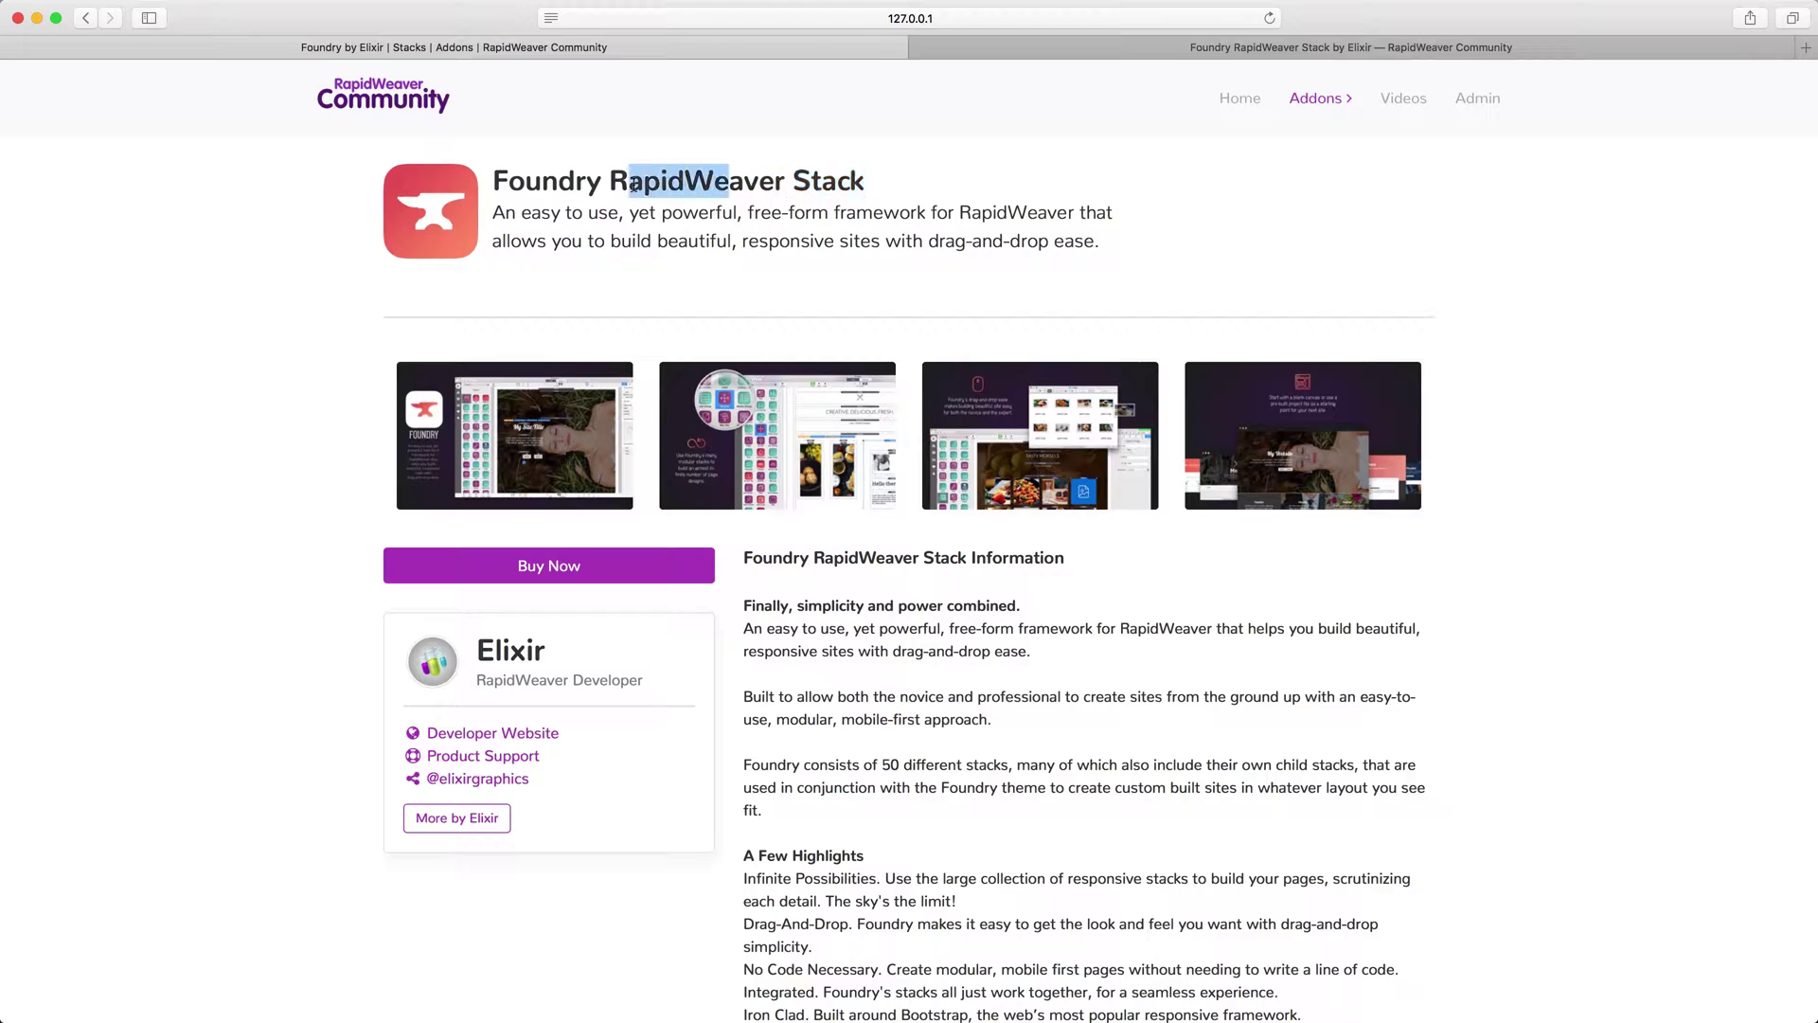
left_click_drag(509, 185, 623, 186)
left_click(574, 186)
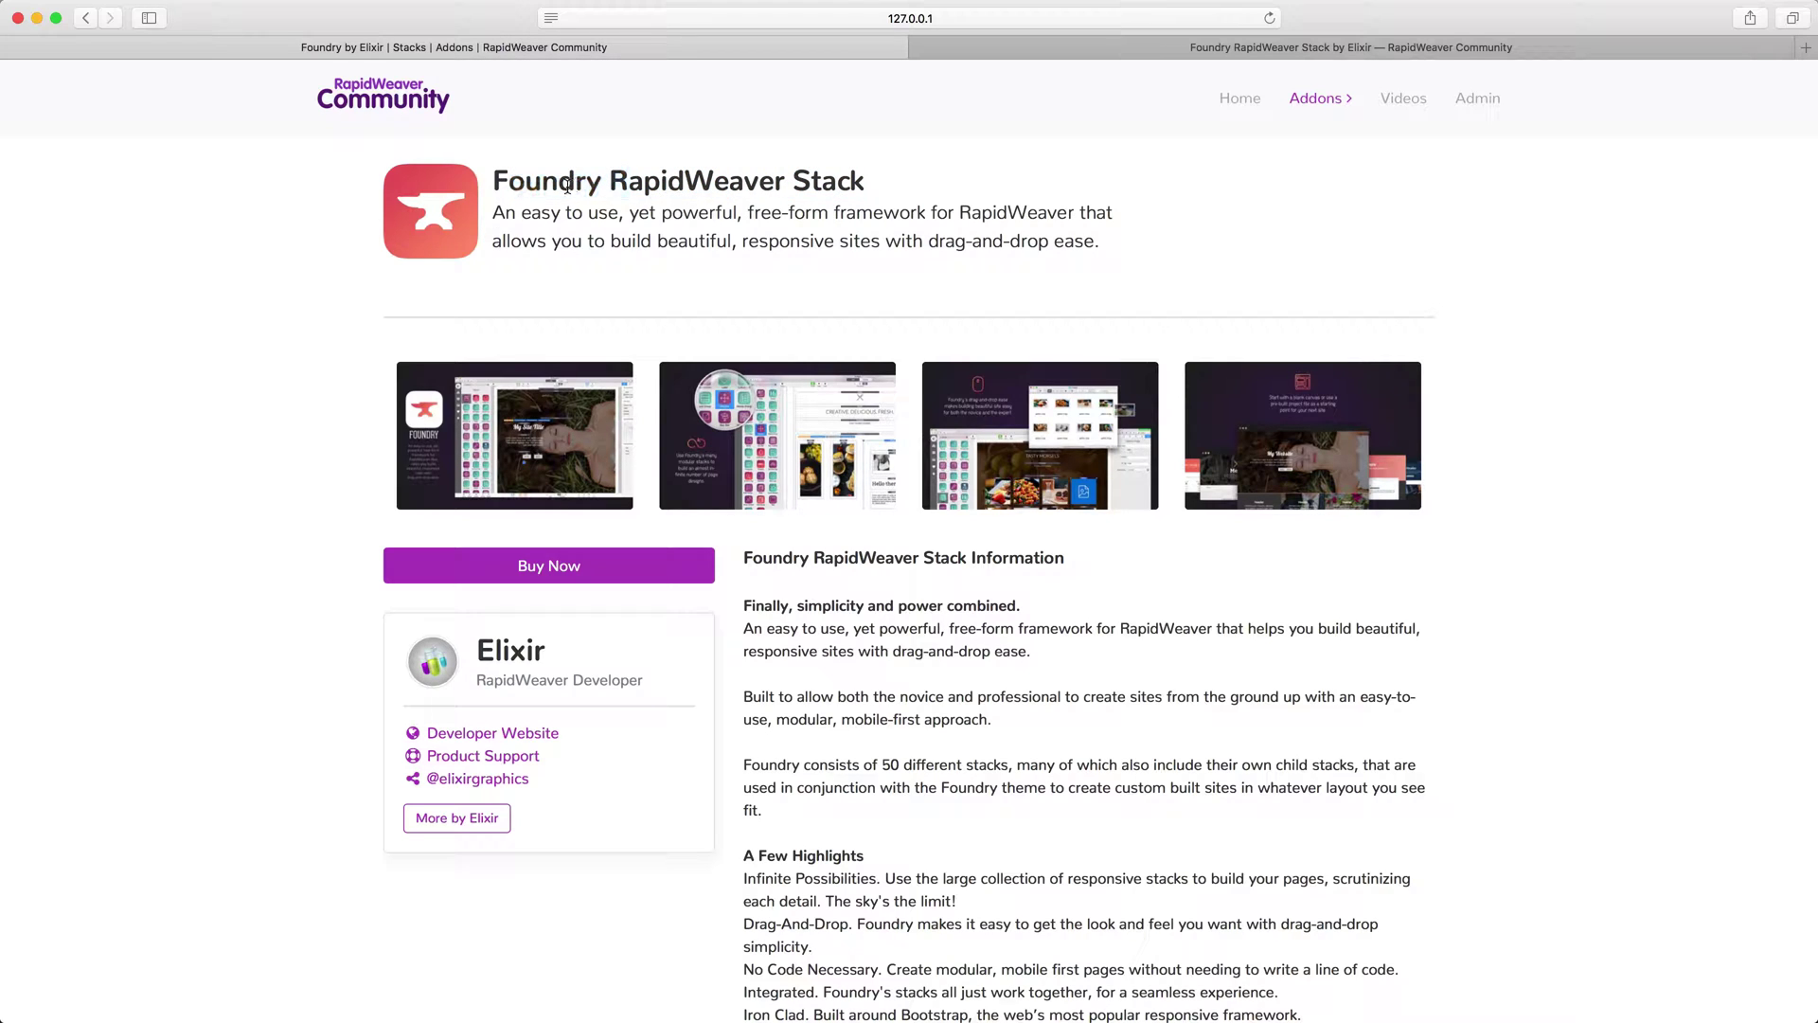
Examine the keywords in the tagline below the heading, such as RapidWeaver, responsive sites and drag-and-drop
left_click_drag(492, 212, 1177, 252)
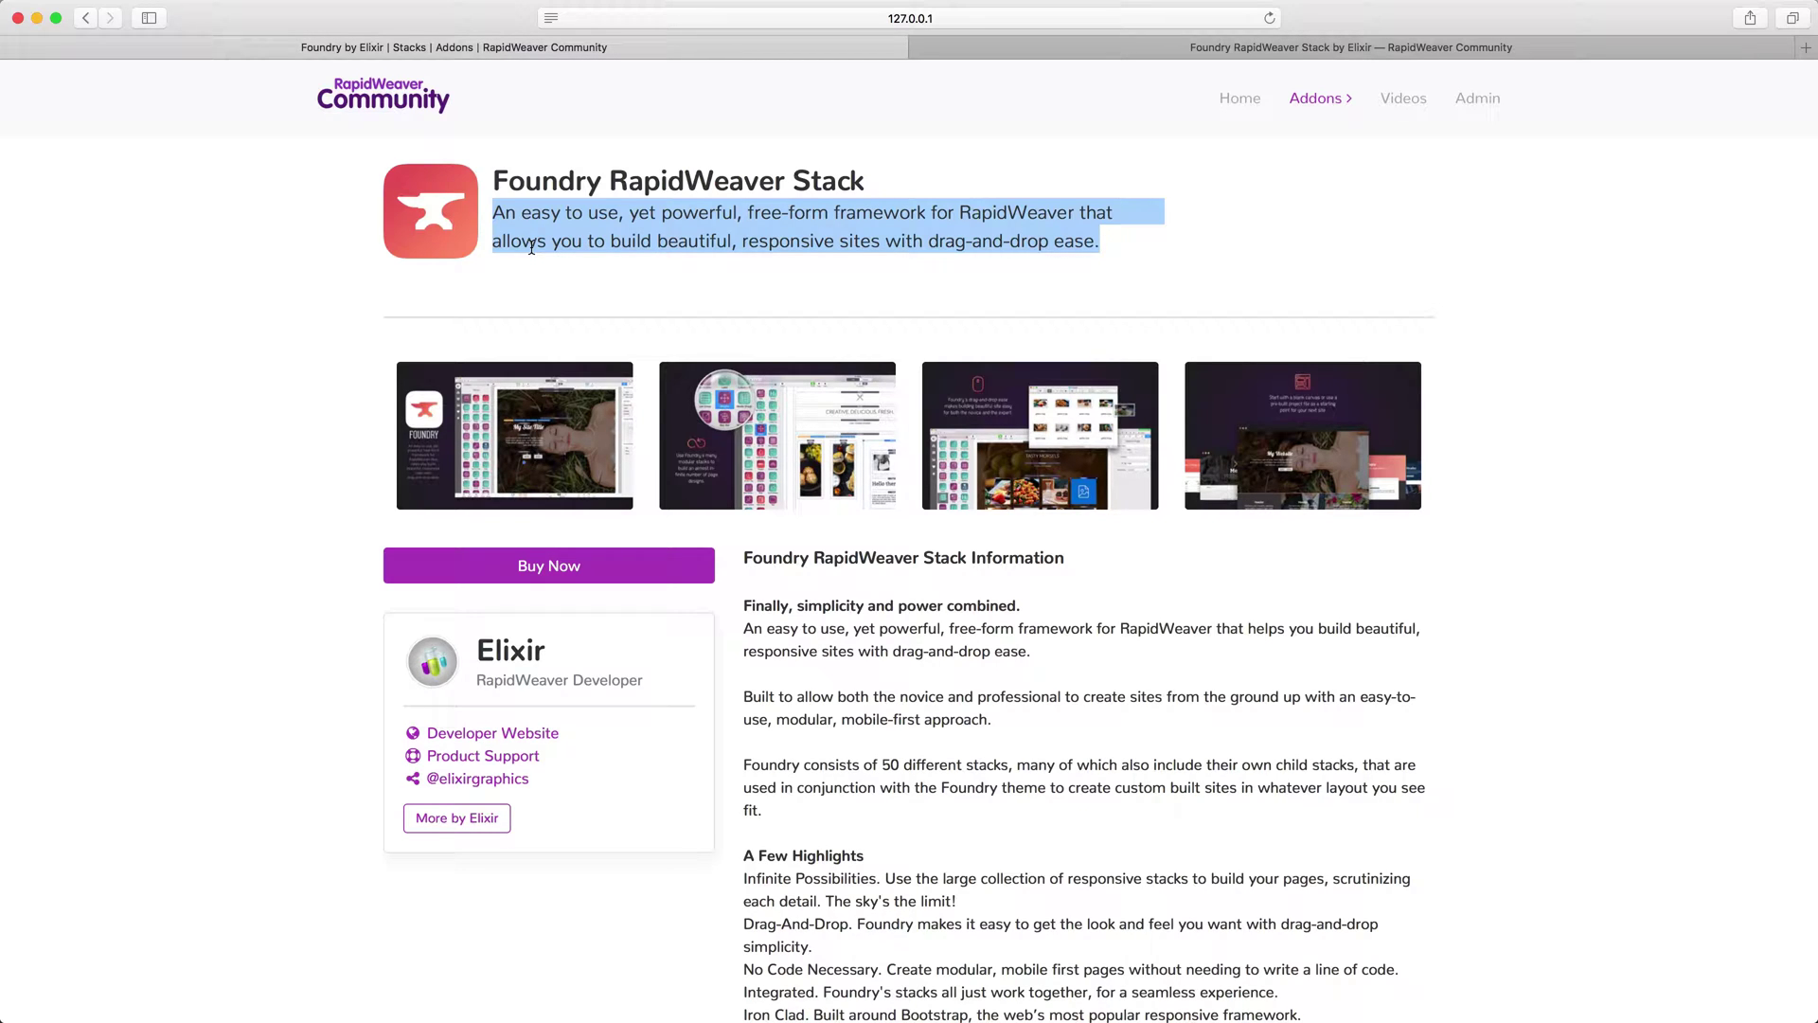
double_click(1014, 209)
left_click_drag(746, 241, 836, 242)
left_click_drag(611, 241, 710, 212)
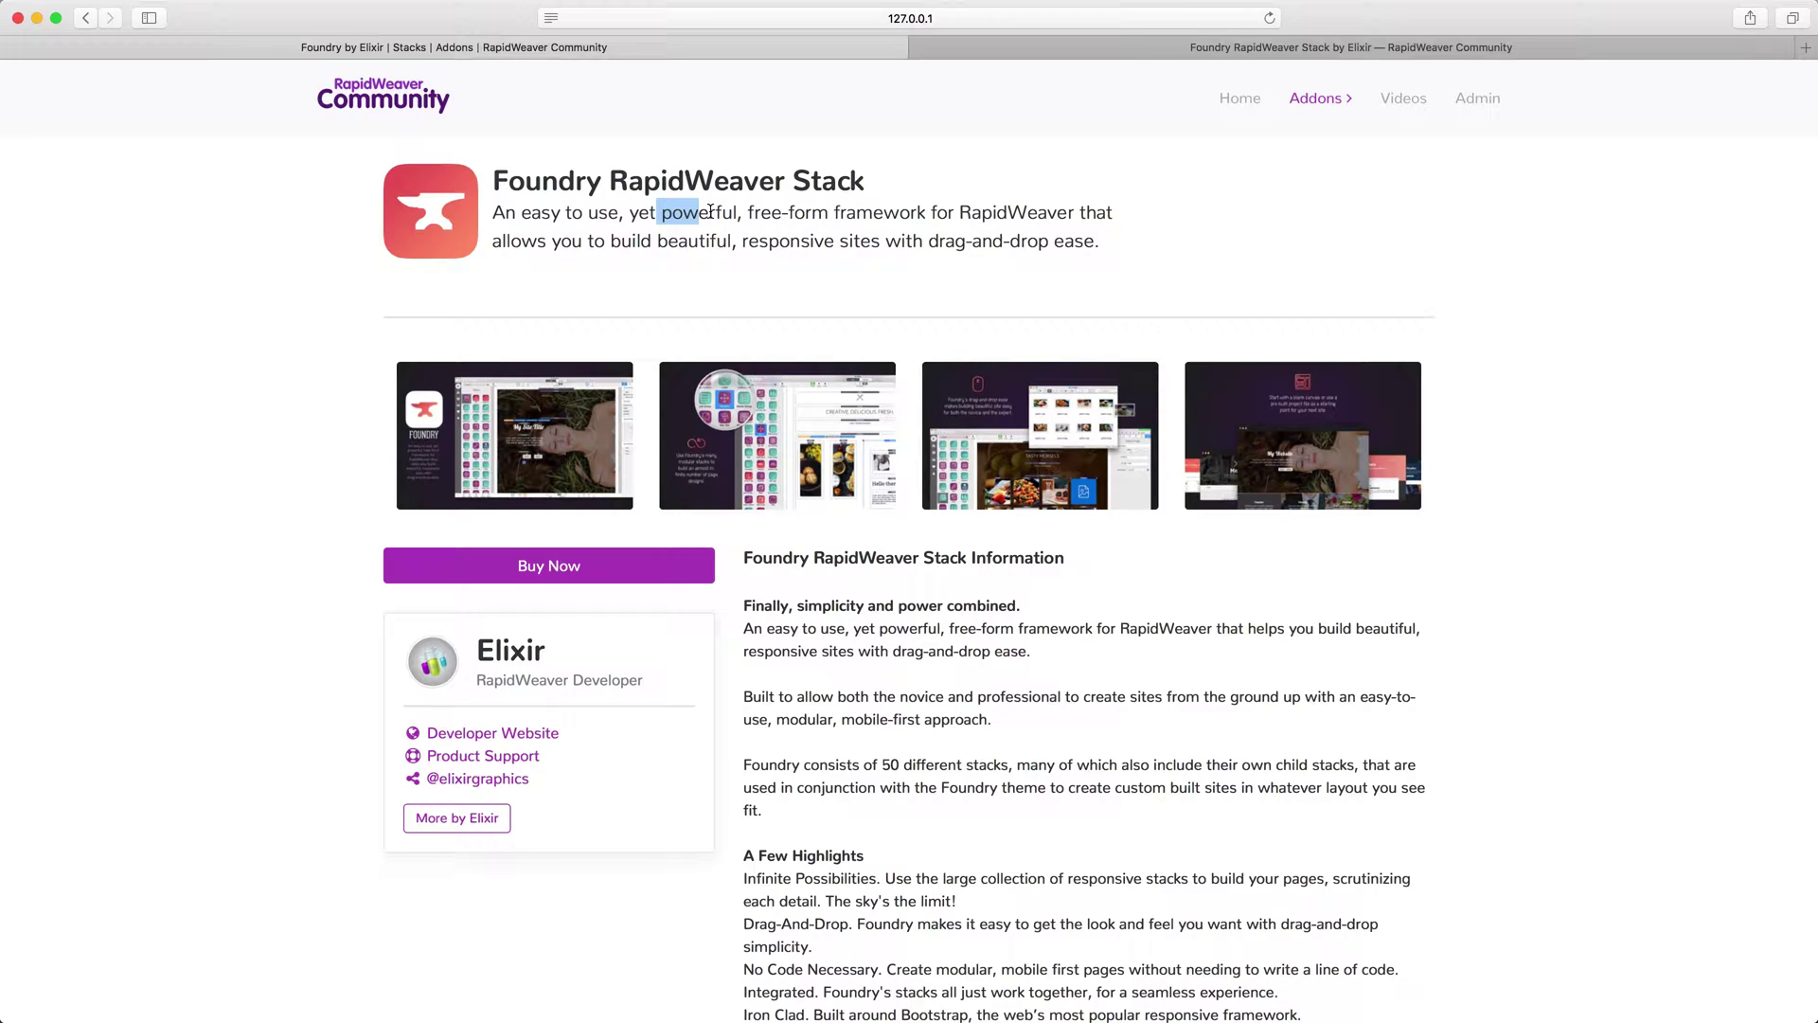
left_click_drag(738, 241, 877, 239)
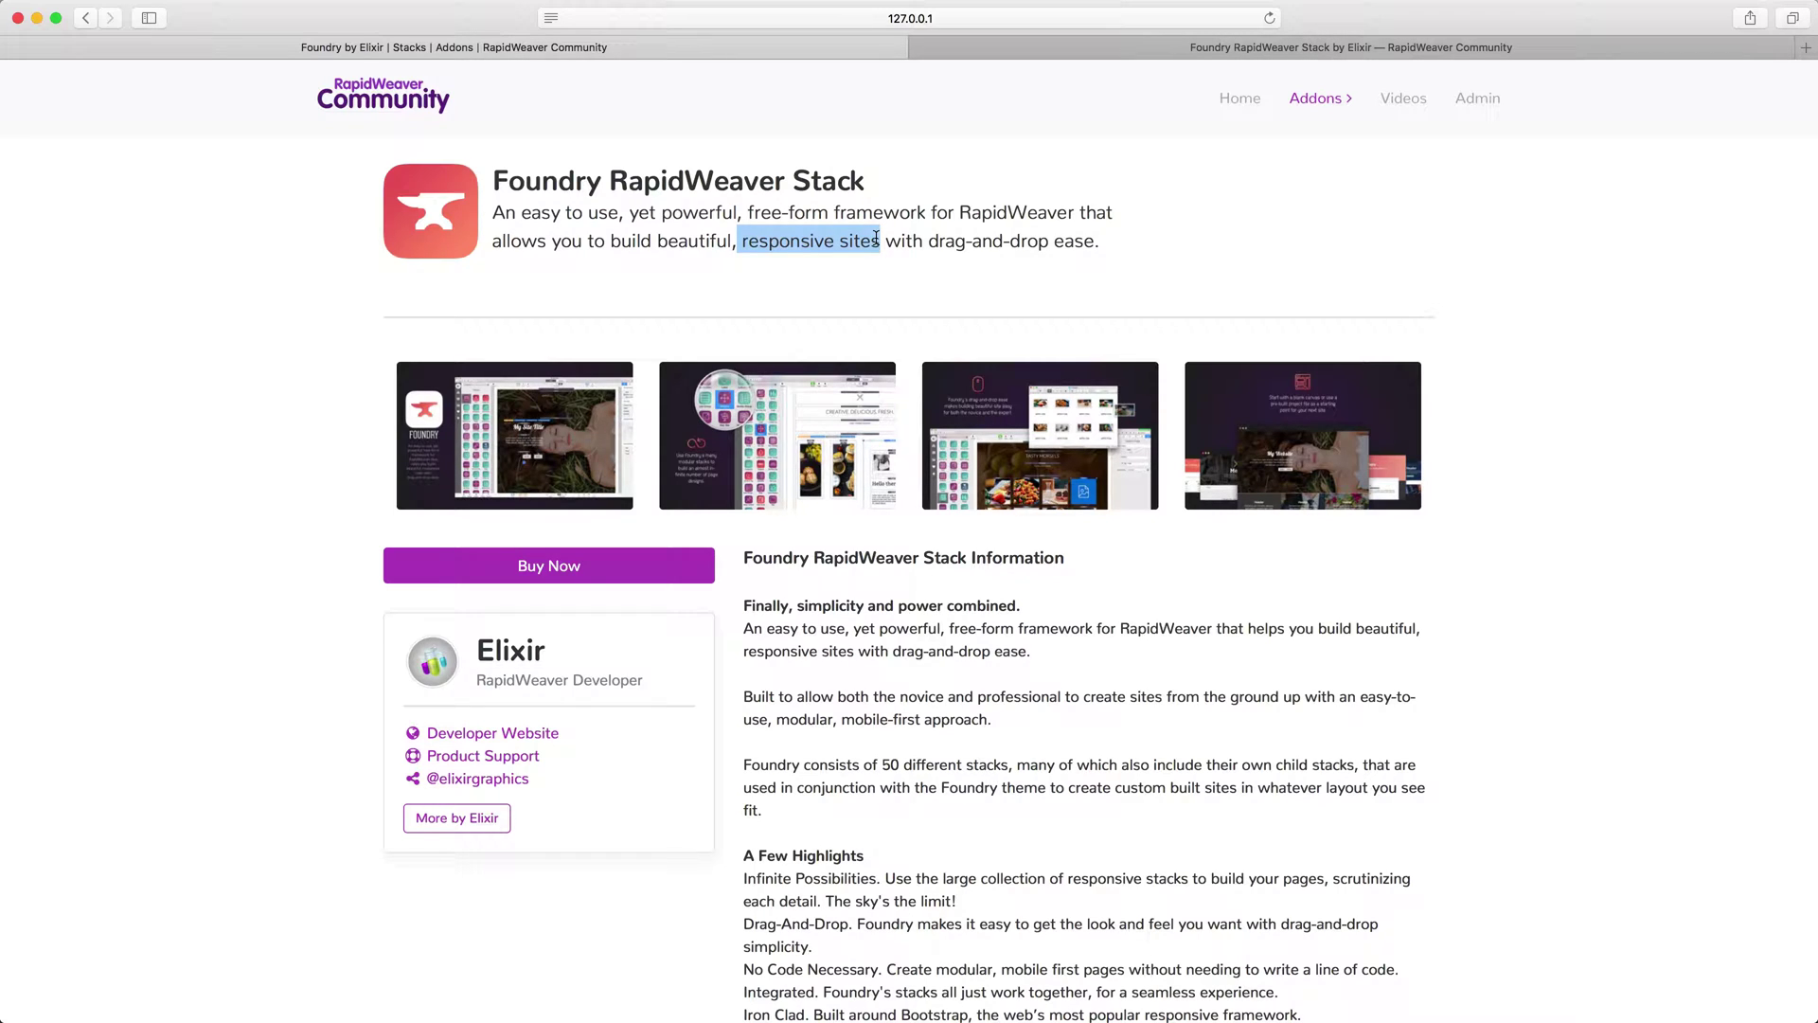
left_click(782, 248)
left_click_drag(743, 244, 1065, 206)
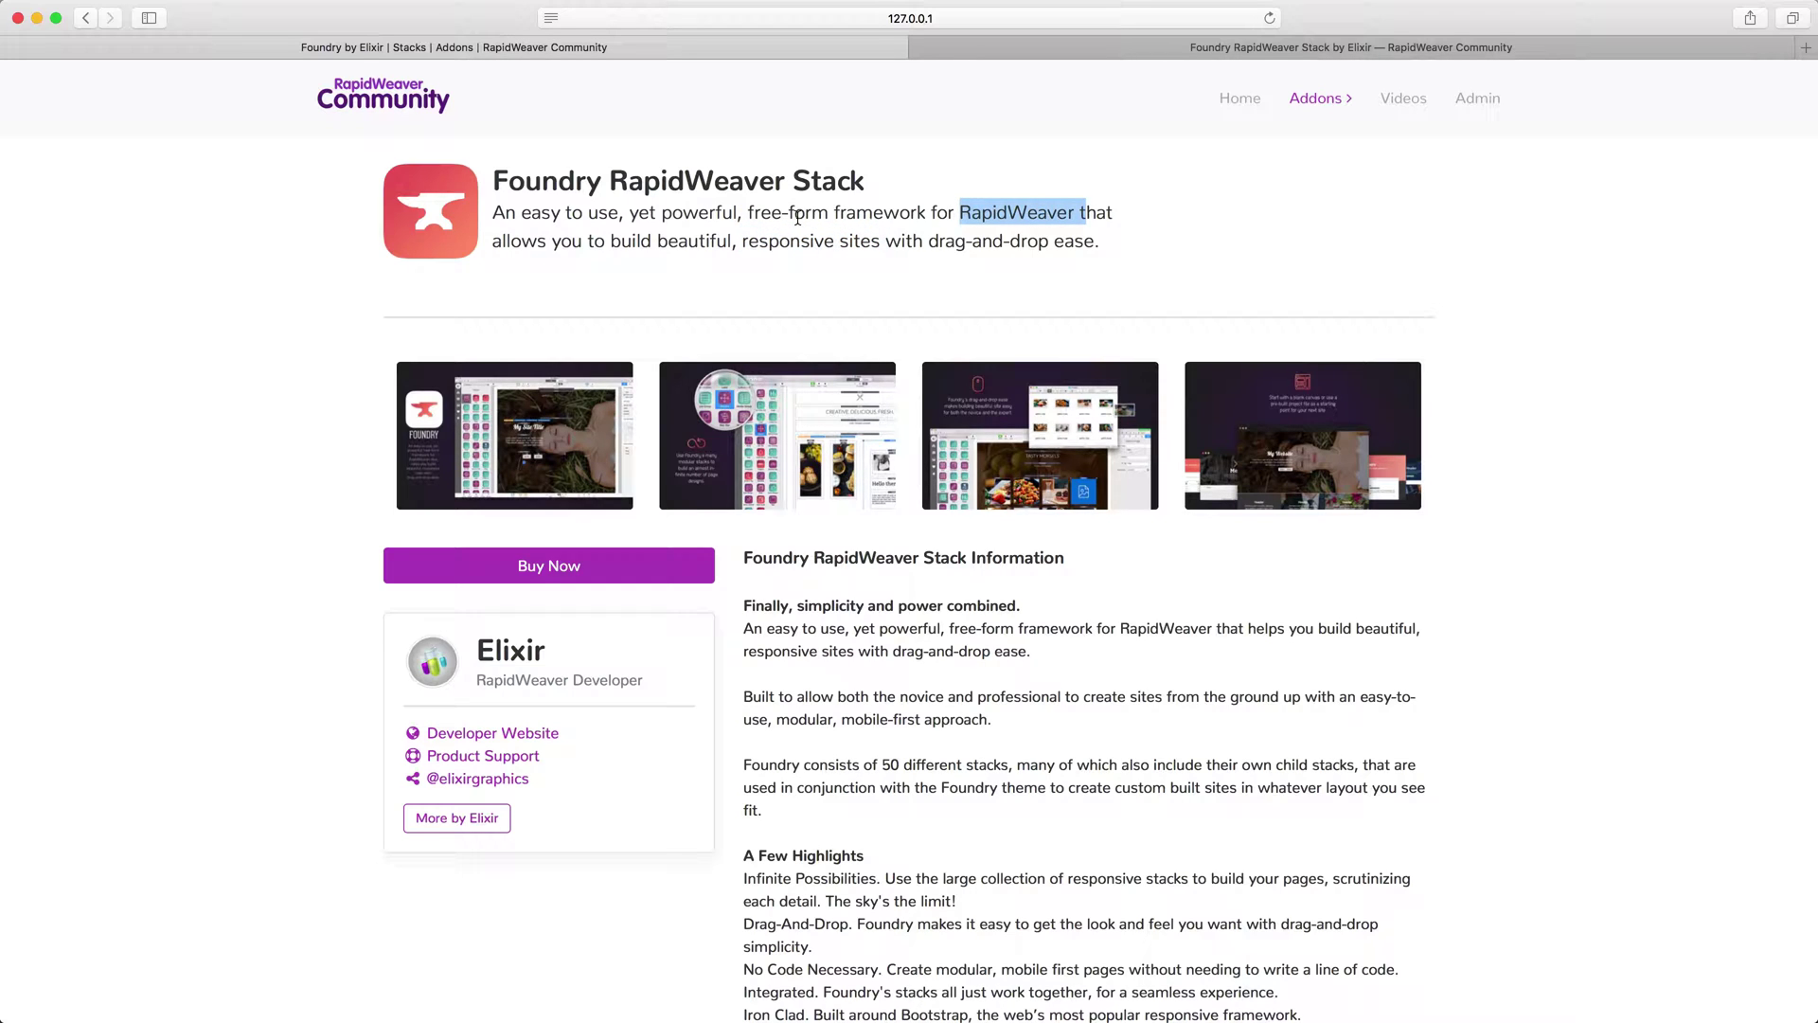
left_click_drag(738, 212, 1051, 246)
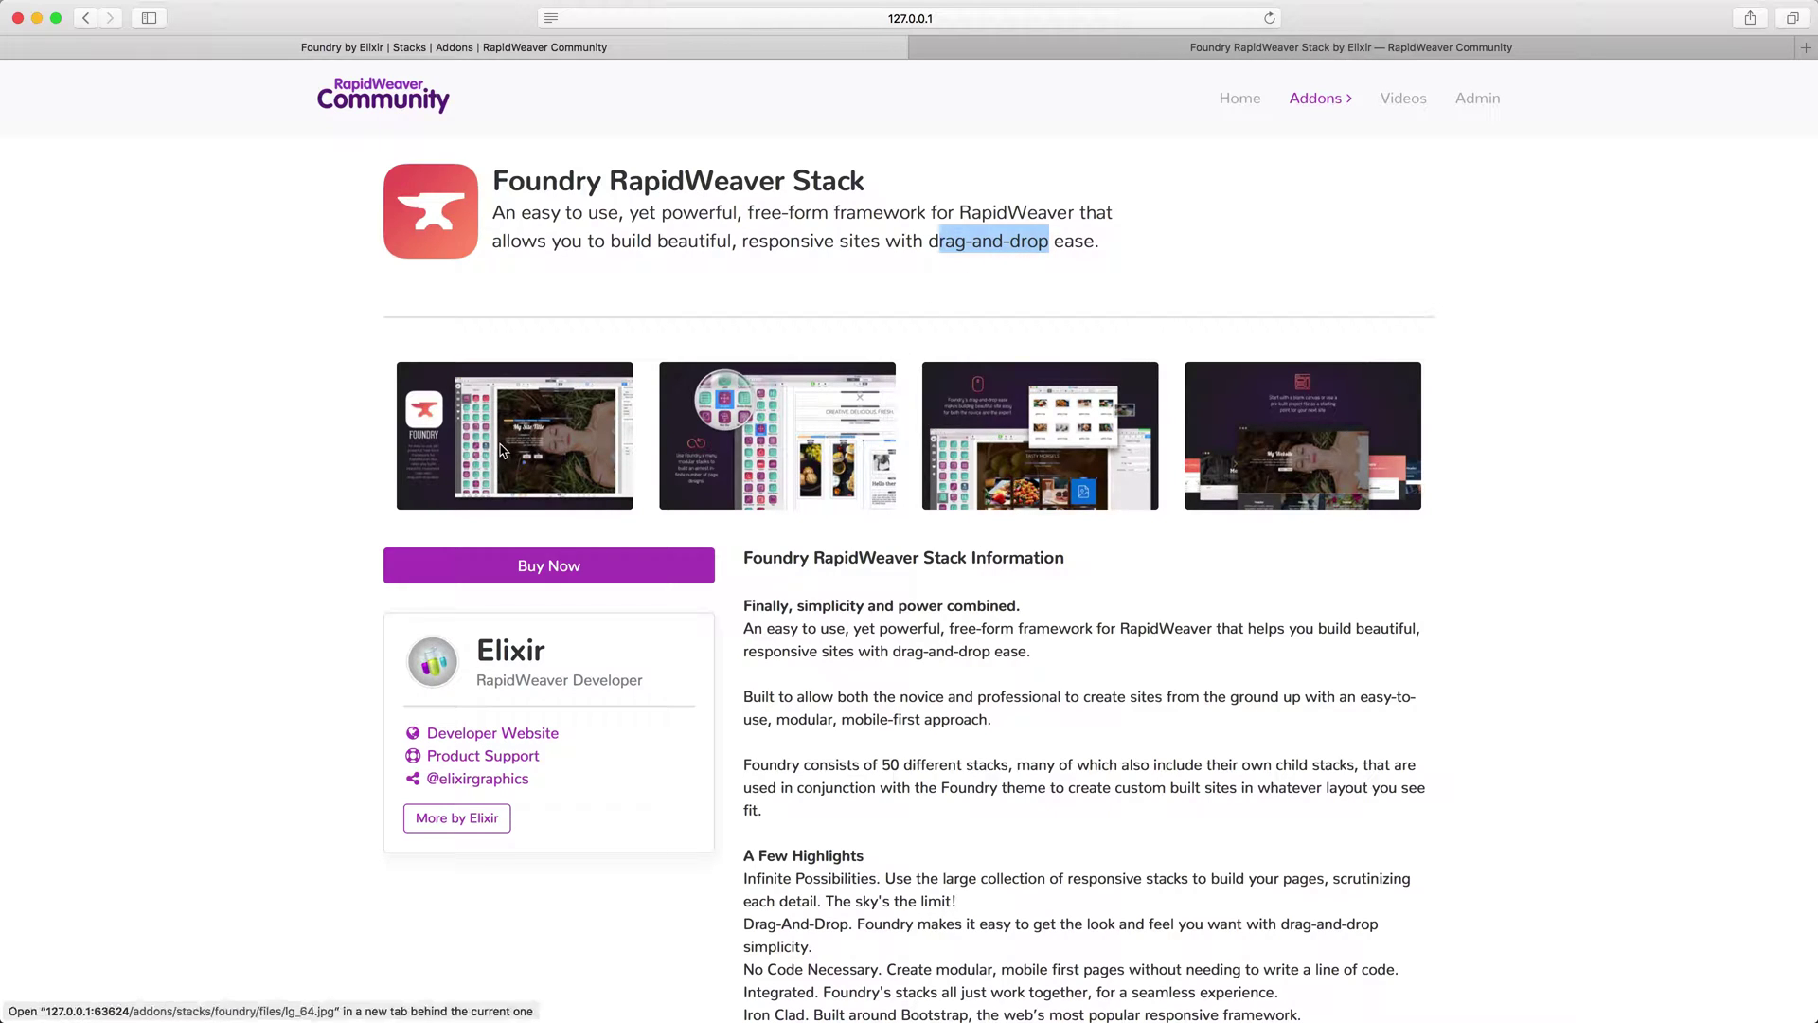
Switch to RapidWeaver and set the first gallery image's alt text to "Foundry is a RapidWeaver stack allowing you to build responsive websites."
key("super+Tab")
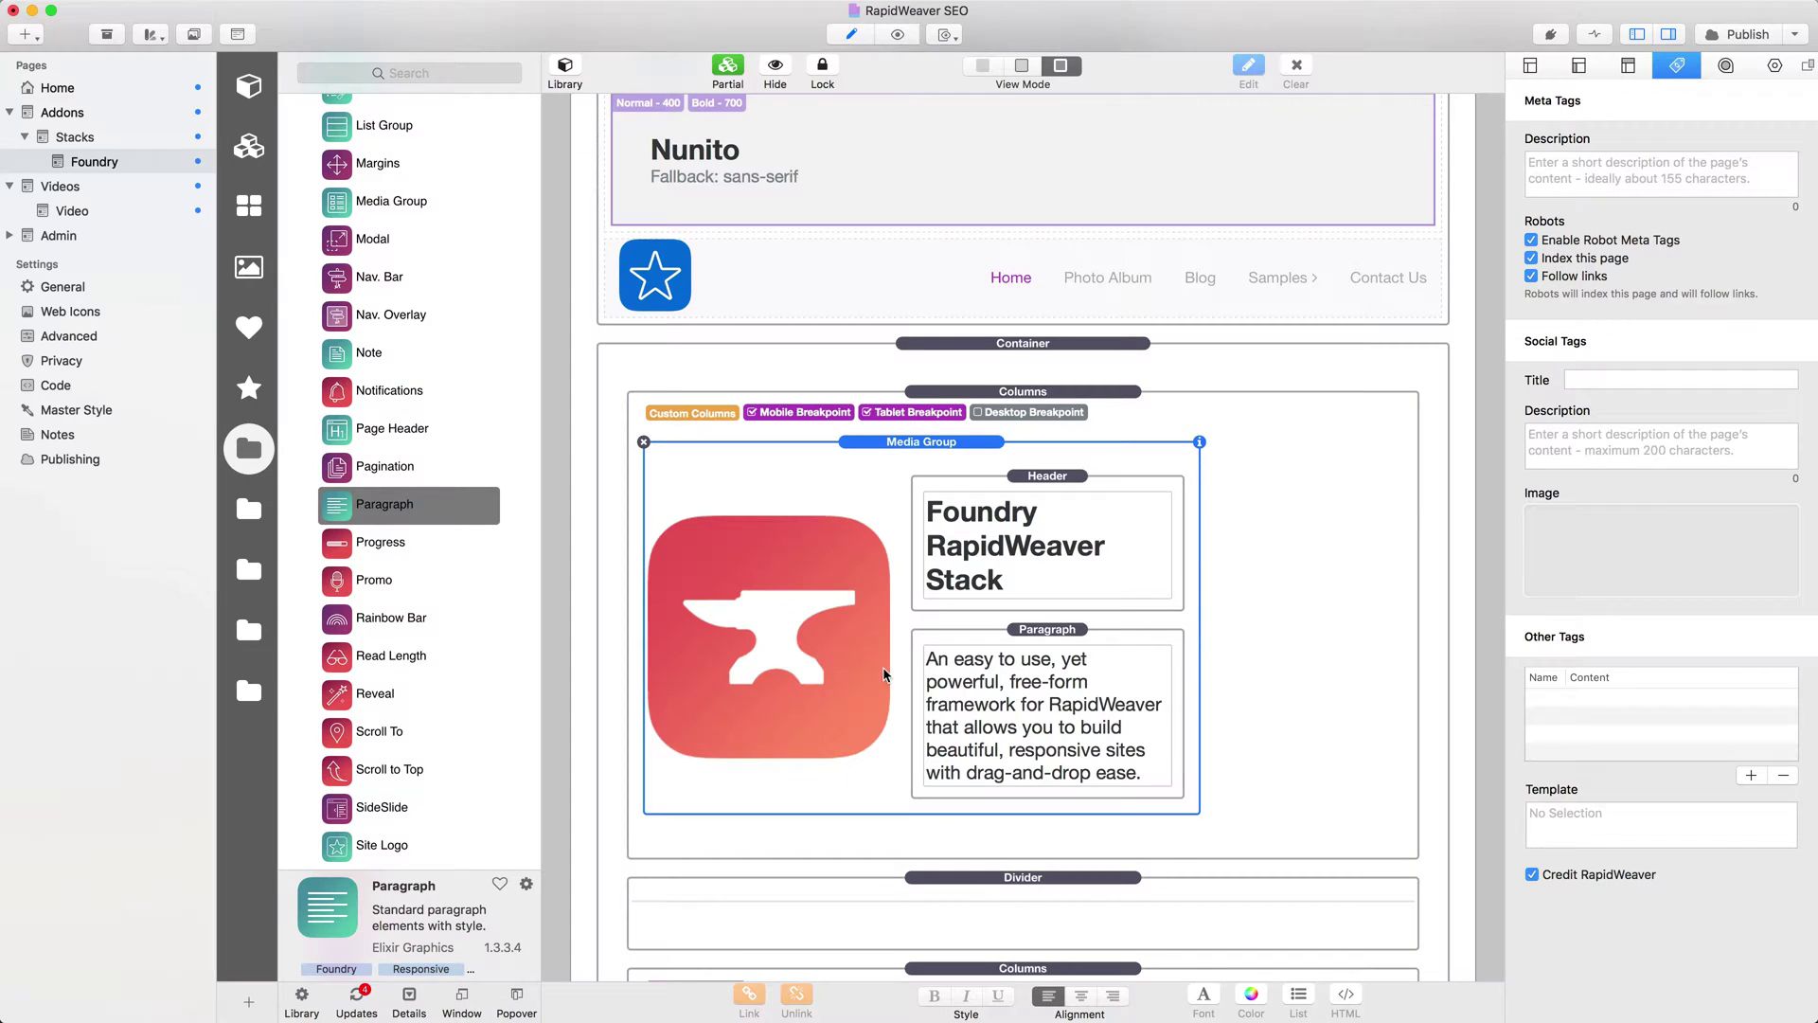
scroll(883, 674, "down", 10)
left_click(783, 591)
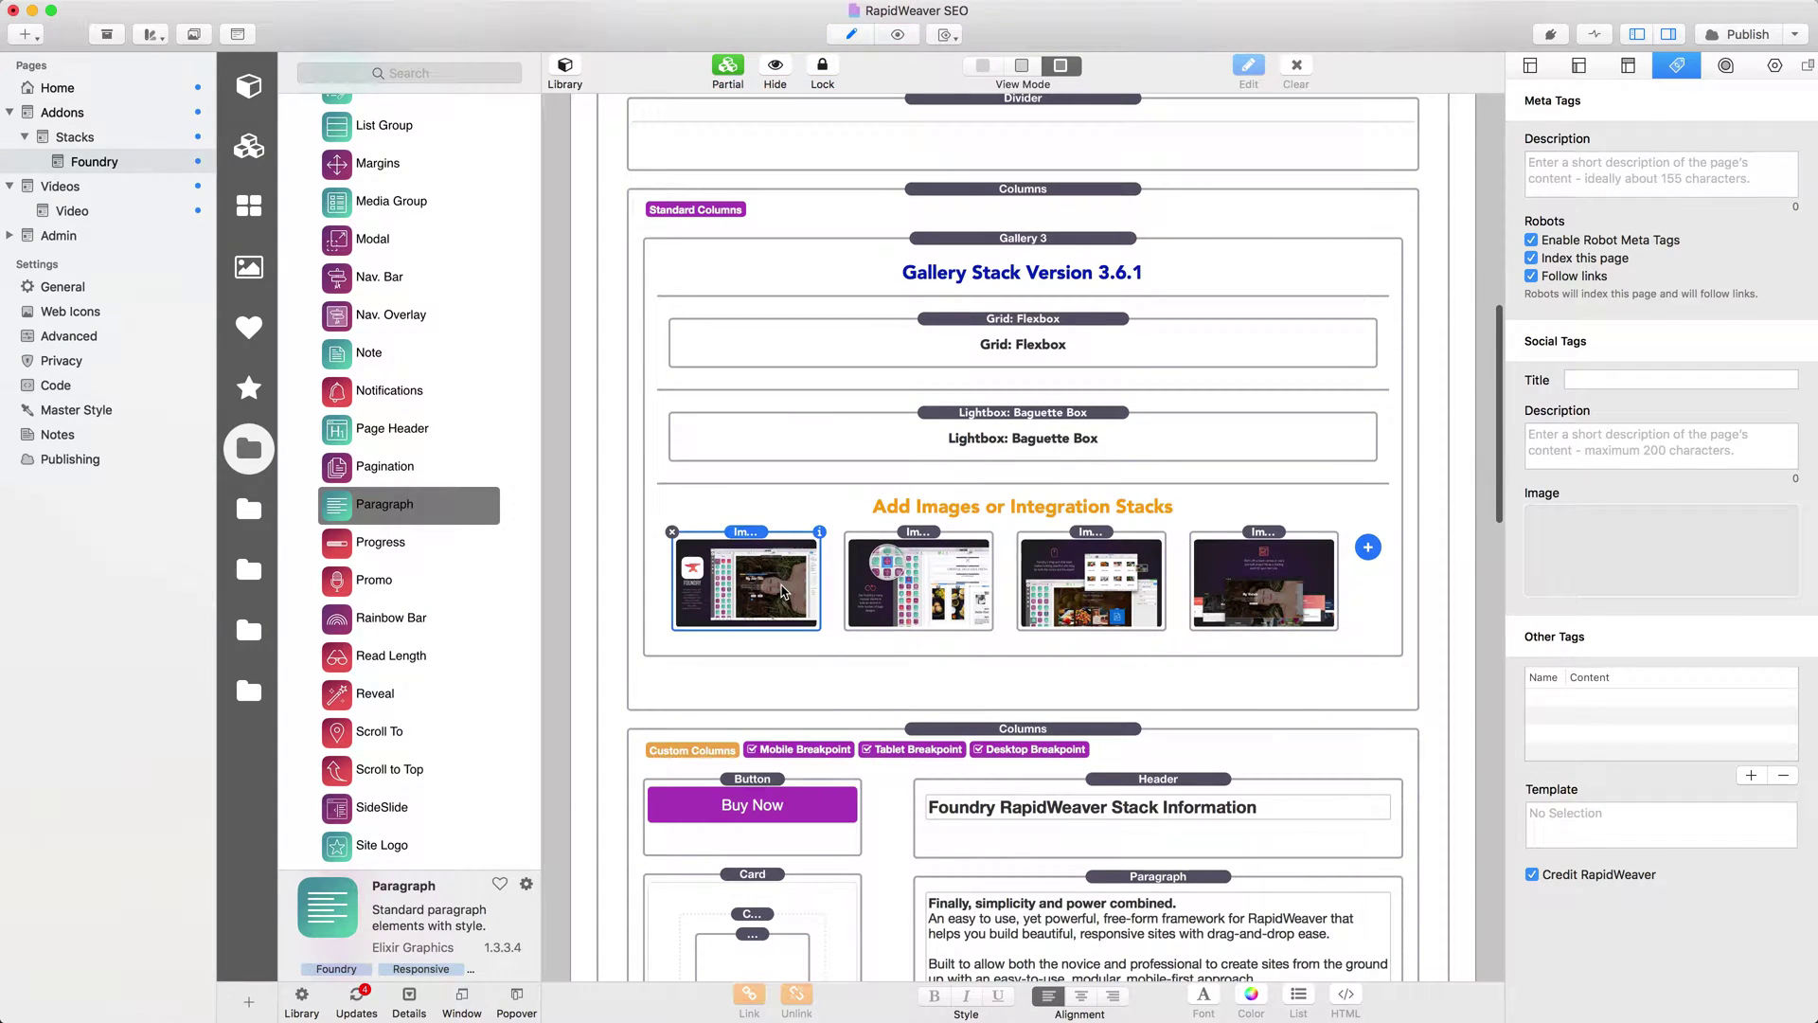
left_click(1774, 65)
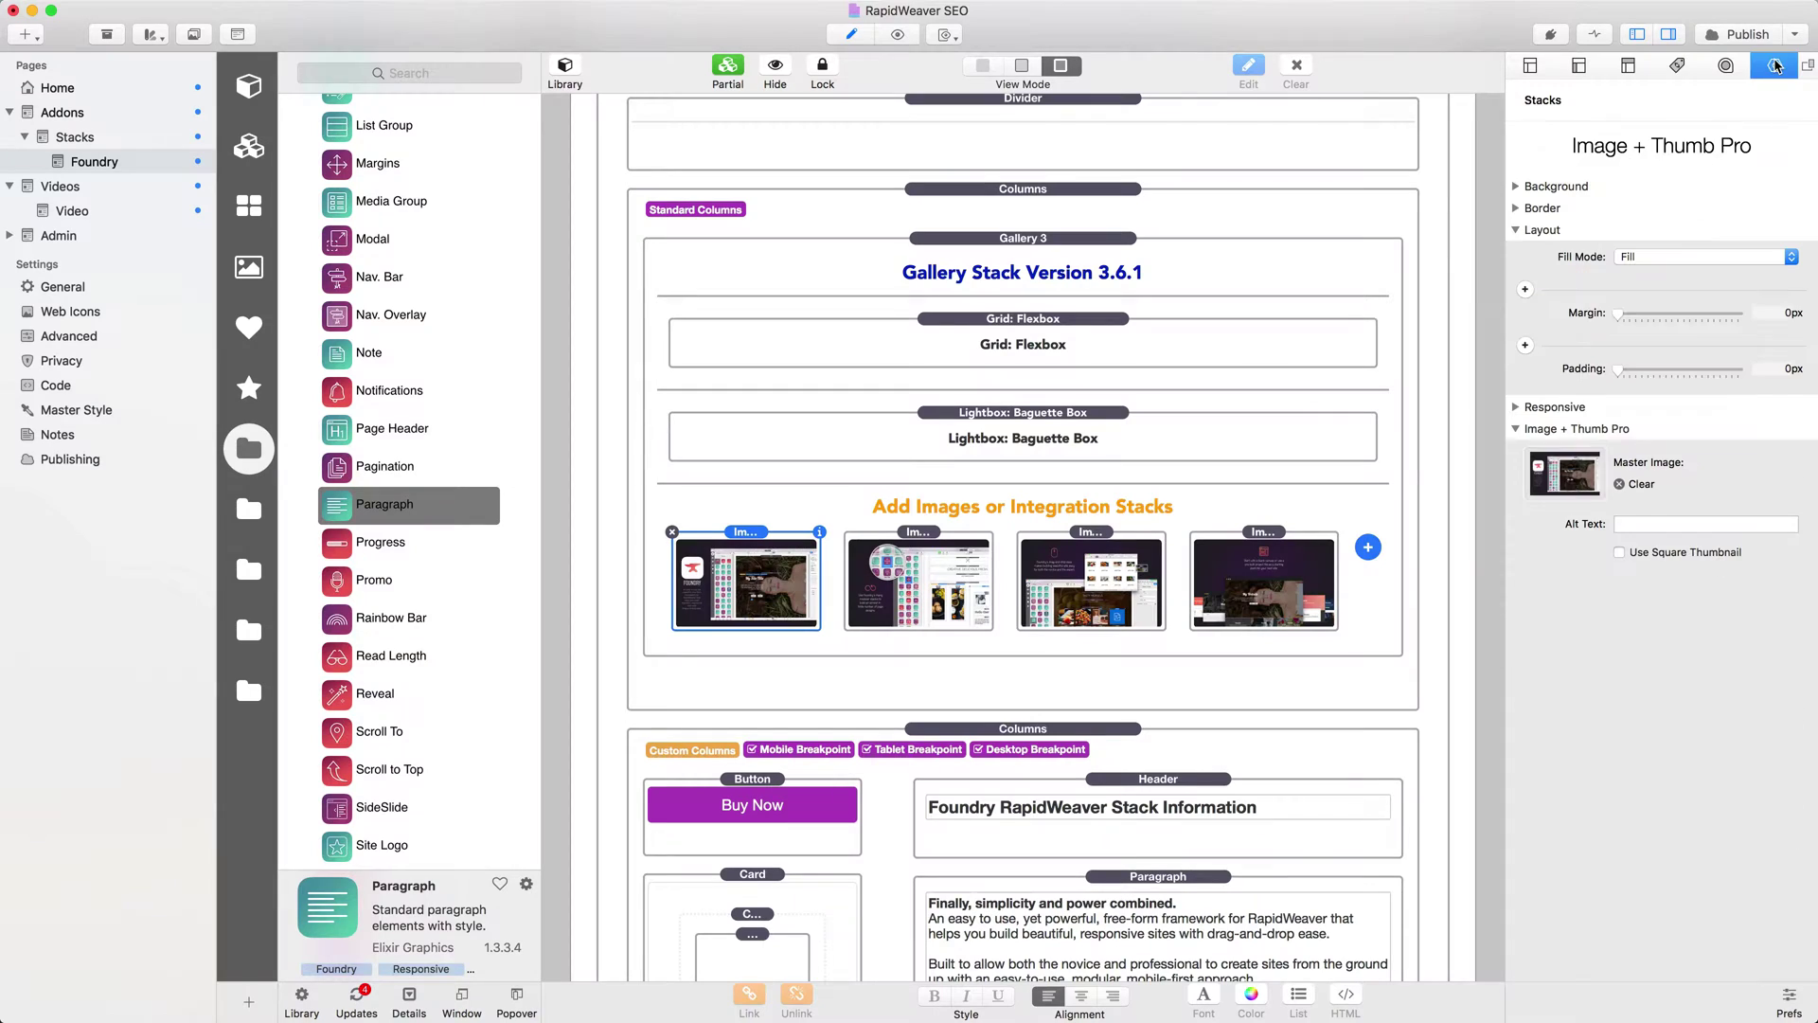
left_click(1627, 526)
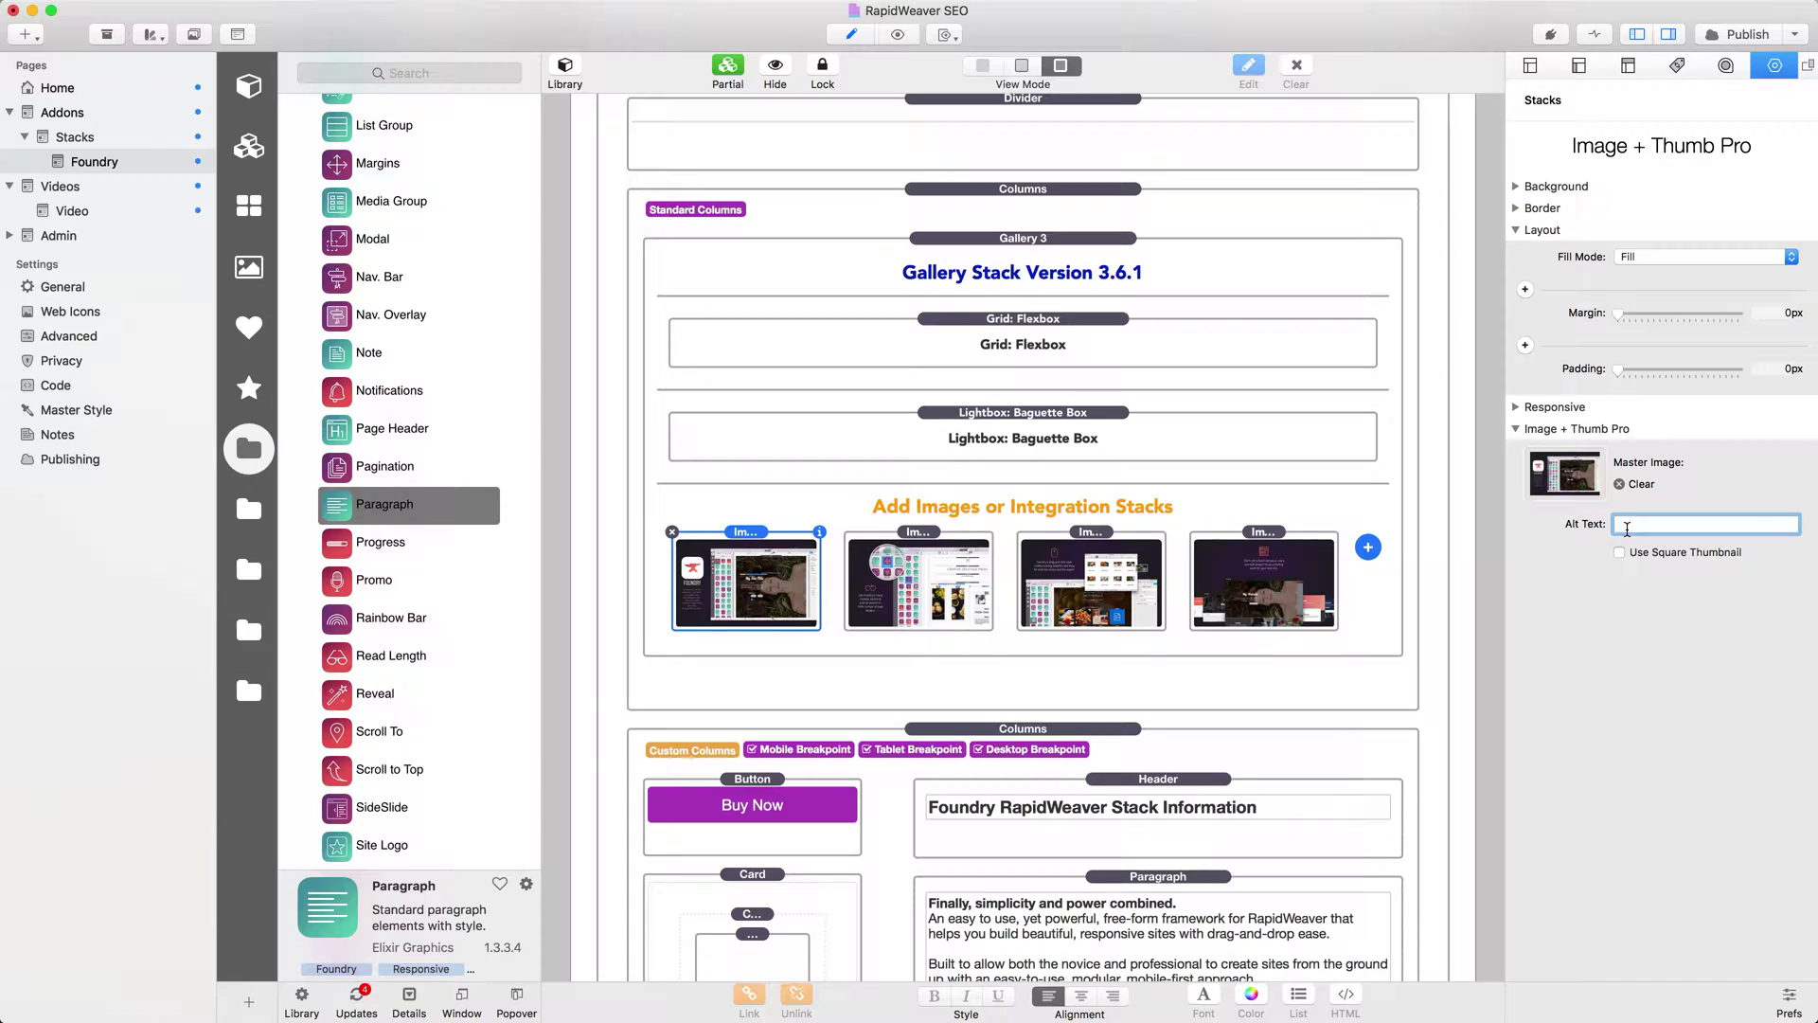
key("super+v")
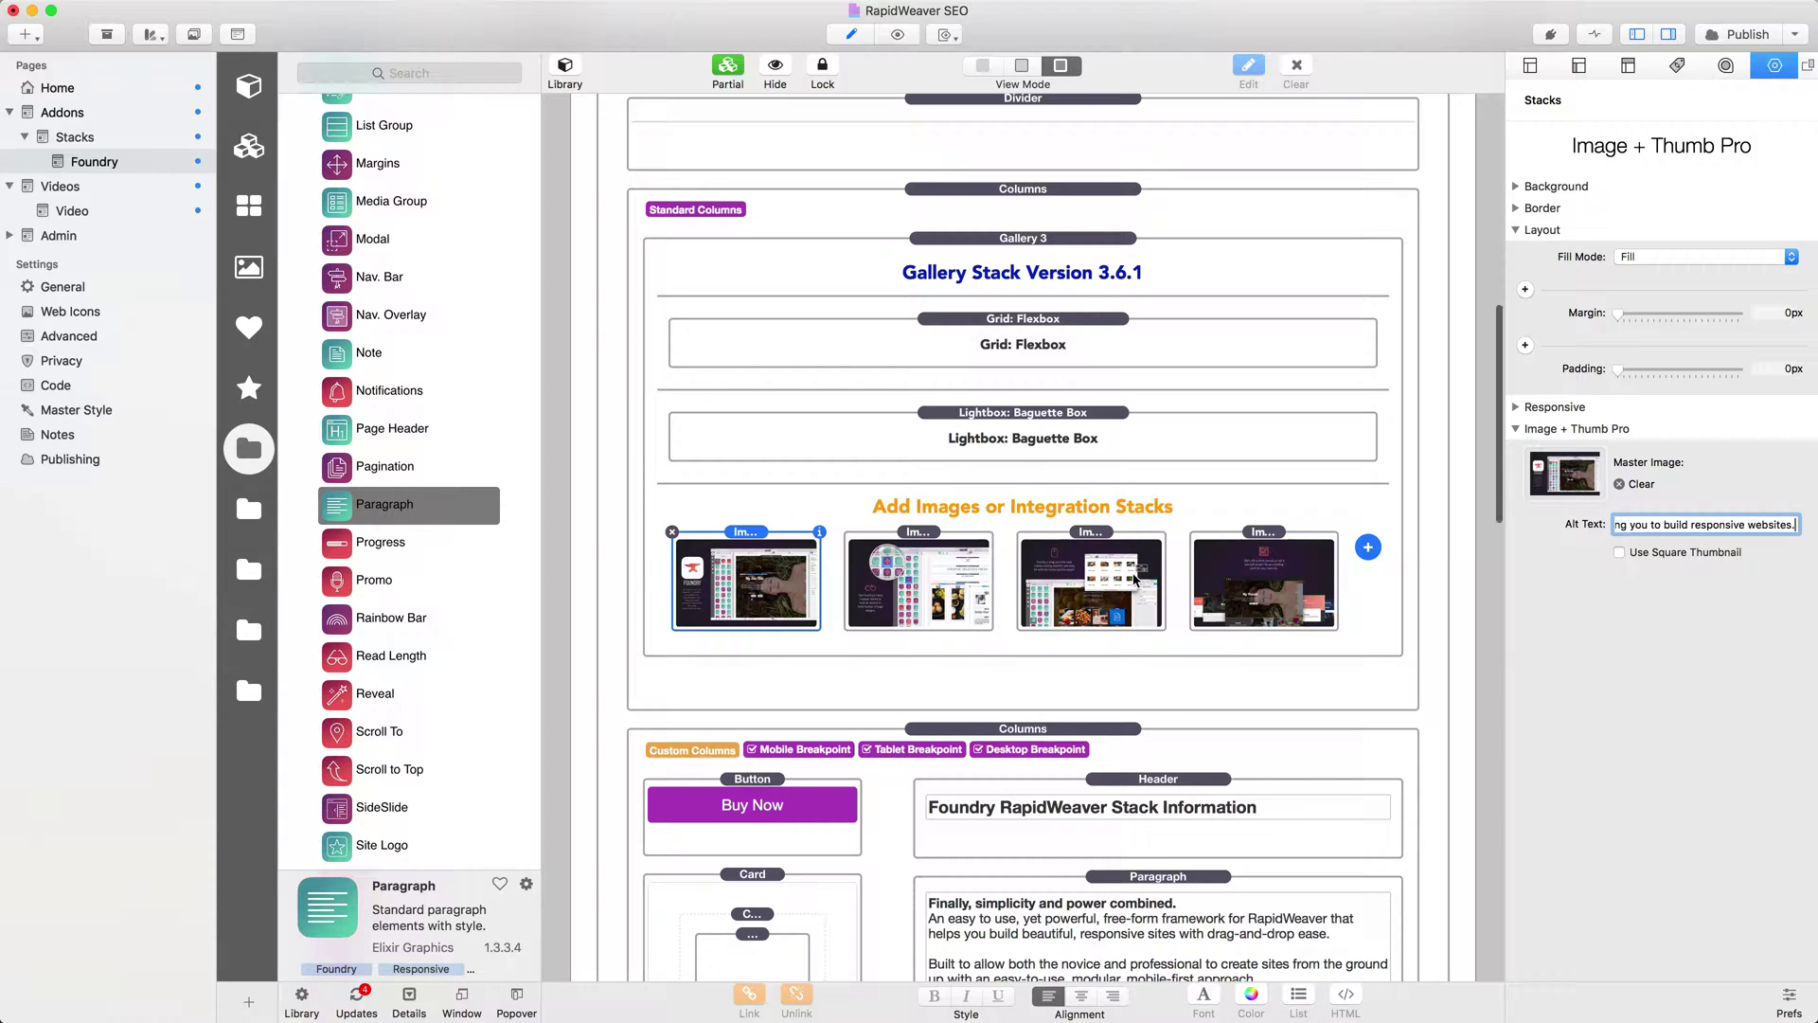
Review the keywords in the first gallery image's alt text and return to the page preview in Safari
key("super+a")
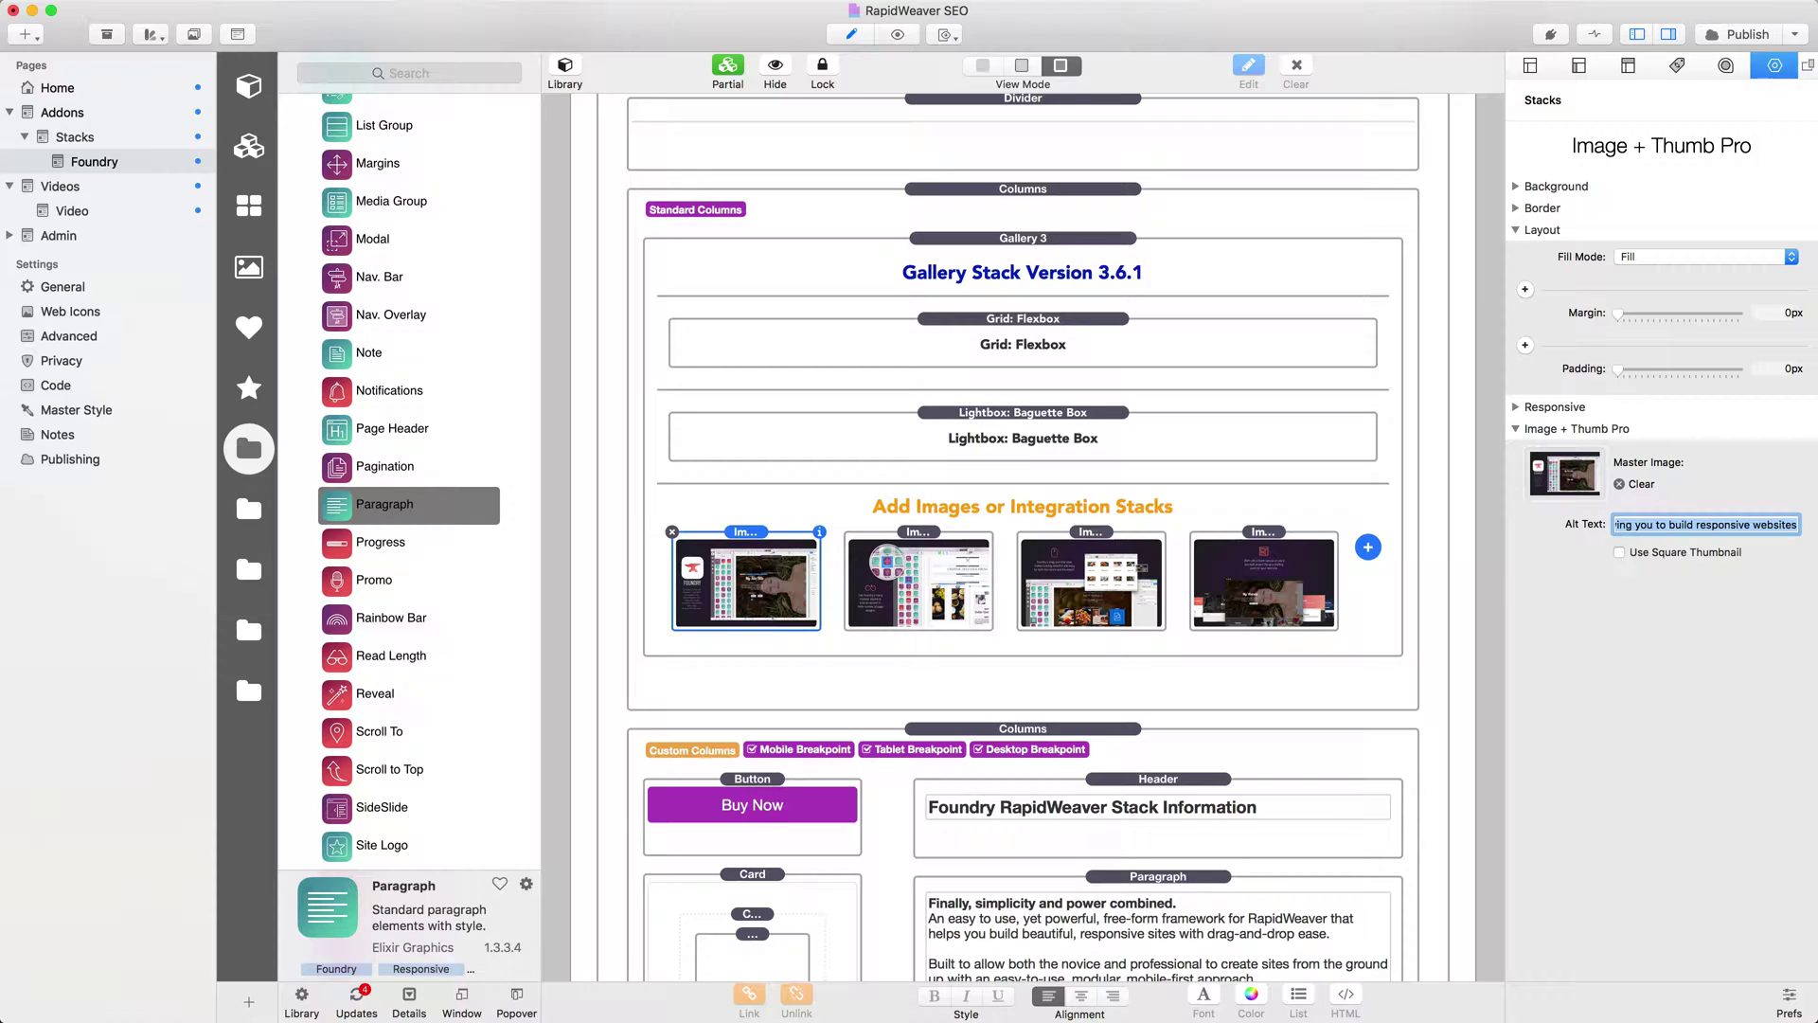
key("Right")
key("super+Left")
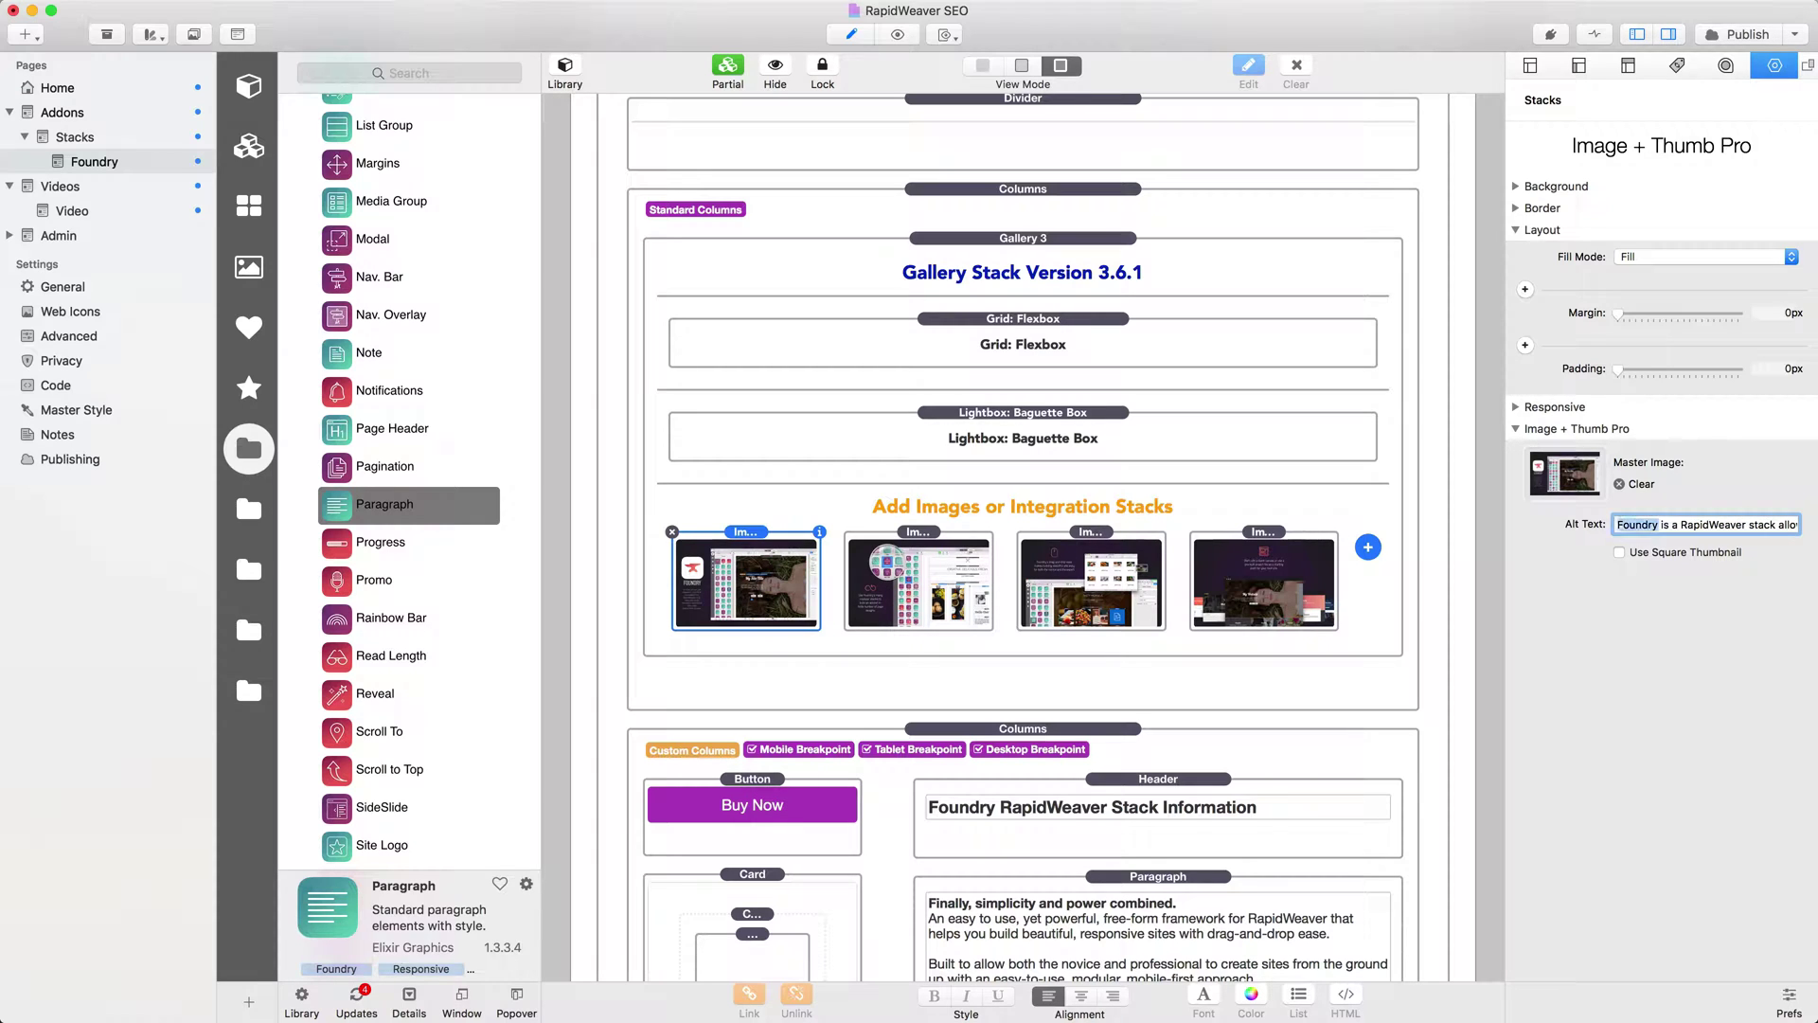
key("alt+shift+Right")
key("alt+shift+Right")
key("Right")
key("alt+Right")
key("Right")
key("shift+super+Right")
key("Right")
left_click_drag(1785, 528, 1576, 536)
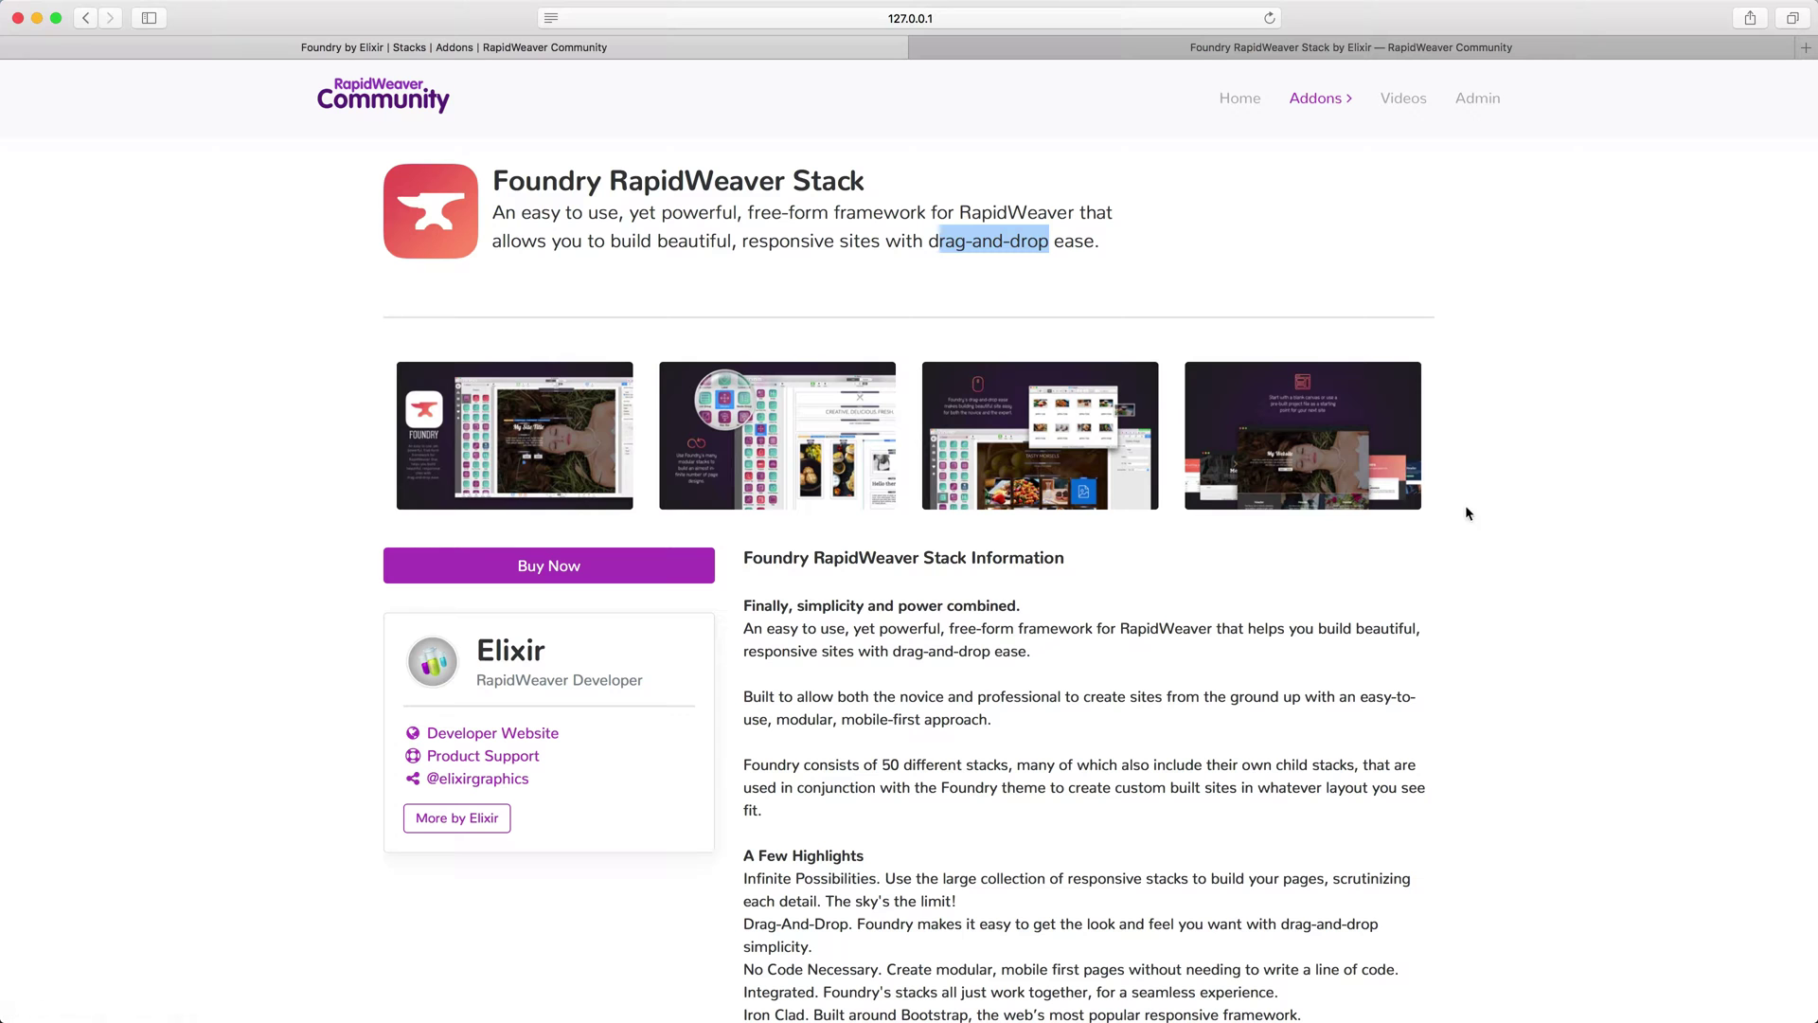
left_click(1133, 547)
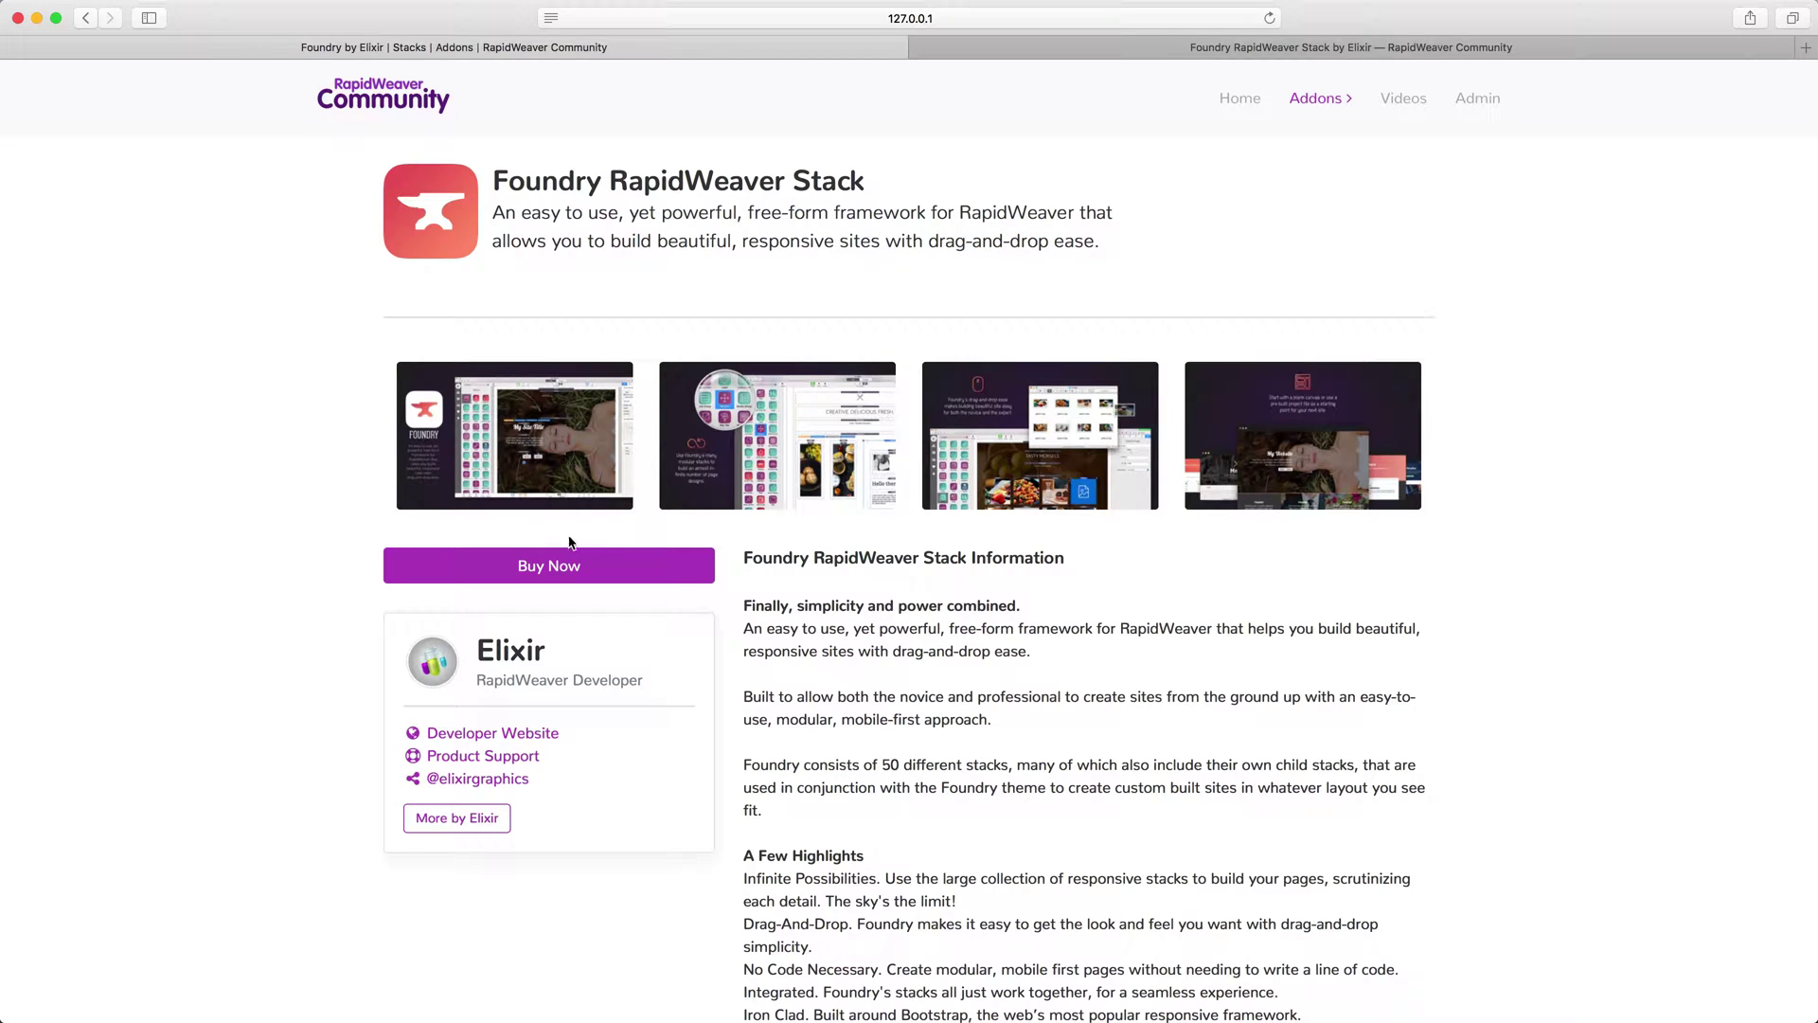
Examine the wording of the "Foundry RapidWeaver Stack Information" subheading in the page preview
left_click_drag(571, 542, 992, 720)
left_click(771, 563)
left_click_drag(740, 560, 1048, 566)
left_click_drag(834, 559, 1094, 566)
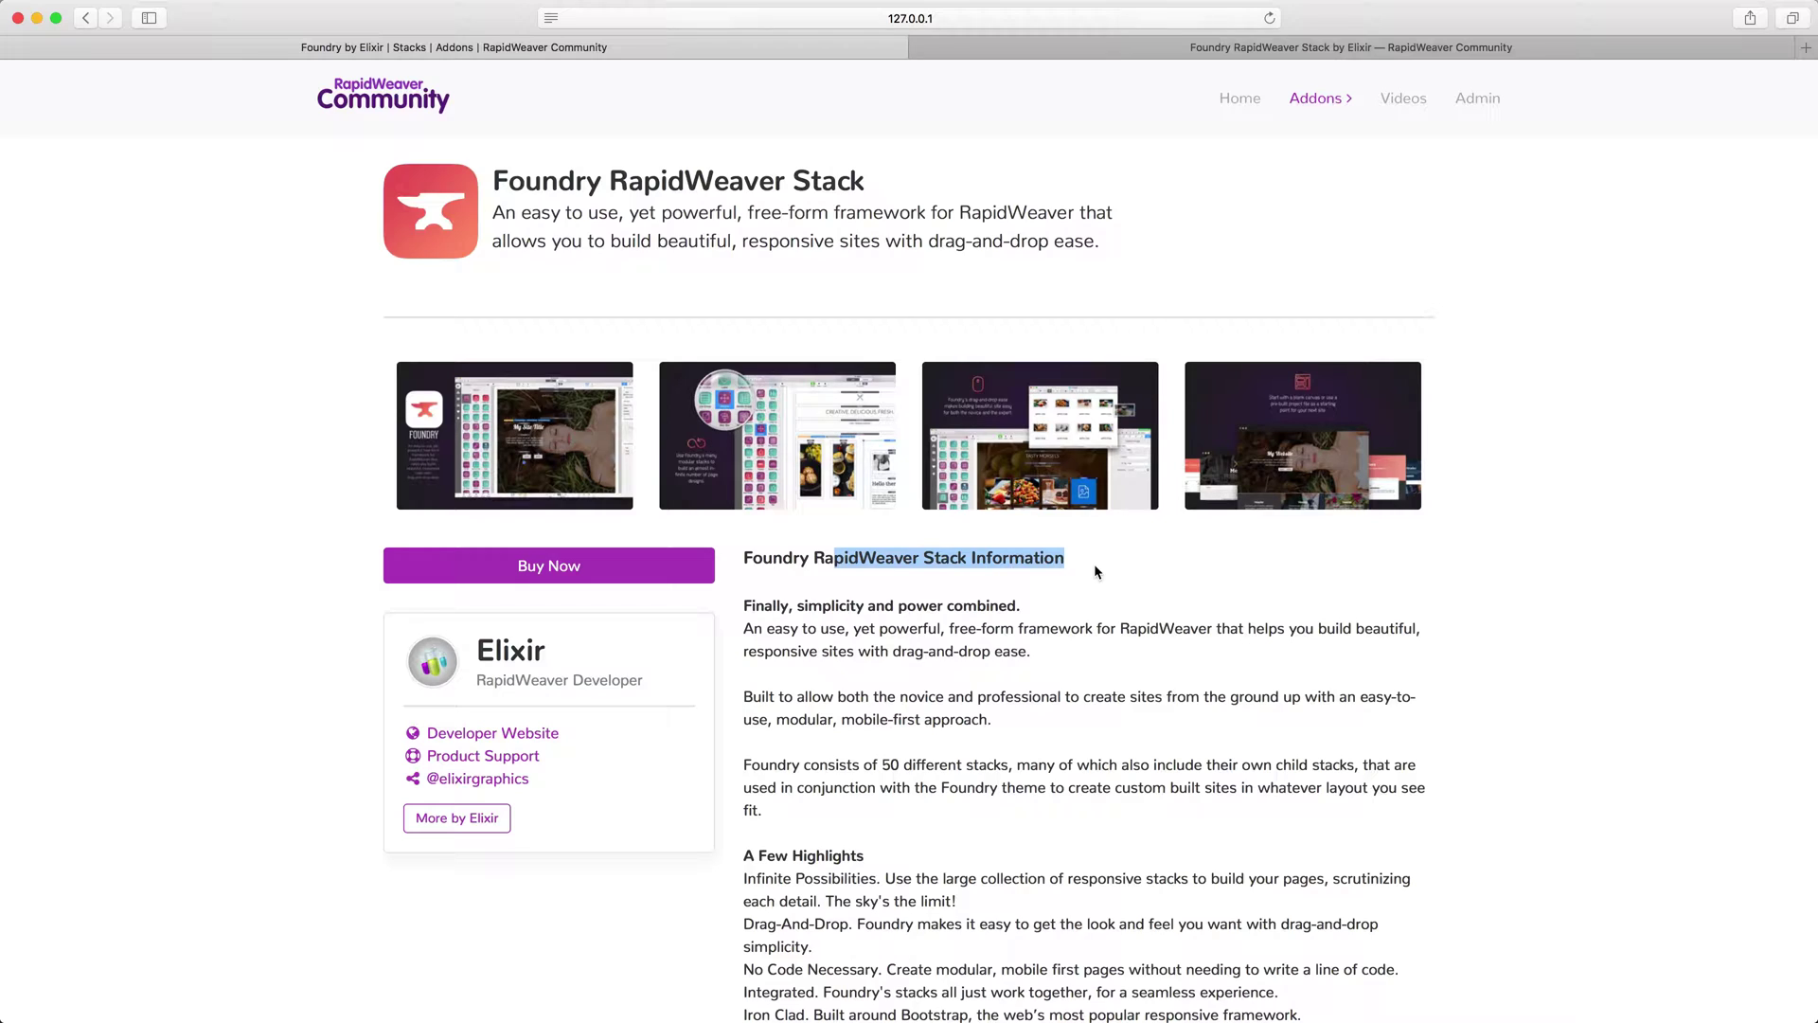
left_click(1049, 555)
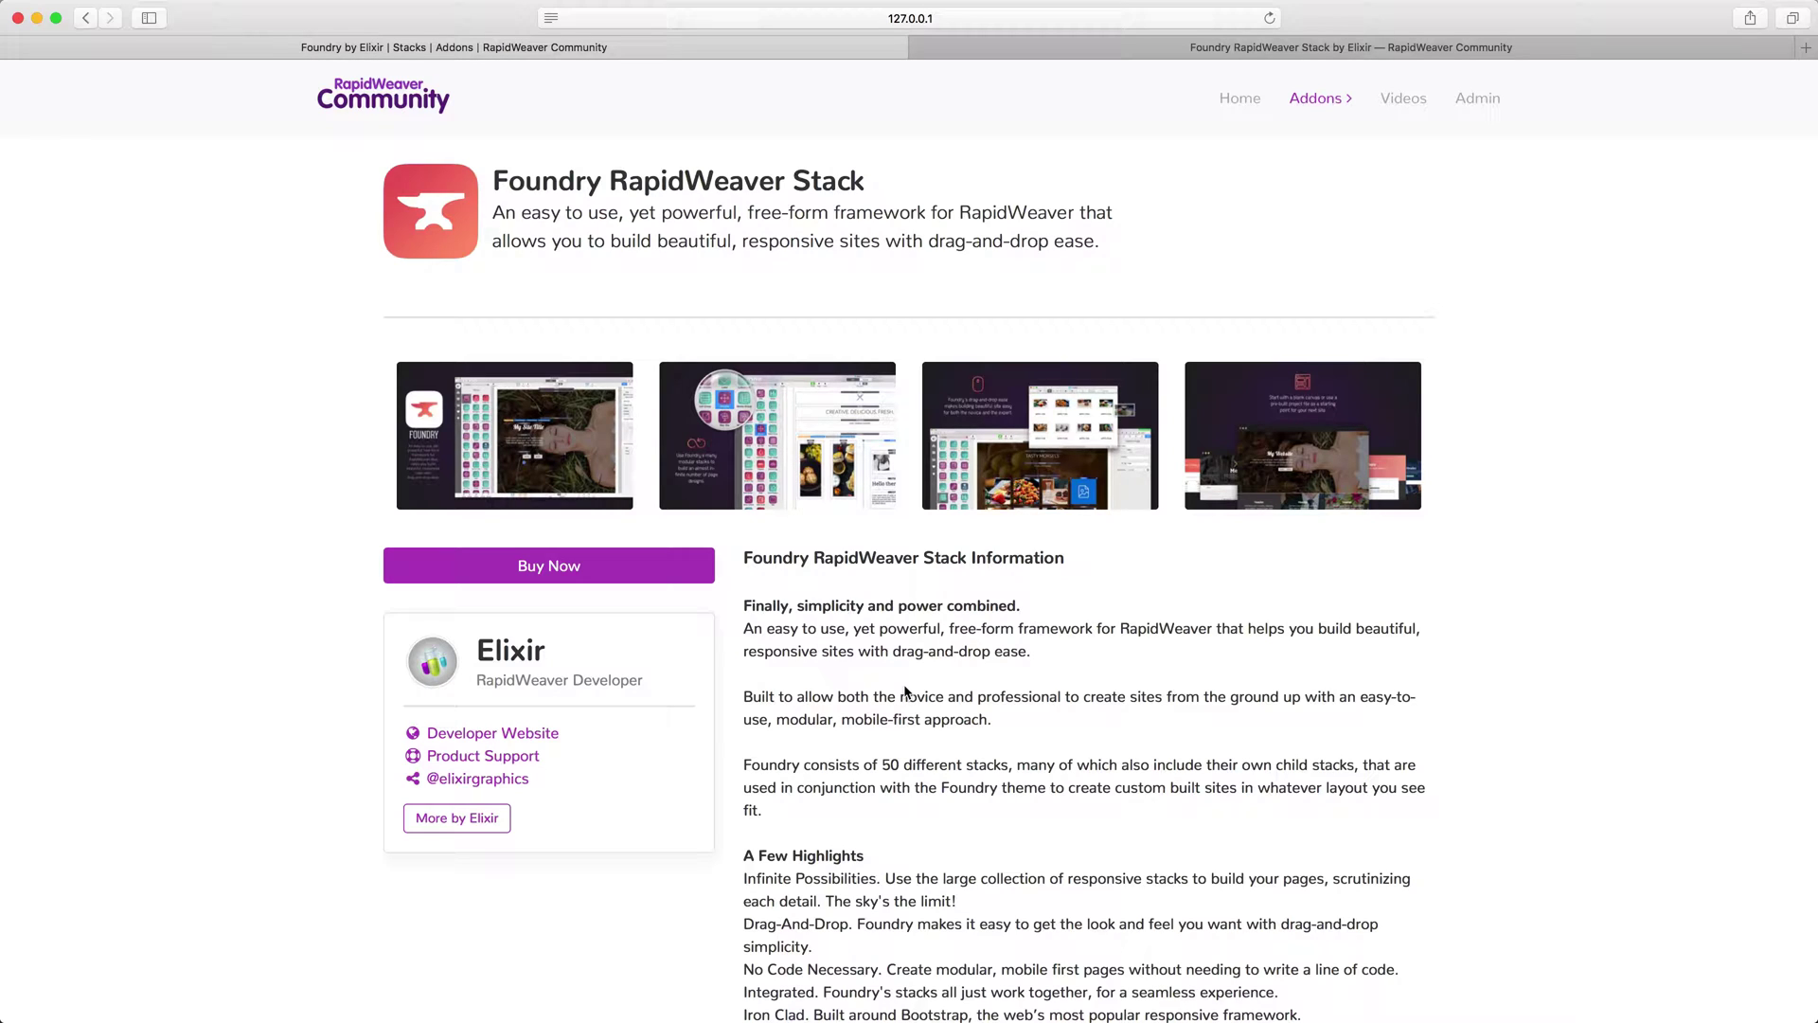
left_click_drag(743, 558, 1076, 560)
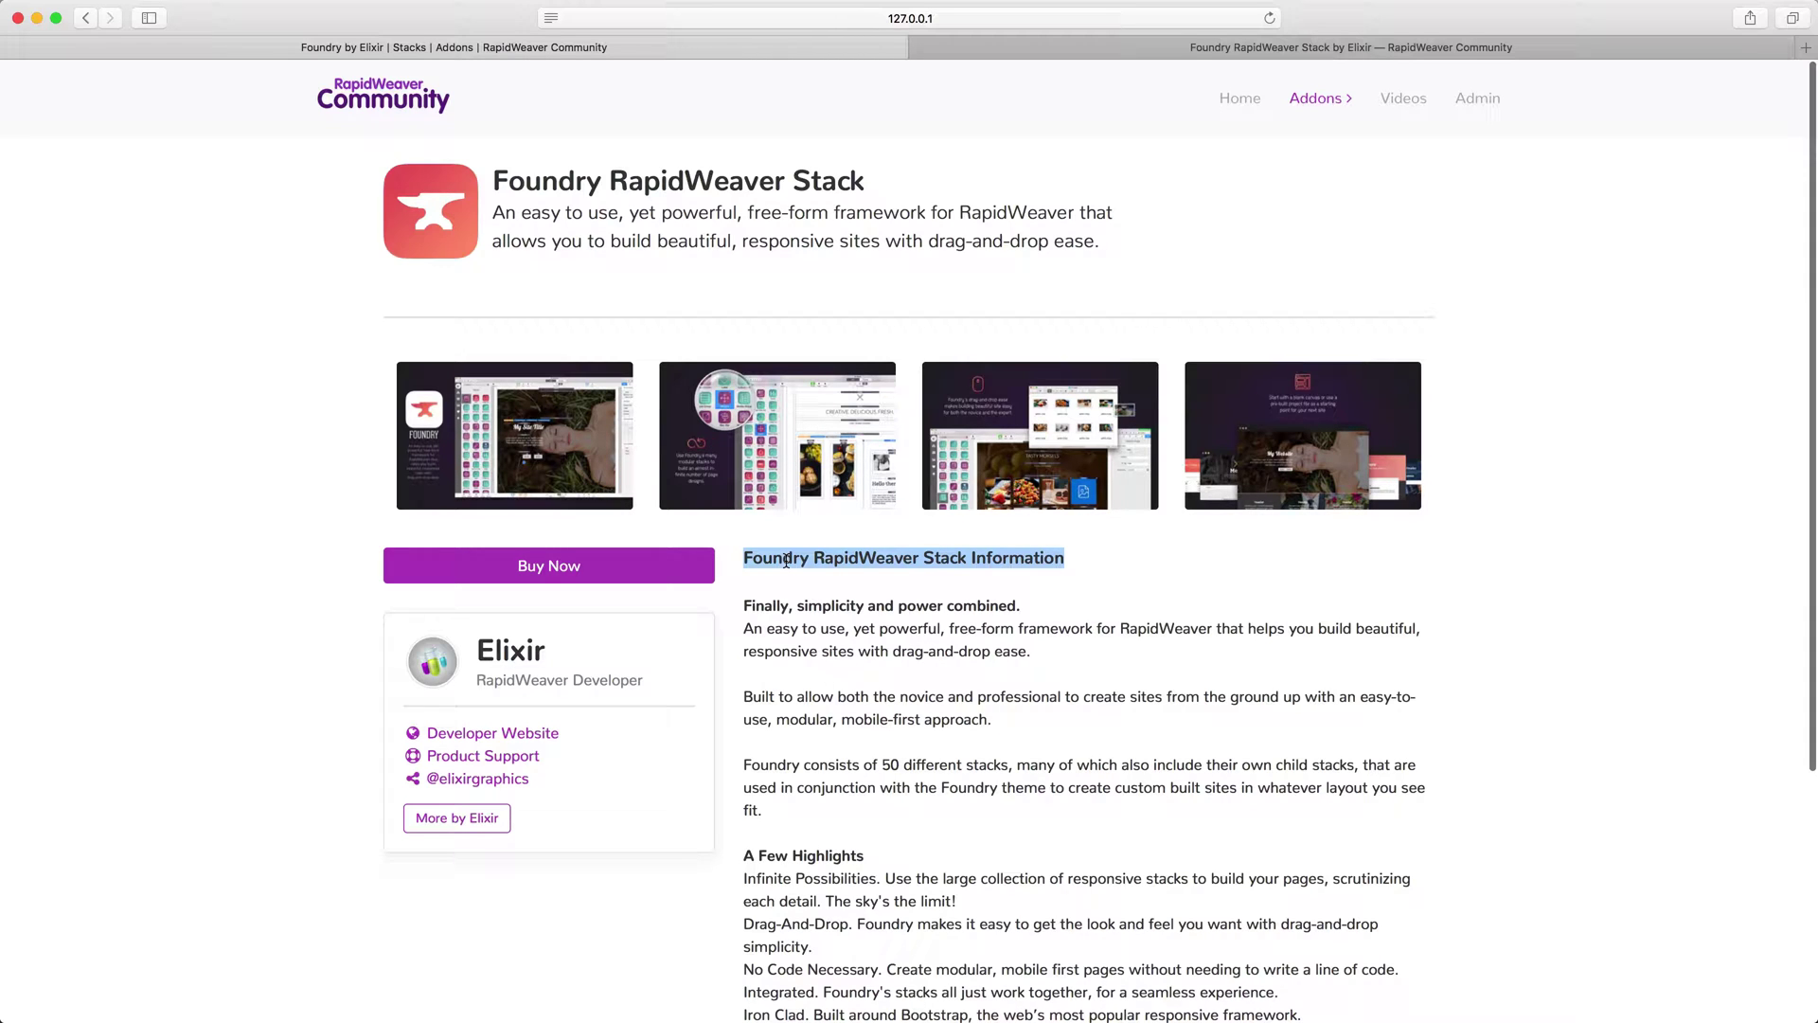
Switch to RapidWeaver and change the information header to "The Foundry stack for RapidWeaver is a popular free-form framework that allows you to build responsive websites."
key("super+Tab")
scroll(997, 769, "down", 5)
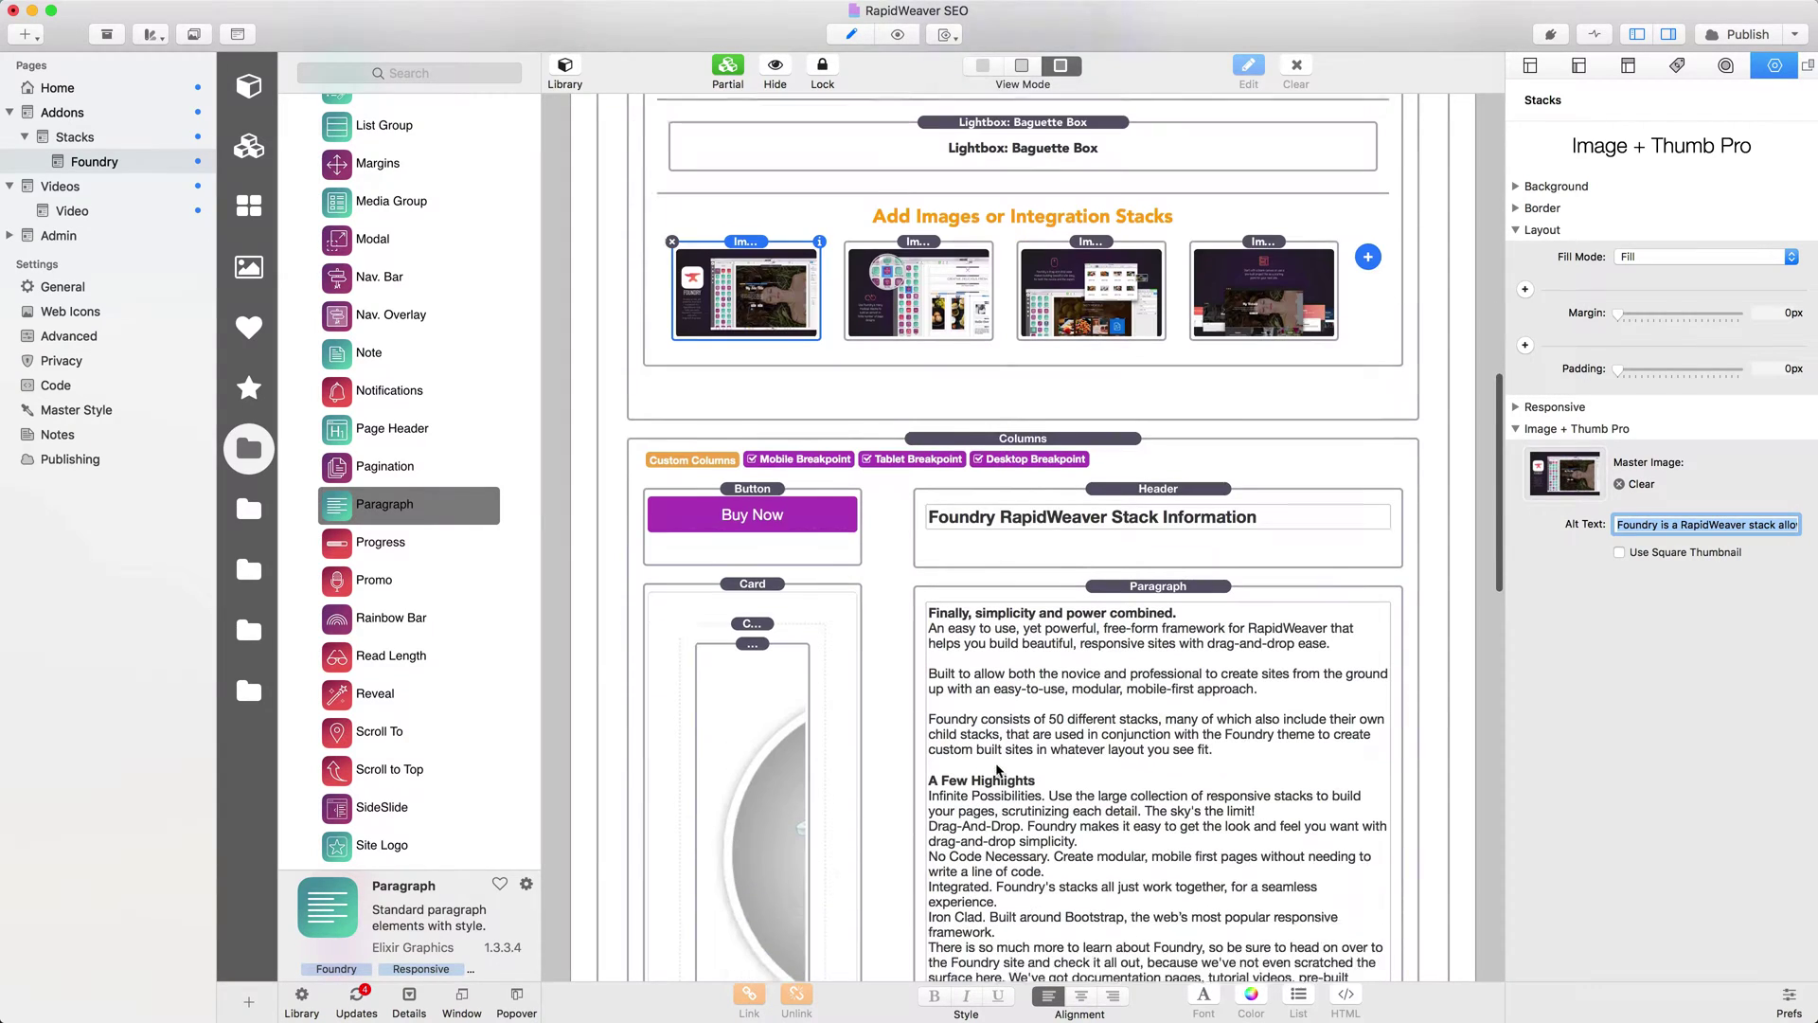
left_click(1049, 527)
double_click(1026, 507)
triple_click(1026, 506)
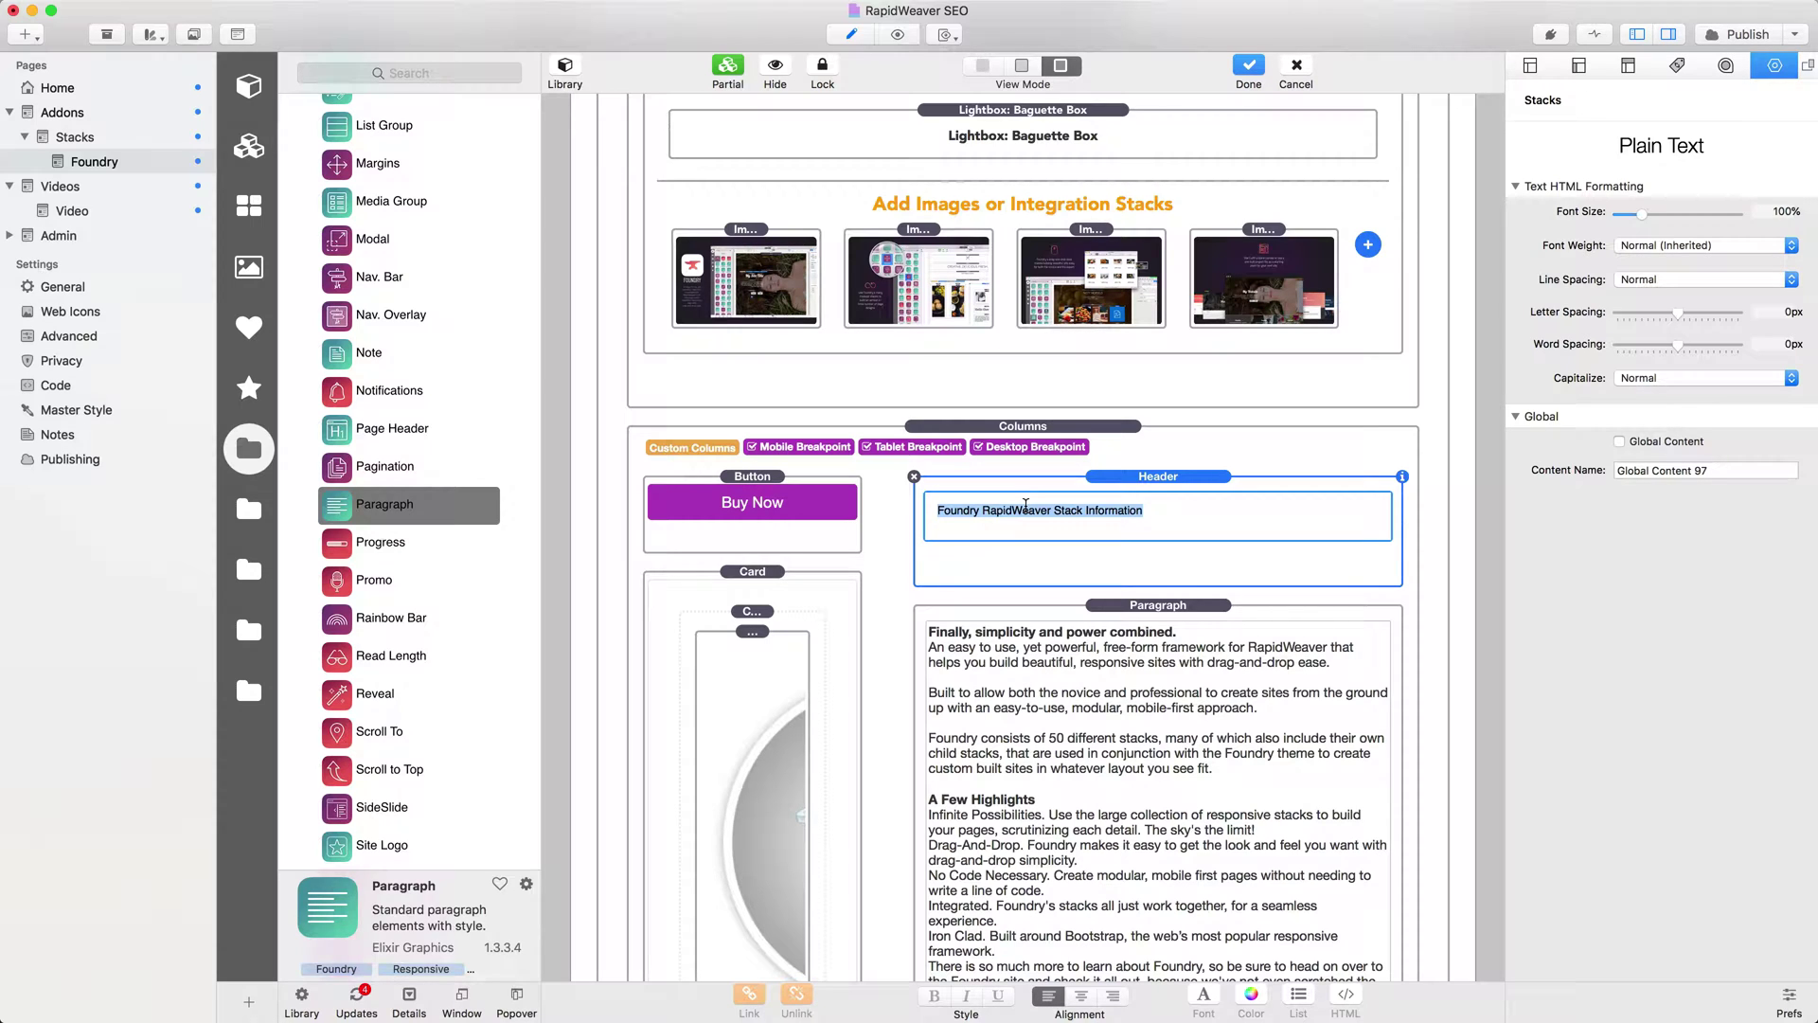
type("The Foundry sta")
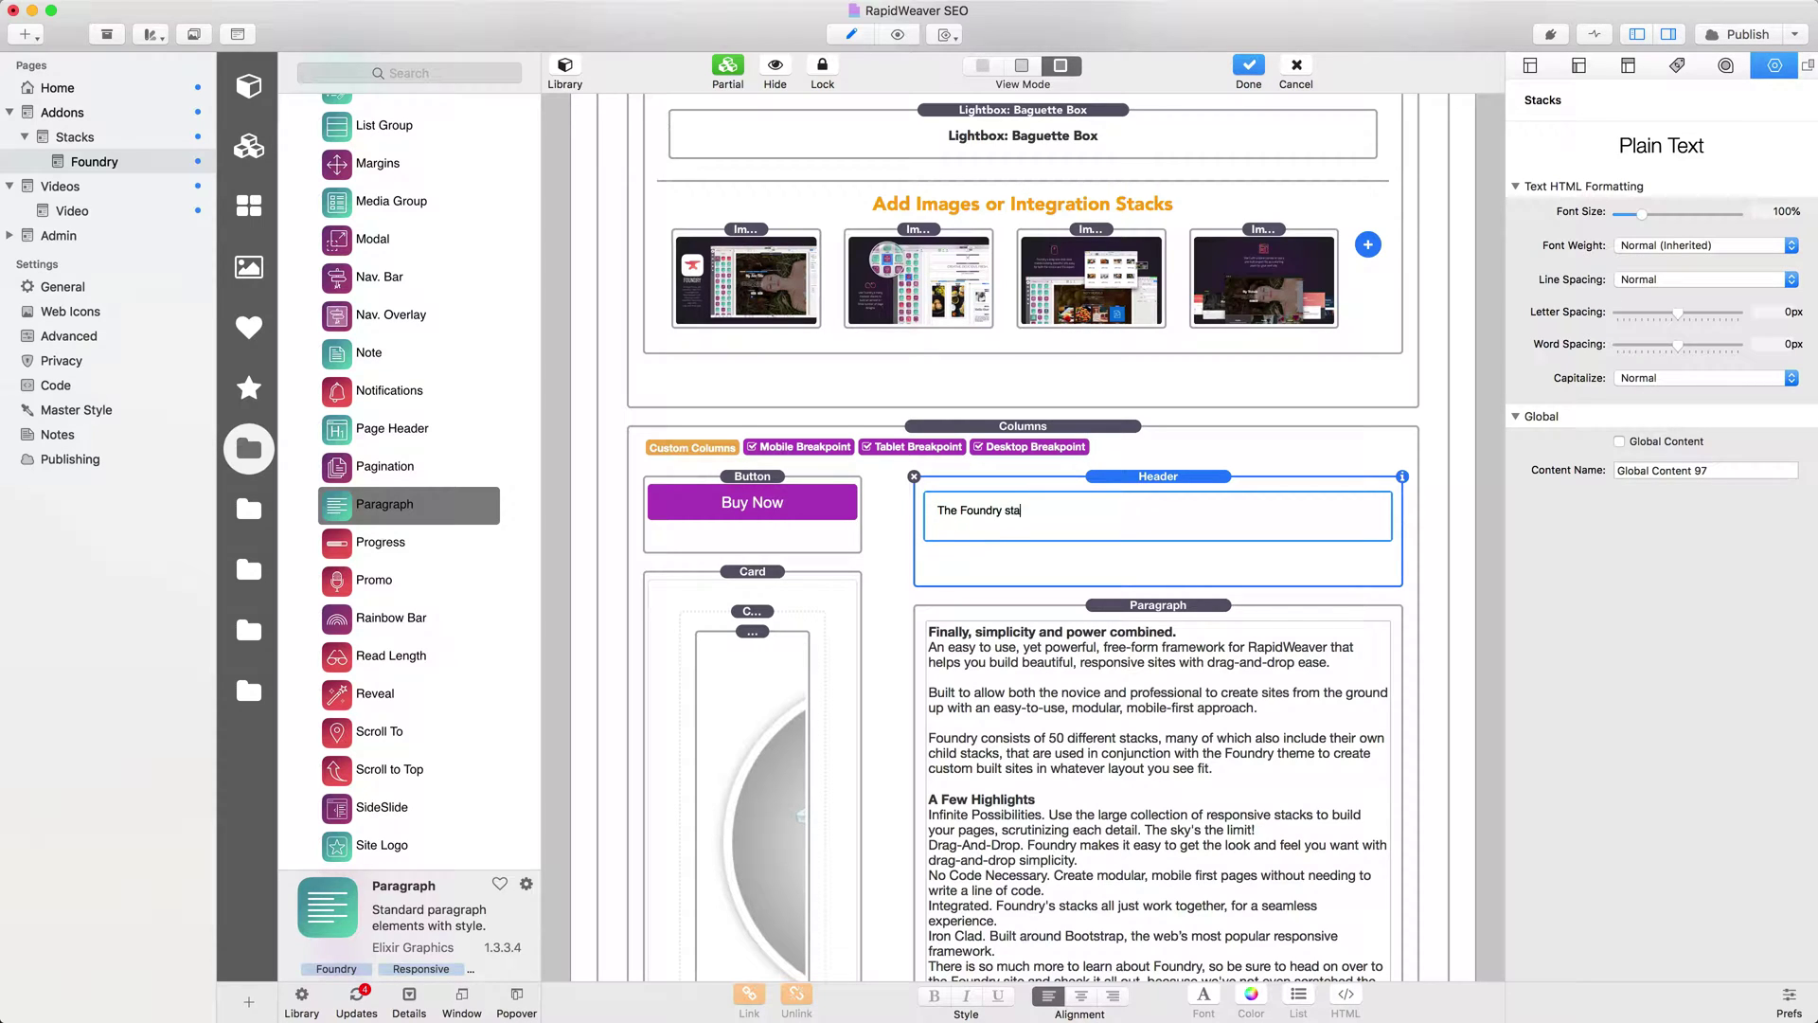
type("ck for RapidWeaver is a popular free-form fr")
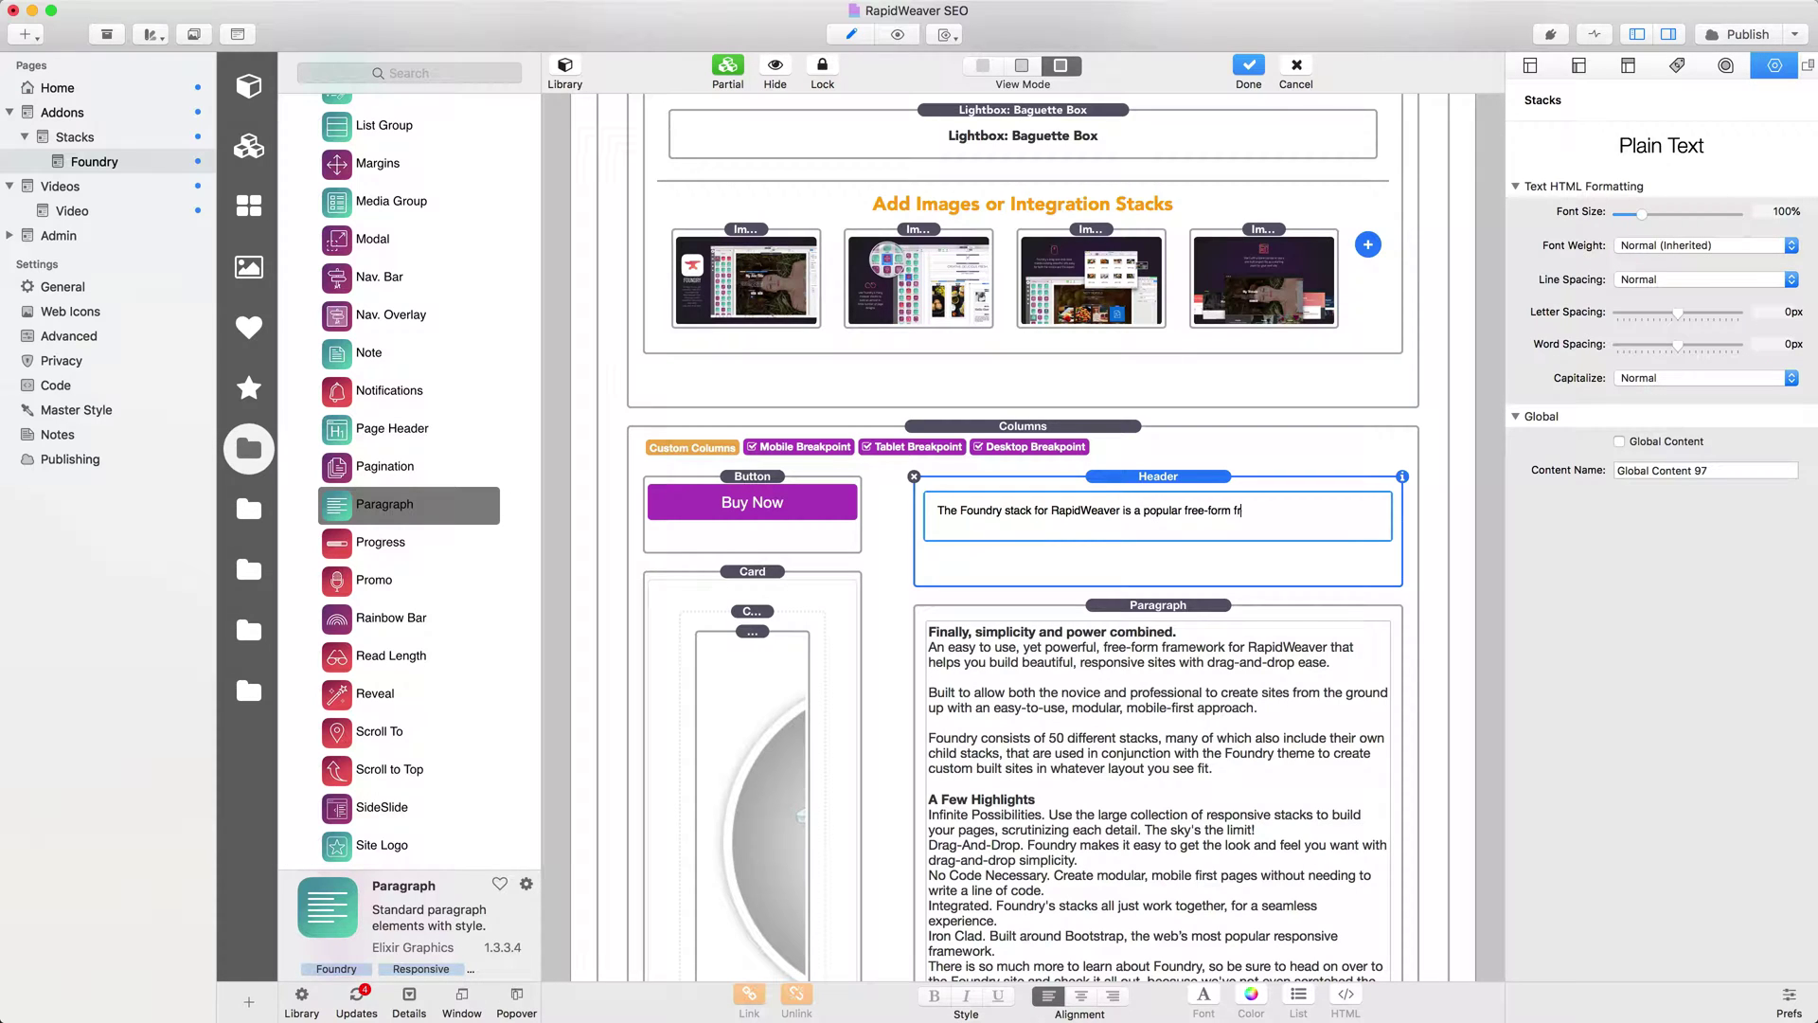
type("amework that allows you to build responsive websites.")
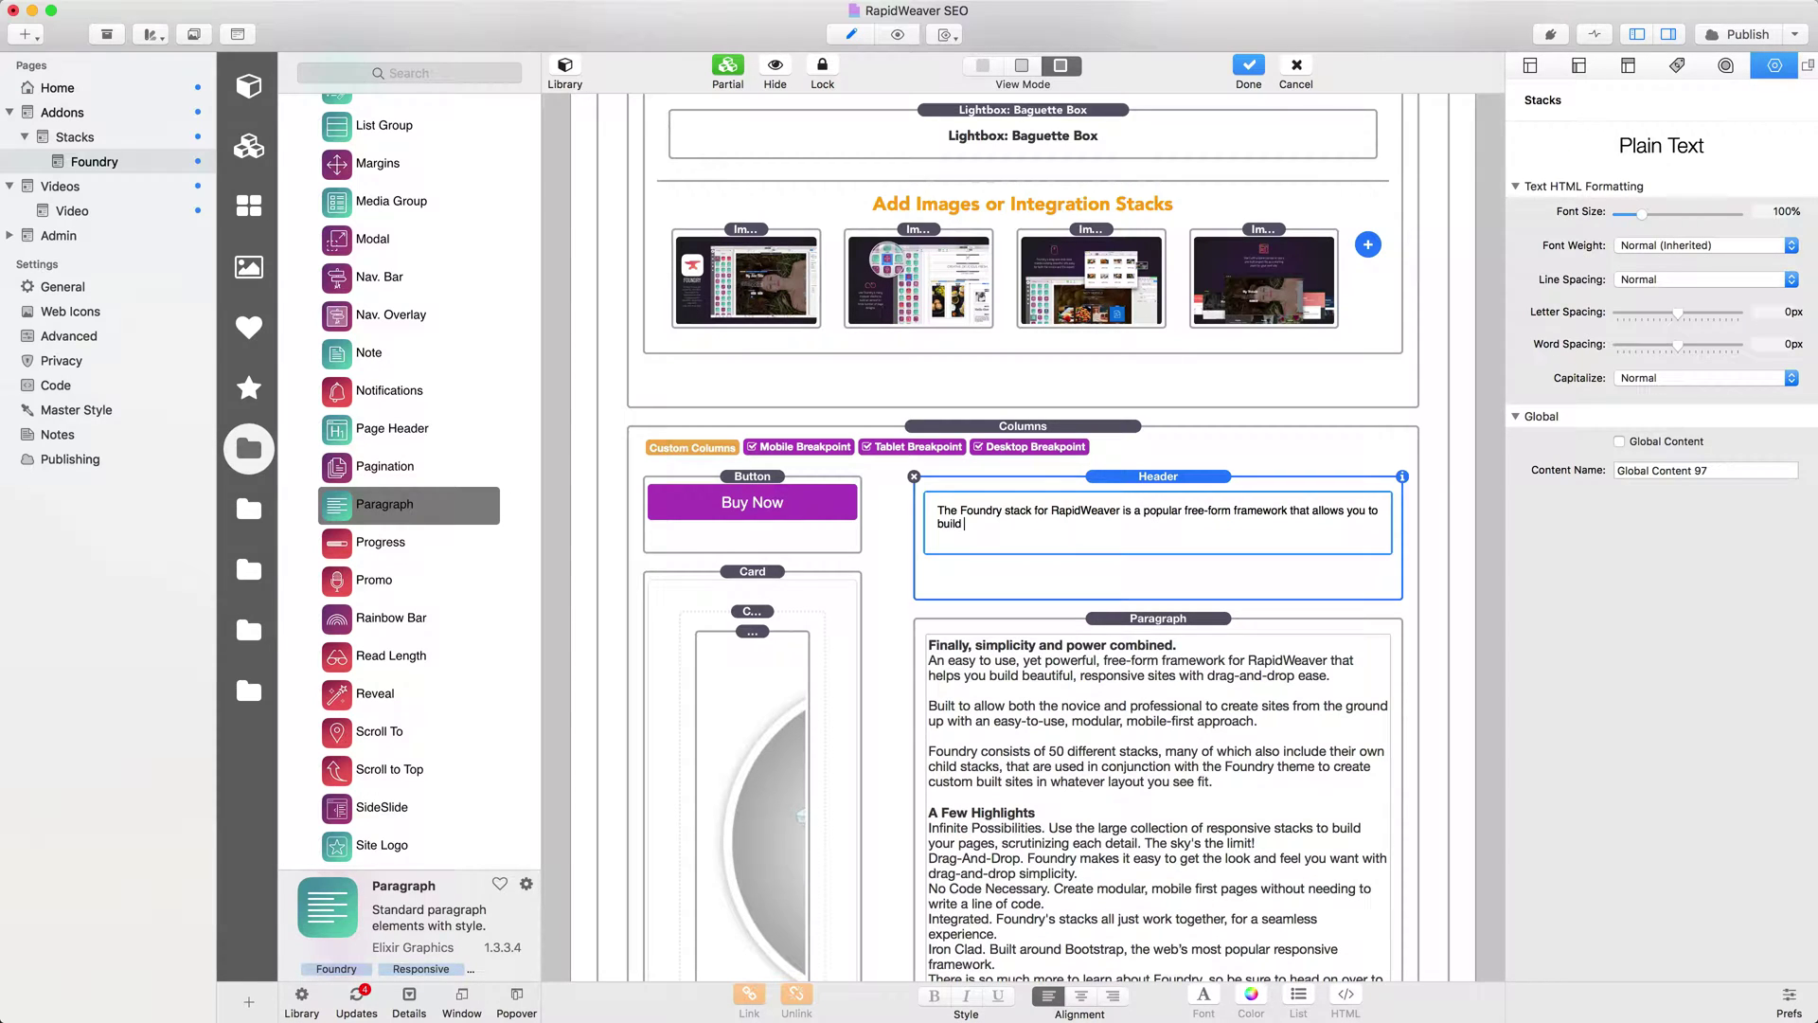
key("Escape")
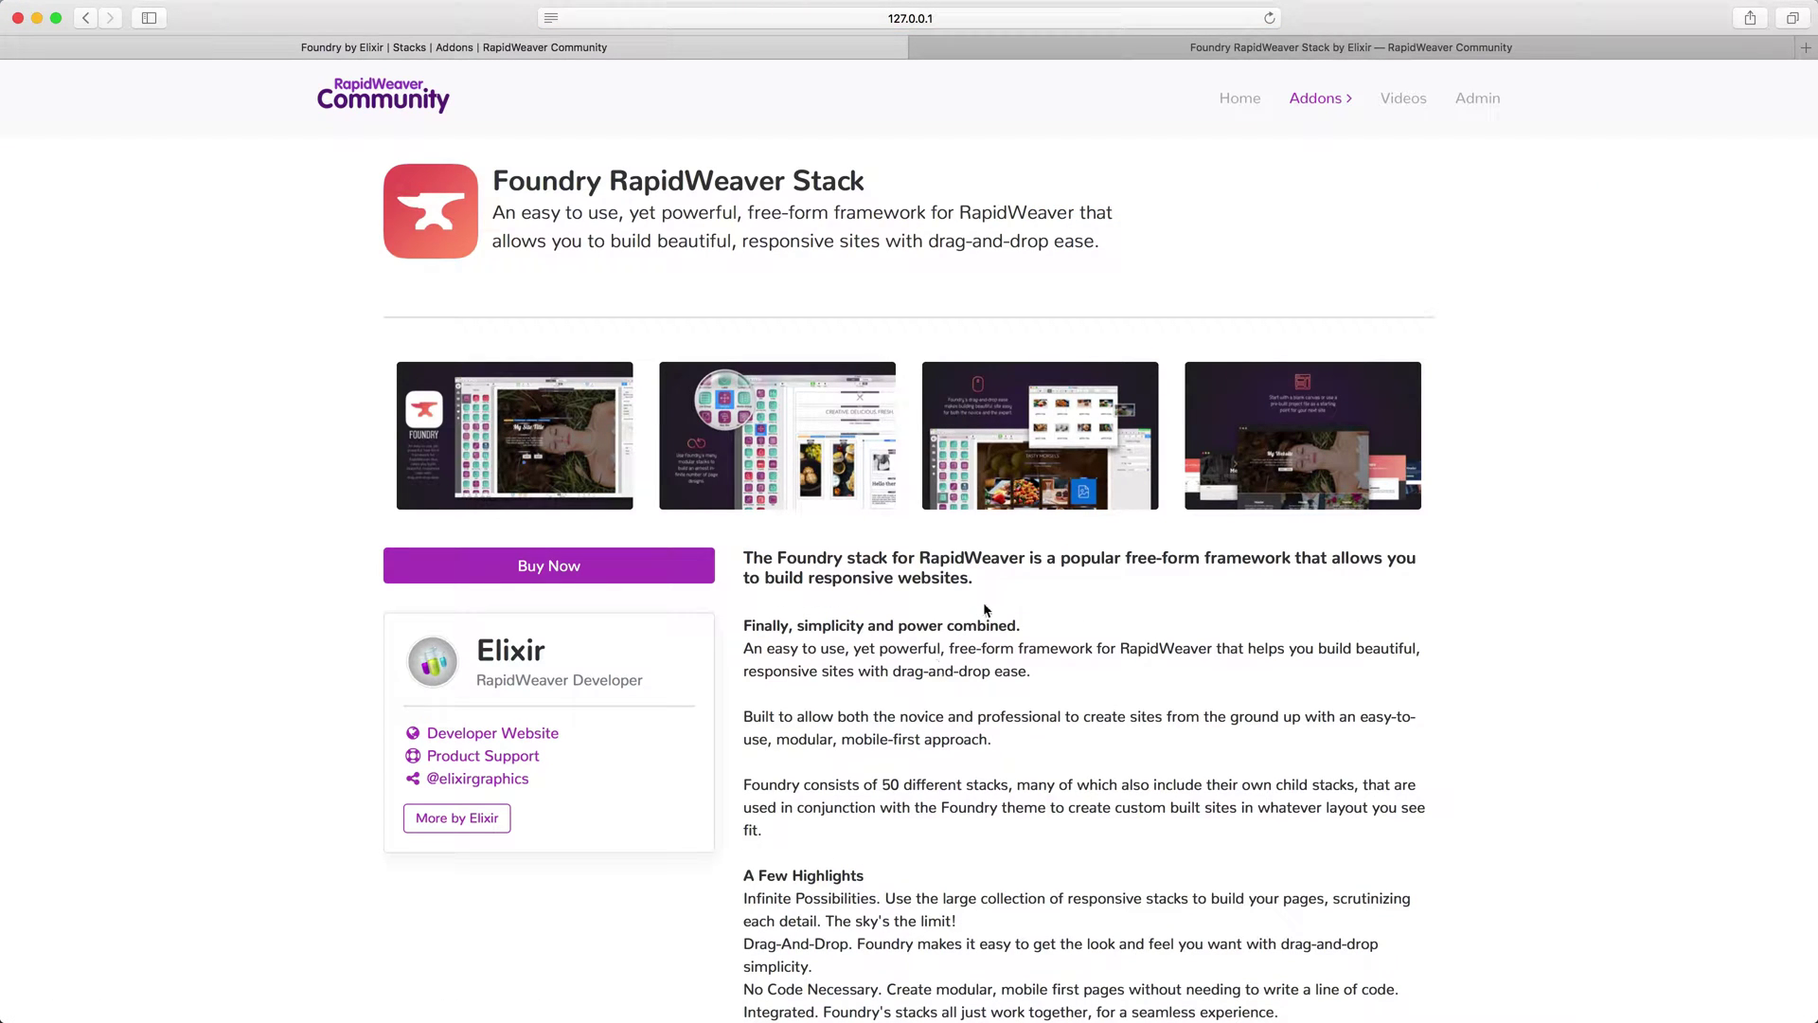
Review the new subheading sentence above the description in the Safari page preview
left_click_drag(1002, 589, 751, 559)
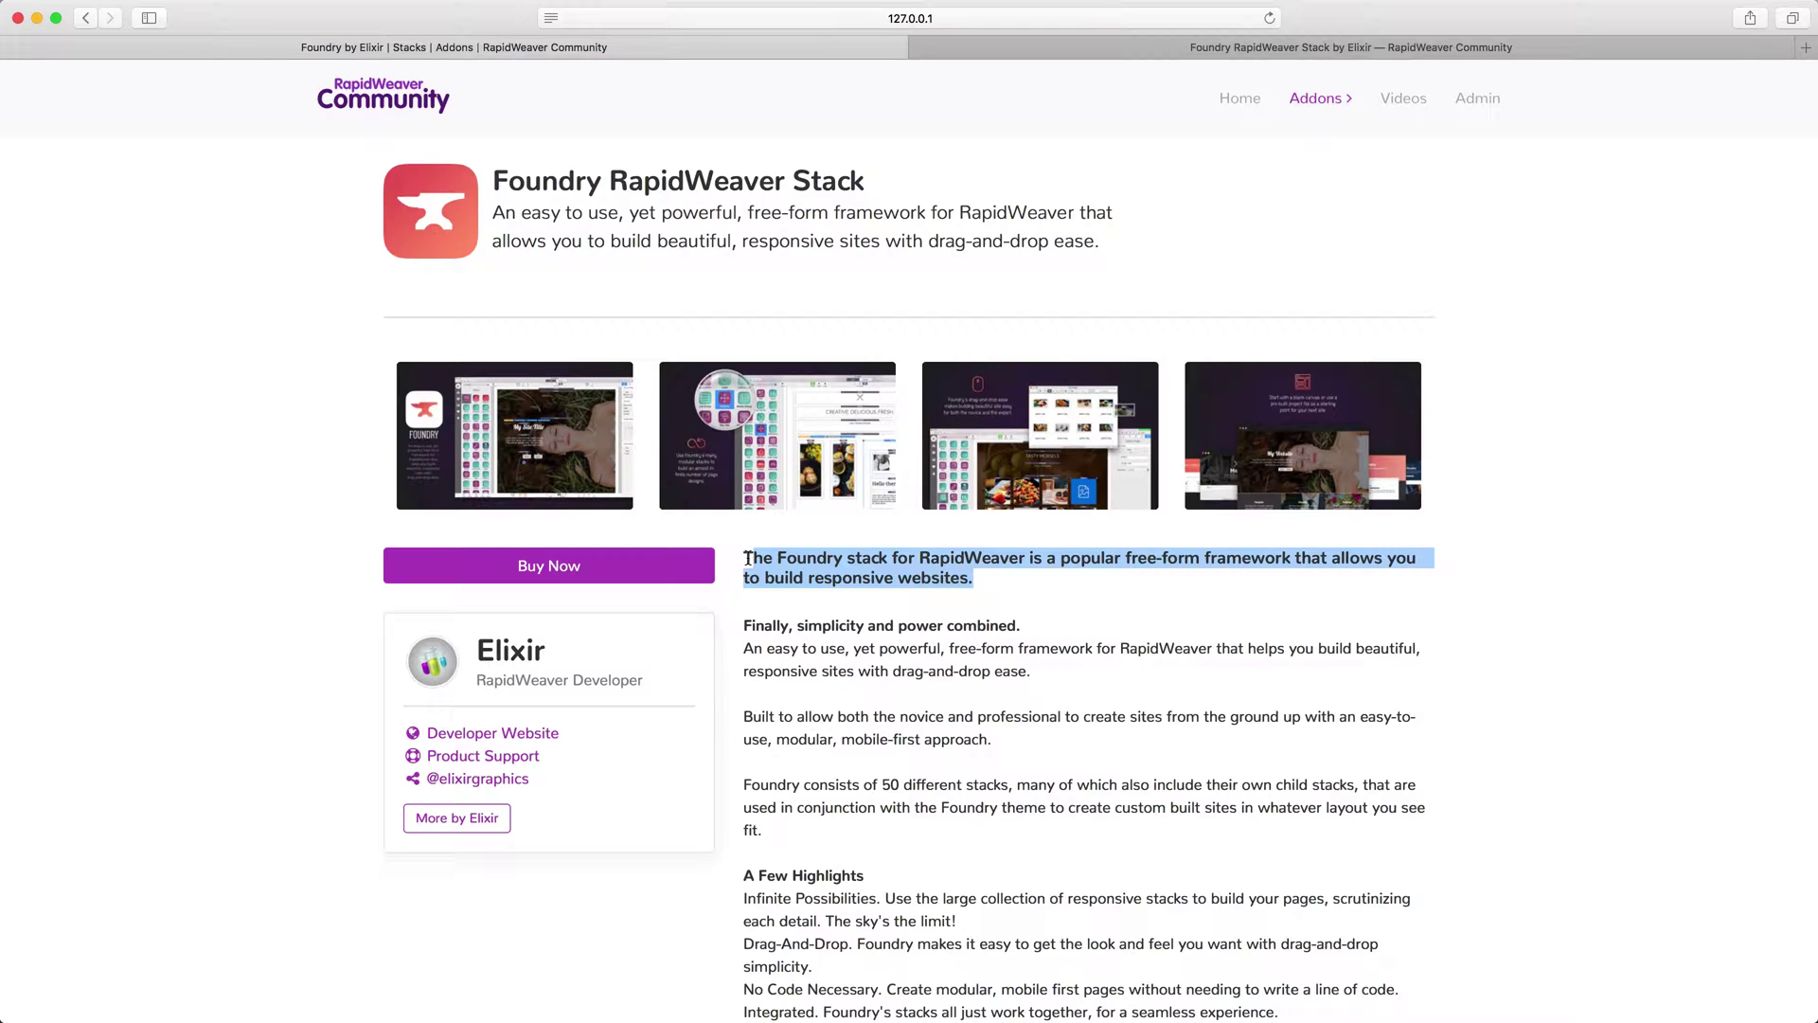
left_click(749, 559)
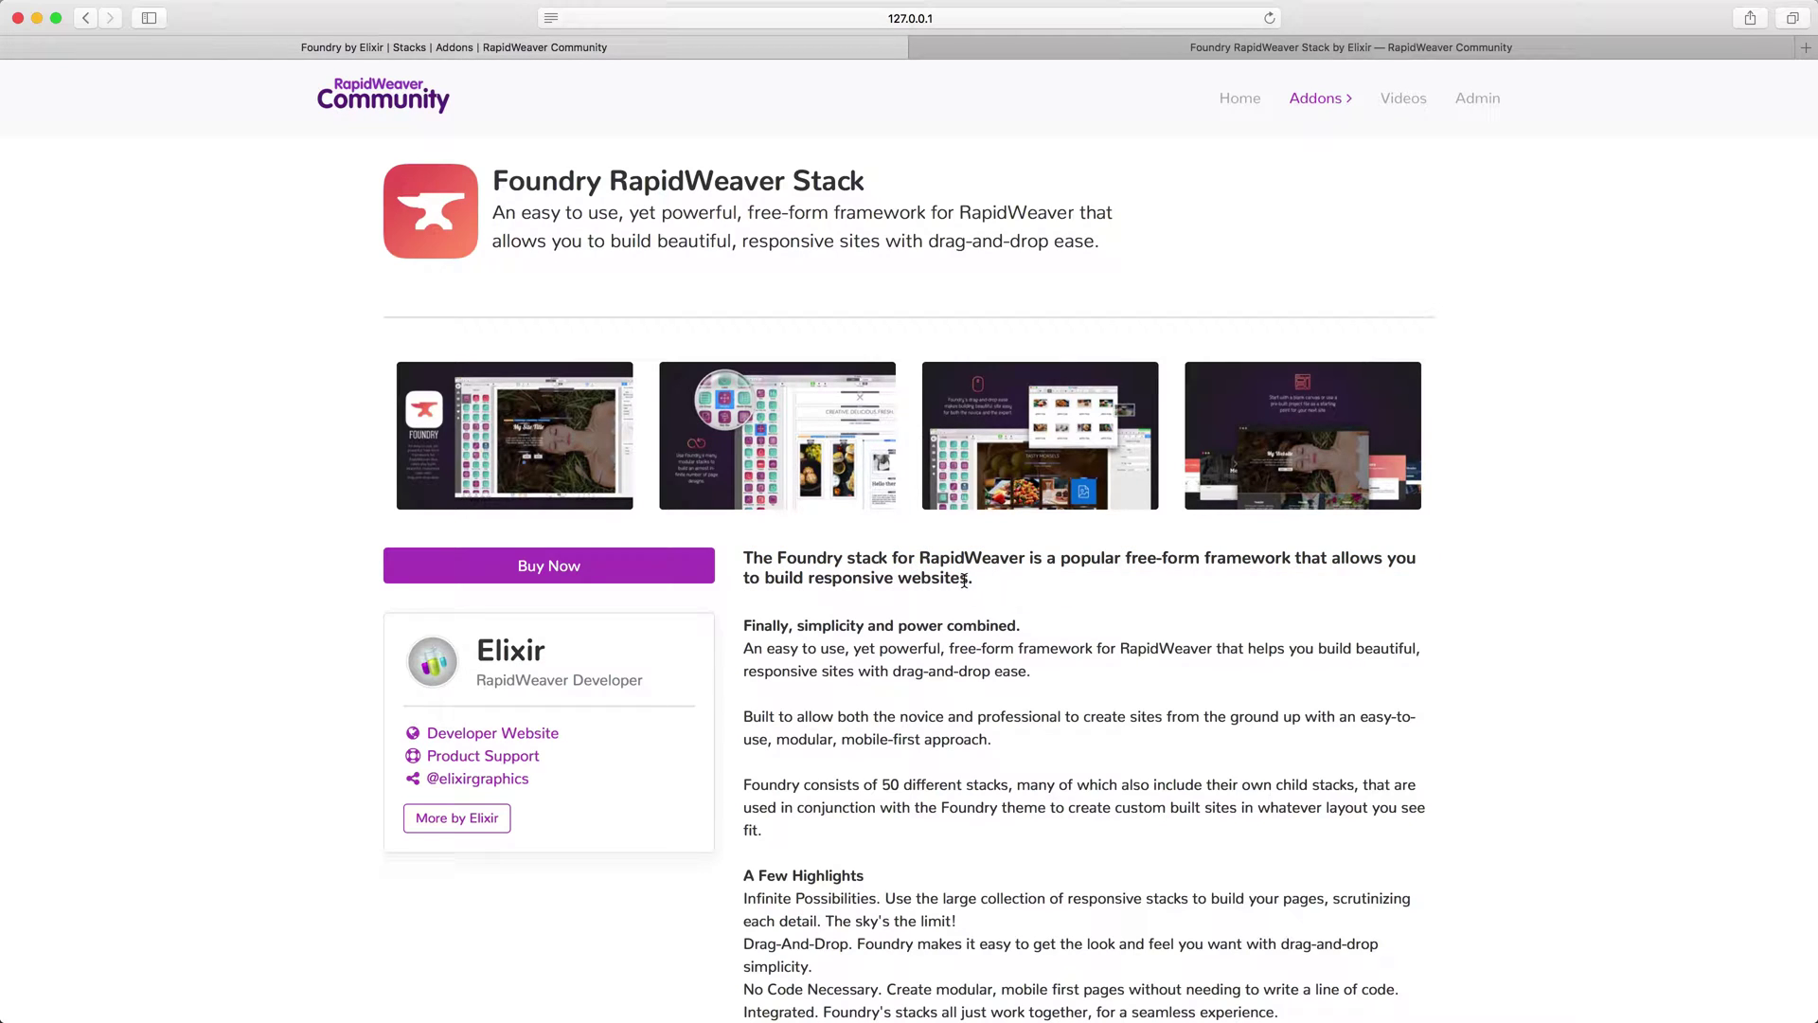
left_click_drag(968, 579, 1290, 563)
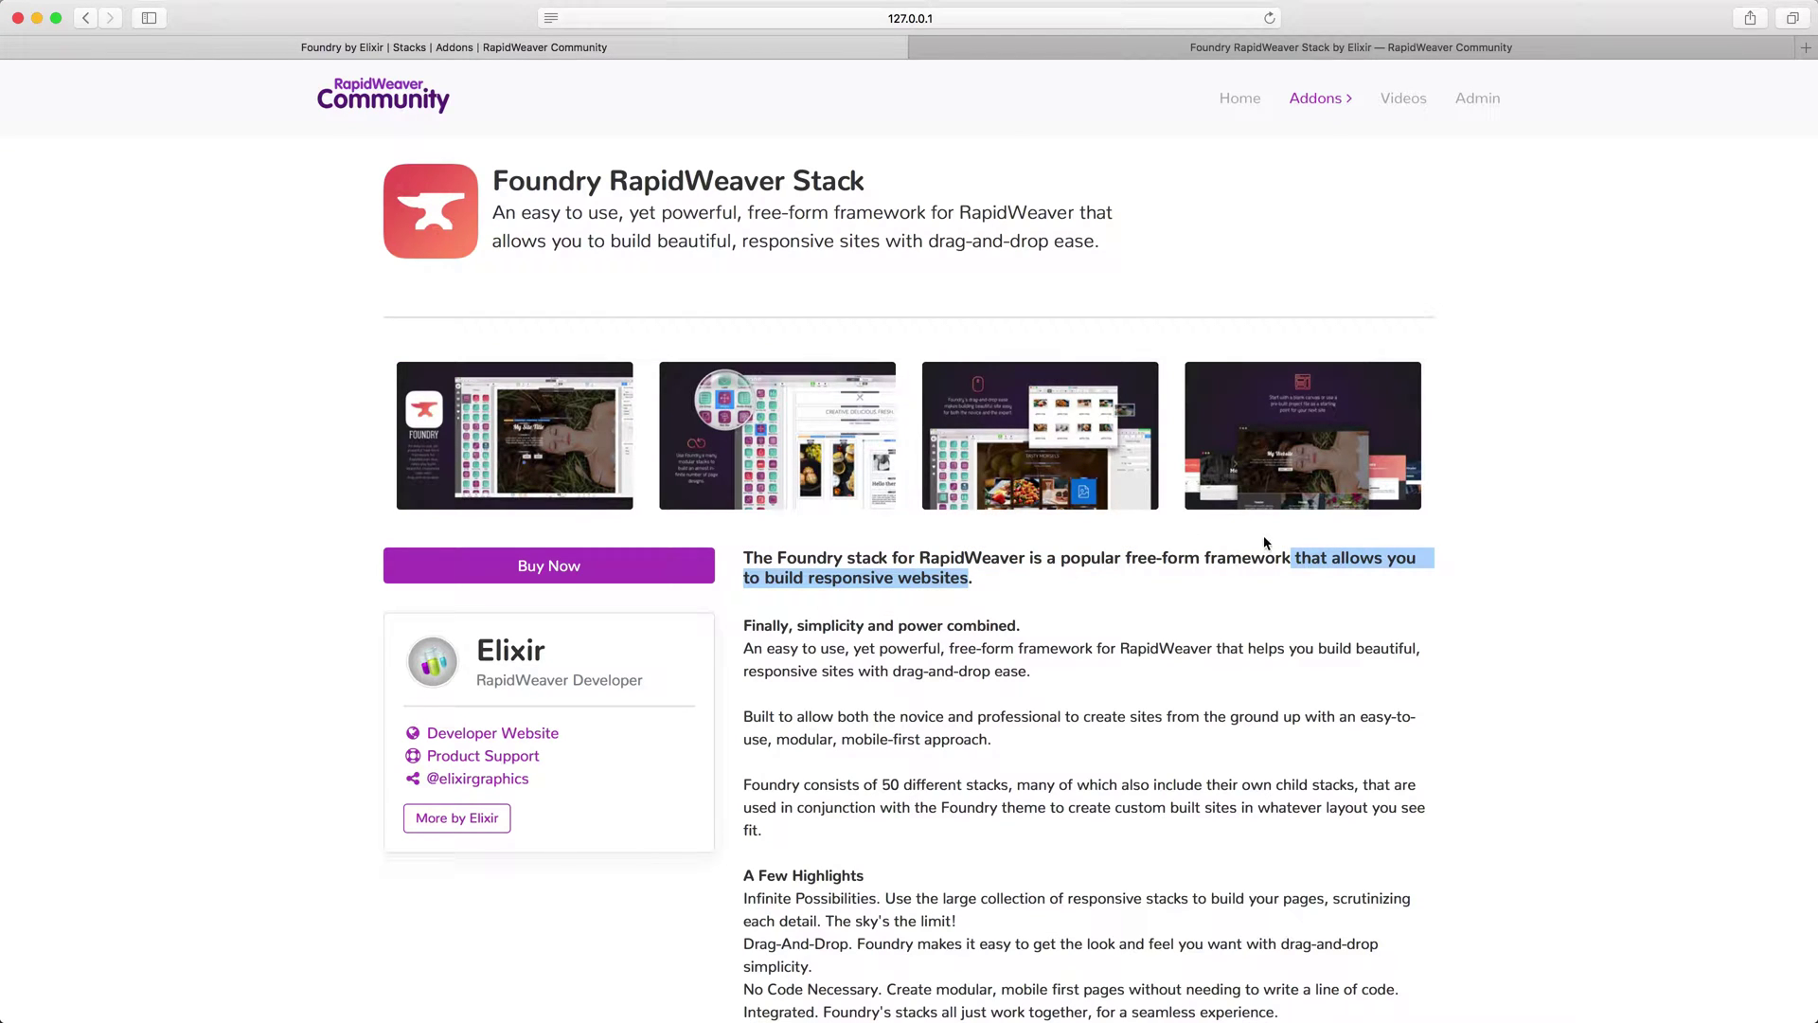
left_click_drag(1291, 558, 747, 560)
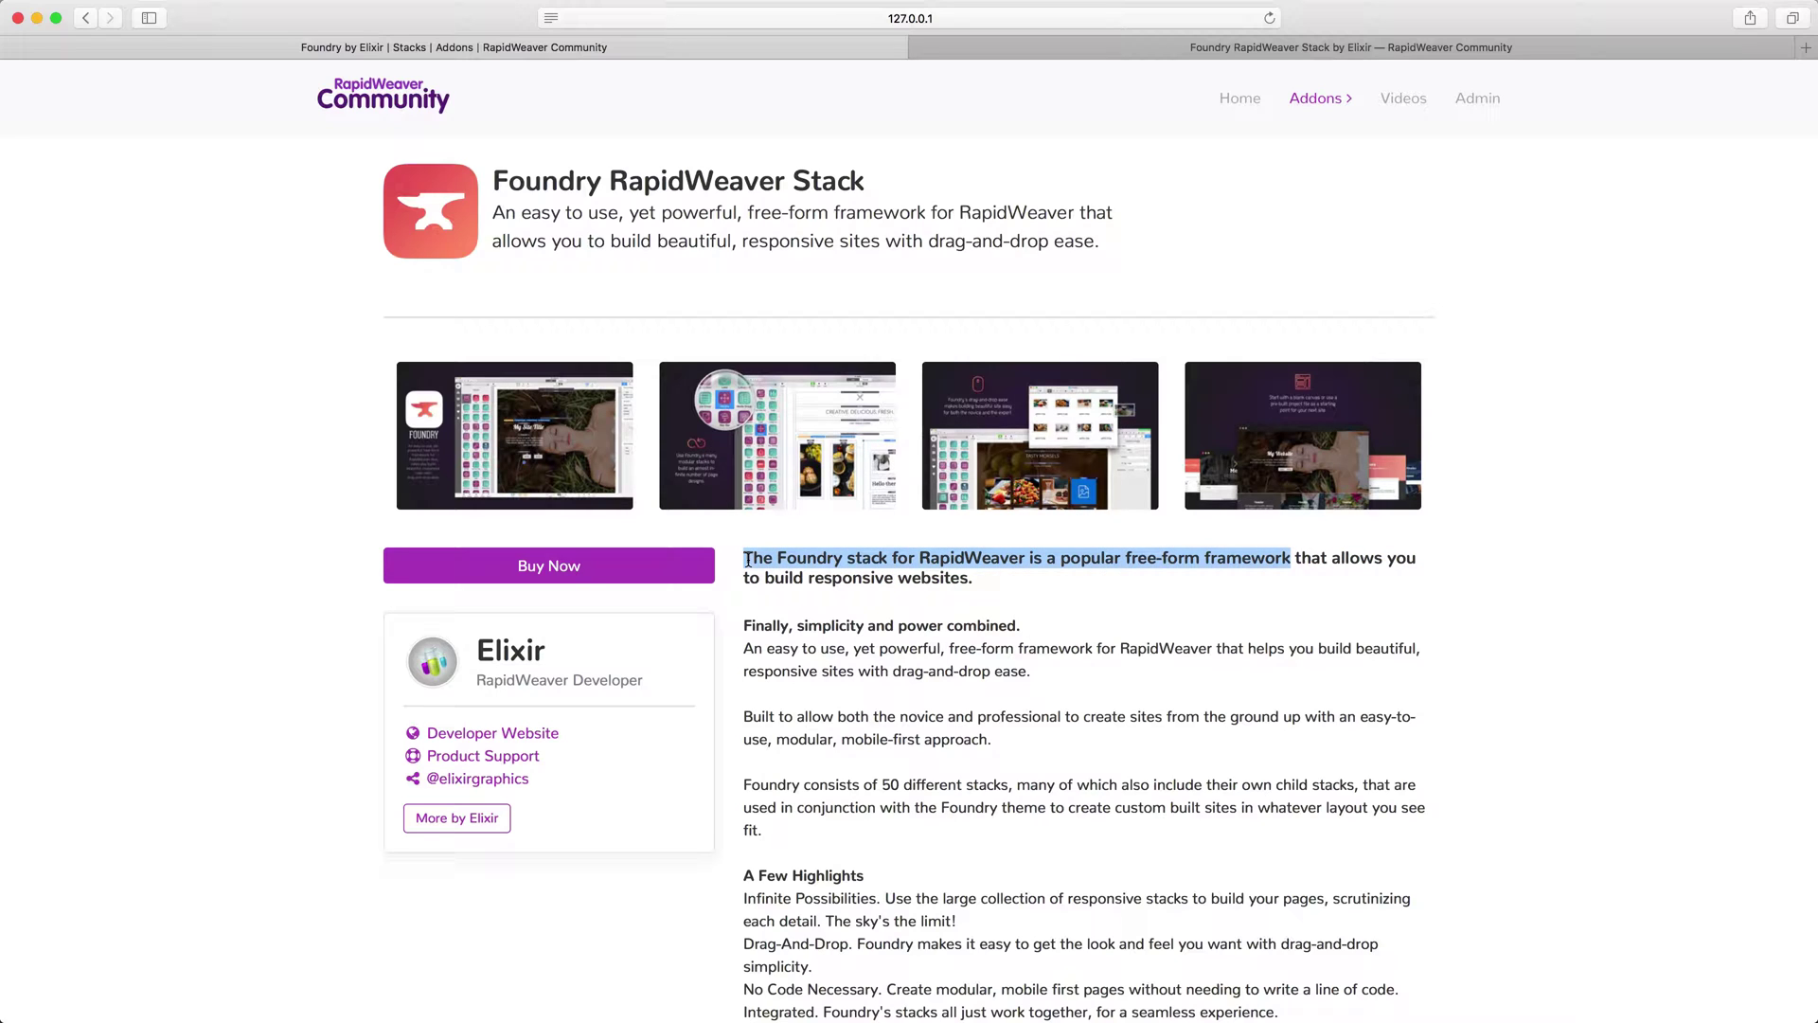
left_click_drag(1008, 581, 729, 562)
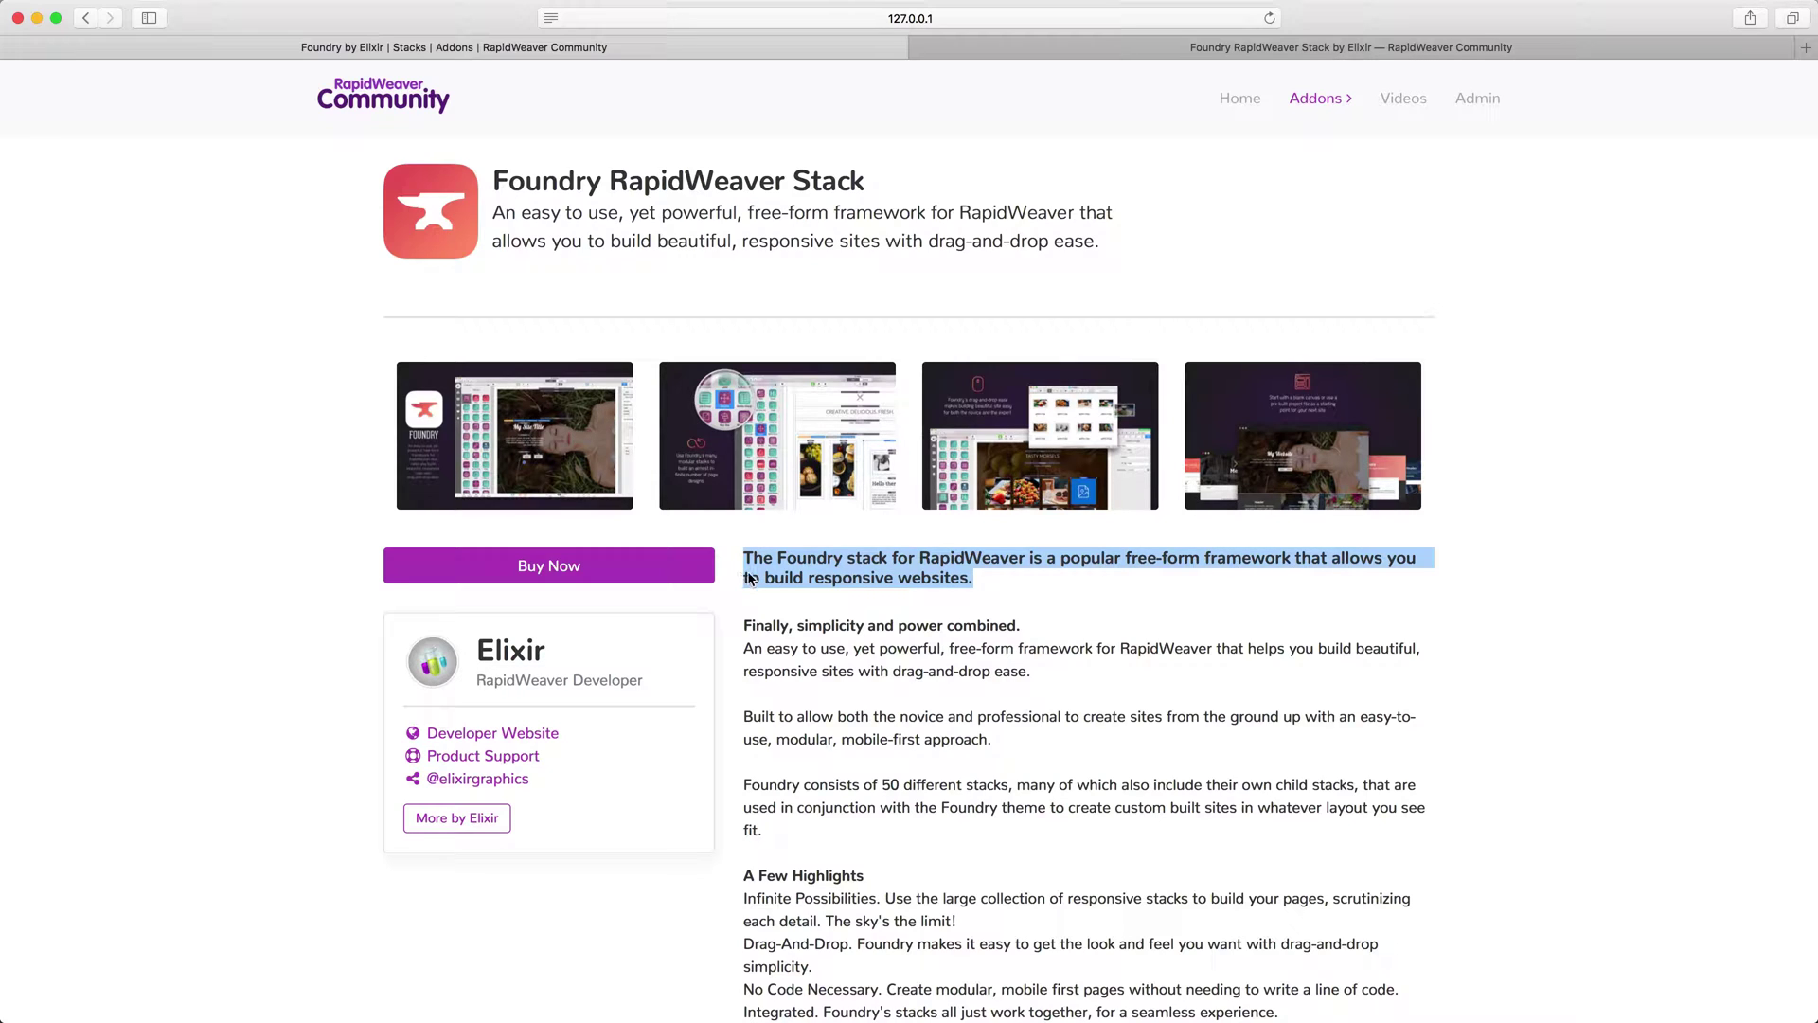
left_click(781, 558)
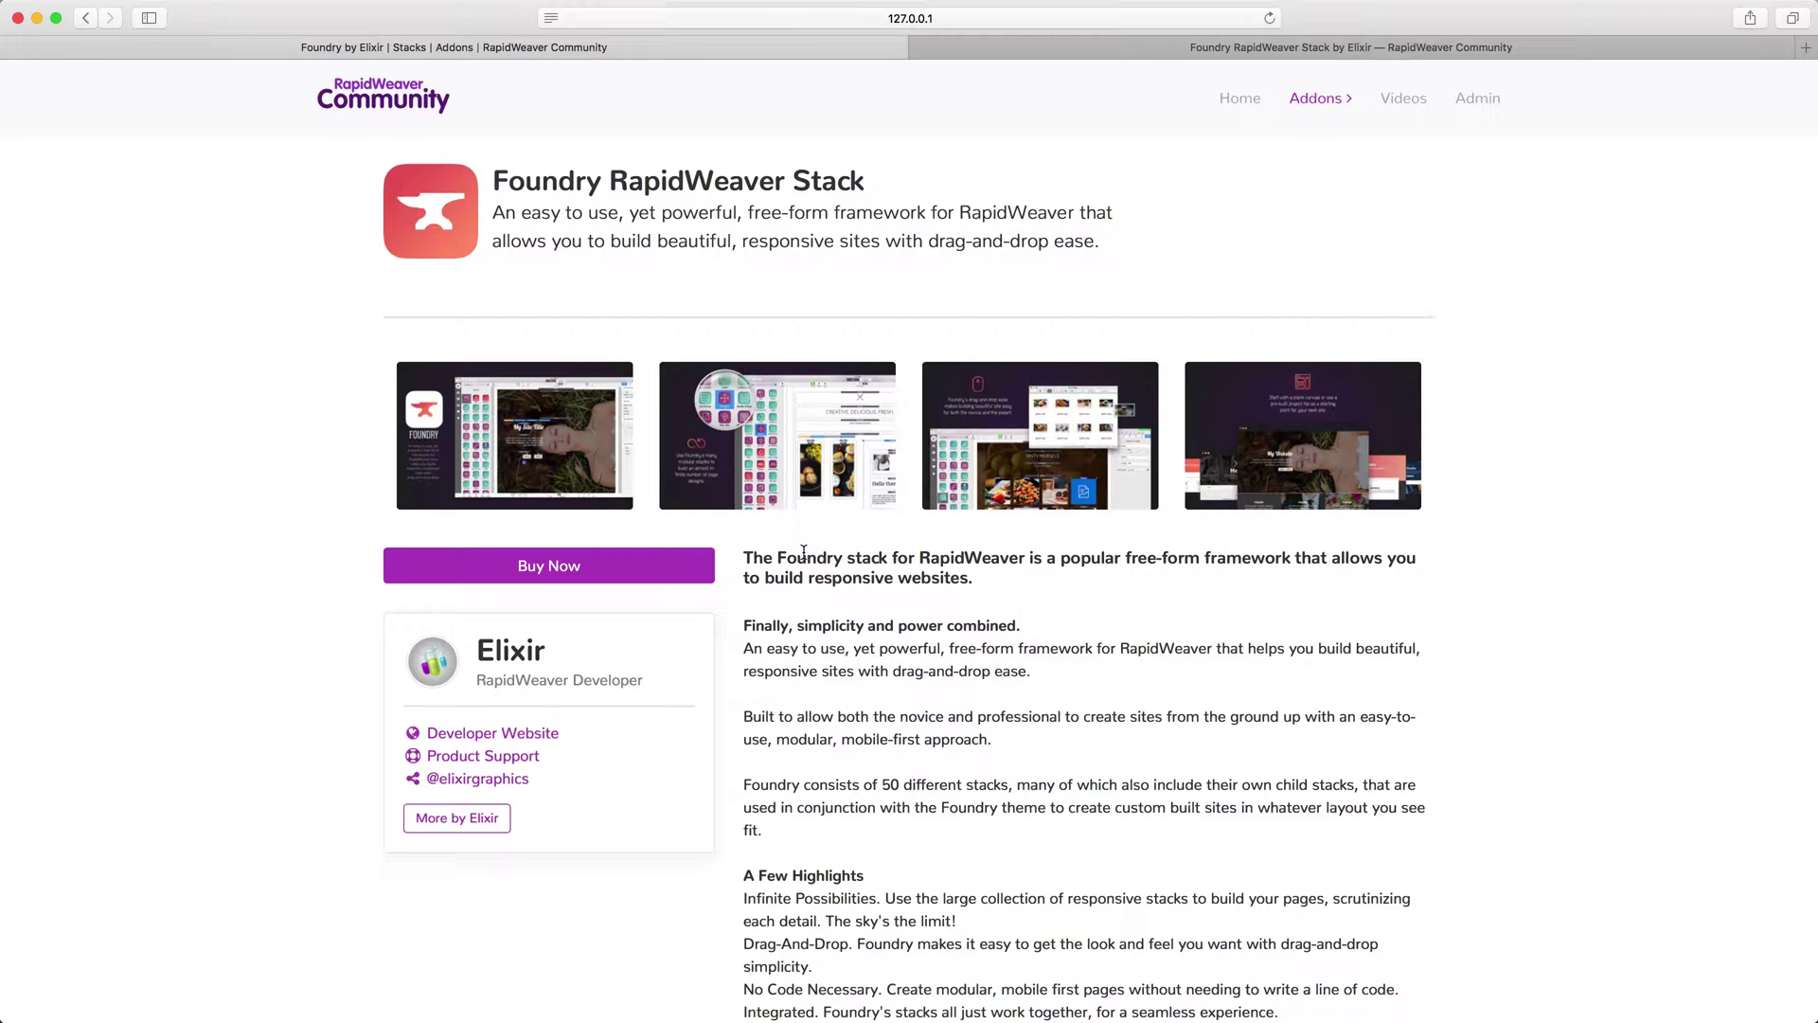
Examine the individual keywords in the new subheading, such as RapidWeaver, framework and responsive websites
left_click_drag(921, 558, 987, 559)
left_click_drag(800, 560, 816, 560)
left_click_drag(1206, 558, 1294, 558)
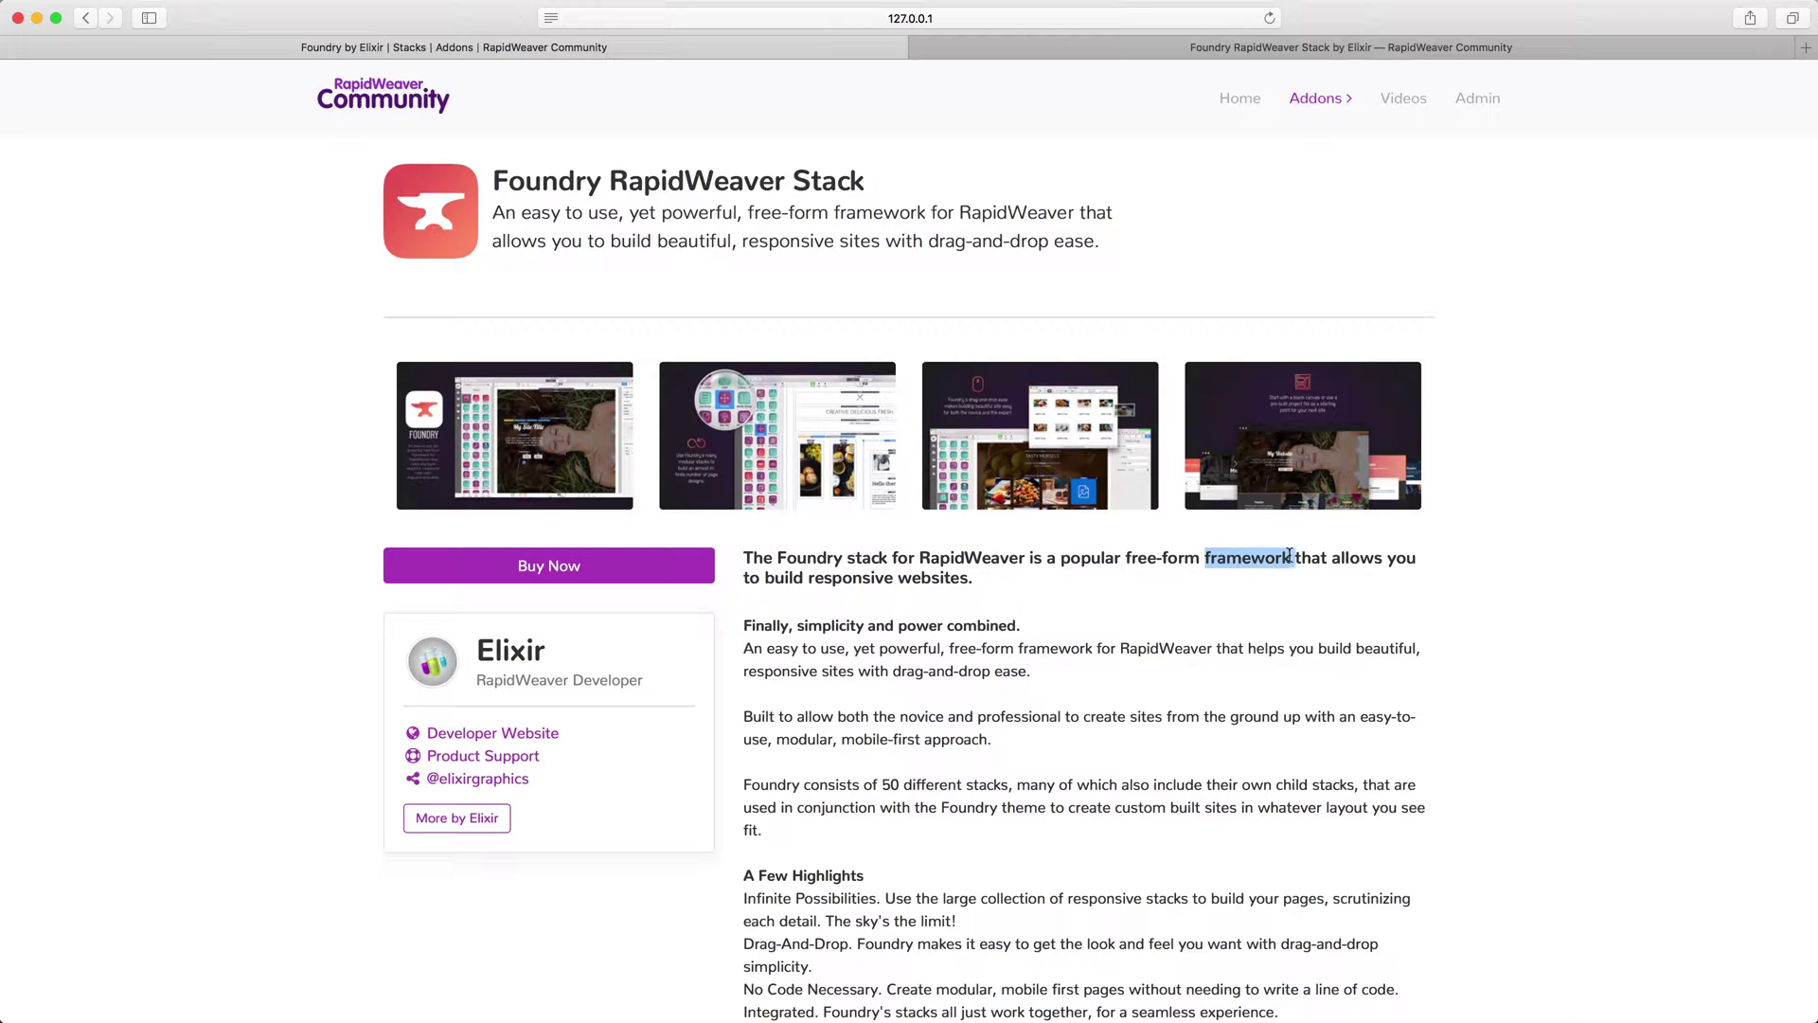
left_click_drag(813, 579, 967, 578)
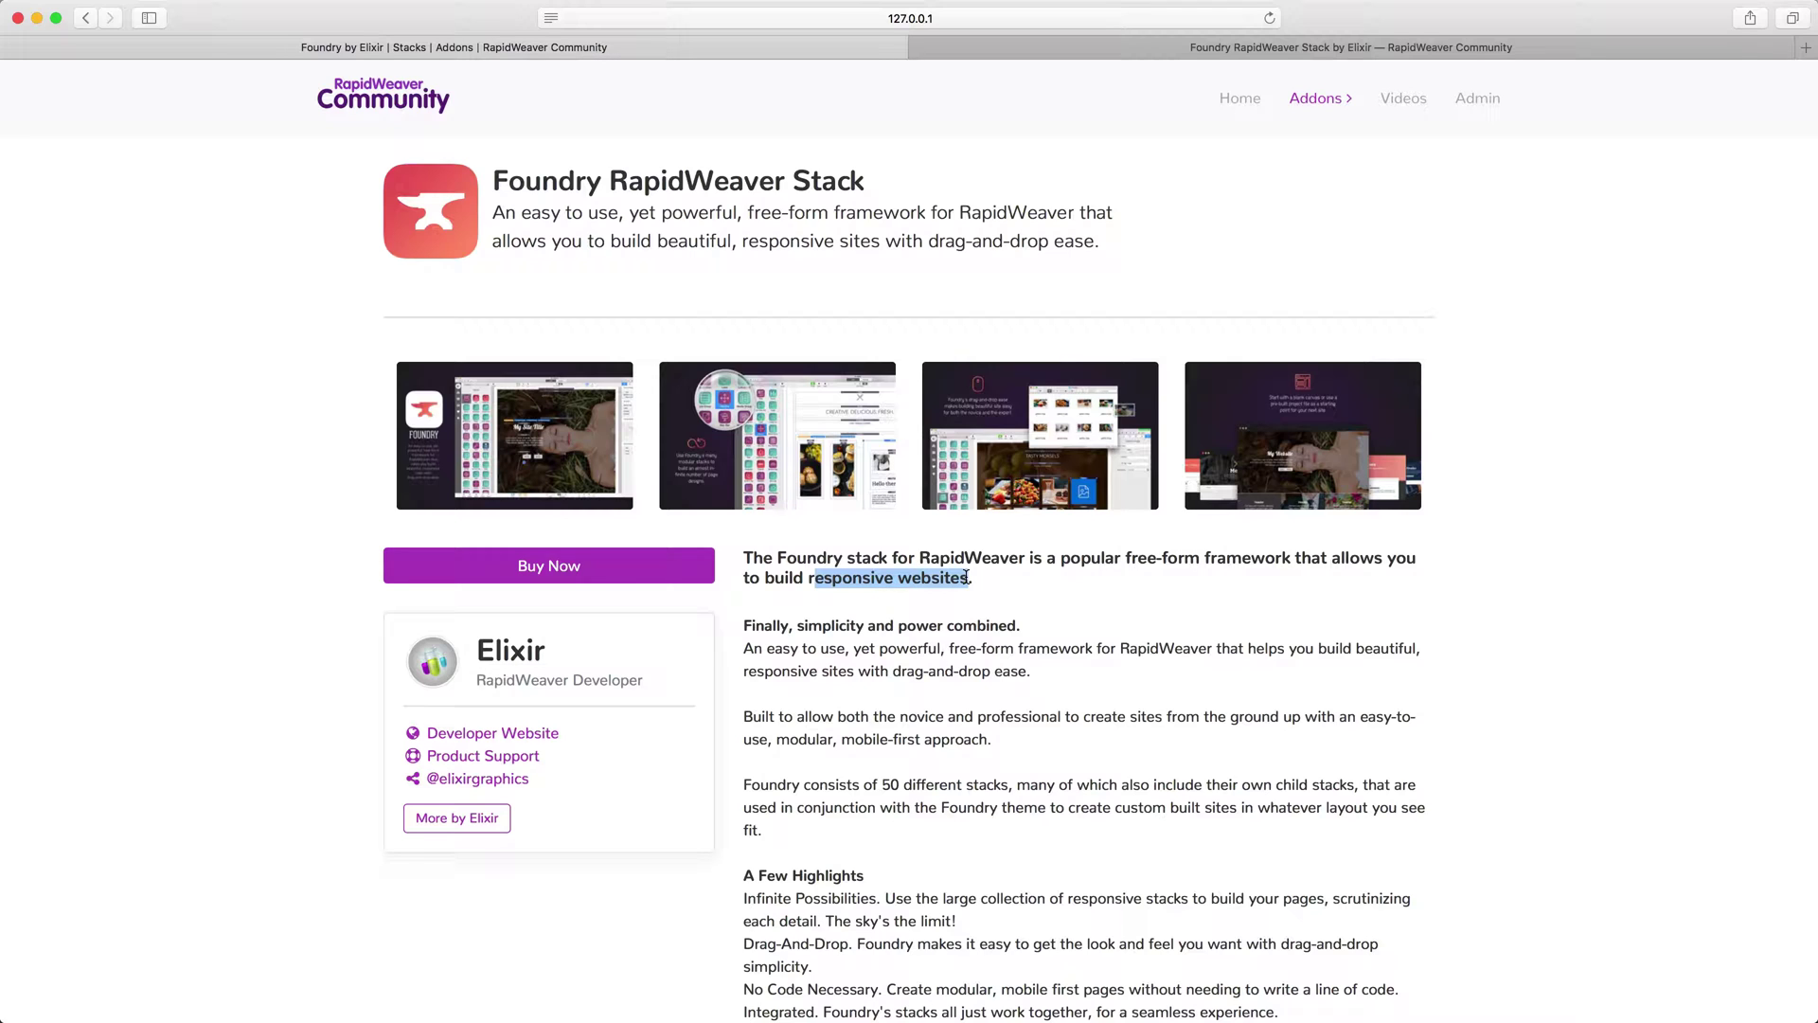
Review the full description text below the subheading, from the opening line to the end of the highlights
scroll(966, 578, "down", 5)
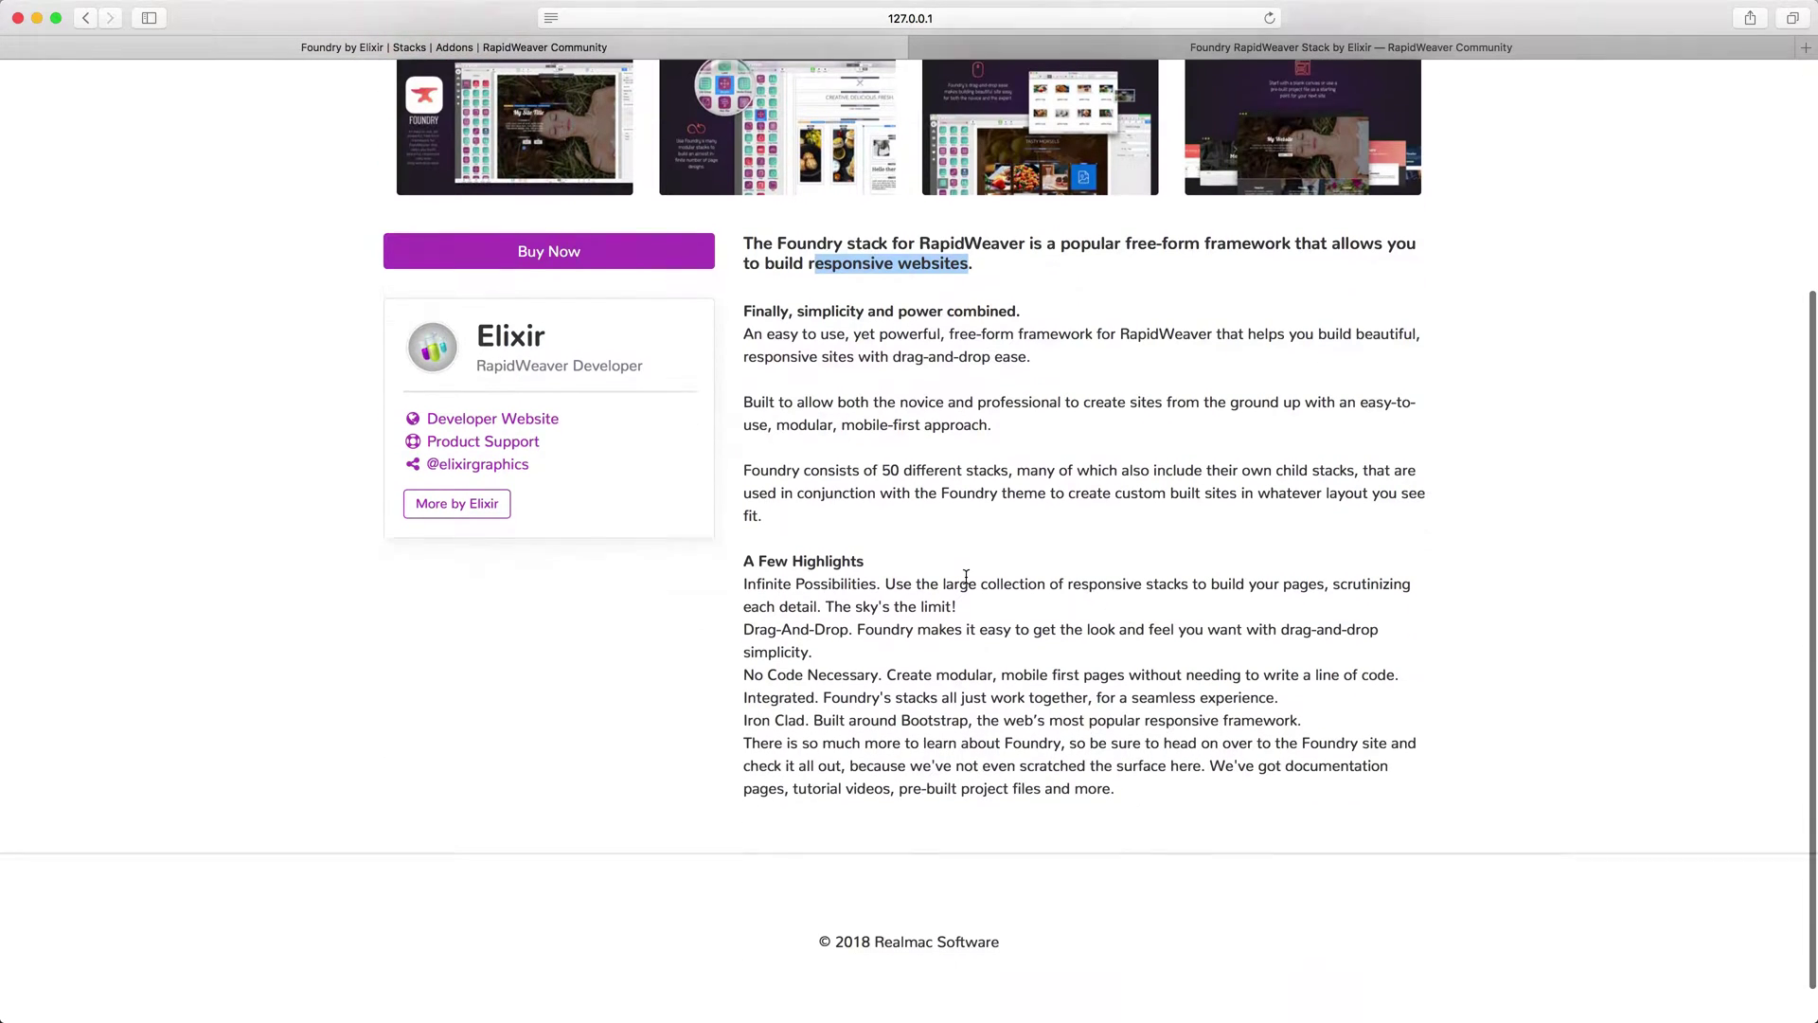
left_click_drag(746, 311, 1132, 778)
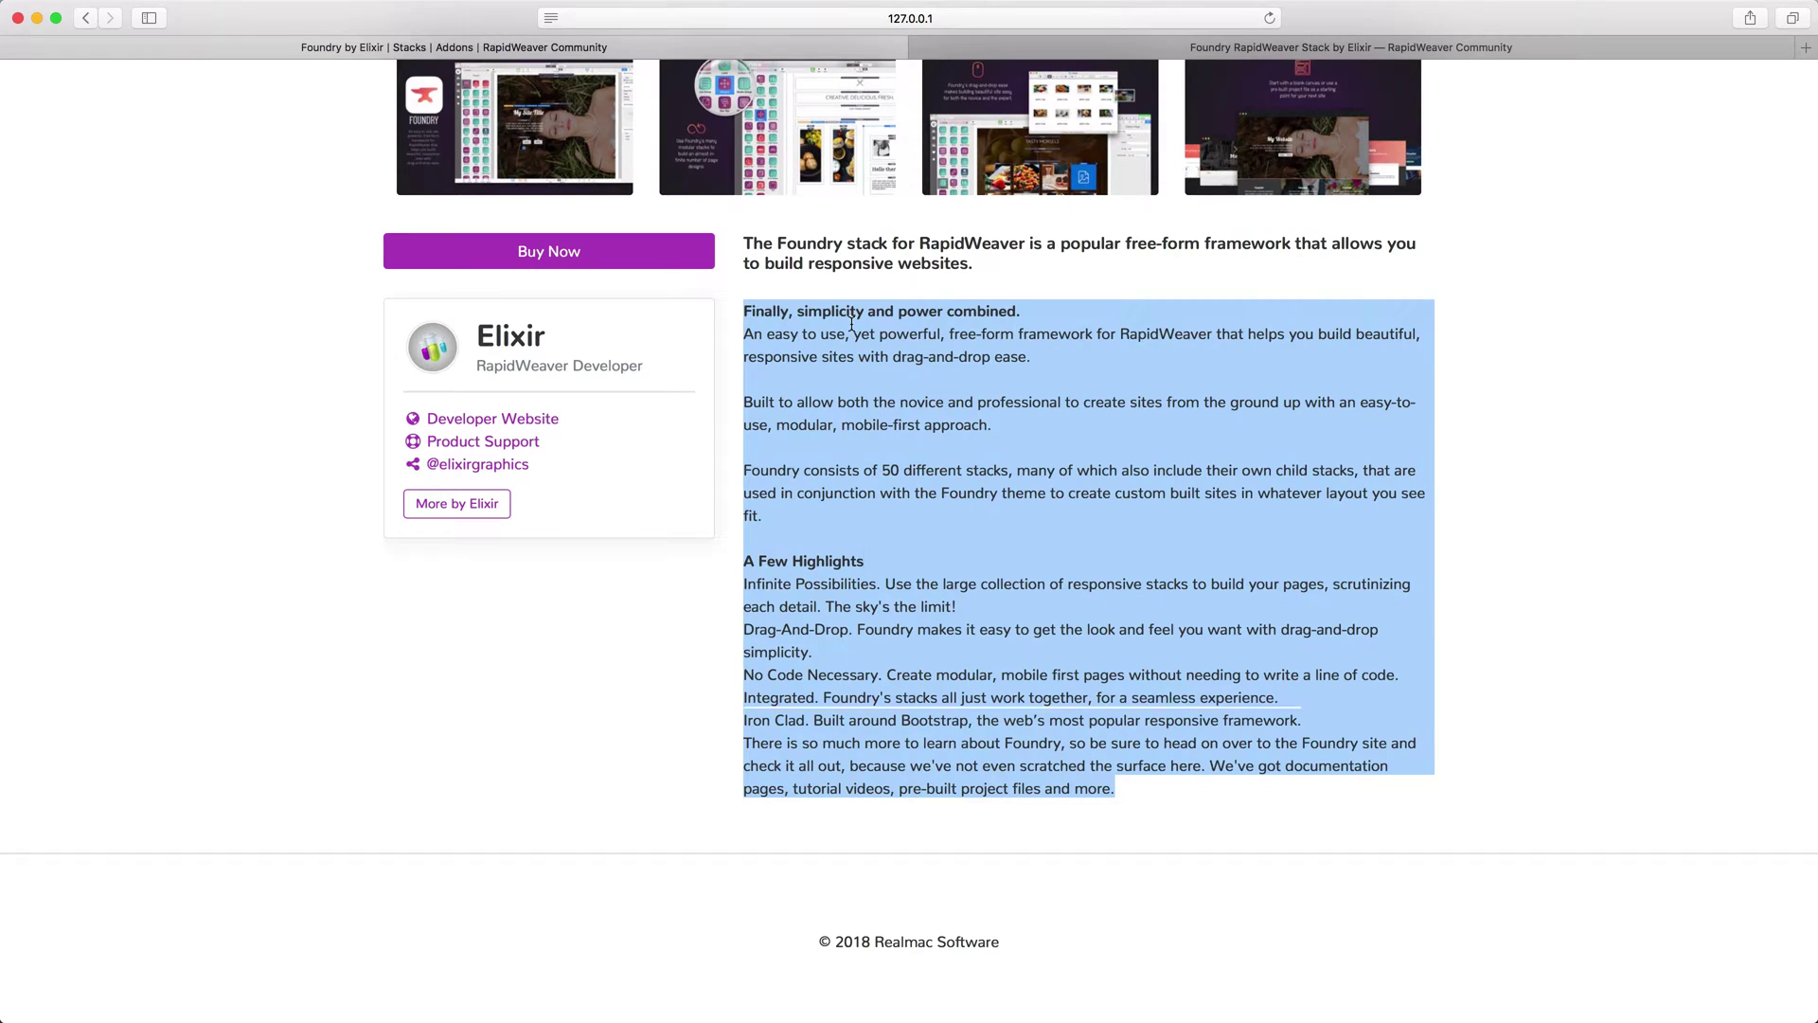
left_click_drag(807, 264, 939, 526)
left_click(939, 526)
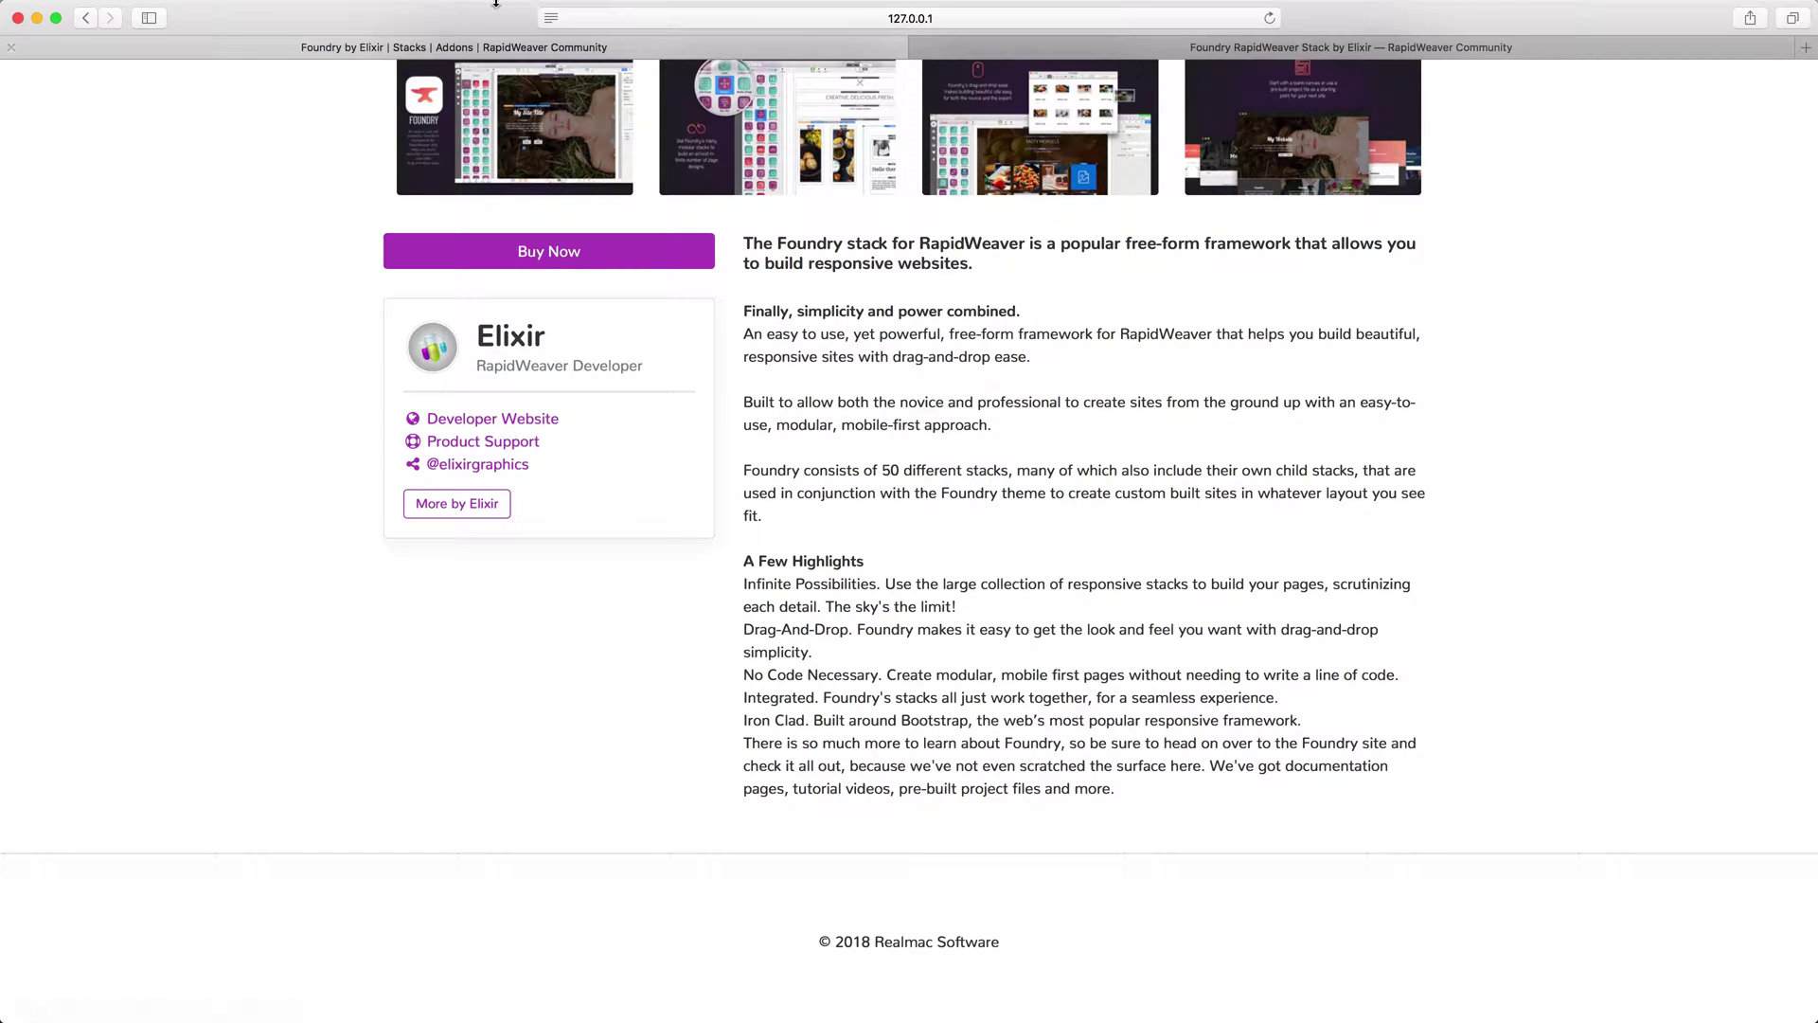
Disable styles in Safari and examine the subheading and description text on the unstyled preview page
left_click(419, 9)
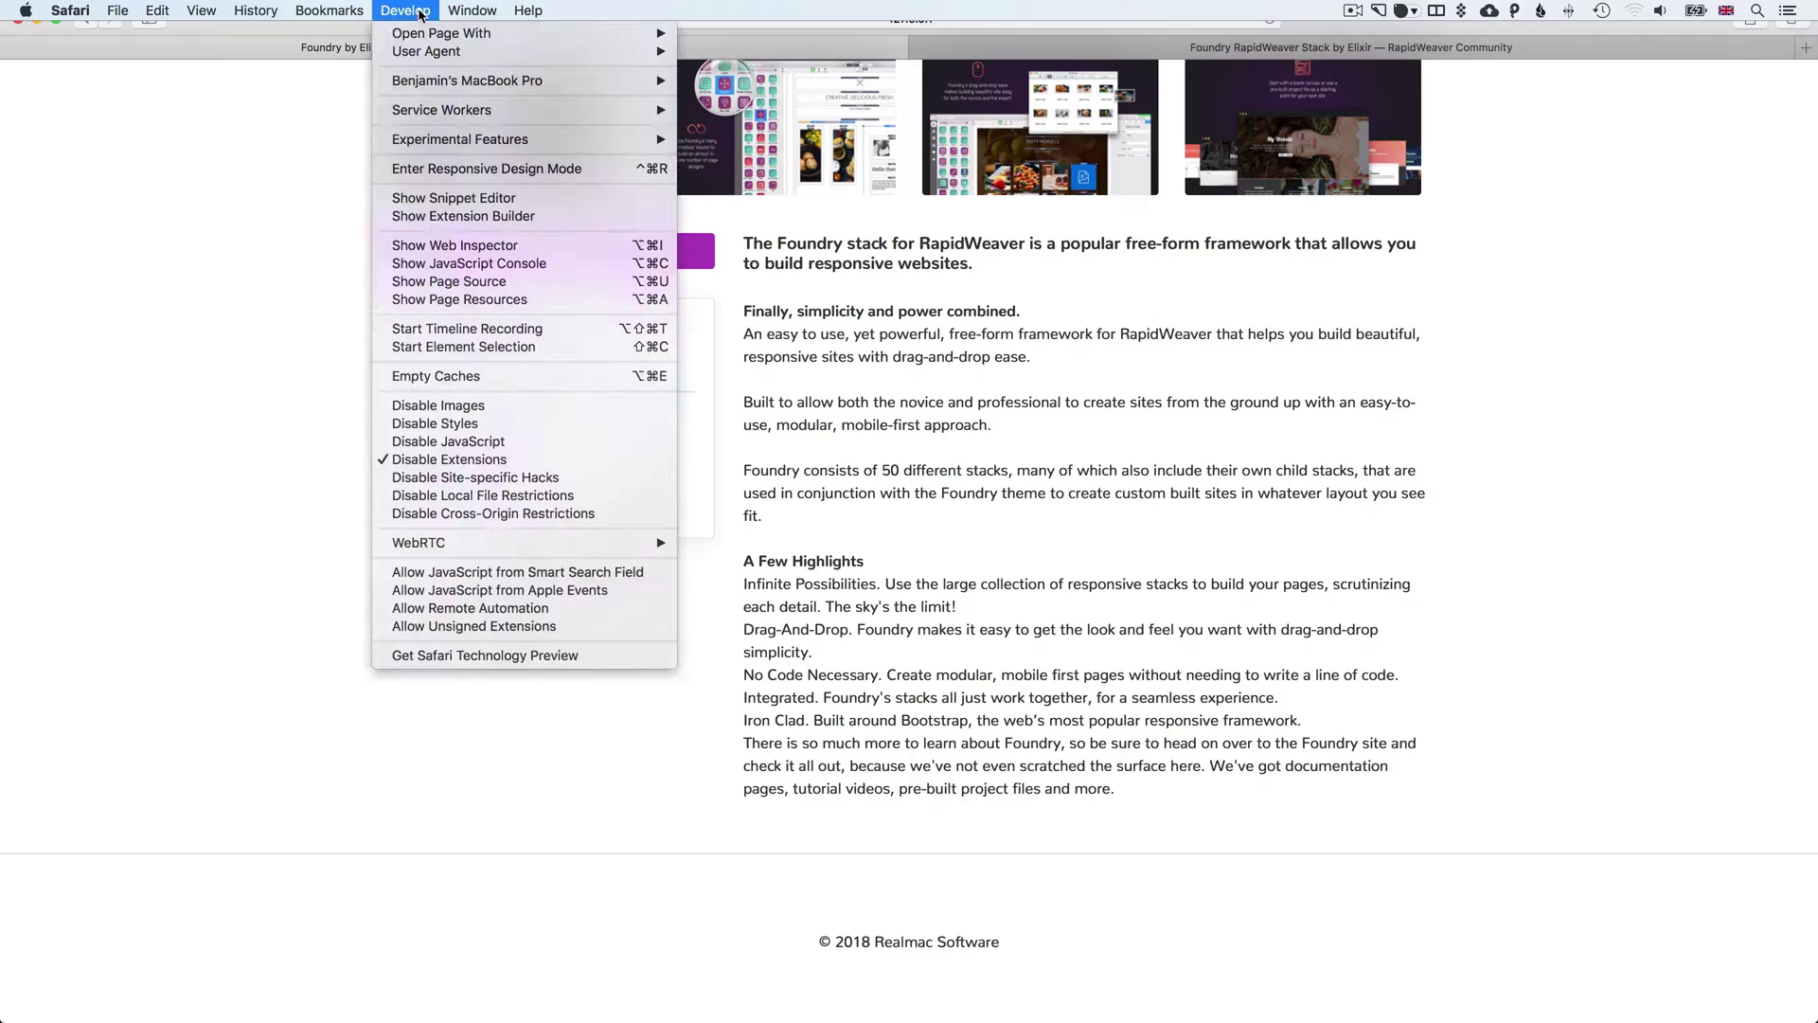
left_click(436, 420)
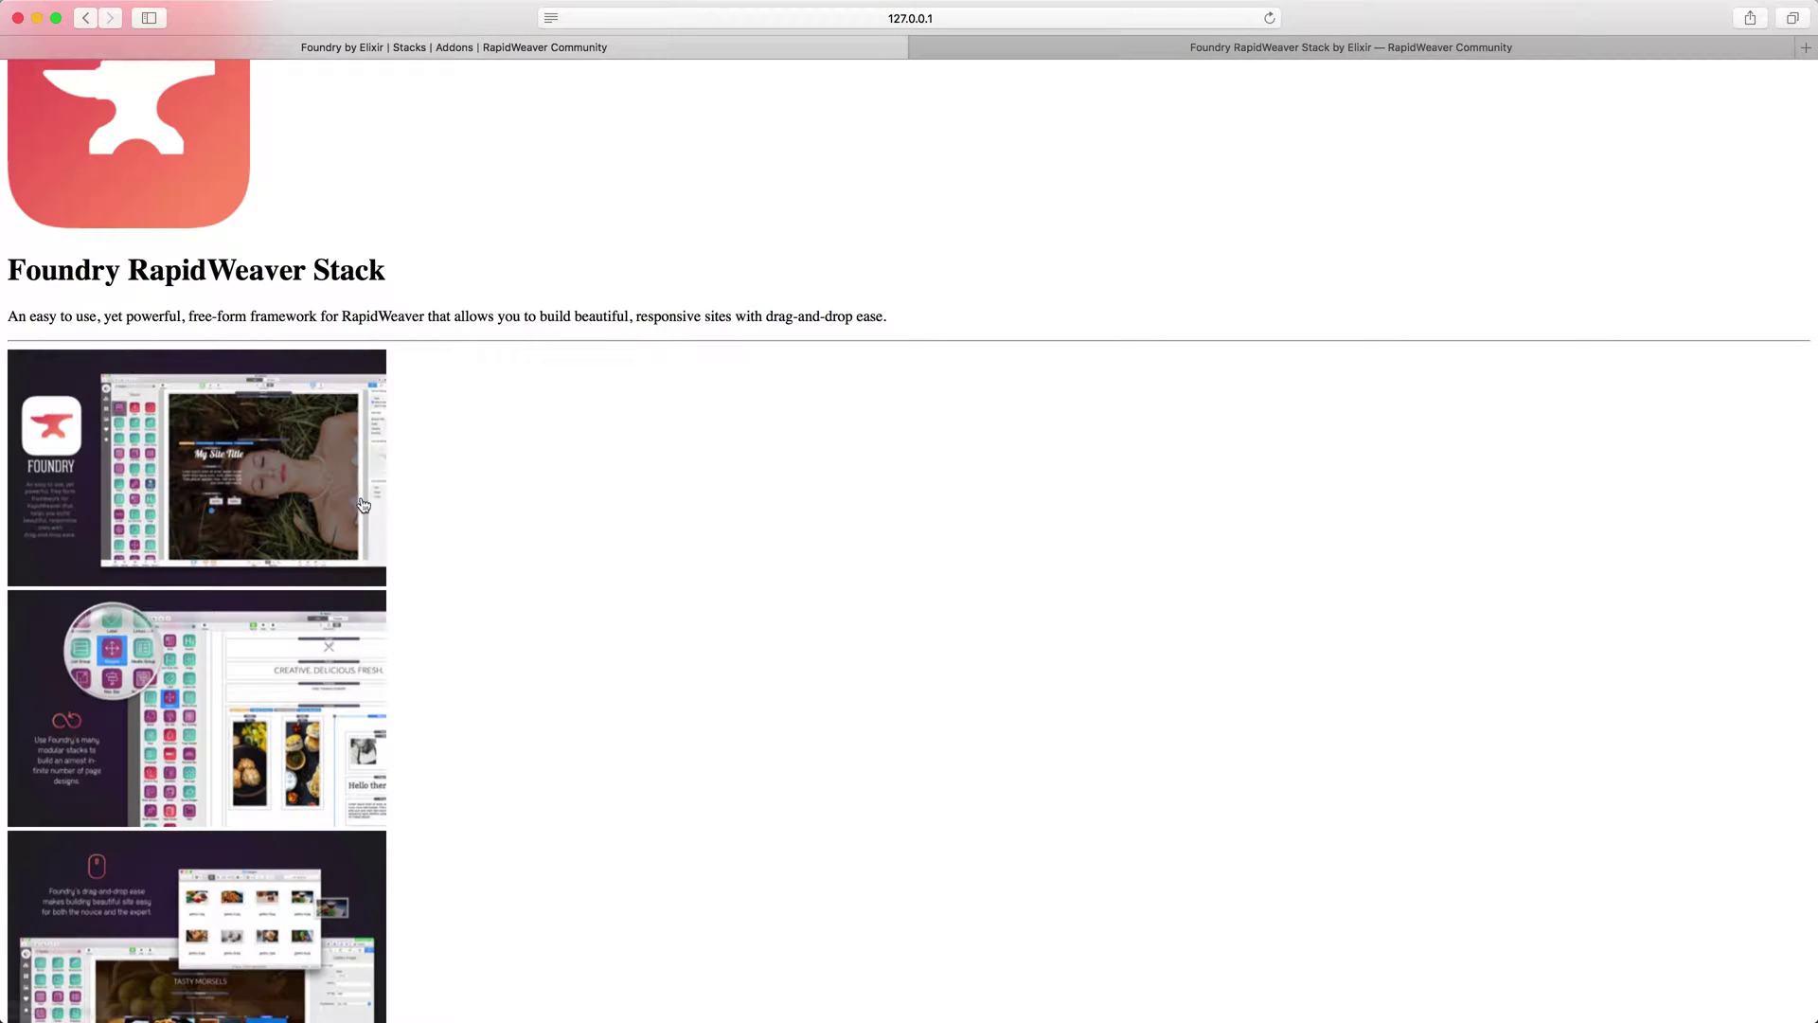
scroll(266, 660, "down", 10)
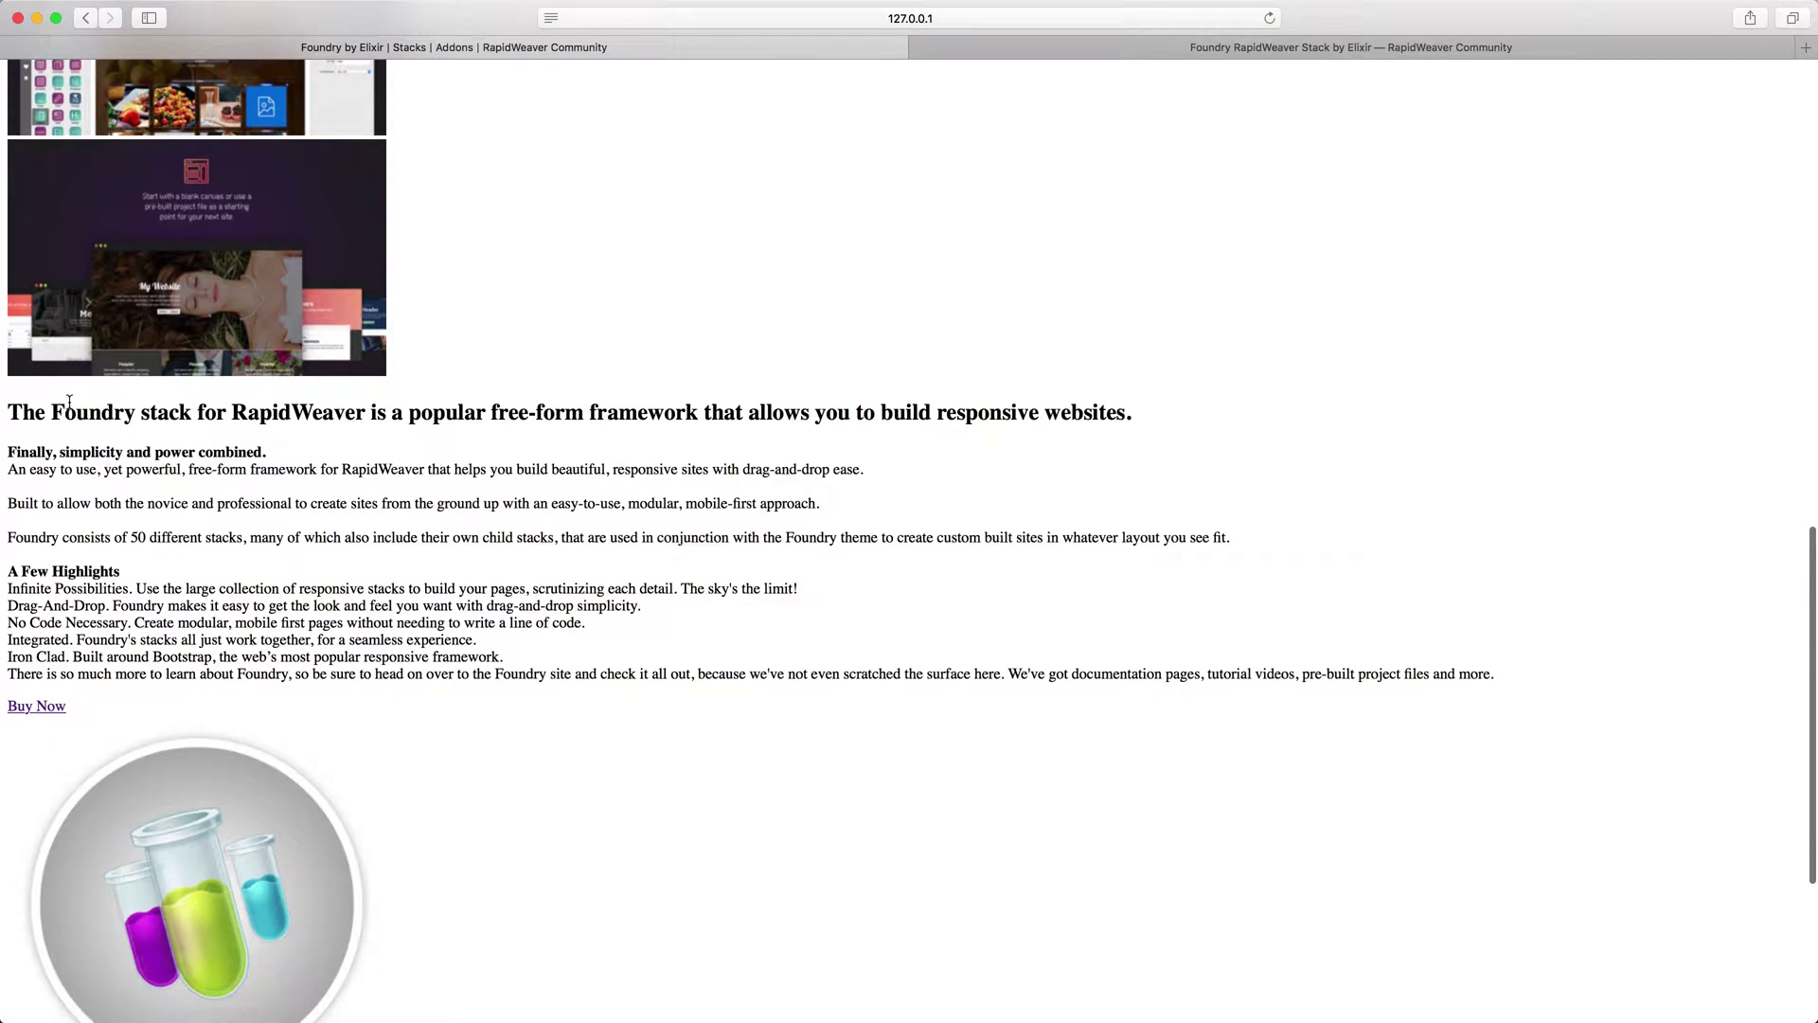
left_click_drag(36, 412, 1090, 411)
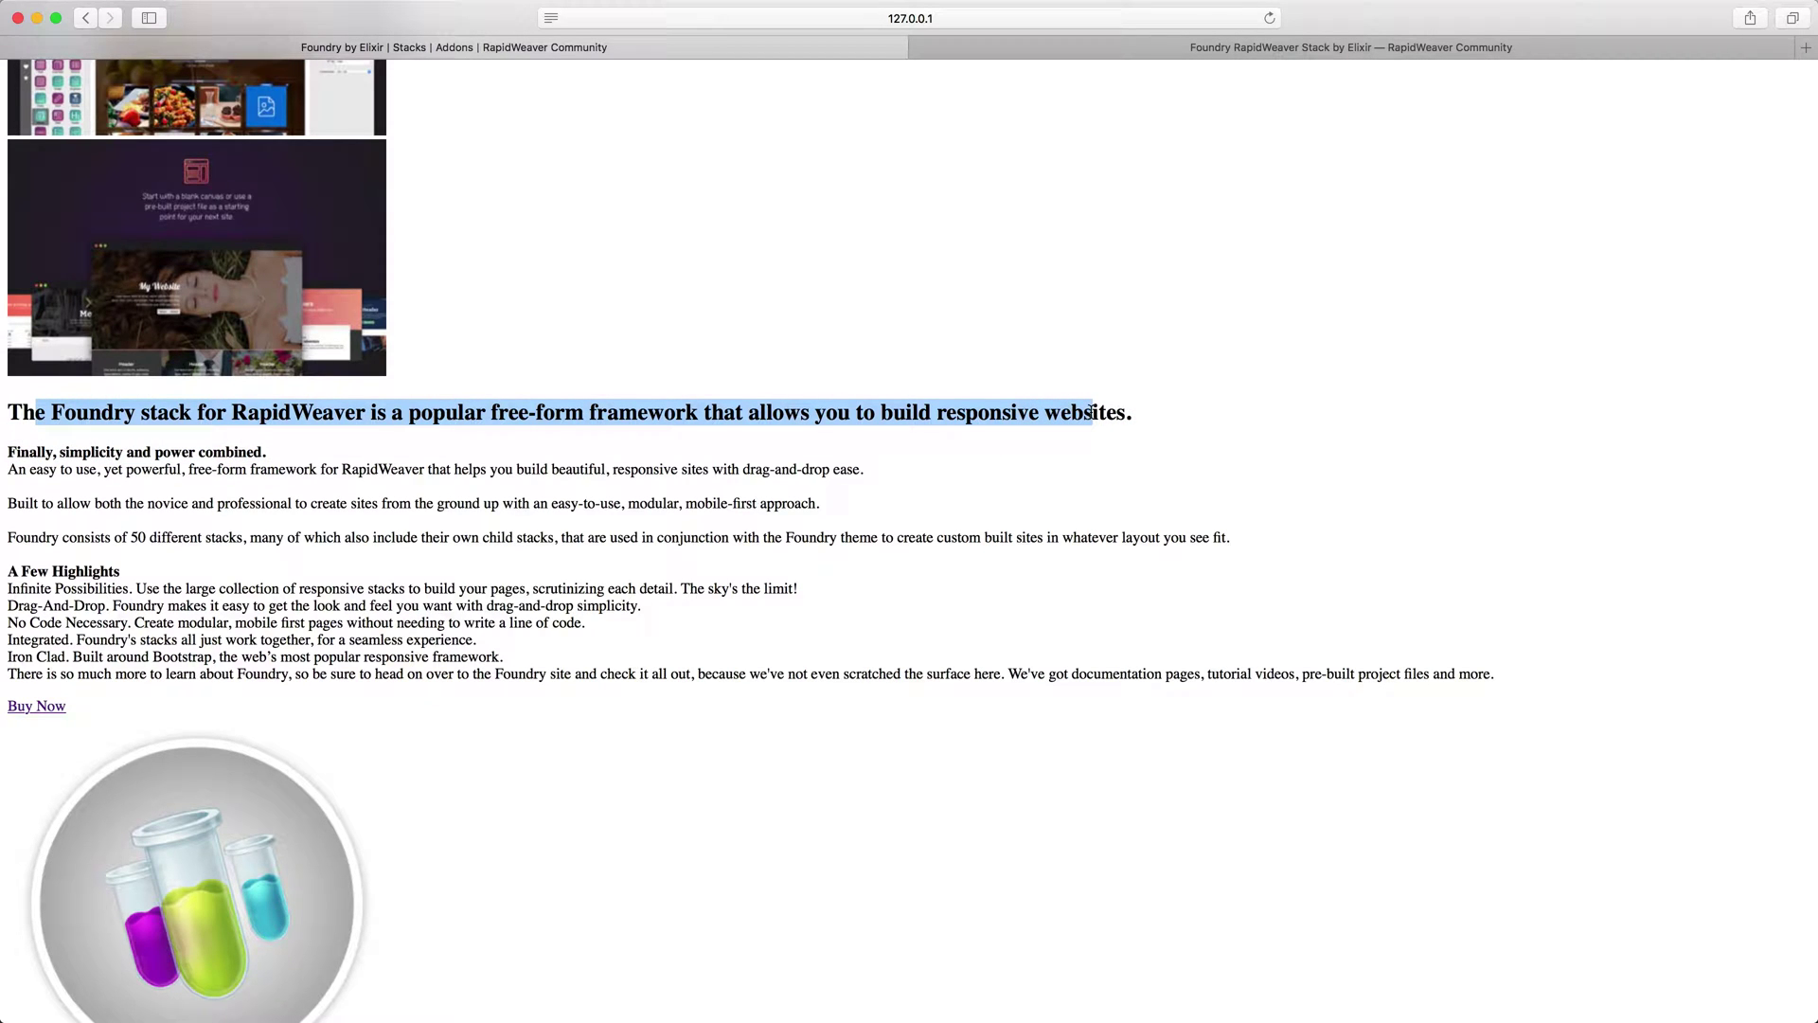
left_click_drag(119, 469, 178, 623)
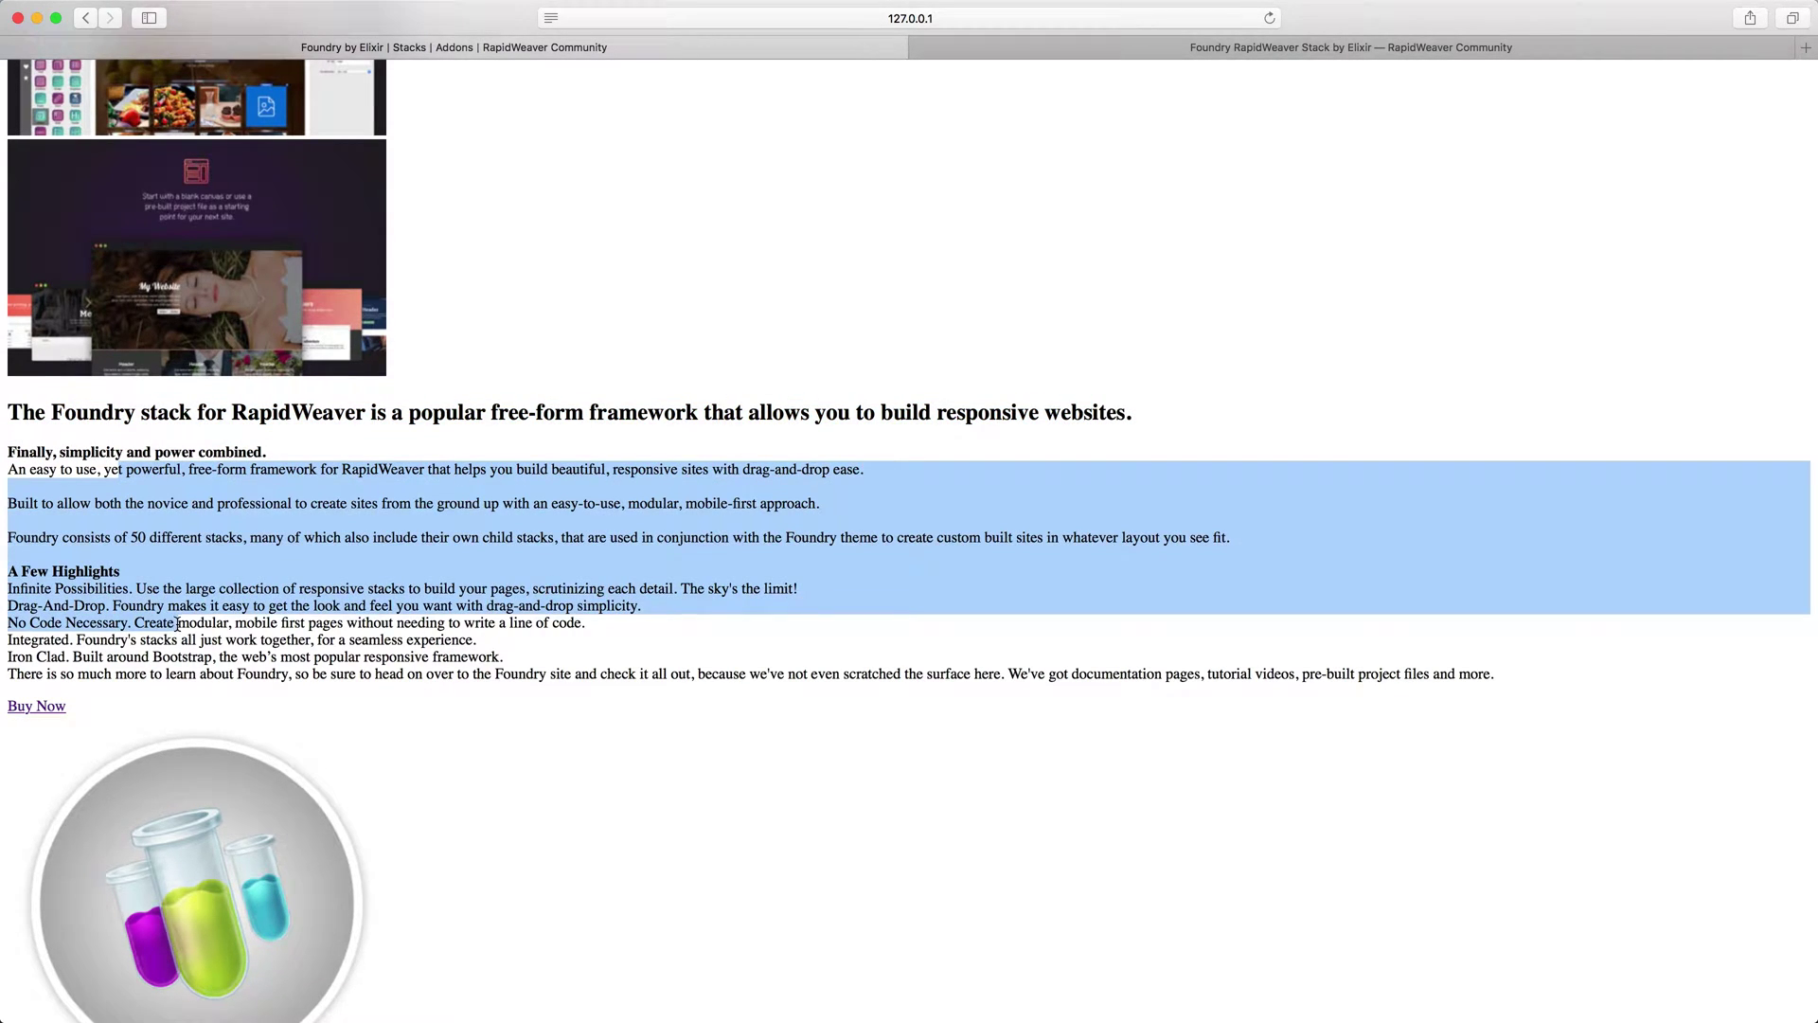
Examine the Buy Now link and the developer links at the end of the unstyled page
scroll(178, 623, "down", 5)
left_click_drag(8, 471, 63, 473)
left_click(77, 474)
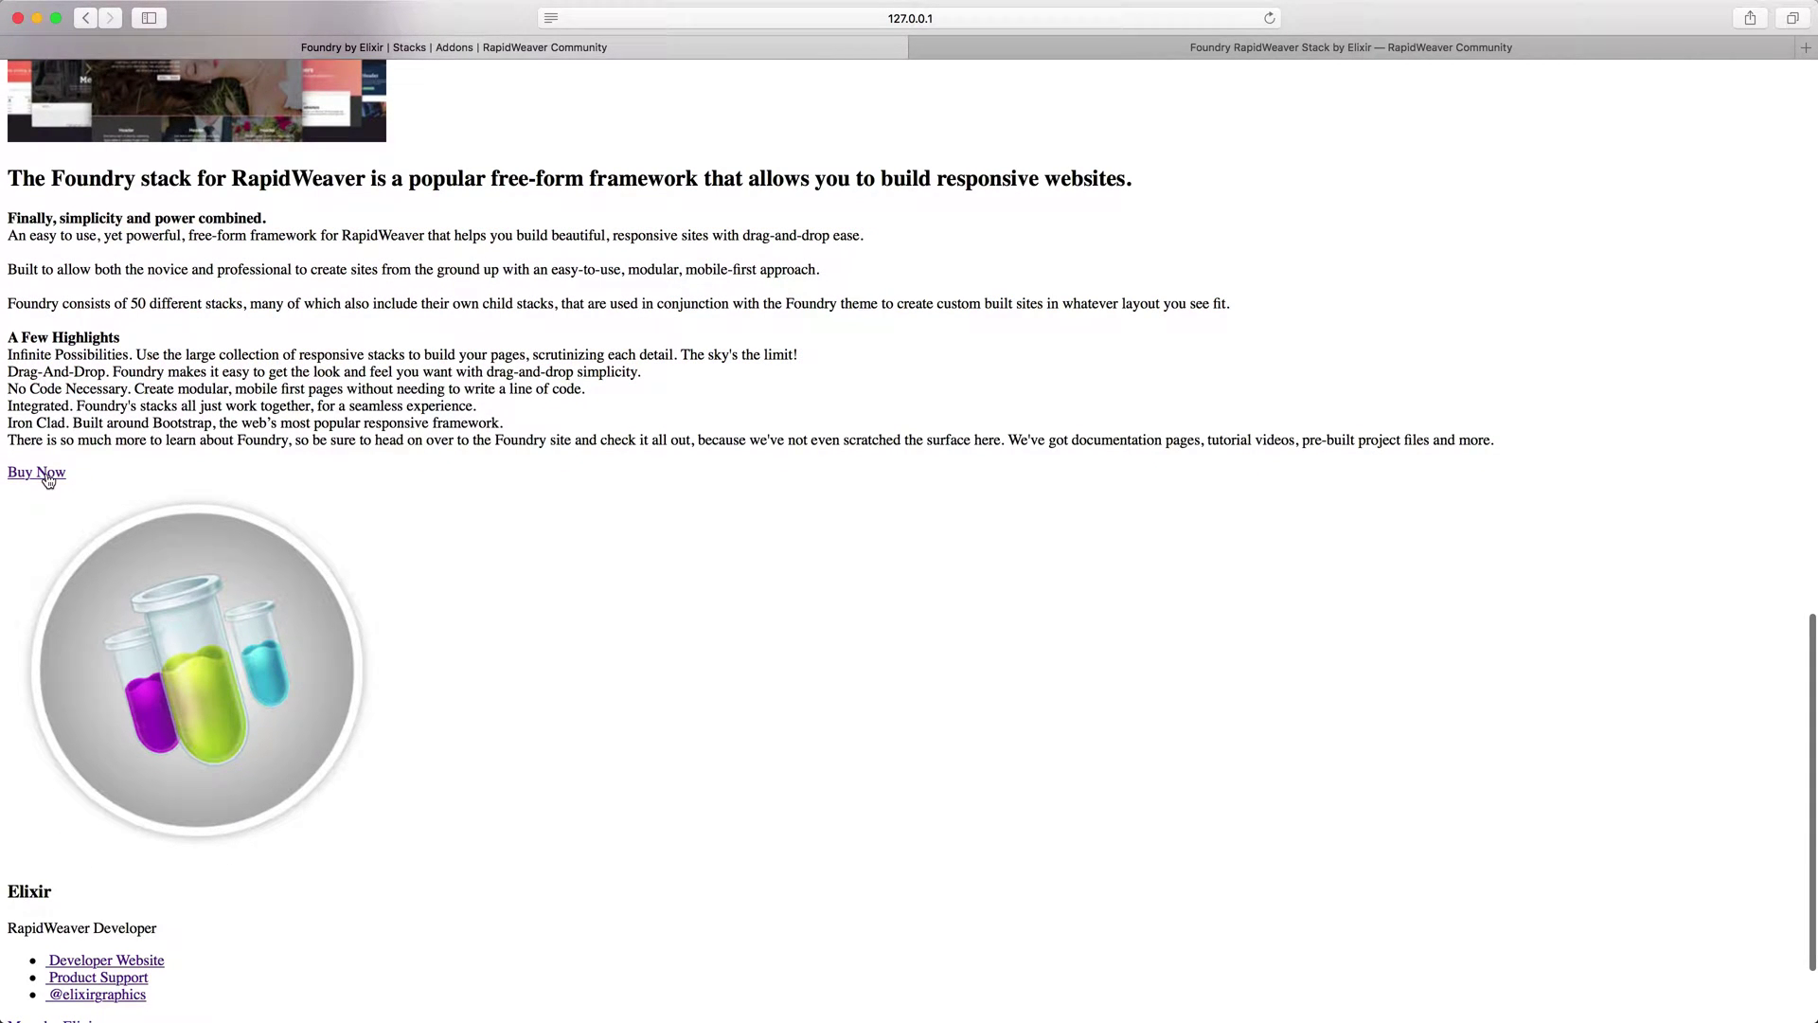
scroll(47, 480, "down", 3)
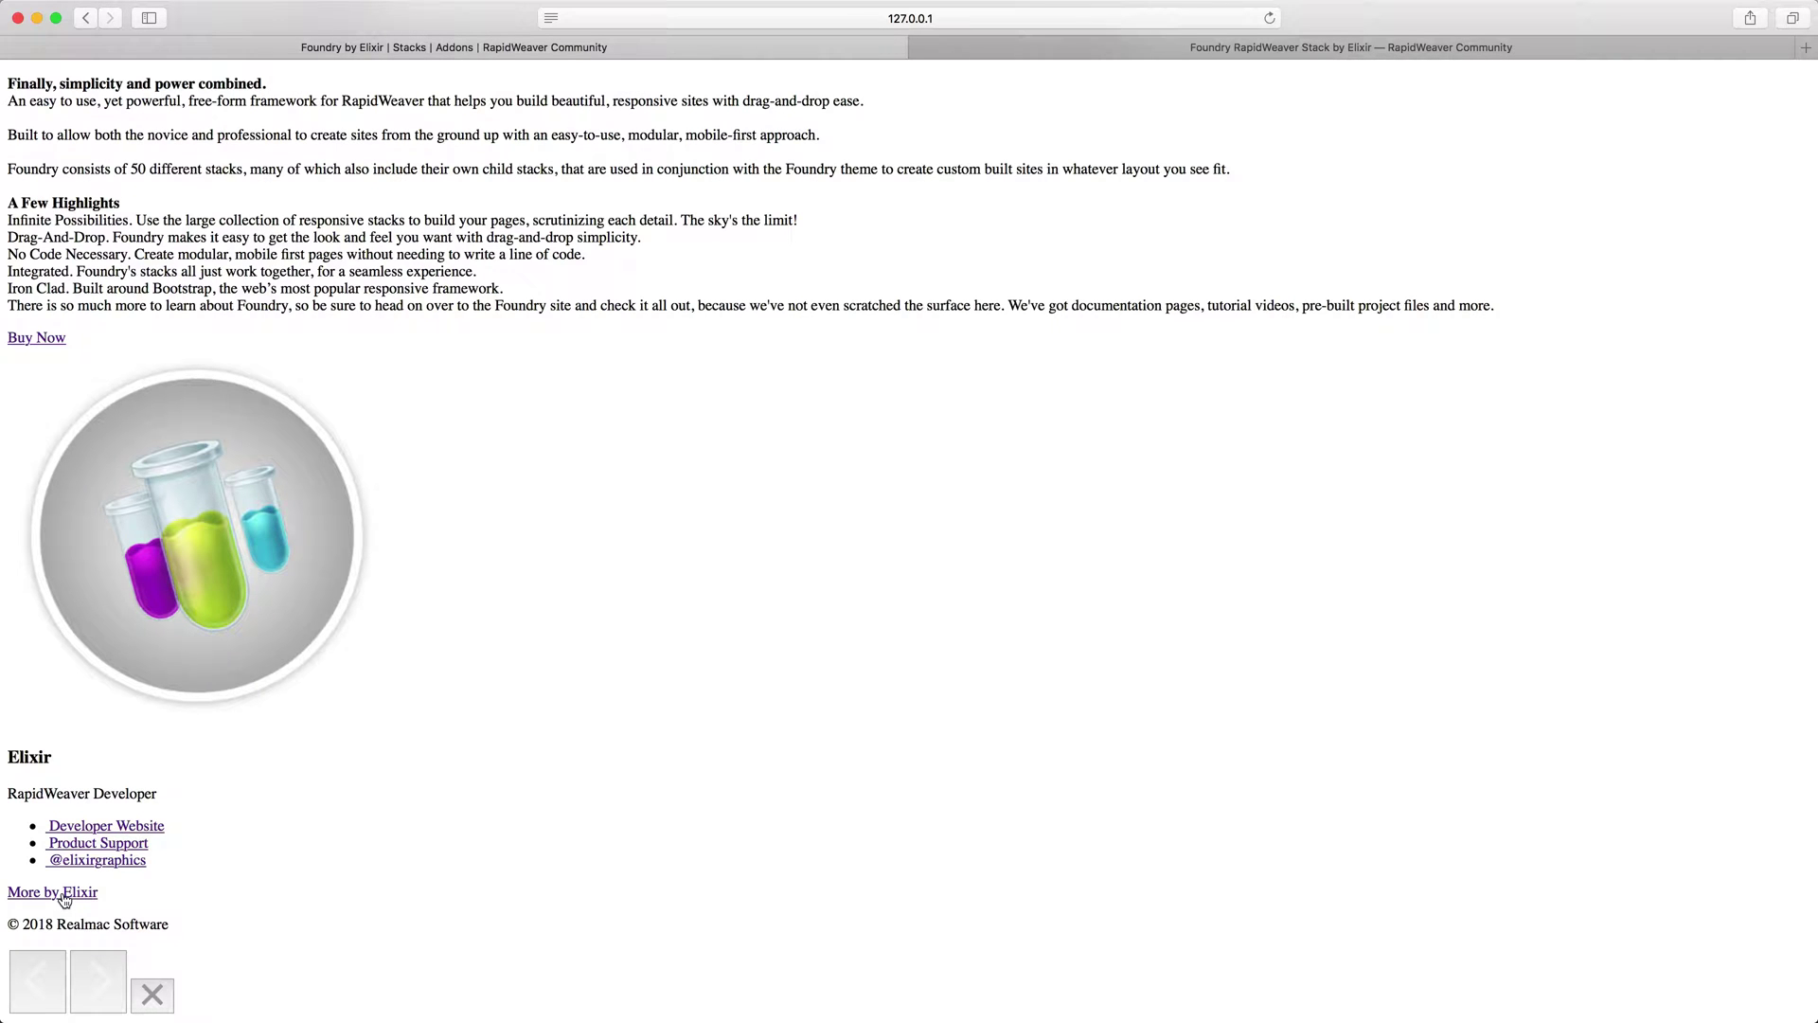
Review the unstyled page's content order again, from main heading and tagline through the images, subheading and description
scroll(64, 900, "up", 15)
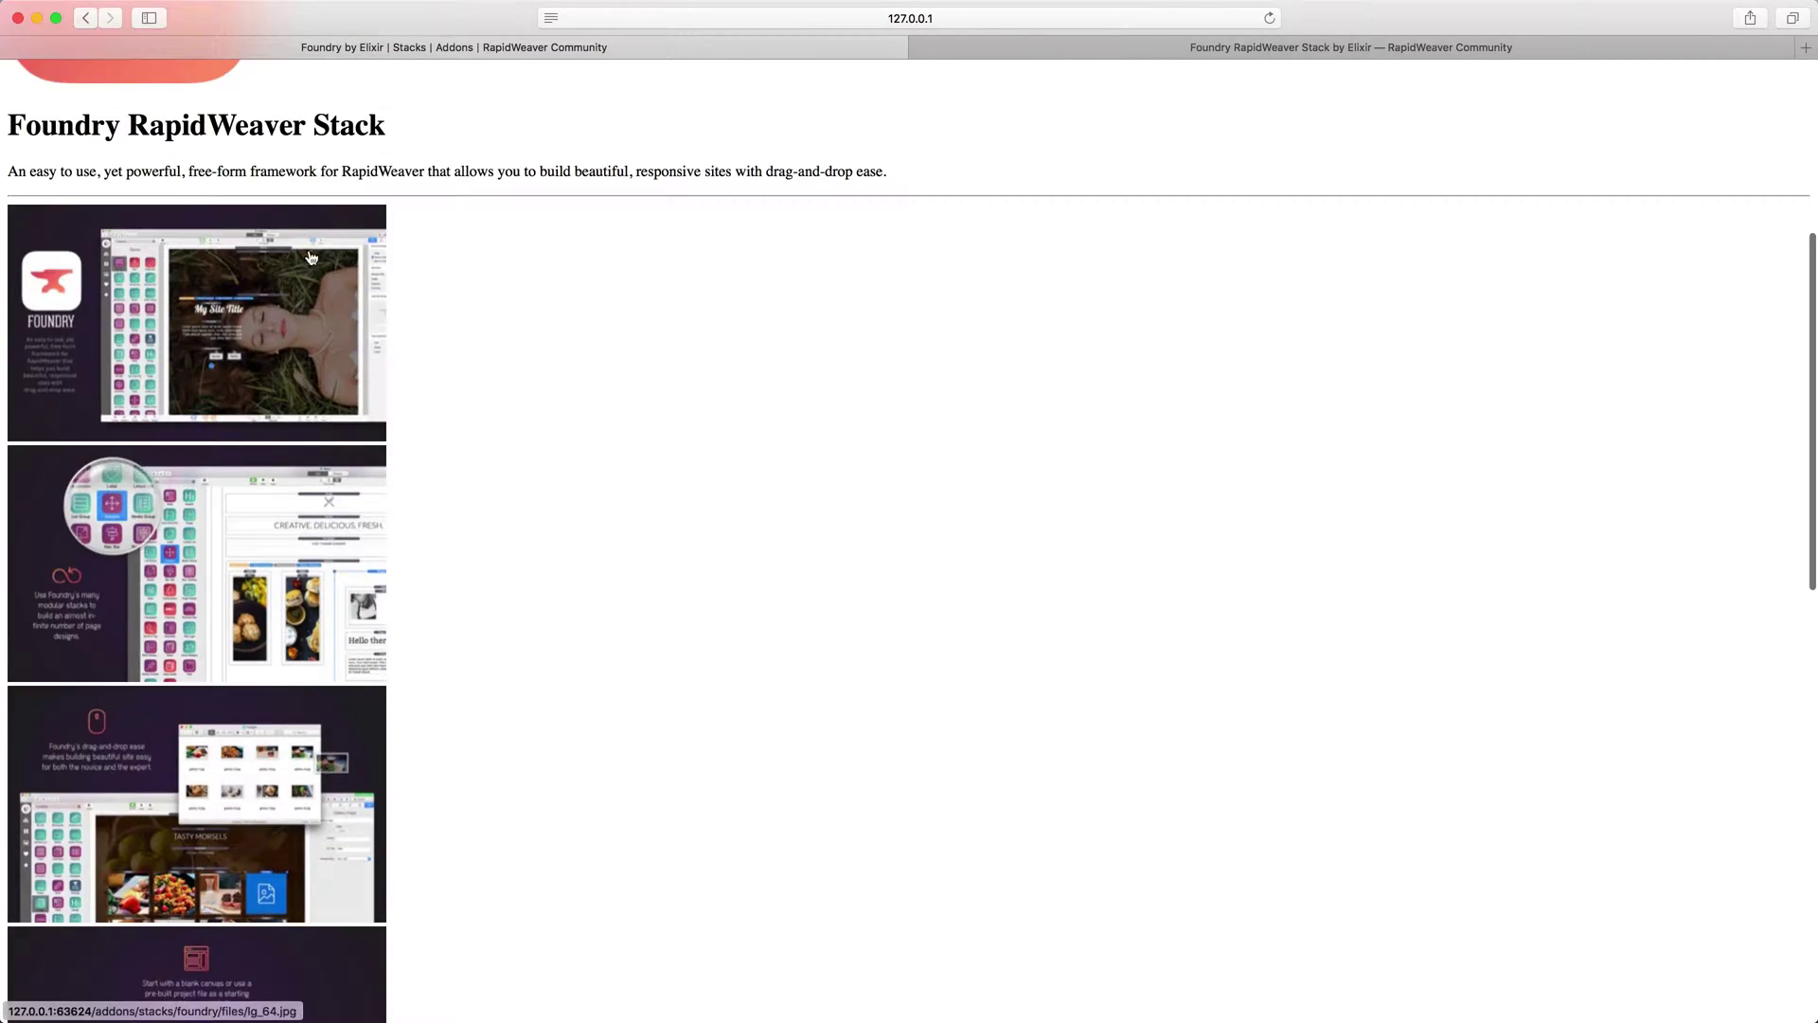
left_click_drag(151, 125, 394, 204)
left_click(394, 173)
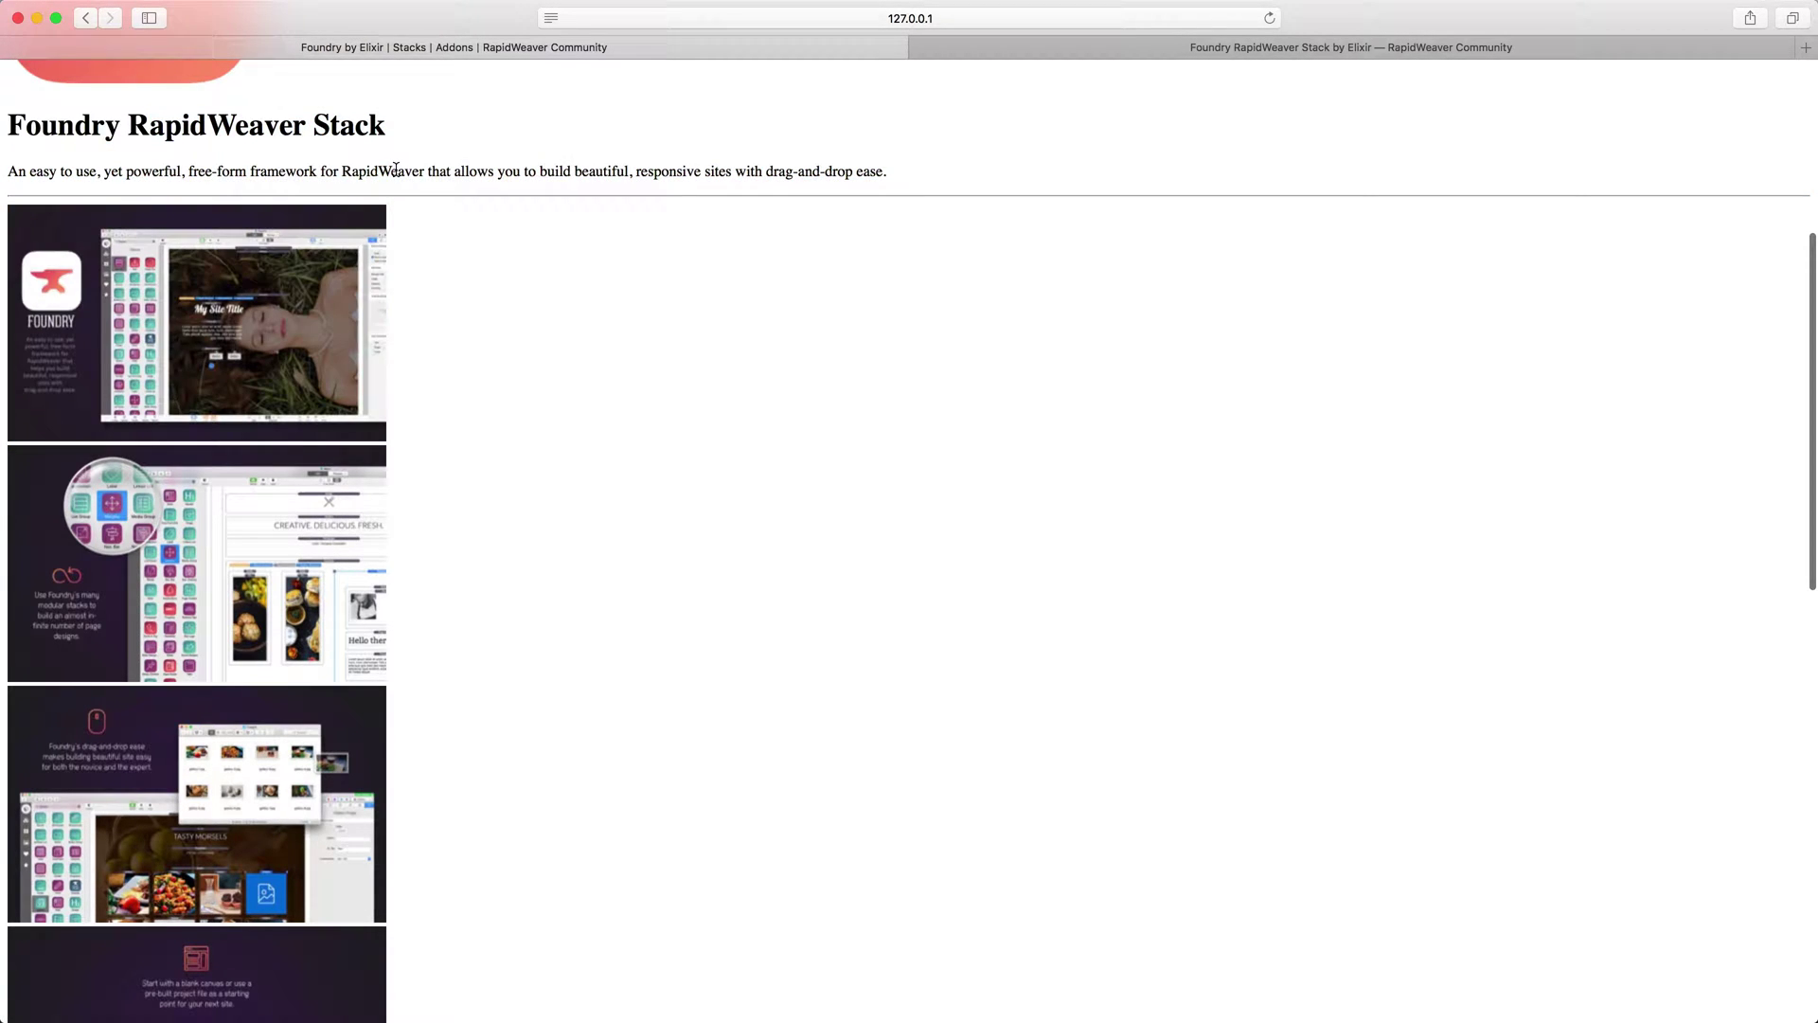
scroll(292, 352, "down", 12)
scroll(291, 351, "down", 2)
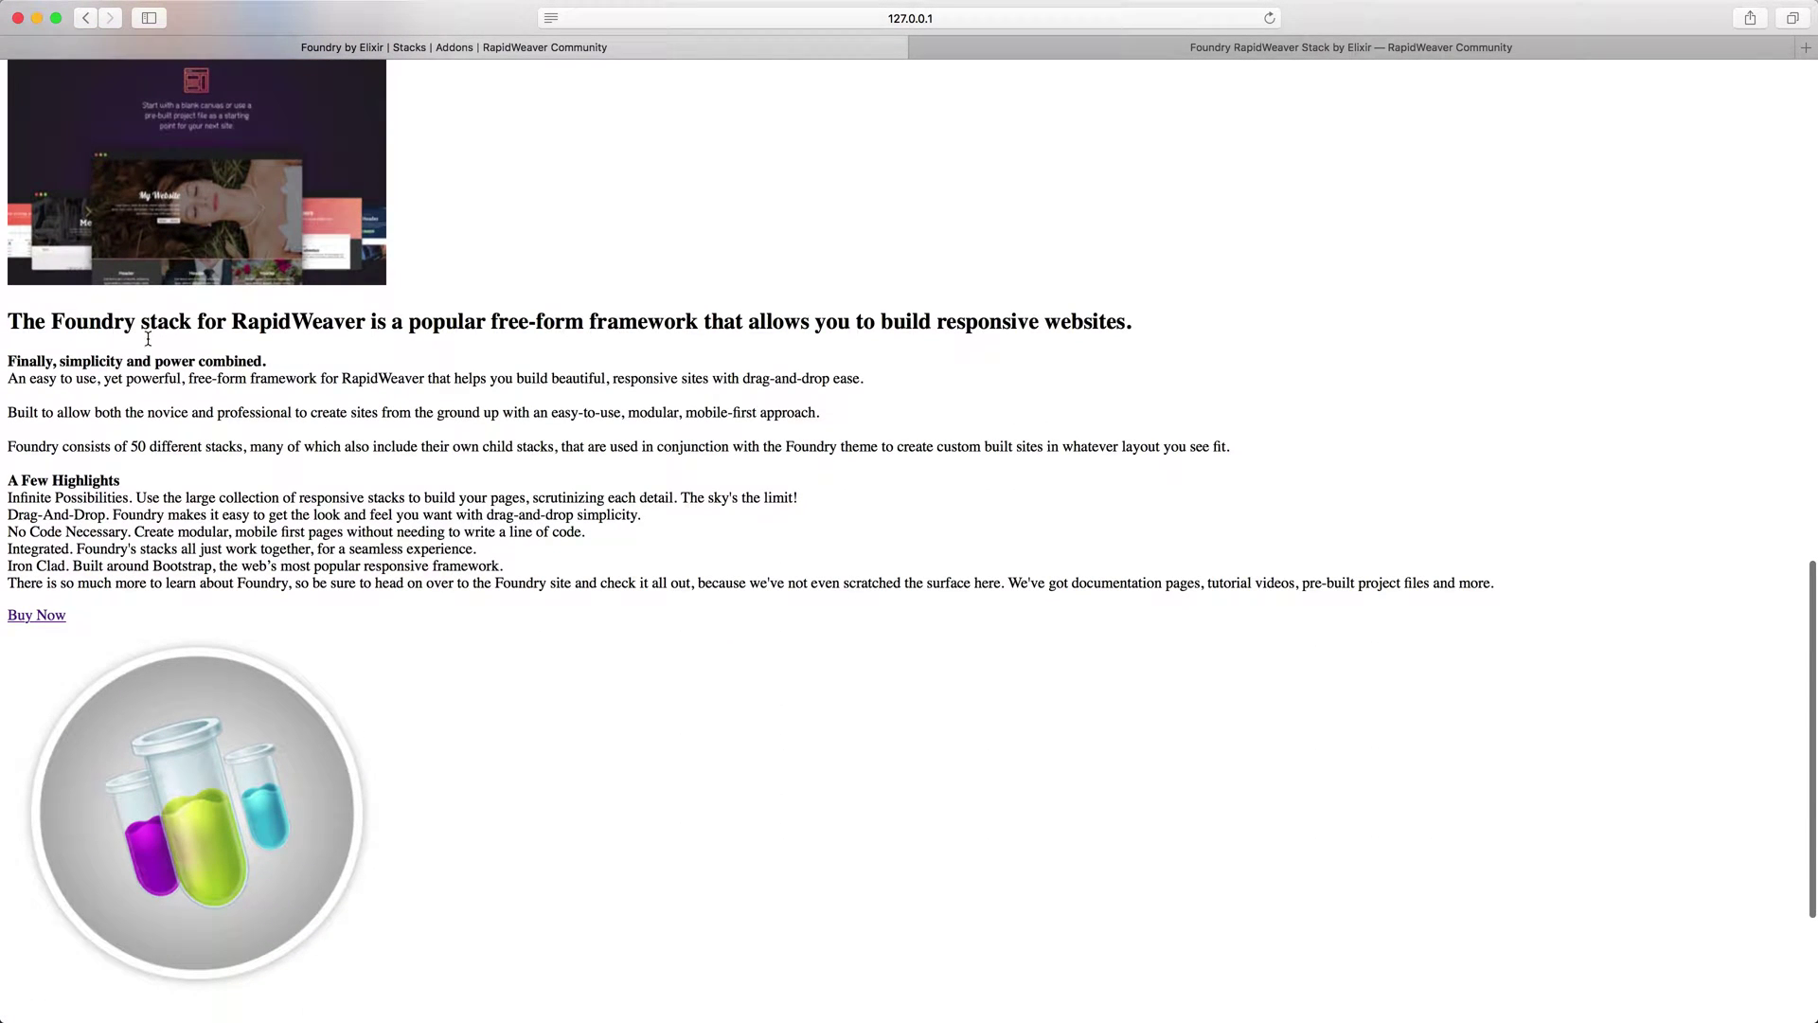
left_click_drag(125, 324, 481, 327)
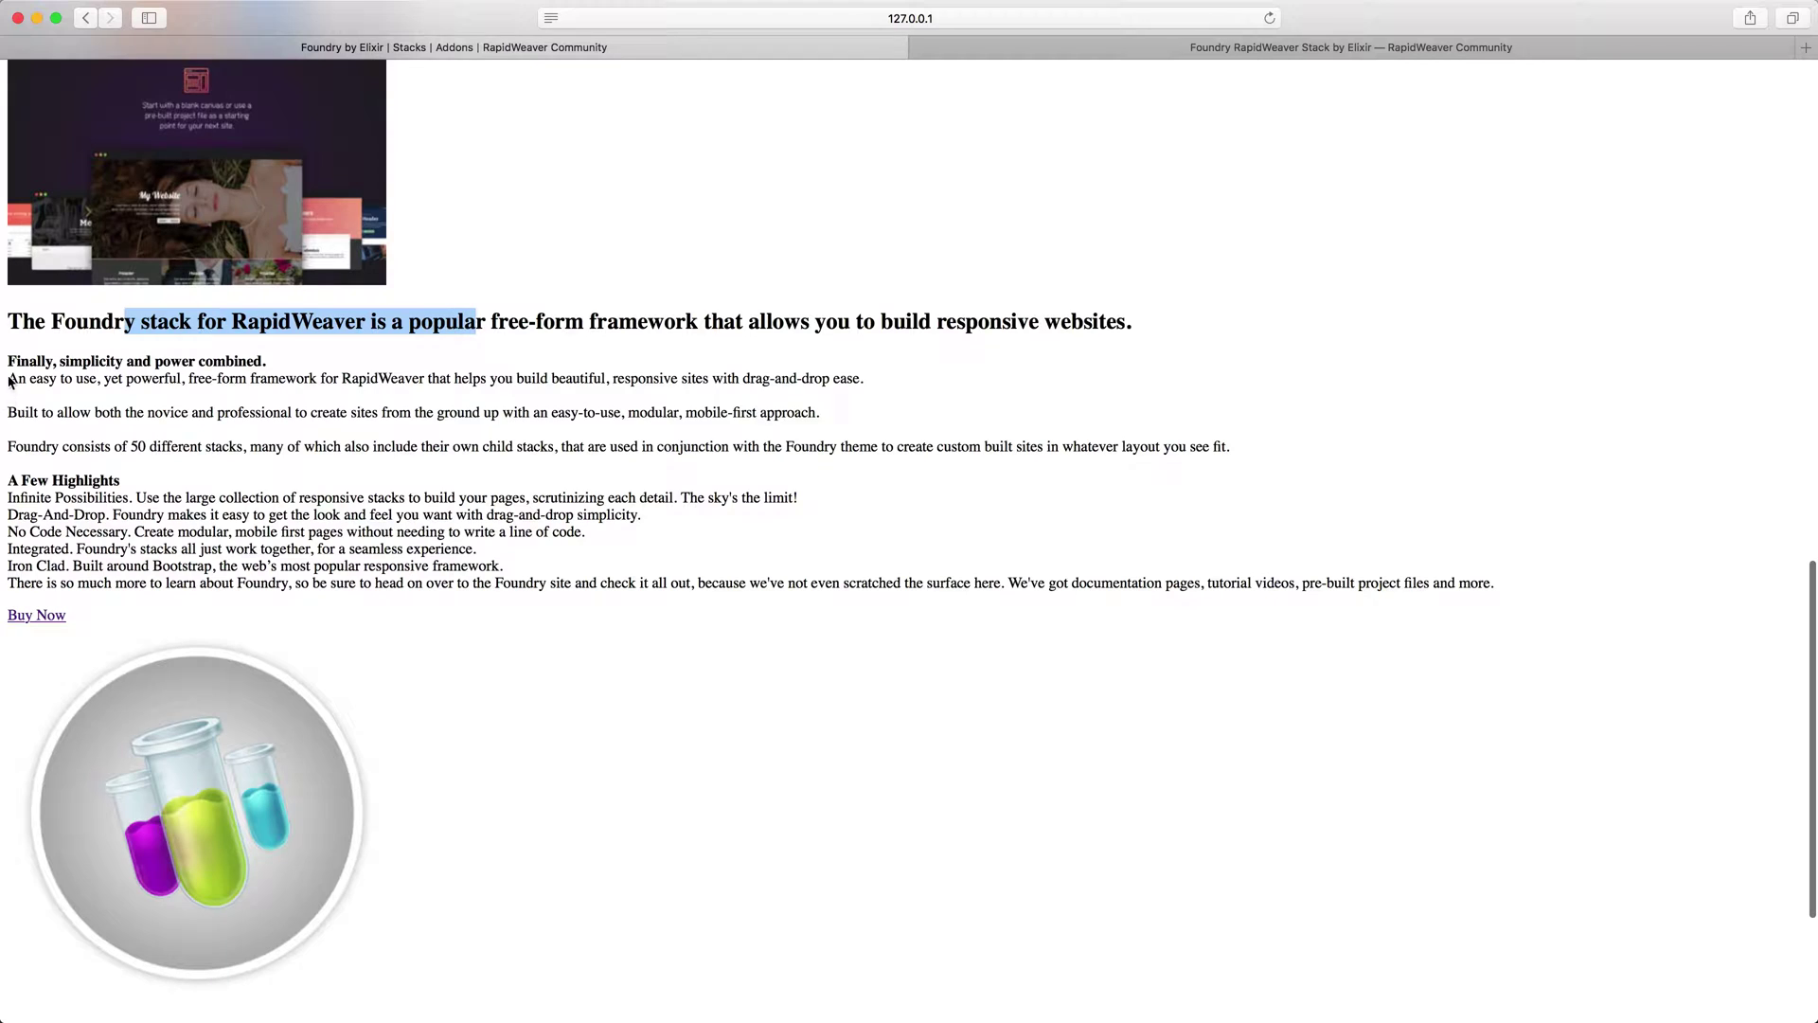
left_click_drag(9, 371, 133, 565)
scroll(132, 565, "down", 4)
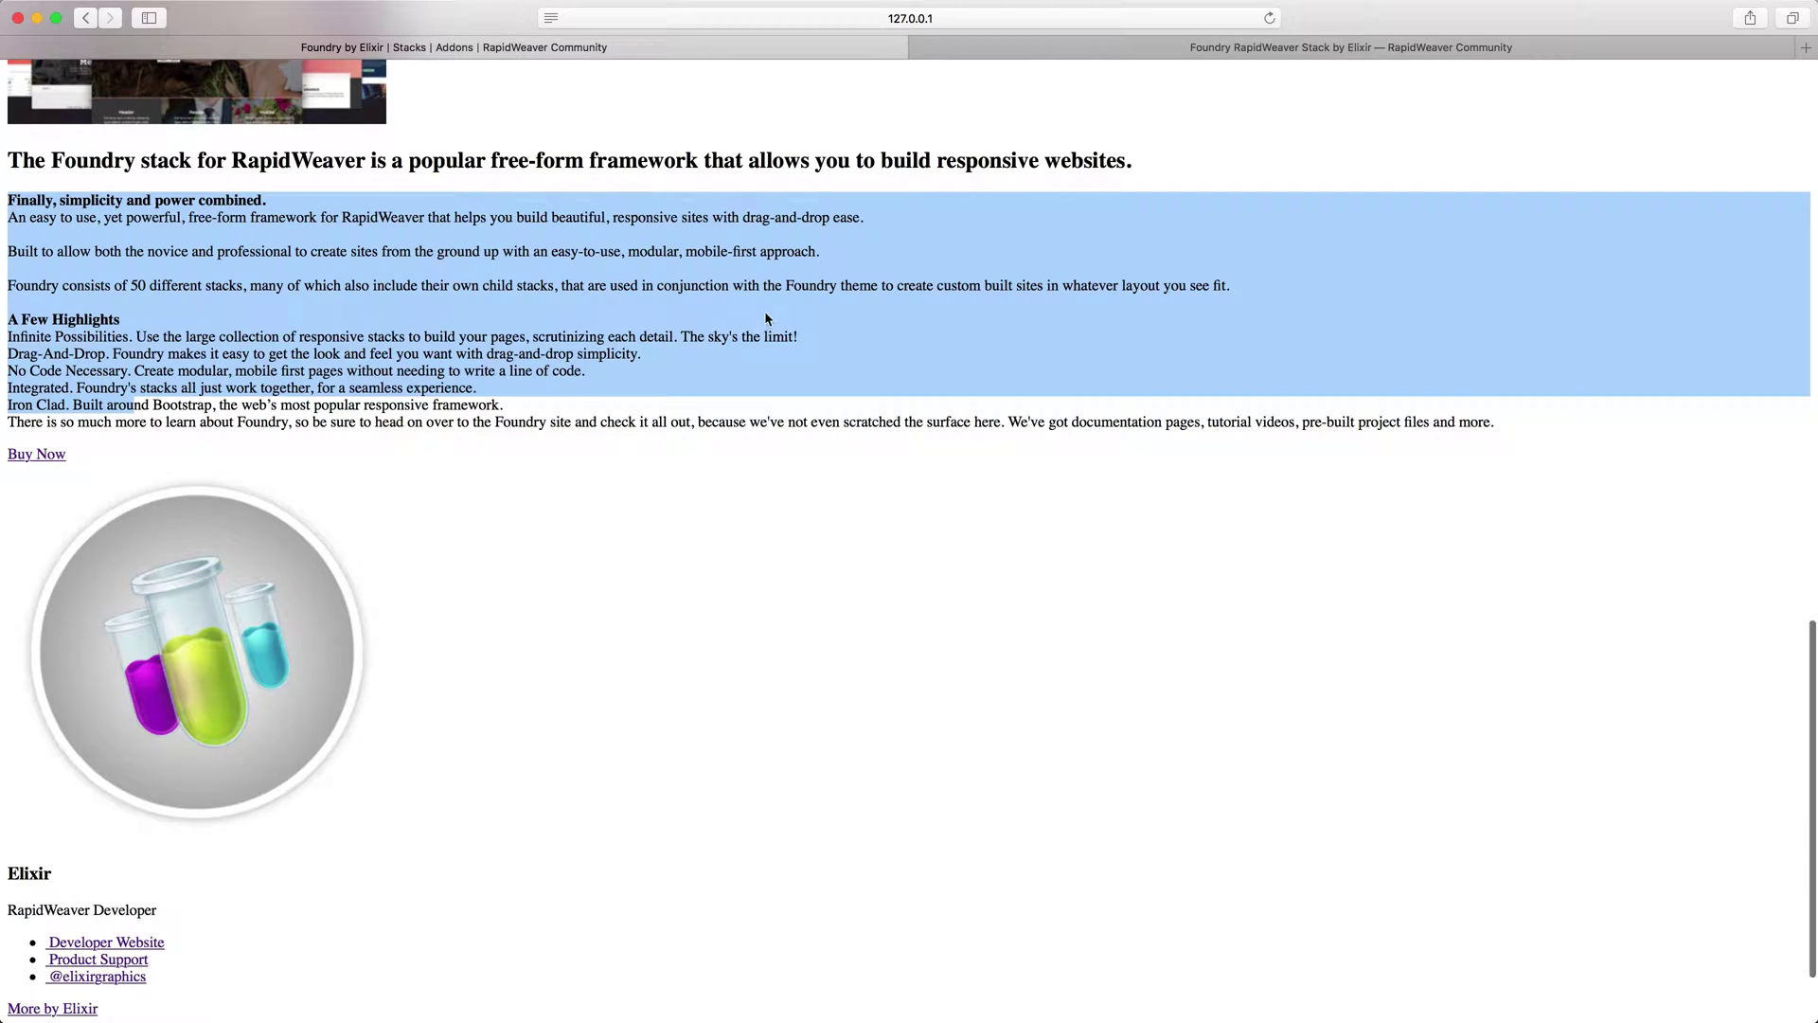
Show the live RapidWeaver Community page for the Foundry stack and turn styles back on
left_click(1084, 55)
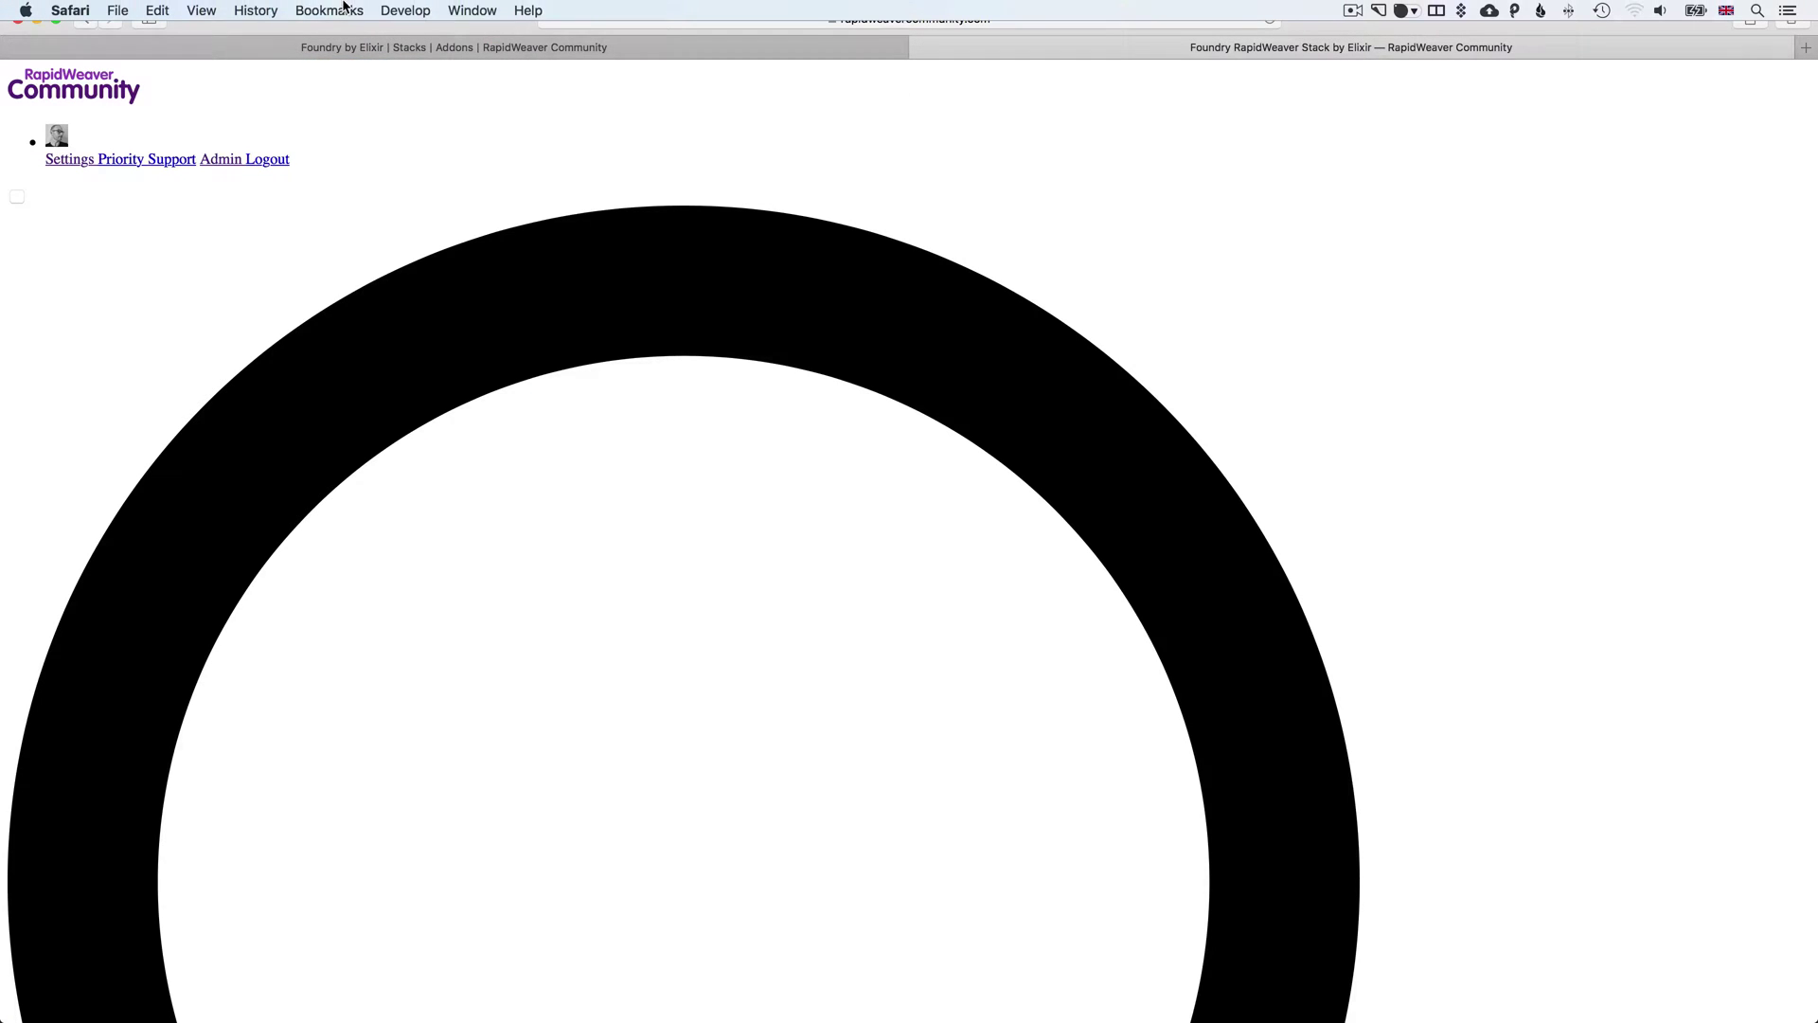
left_click(348, 9)
mouse_move(405, 10)
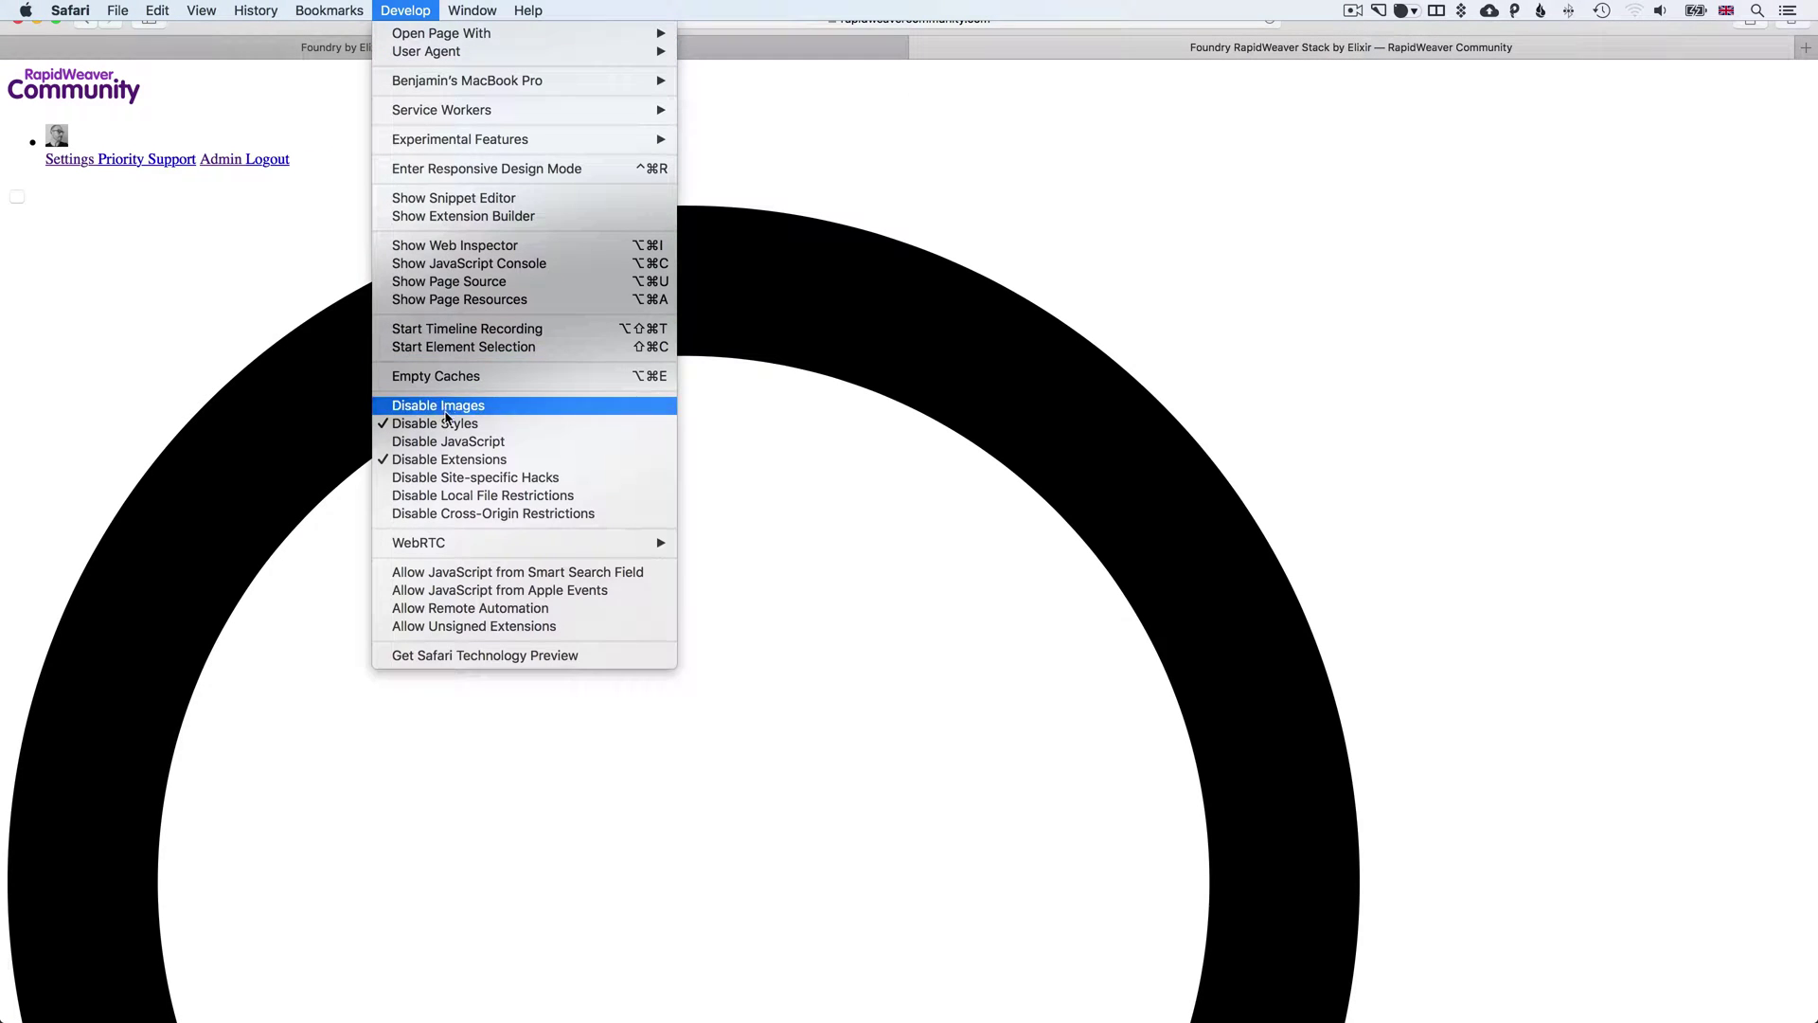
left_click(448, 424)
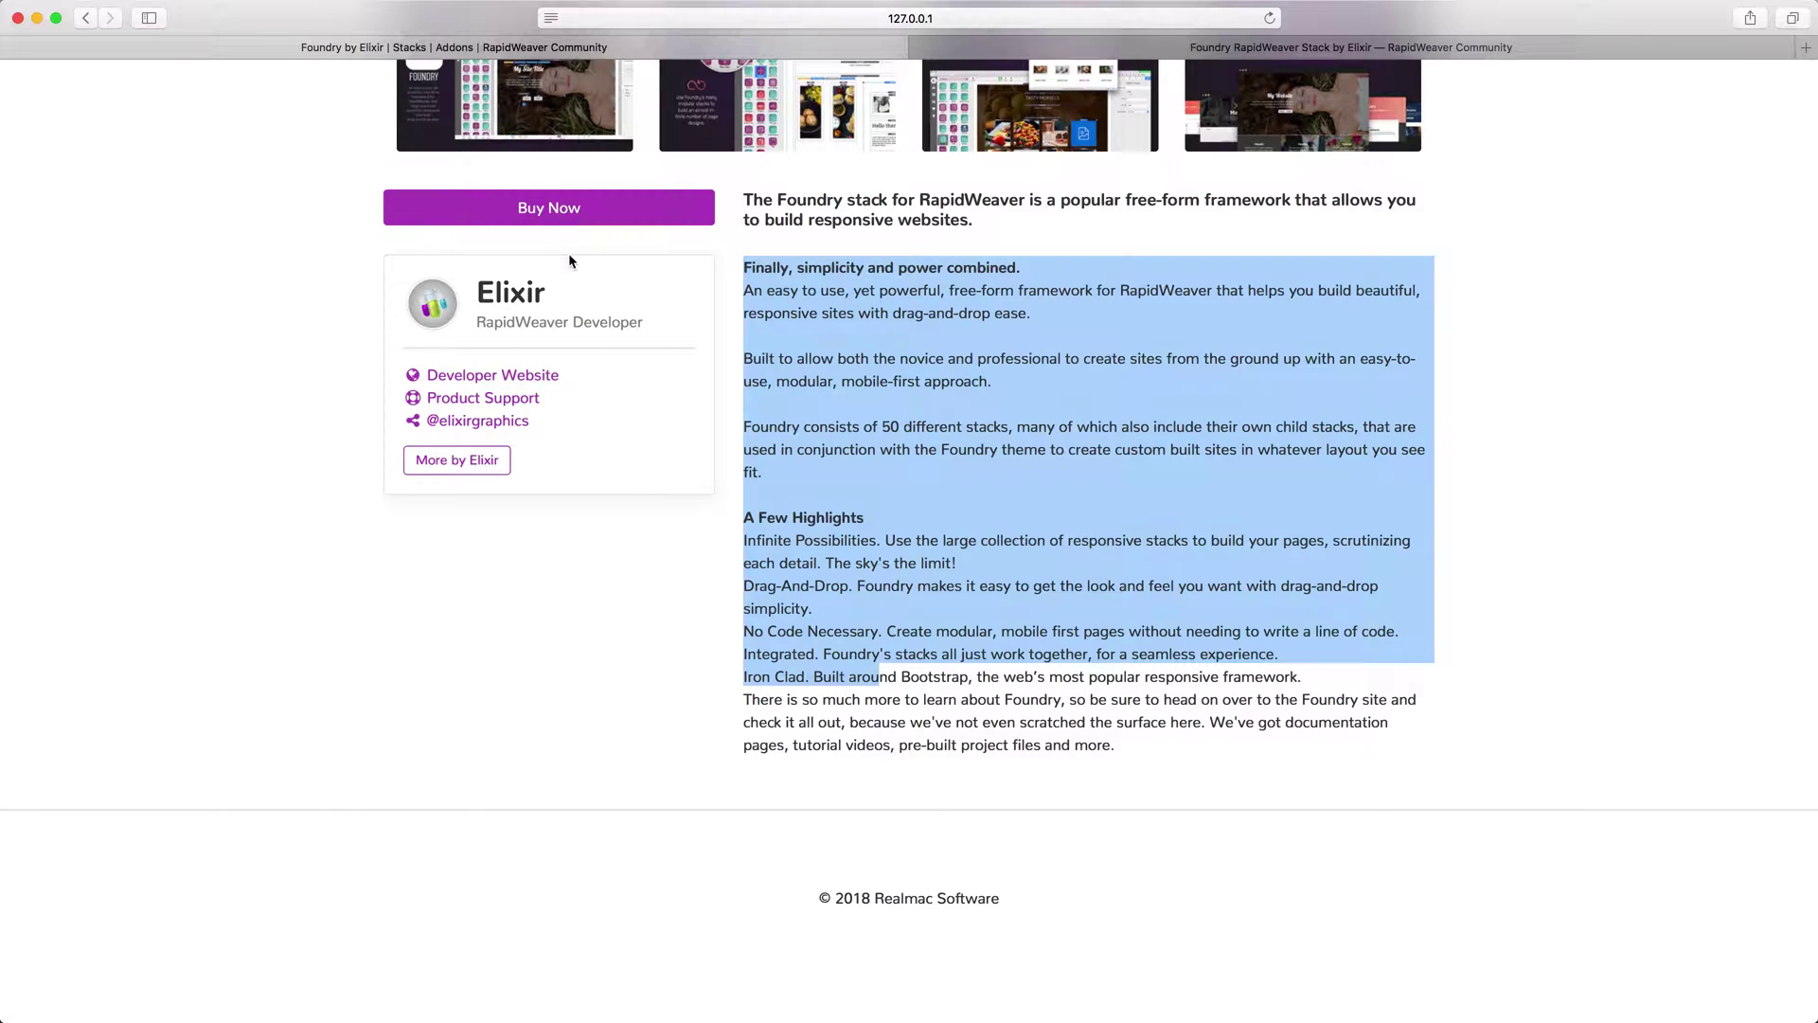
Switch to RapidWeaver and change the Buy Now button's text to "Get Foundry – $84.95"
key("super+Tab")
left_click(772, 512)
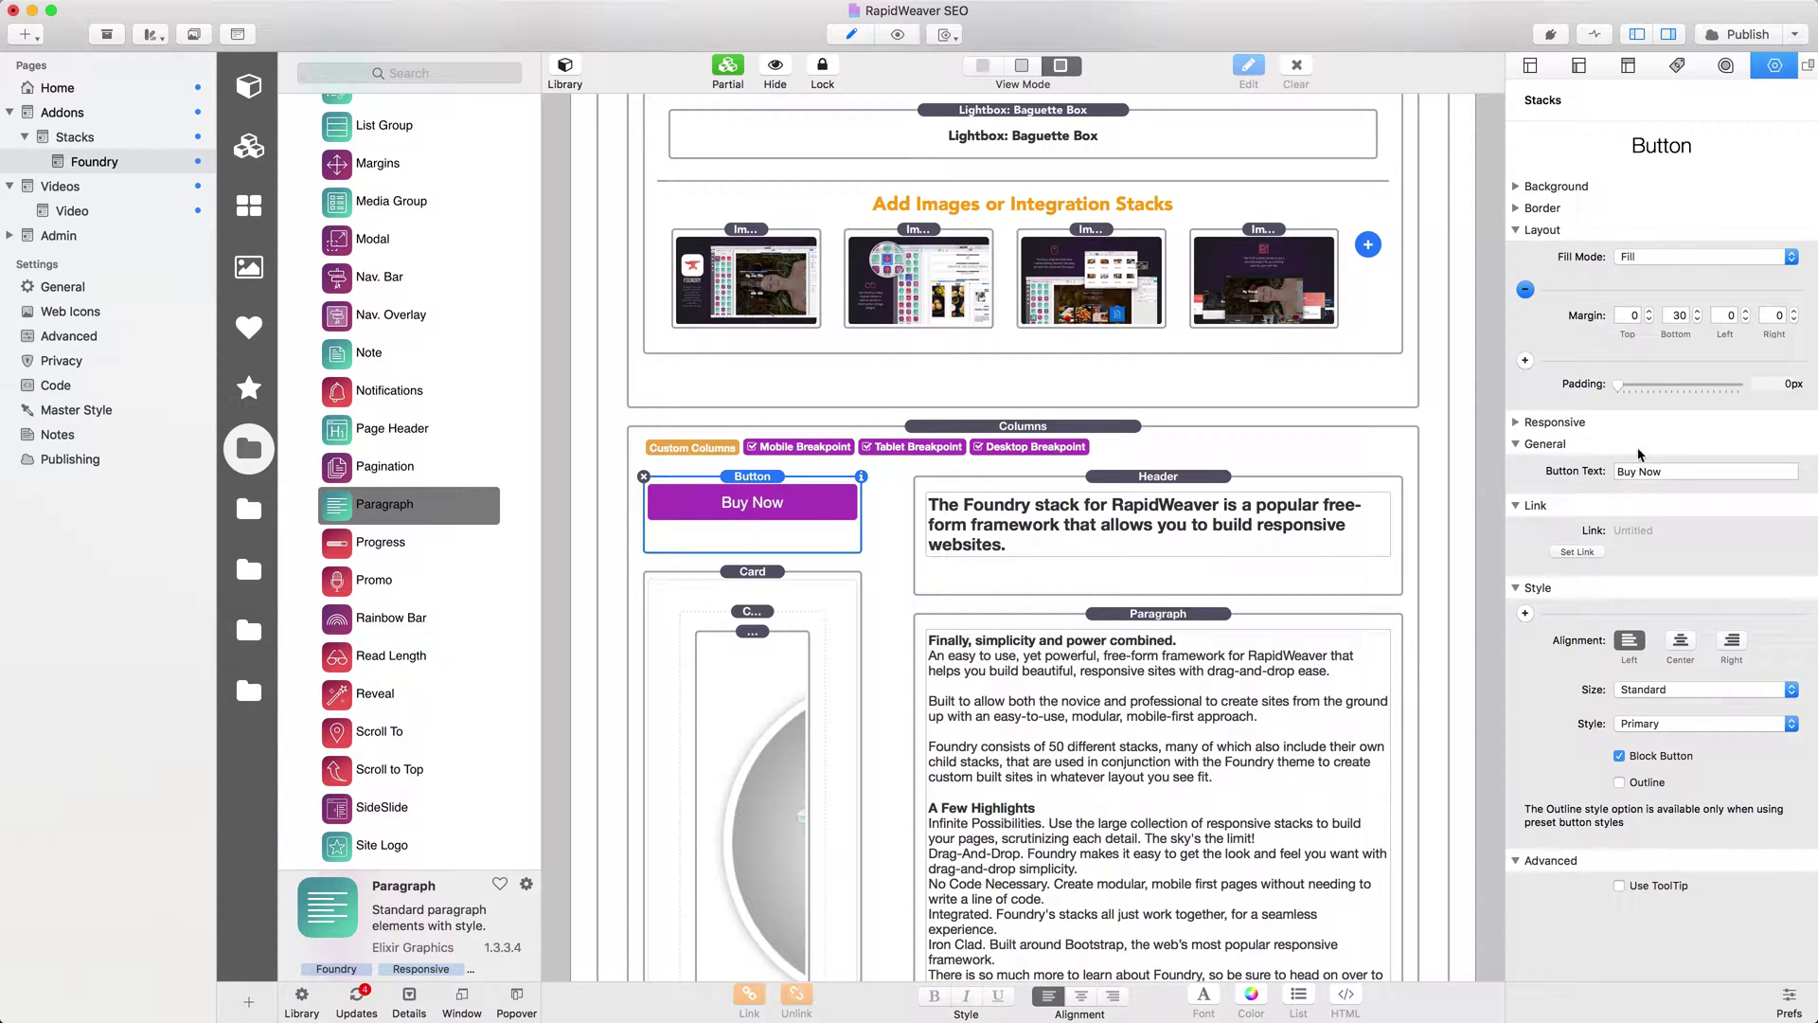
double_click(1664, 469)
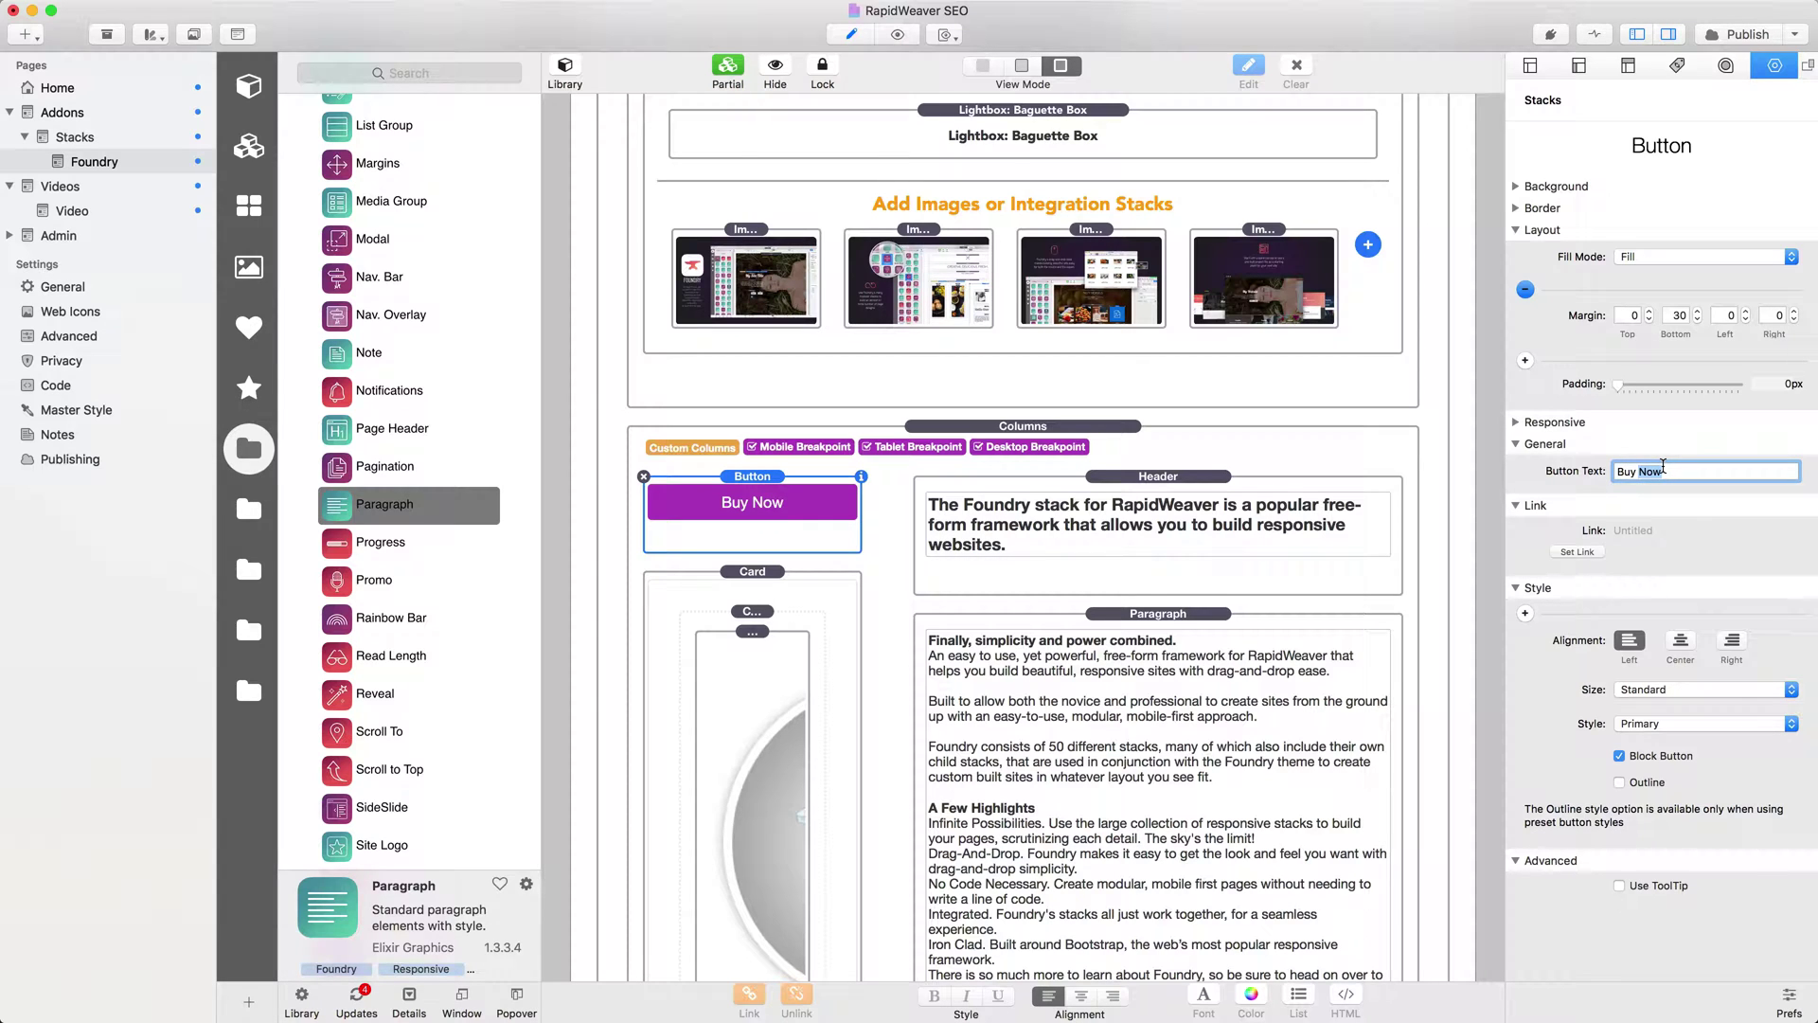
key("super+a")
type("Get Foundry – $84.95")
key("Return")
Relabel the Developer Website item in the developer card as "Elixir Graphics Website"
scroll(827, 632, "down", 10)
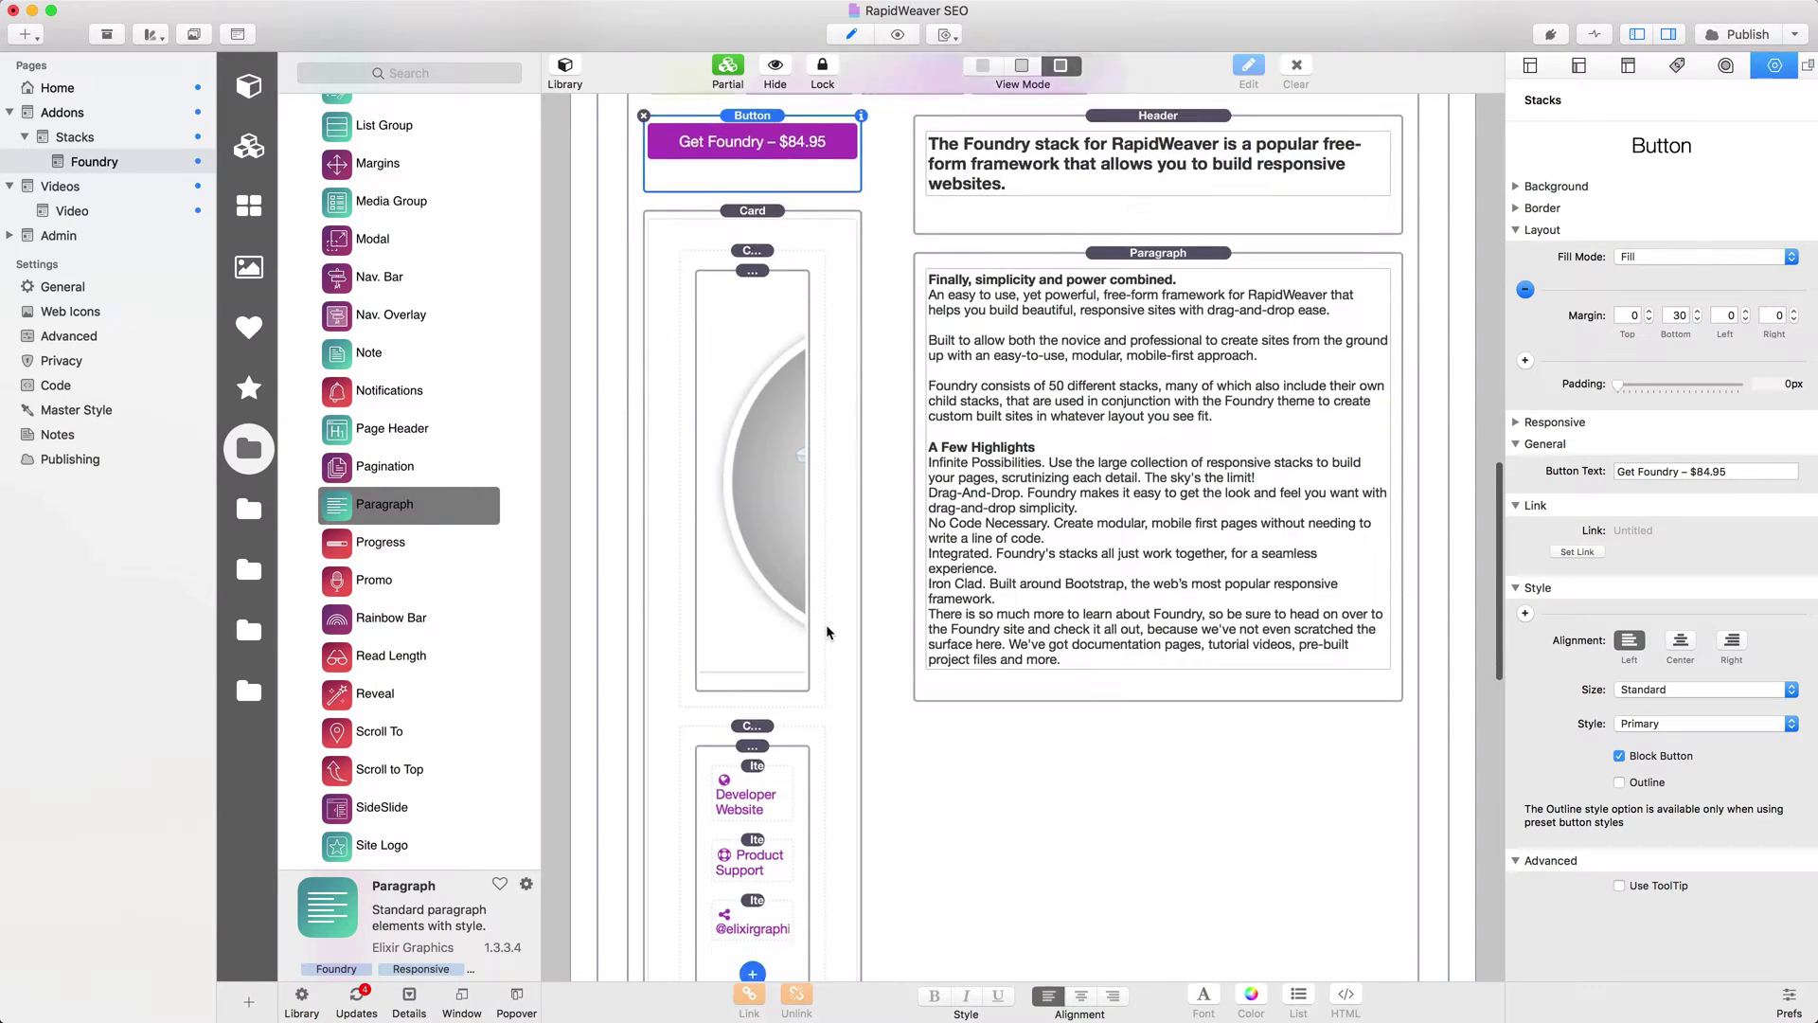
left_click(749, 520)
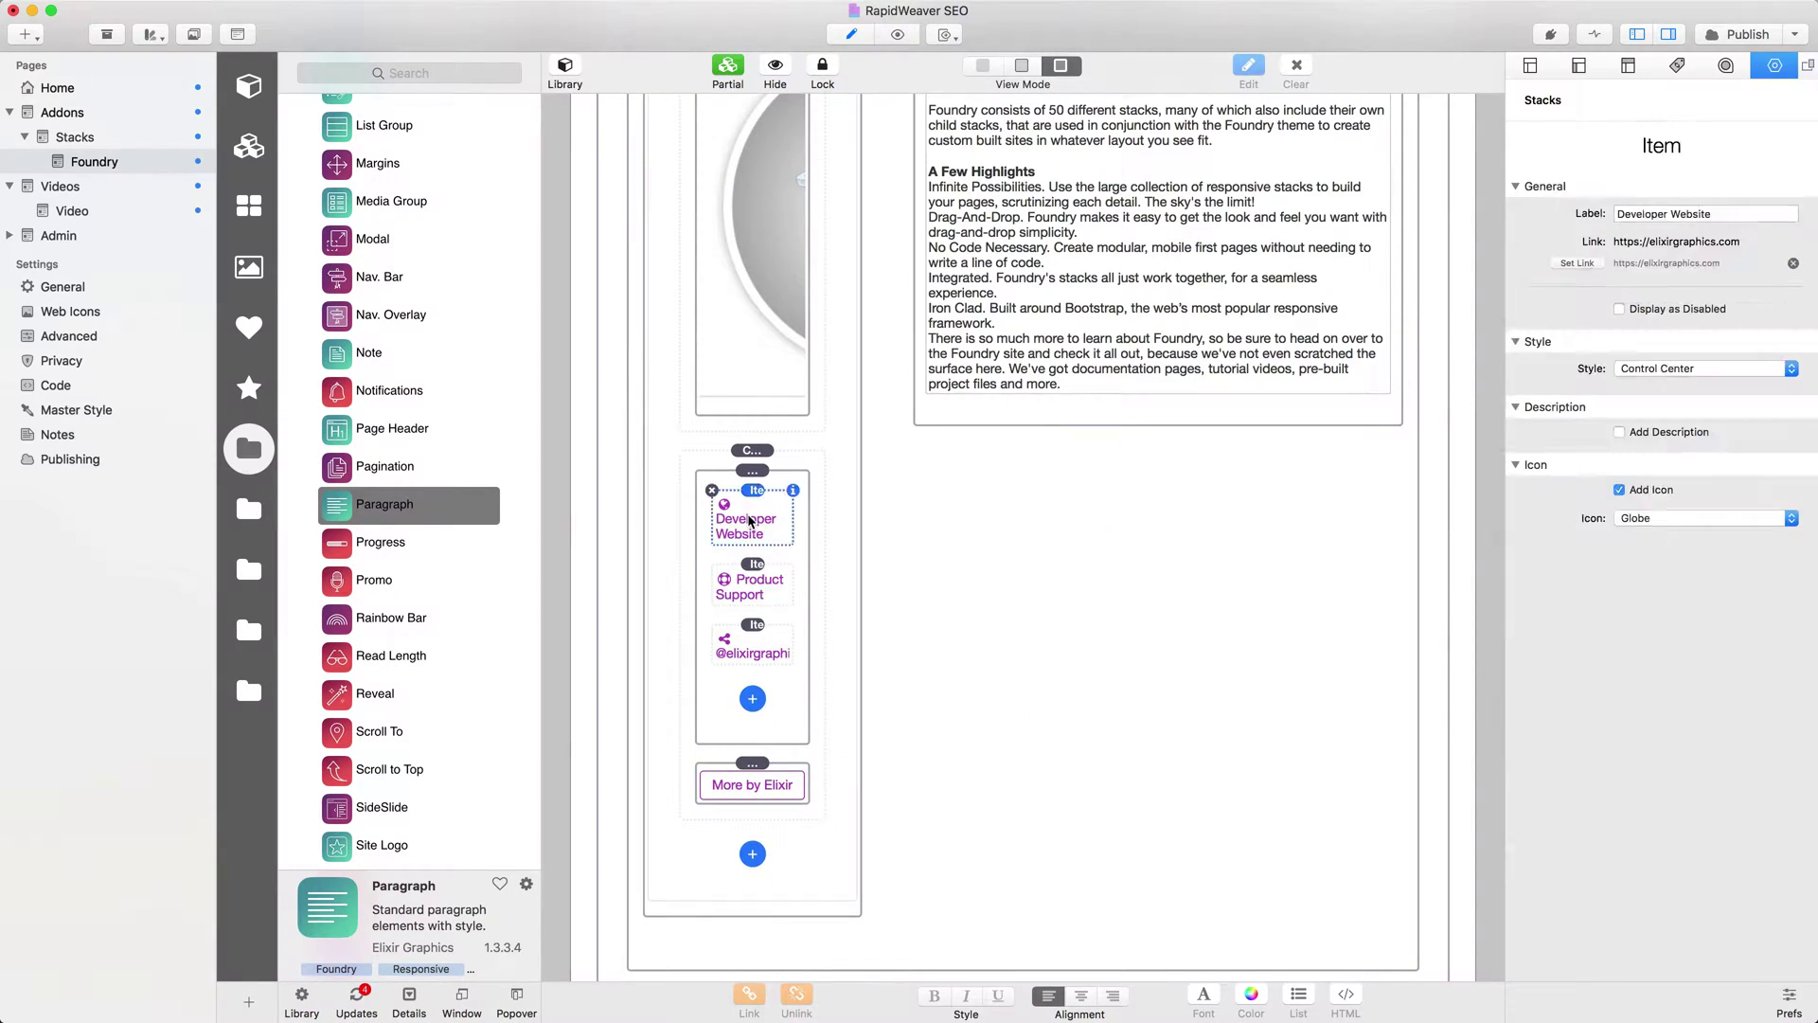
left_click(750, 580)
left_click(755, 640)
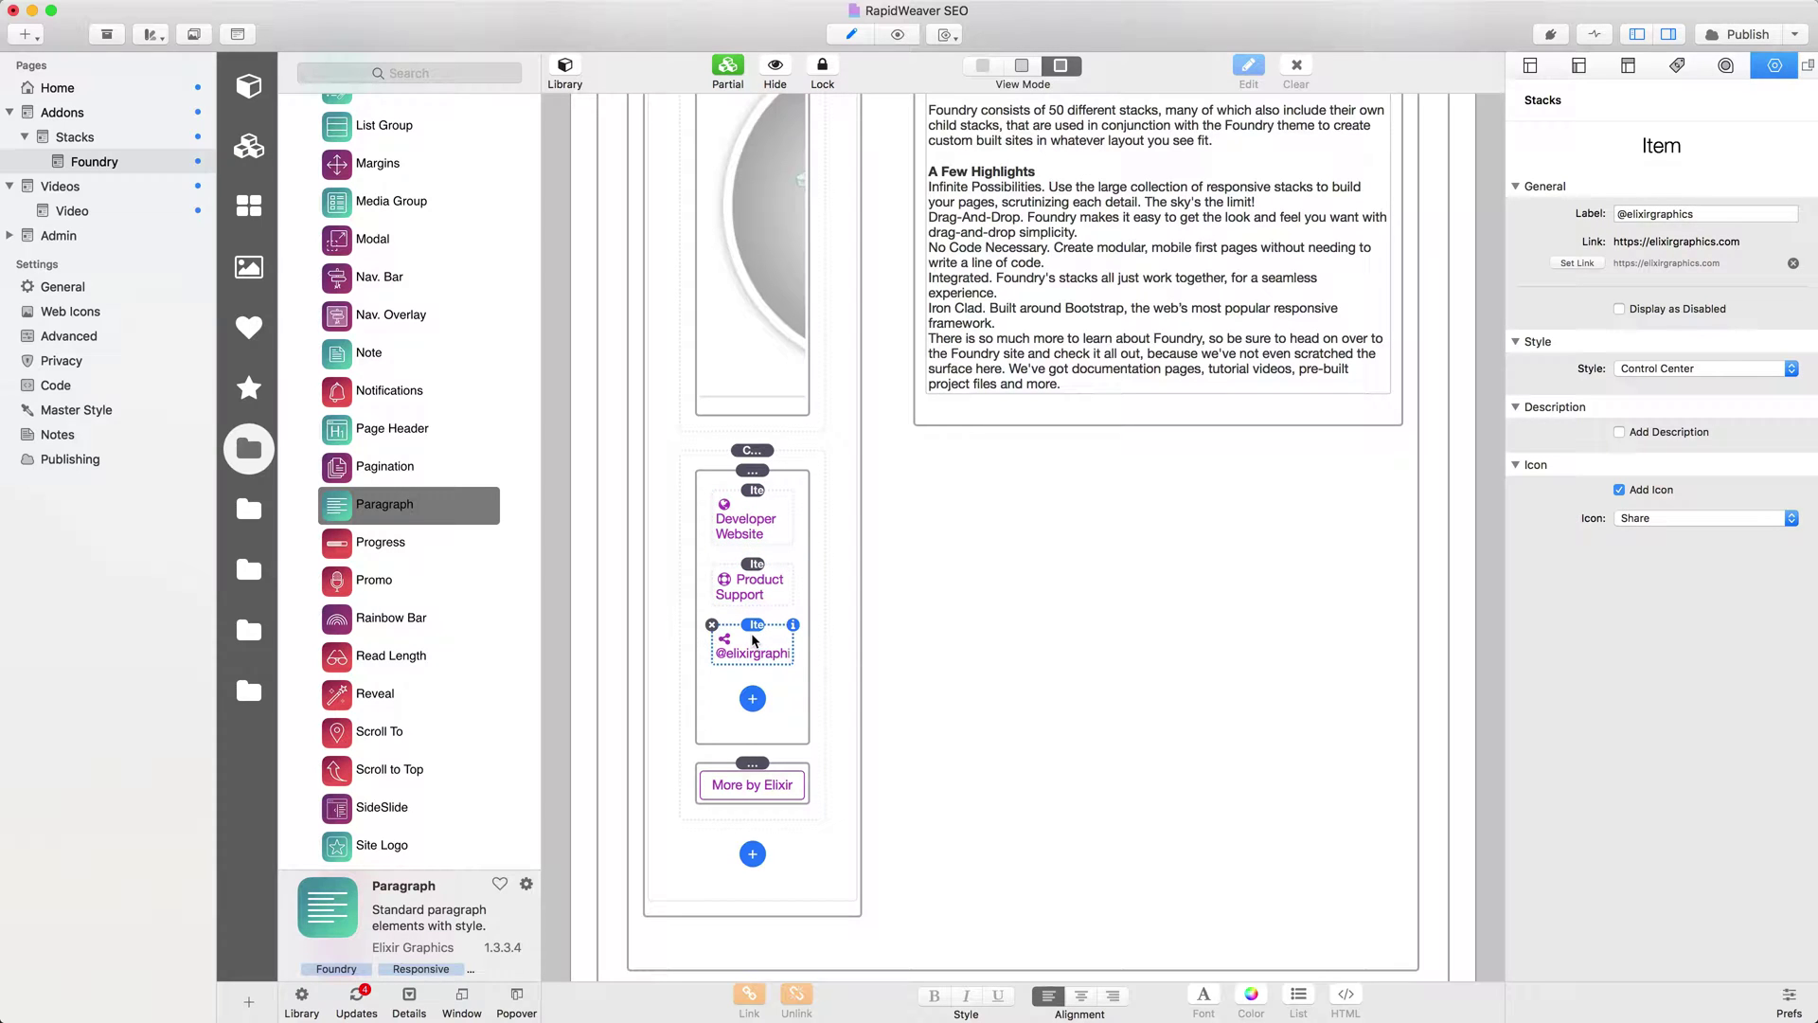
left_click(761, 508)
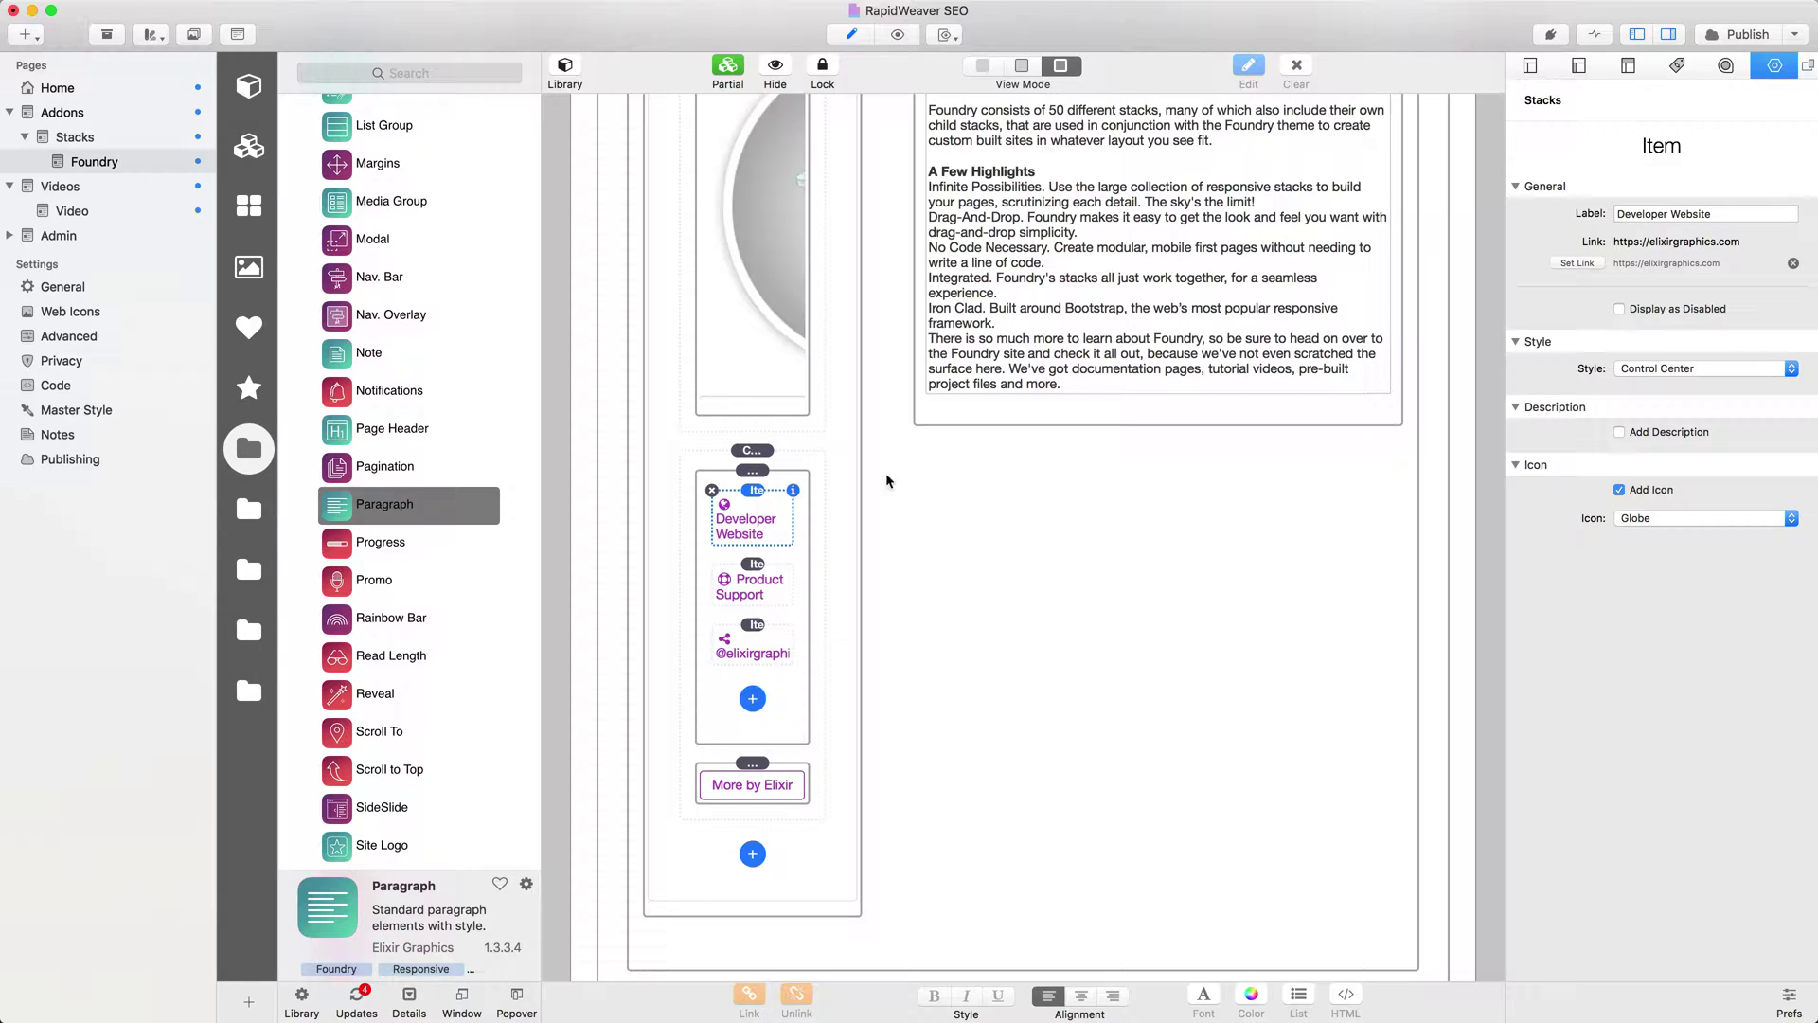
triple_click(1644, 216)
double_click(1643, 216)
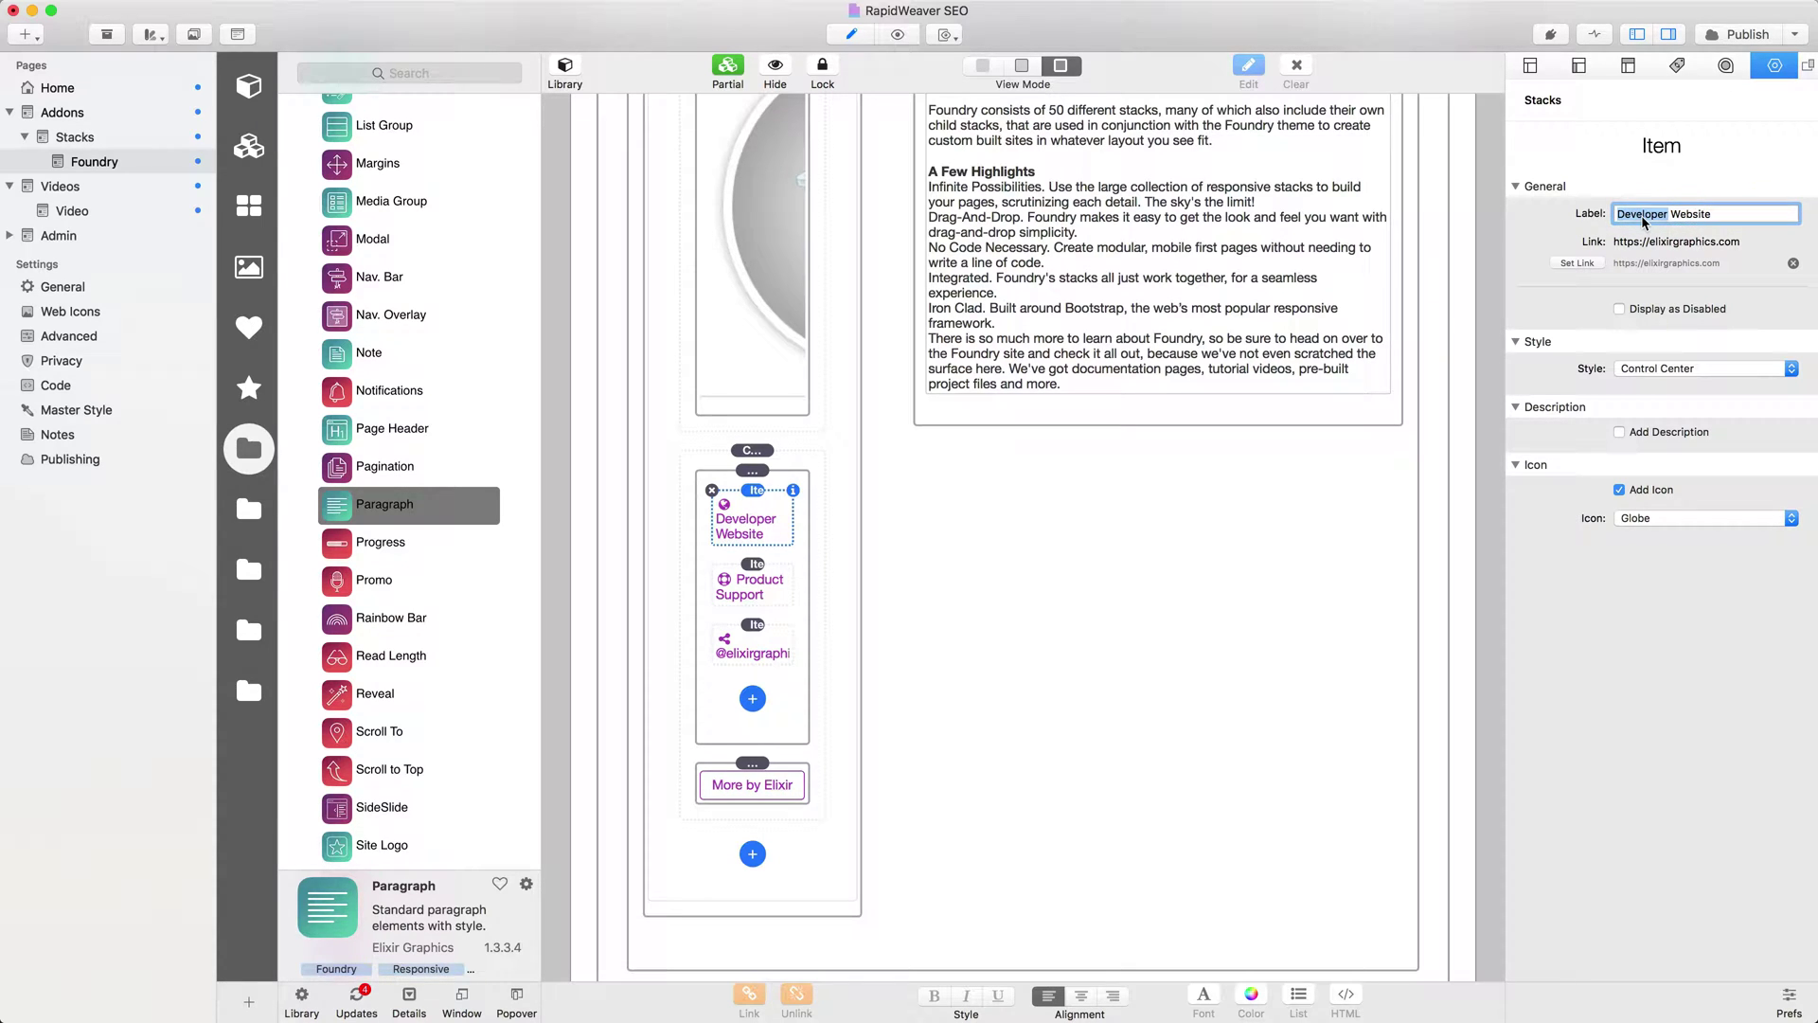
type("Elixir Graphics")
key("shift+super+Left")
left_click(1624, 214)
left_click_drag(1690, 214, 1540, 217)
Give the Elixir Graphics Website item's link the title attribute "Elixir makes RapidWeaver addons"
left_click(1580, 264)
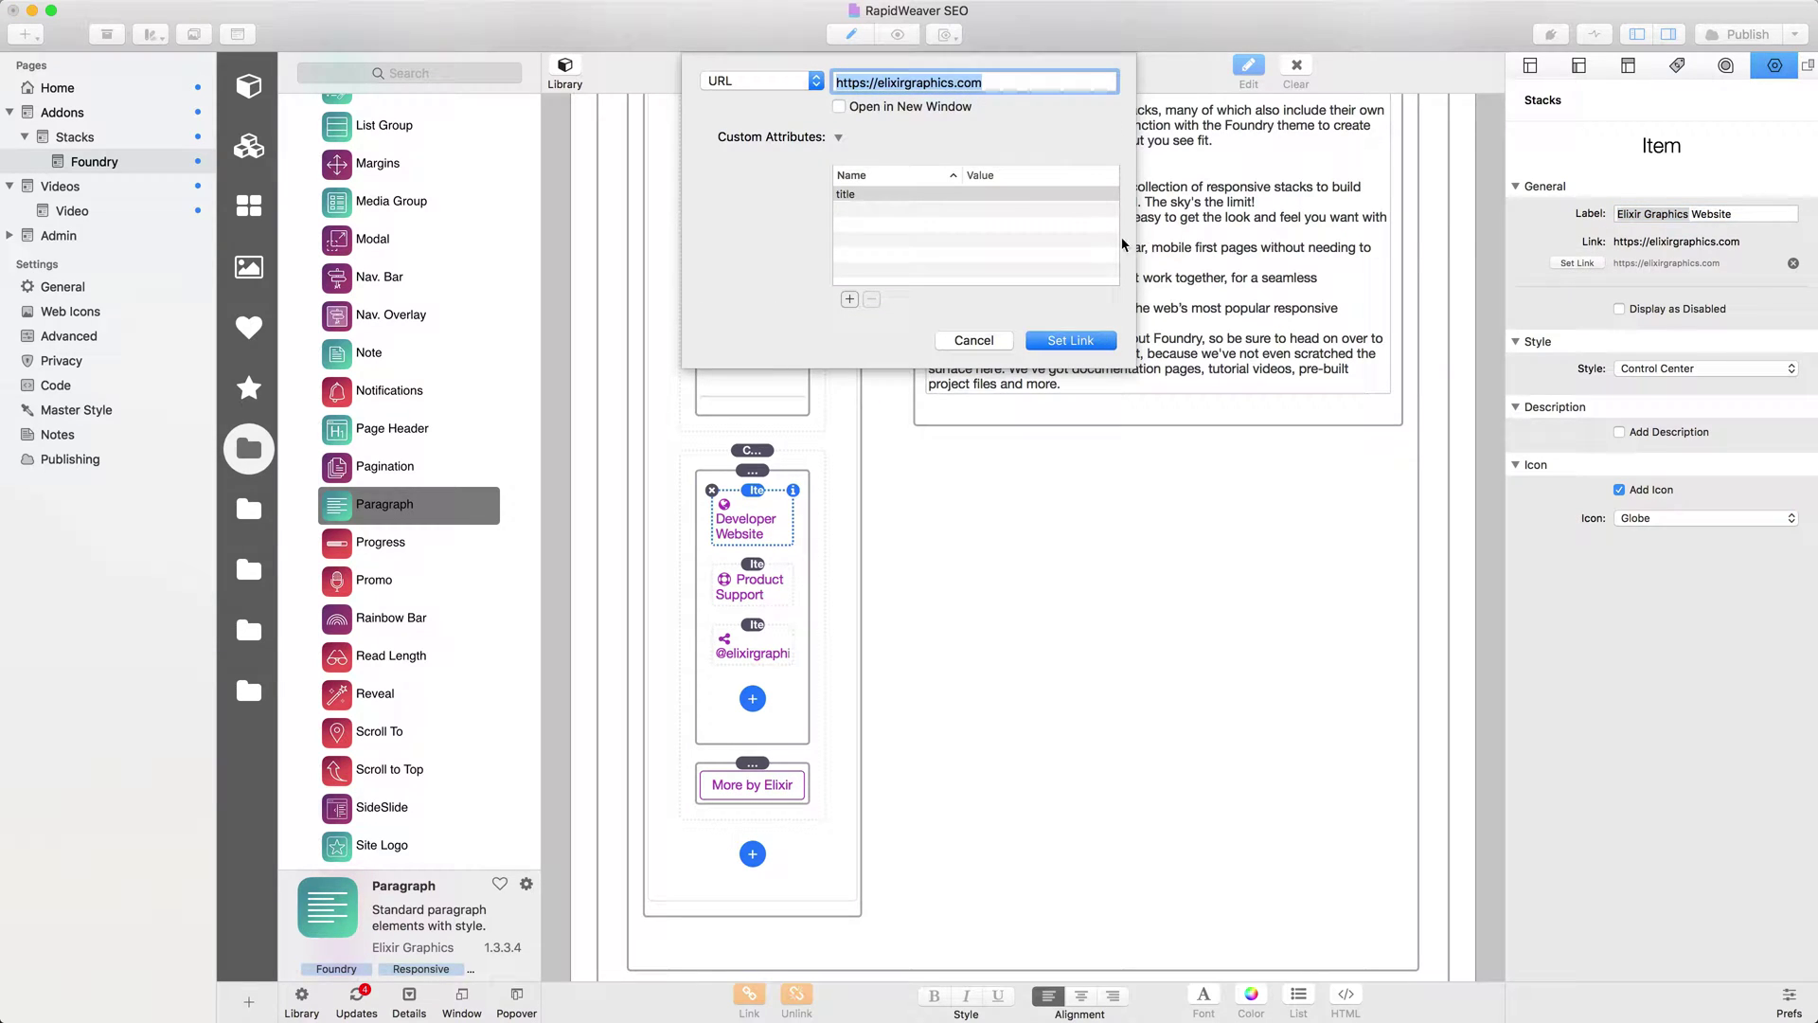
left_click(1015, 197)
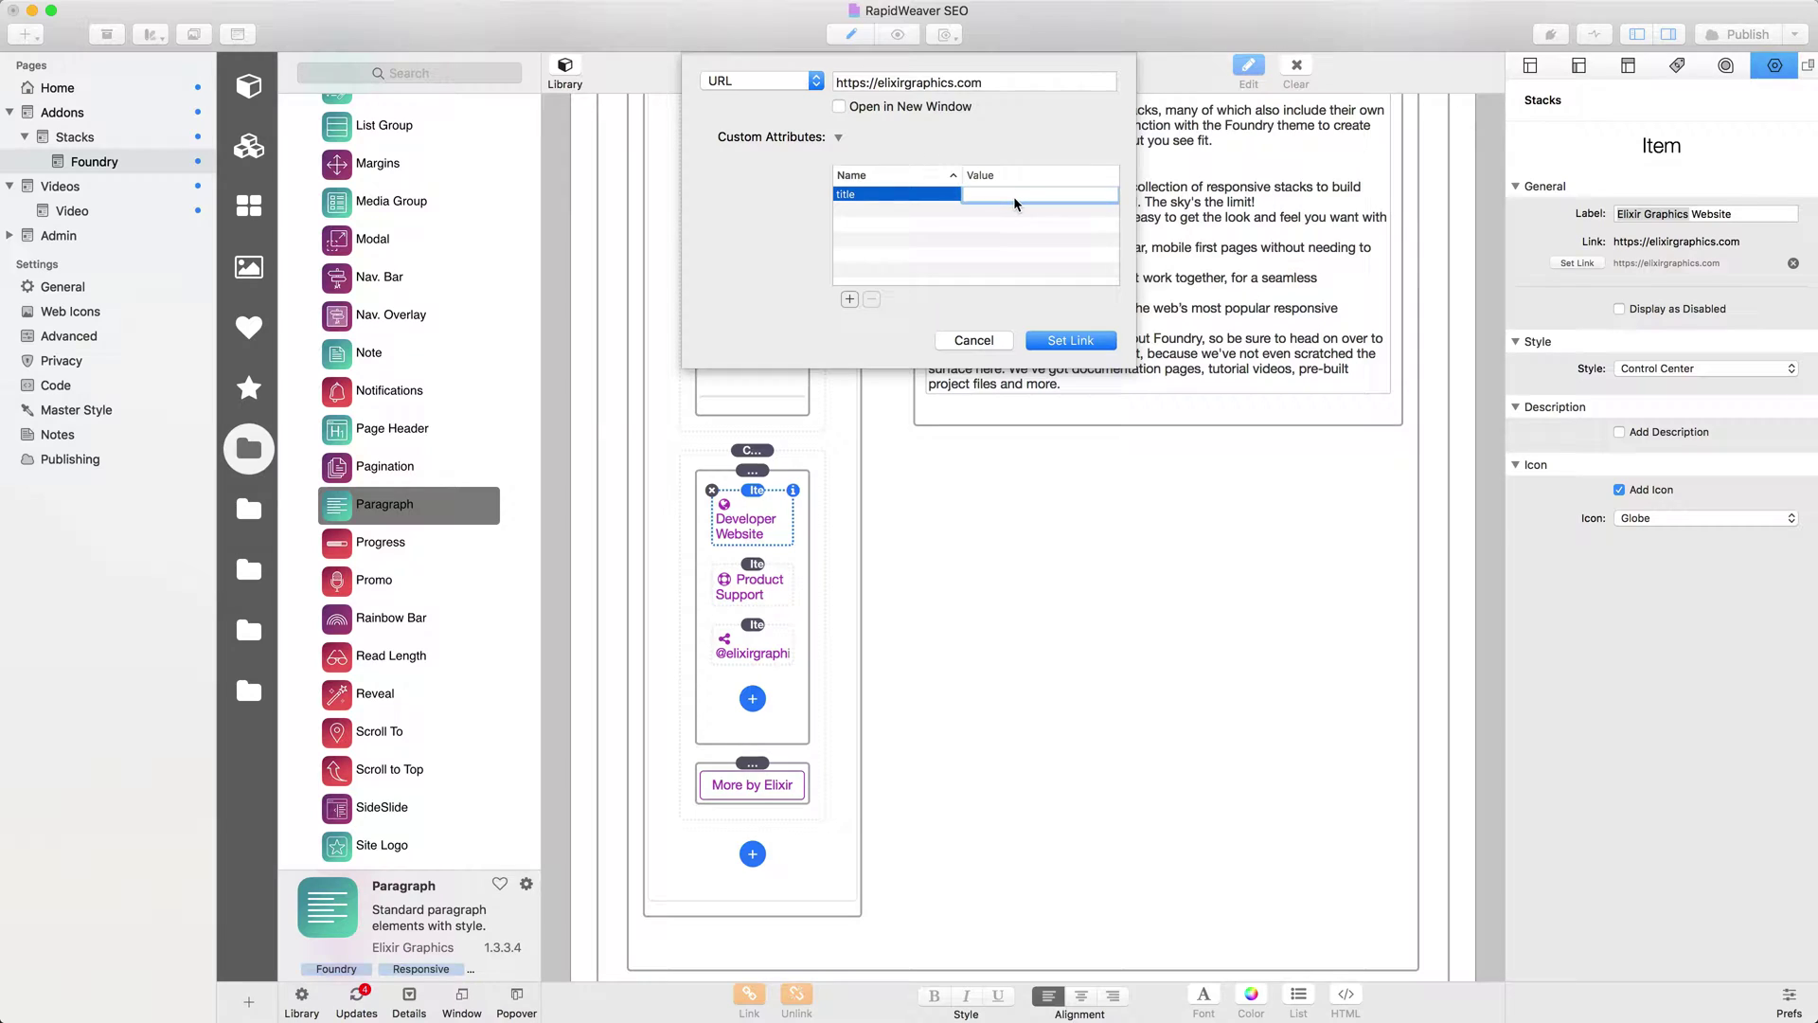
type("Vist")
key("super+a")
type("Elixir makes RapidWeaver addons")
mouse_move(1010, 194)
left_mouse_down()
mouse_move(1129, 203)
mouse_move(985, 201)
left_mouse_up()
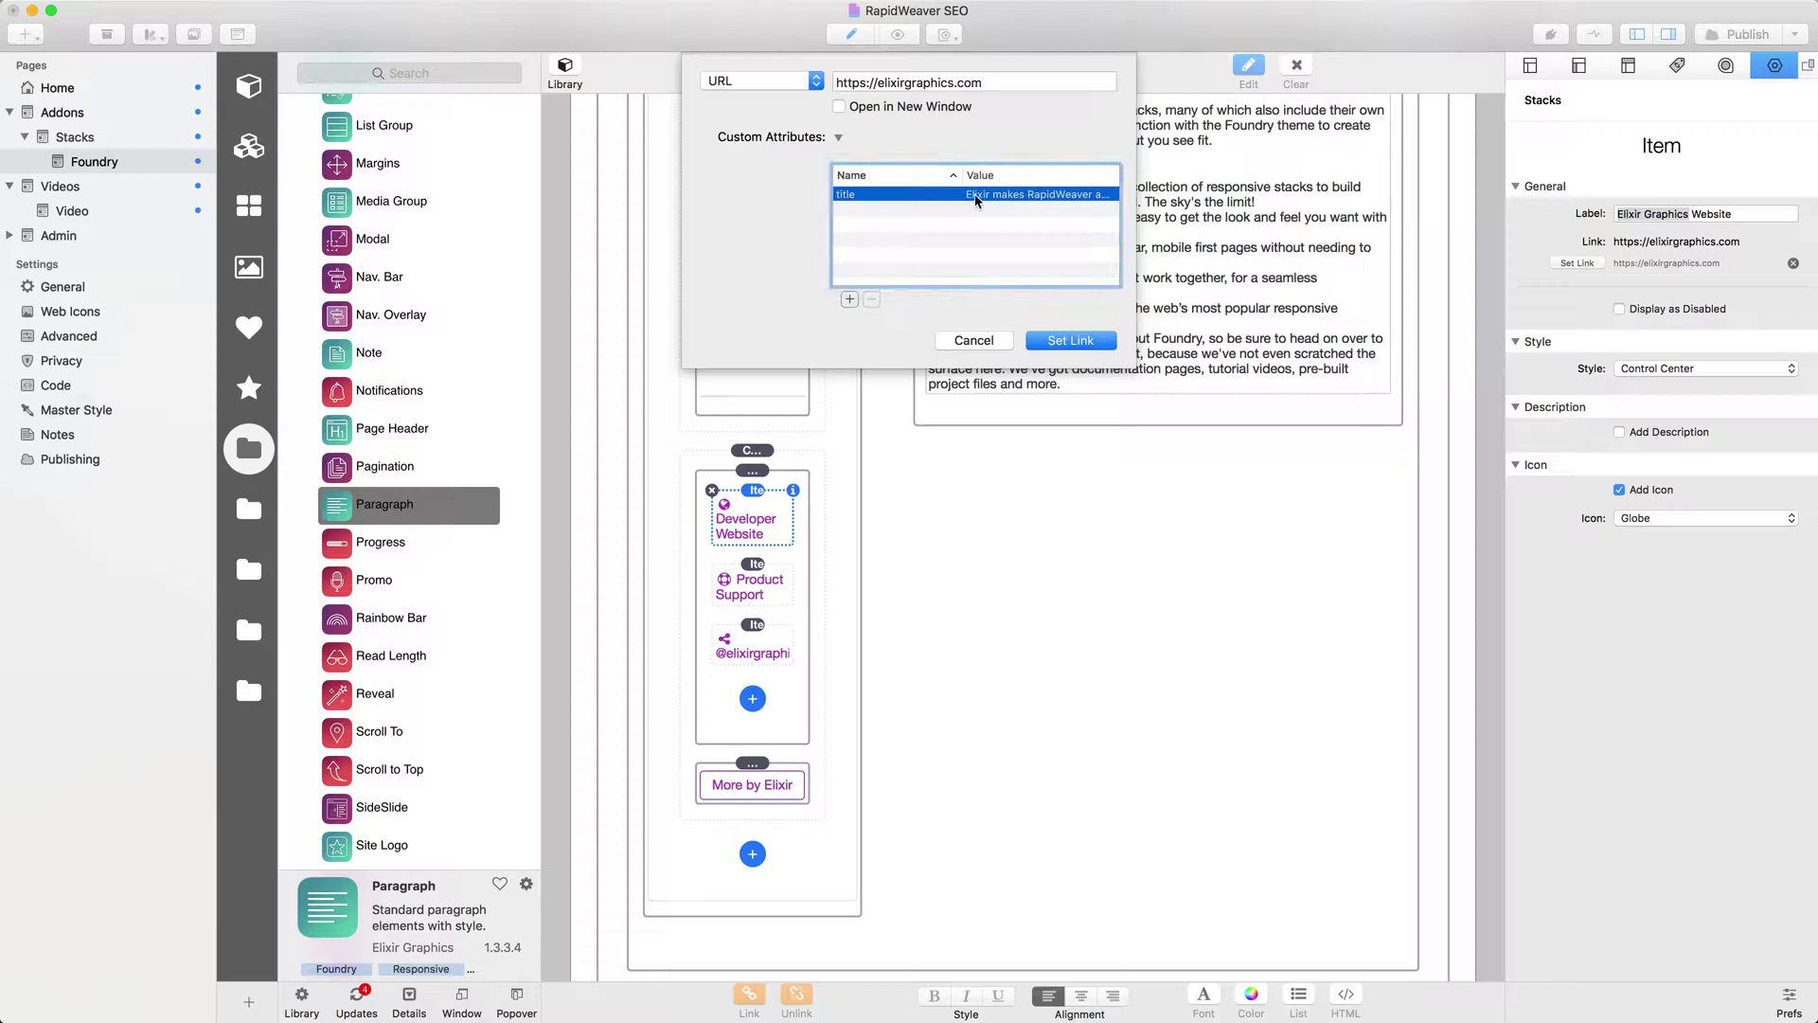
left_click(980, 195)
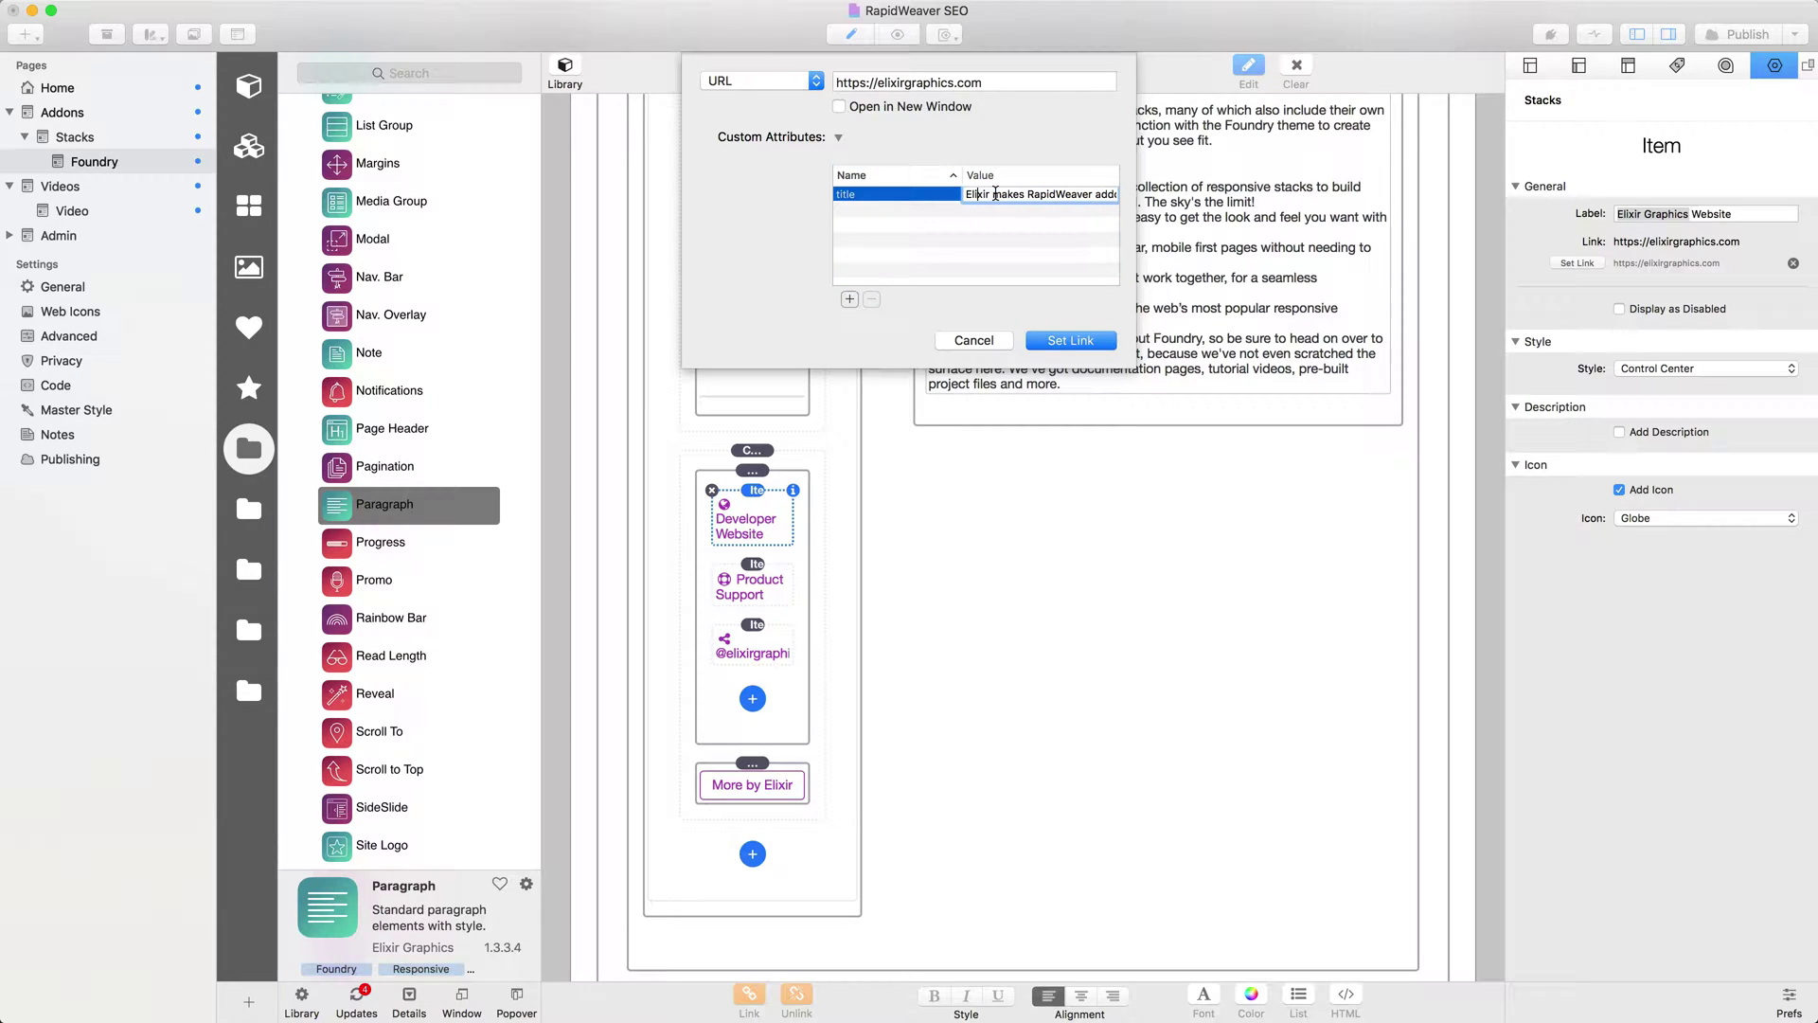
left_click(1071, 342)
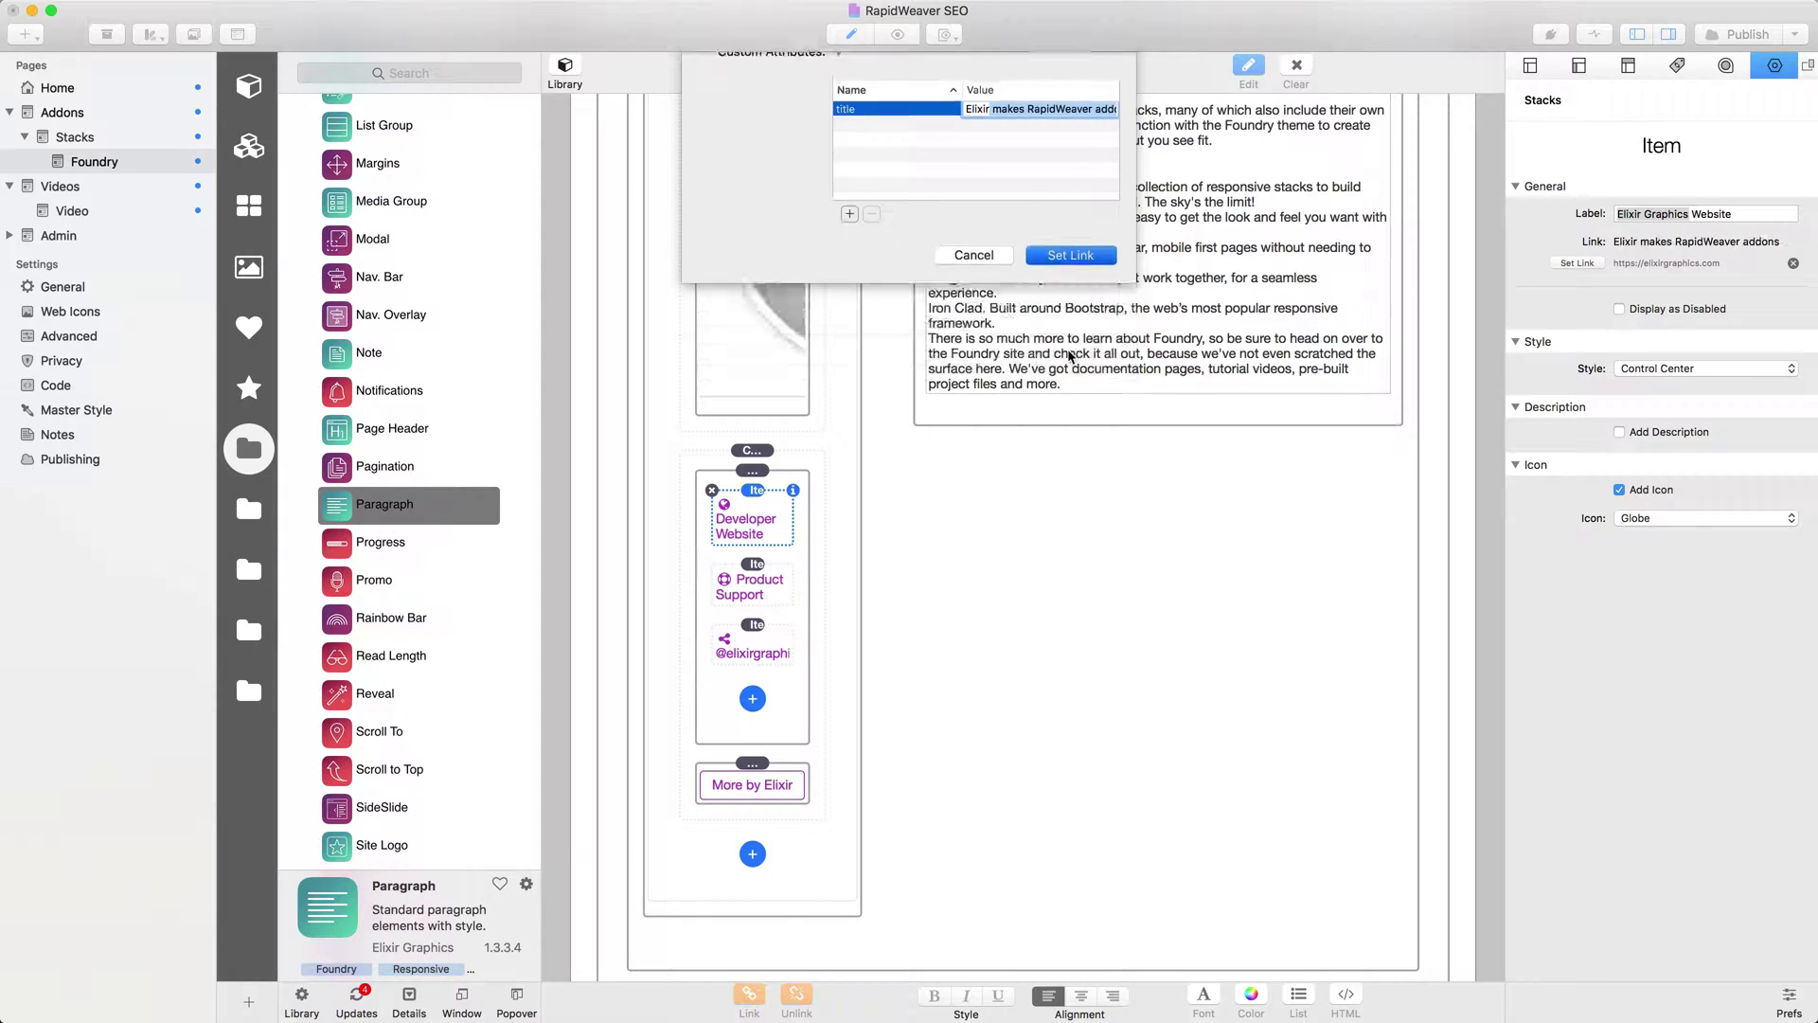
Relabel the Product Support item in the developer card as "Foundry Support"
left_click(744, 581)
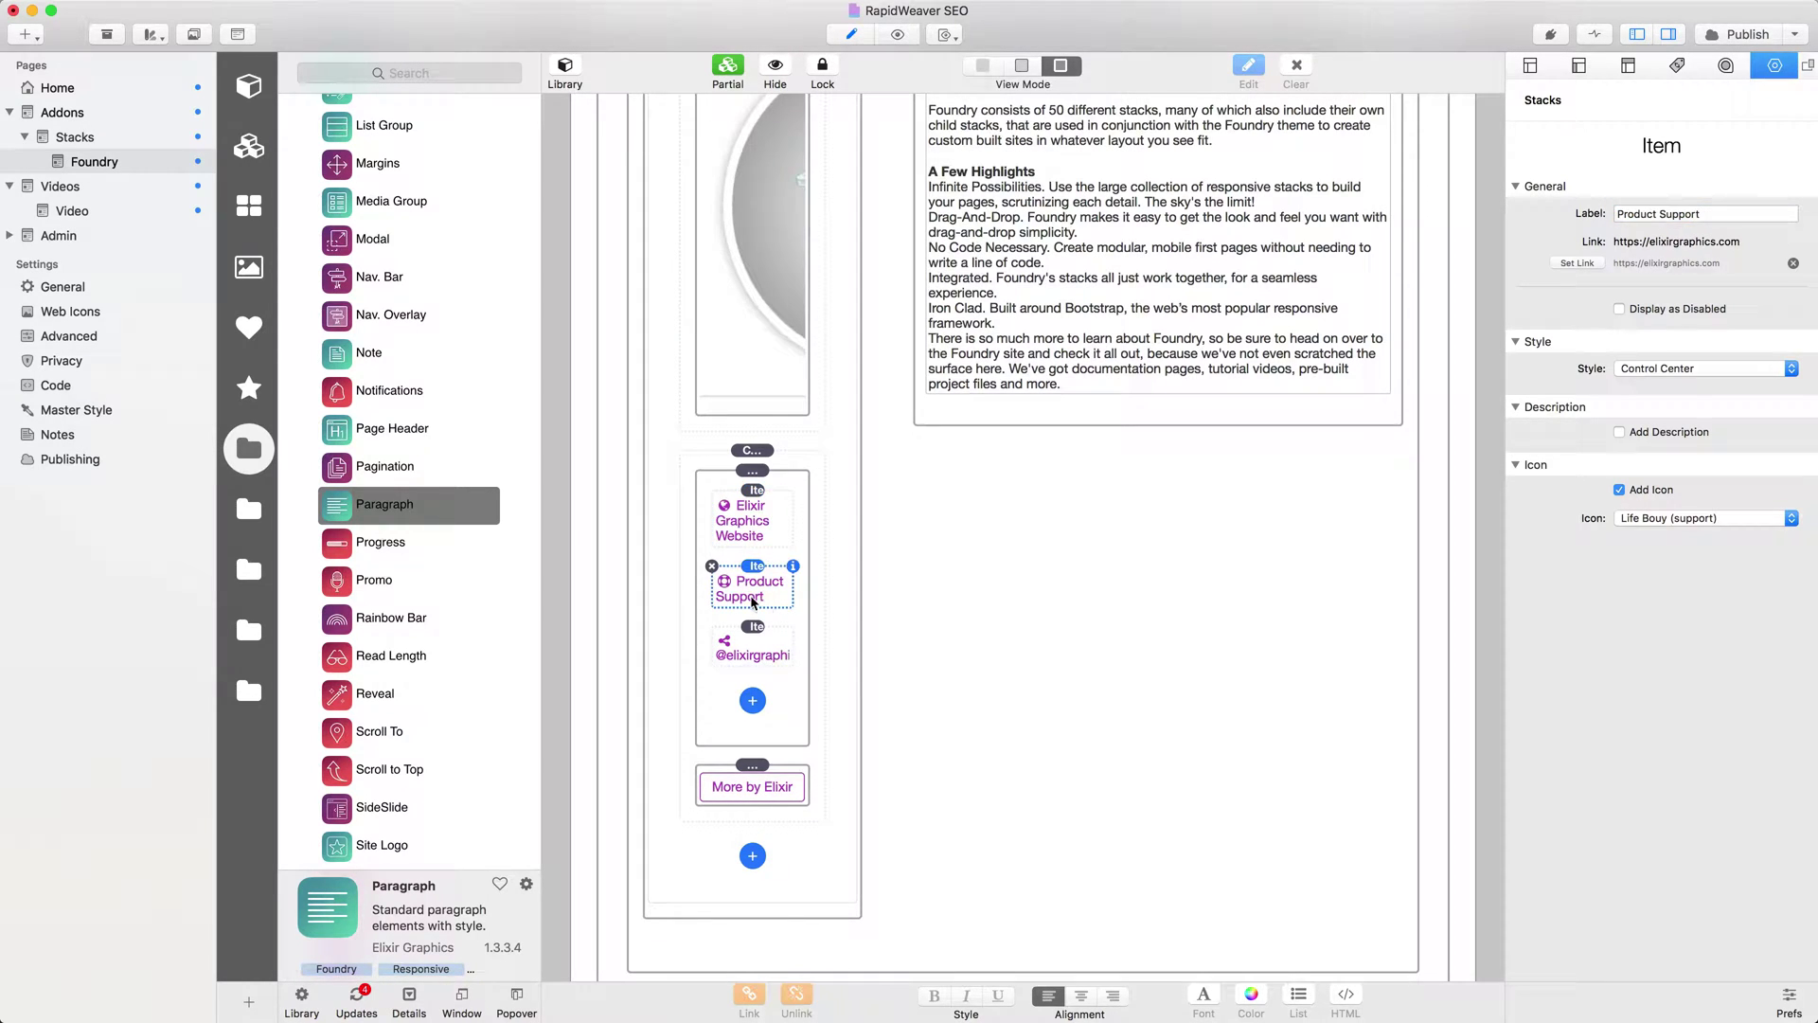
left_click(1711, 213)
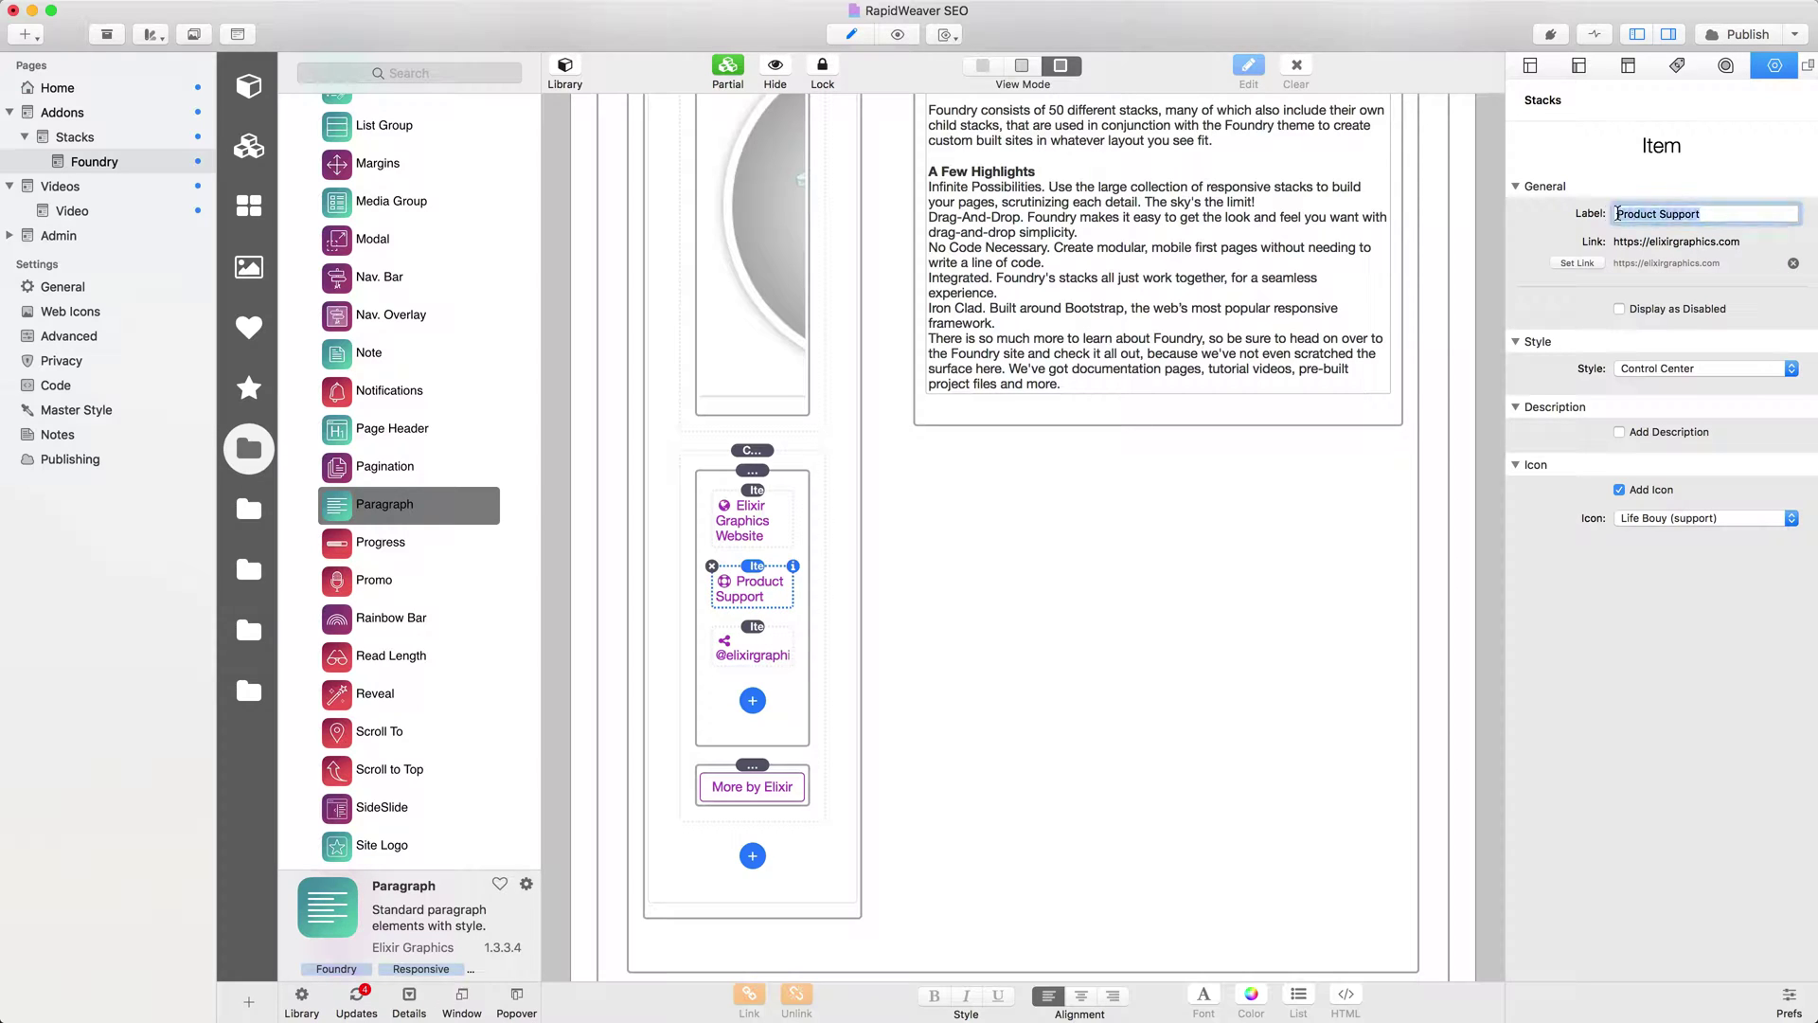
left_click_drag(1711, 213, 1616, 214)
double_click(1634, 216)
type("Foundry")
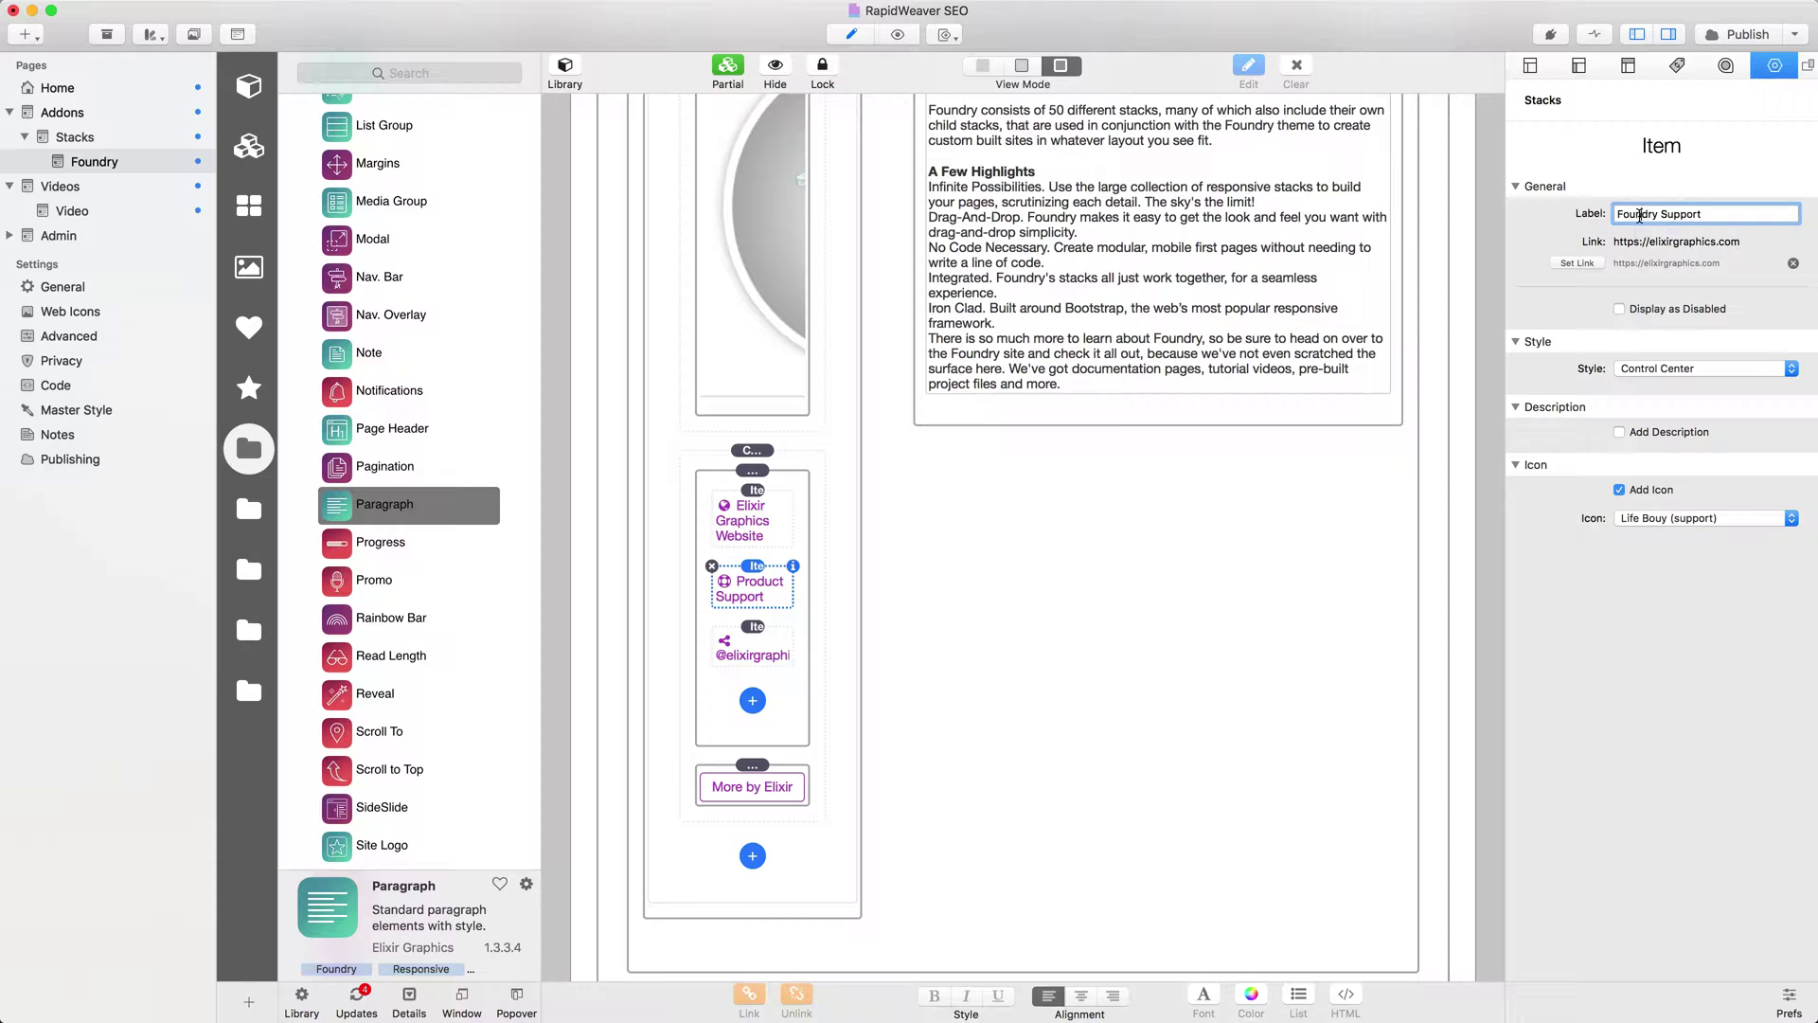
double_click(1639, 215)
Give the Foundry Support item's link the title attribute "Get support for the Foundry RapidWeaver Stack"
left_click(1577, 264)
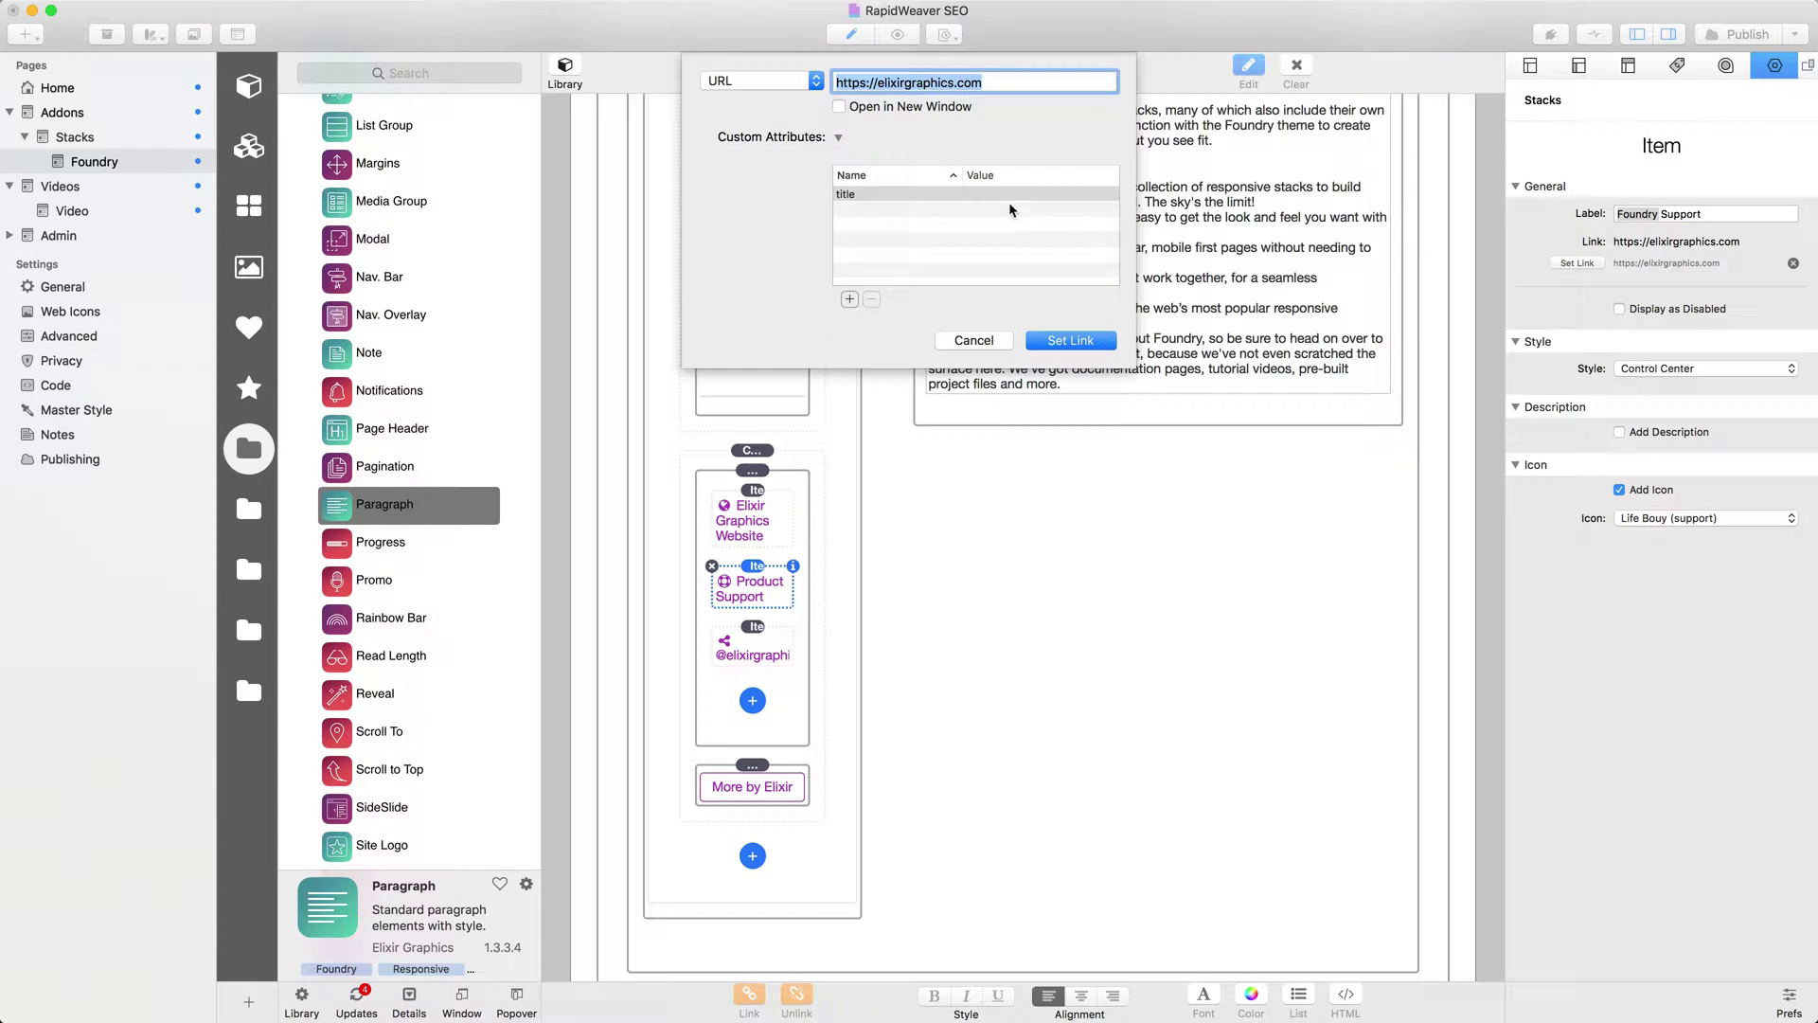
left_click(1001, 194)
left_click(1001, 195)
type("Get")
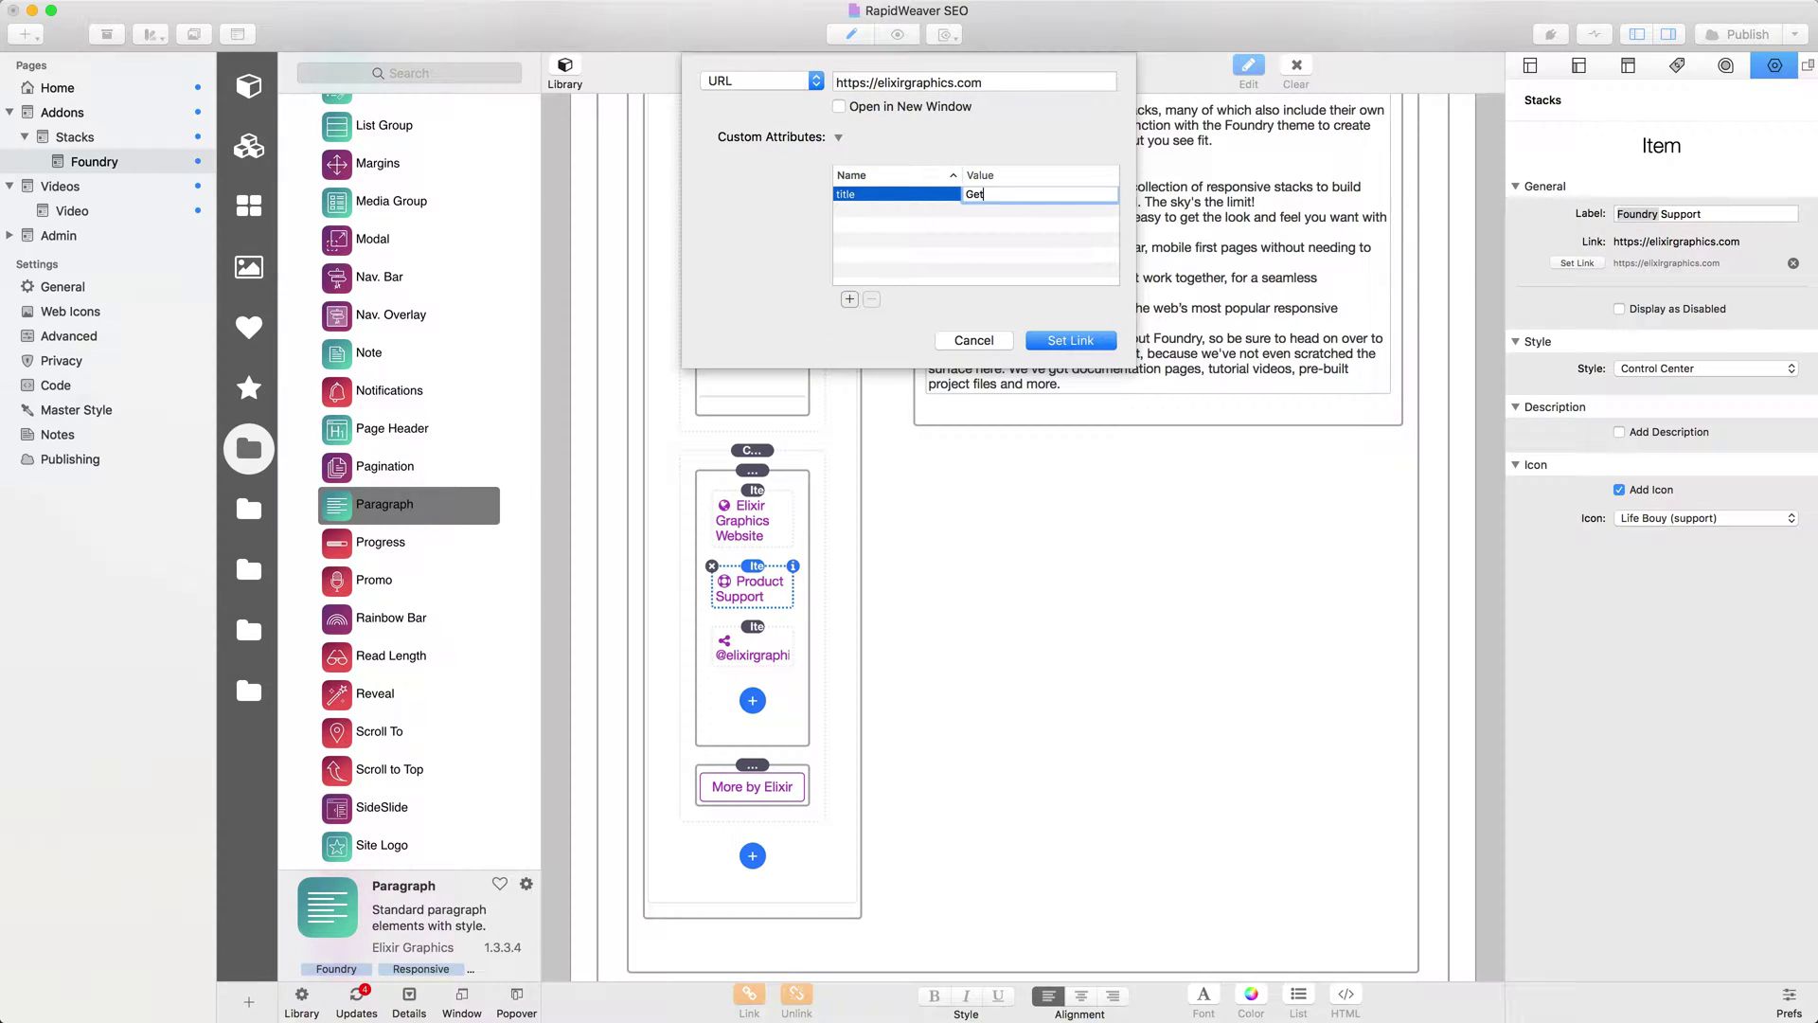
type(" support for toundrythe  RapidWeaver Stack")
key("alt+shift+Left")
key("alt+shift+Left")
left_click(1069, 345)
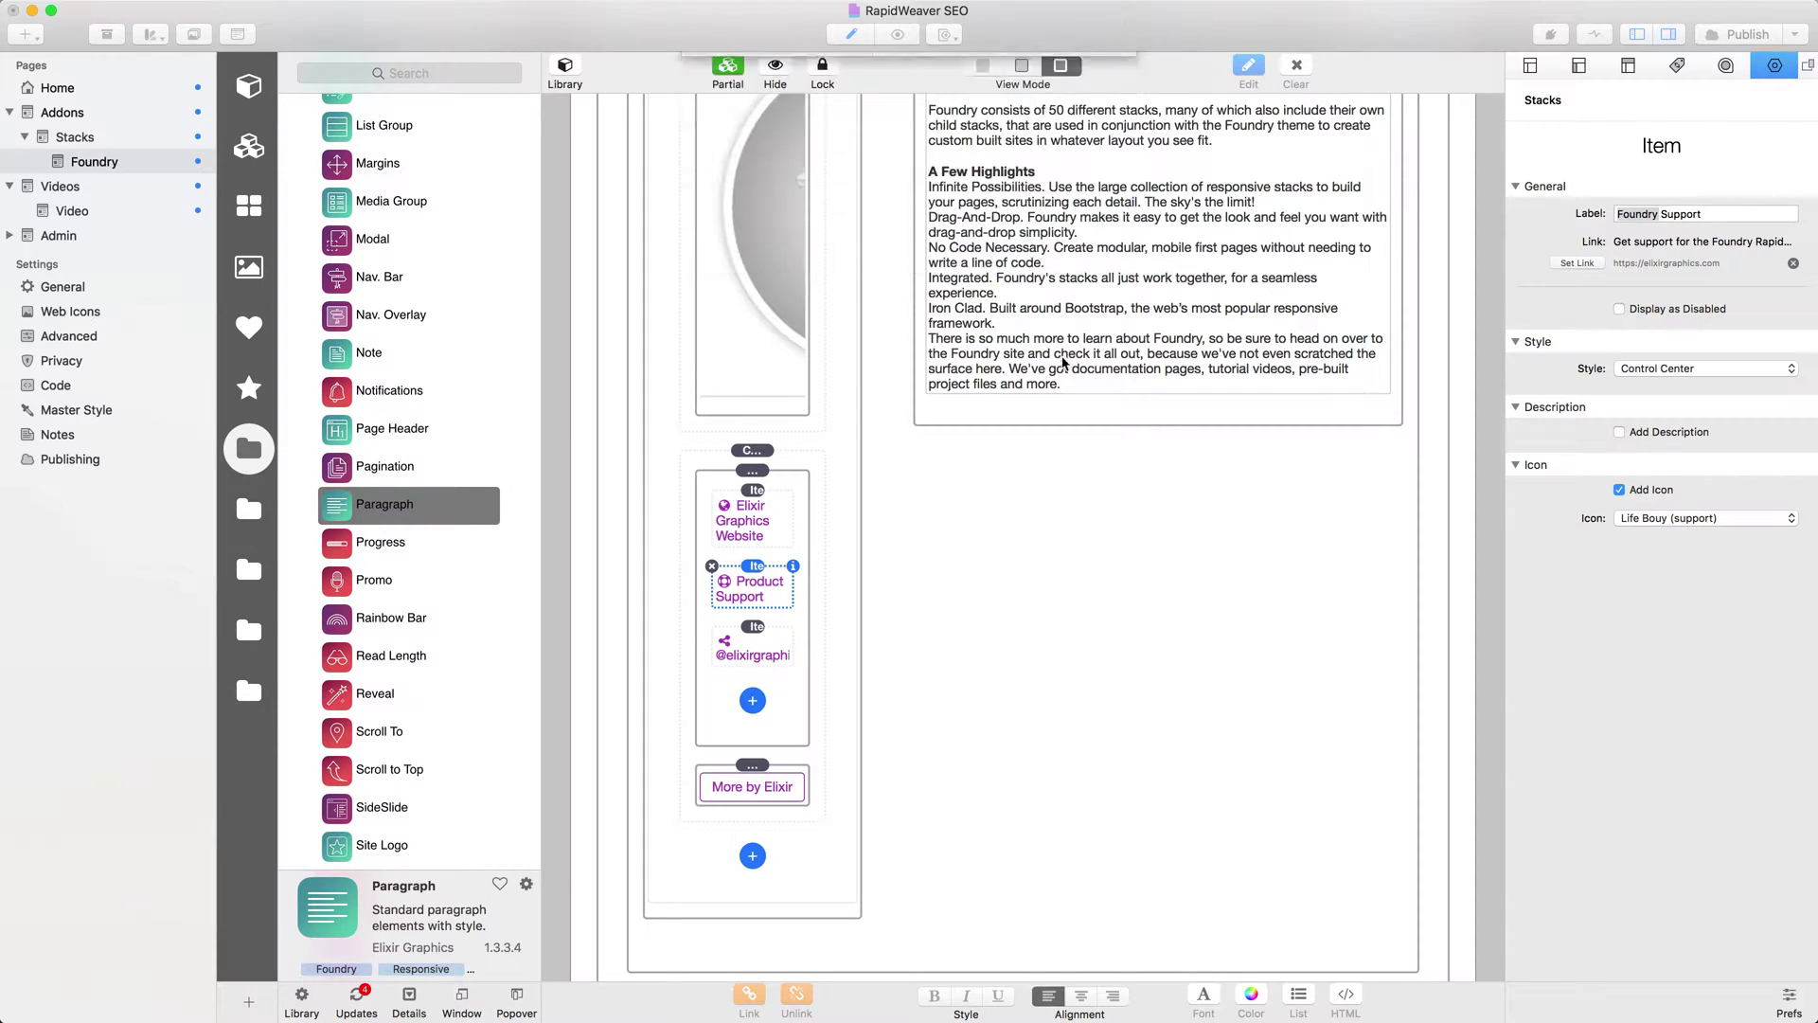
left_click(754, 649)
left_click(755, 650)
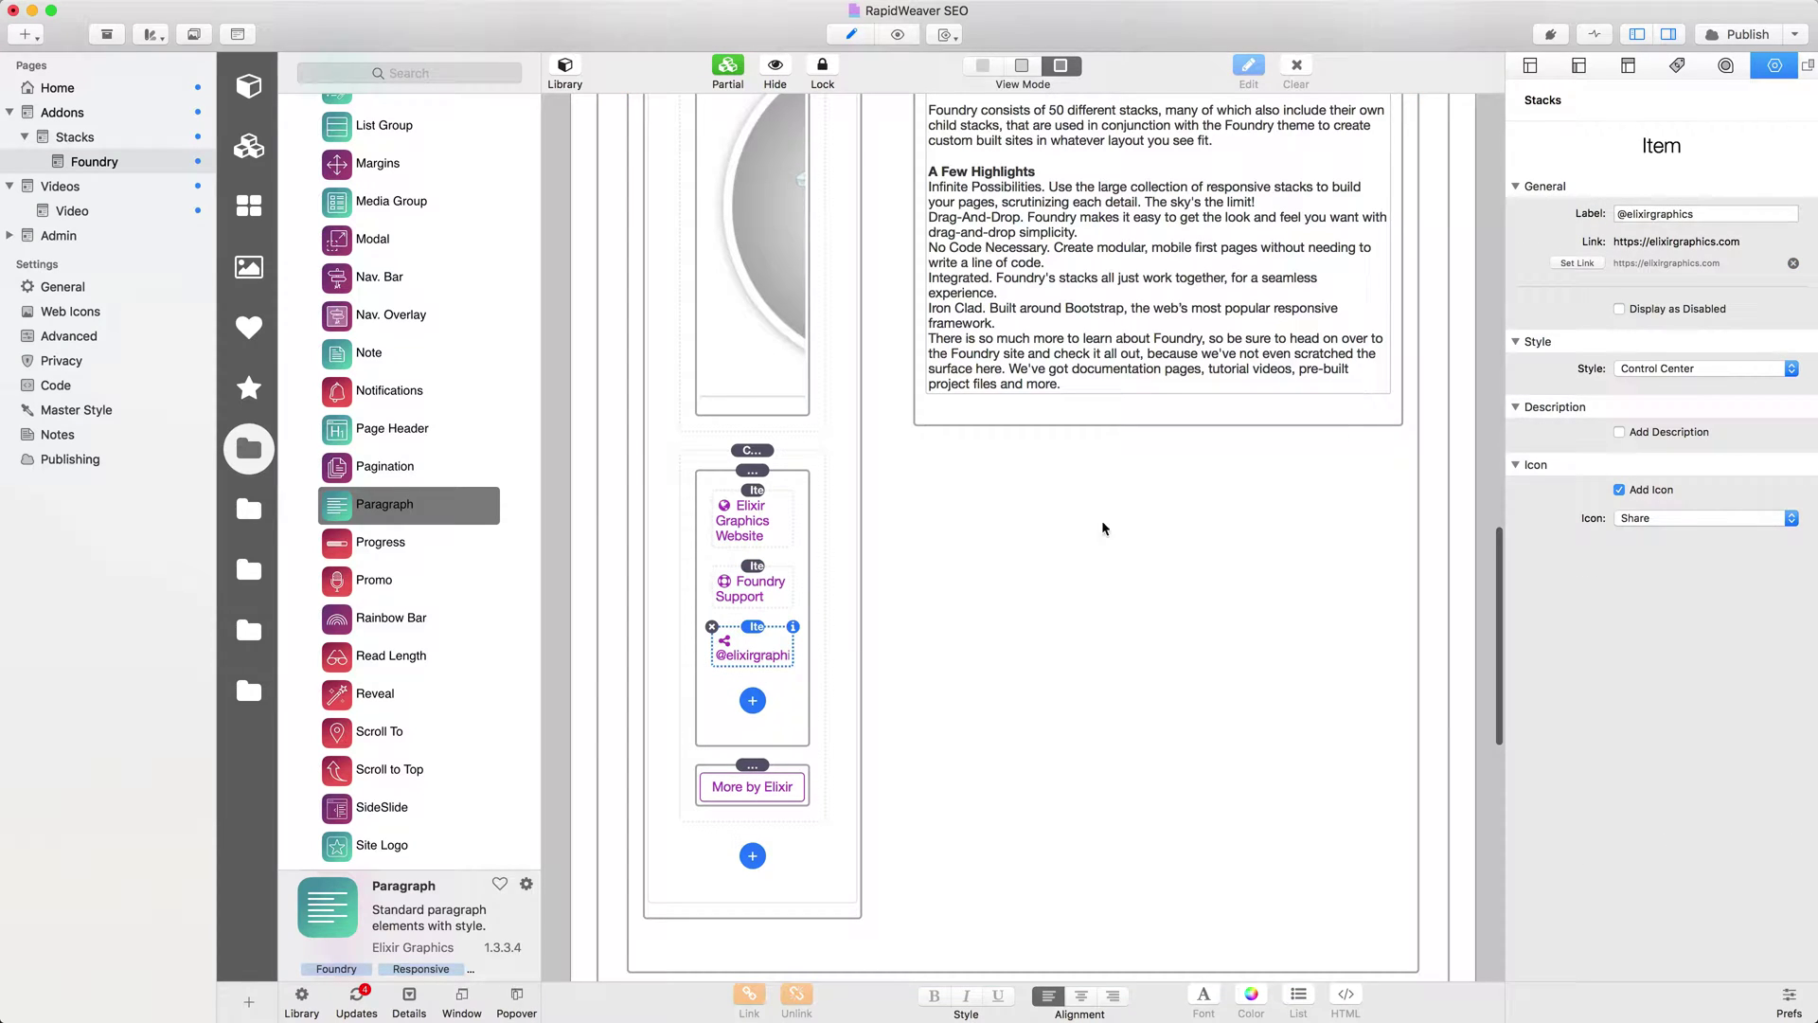
left_click(1630, 215)
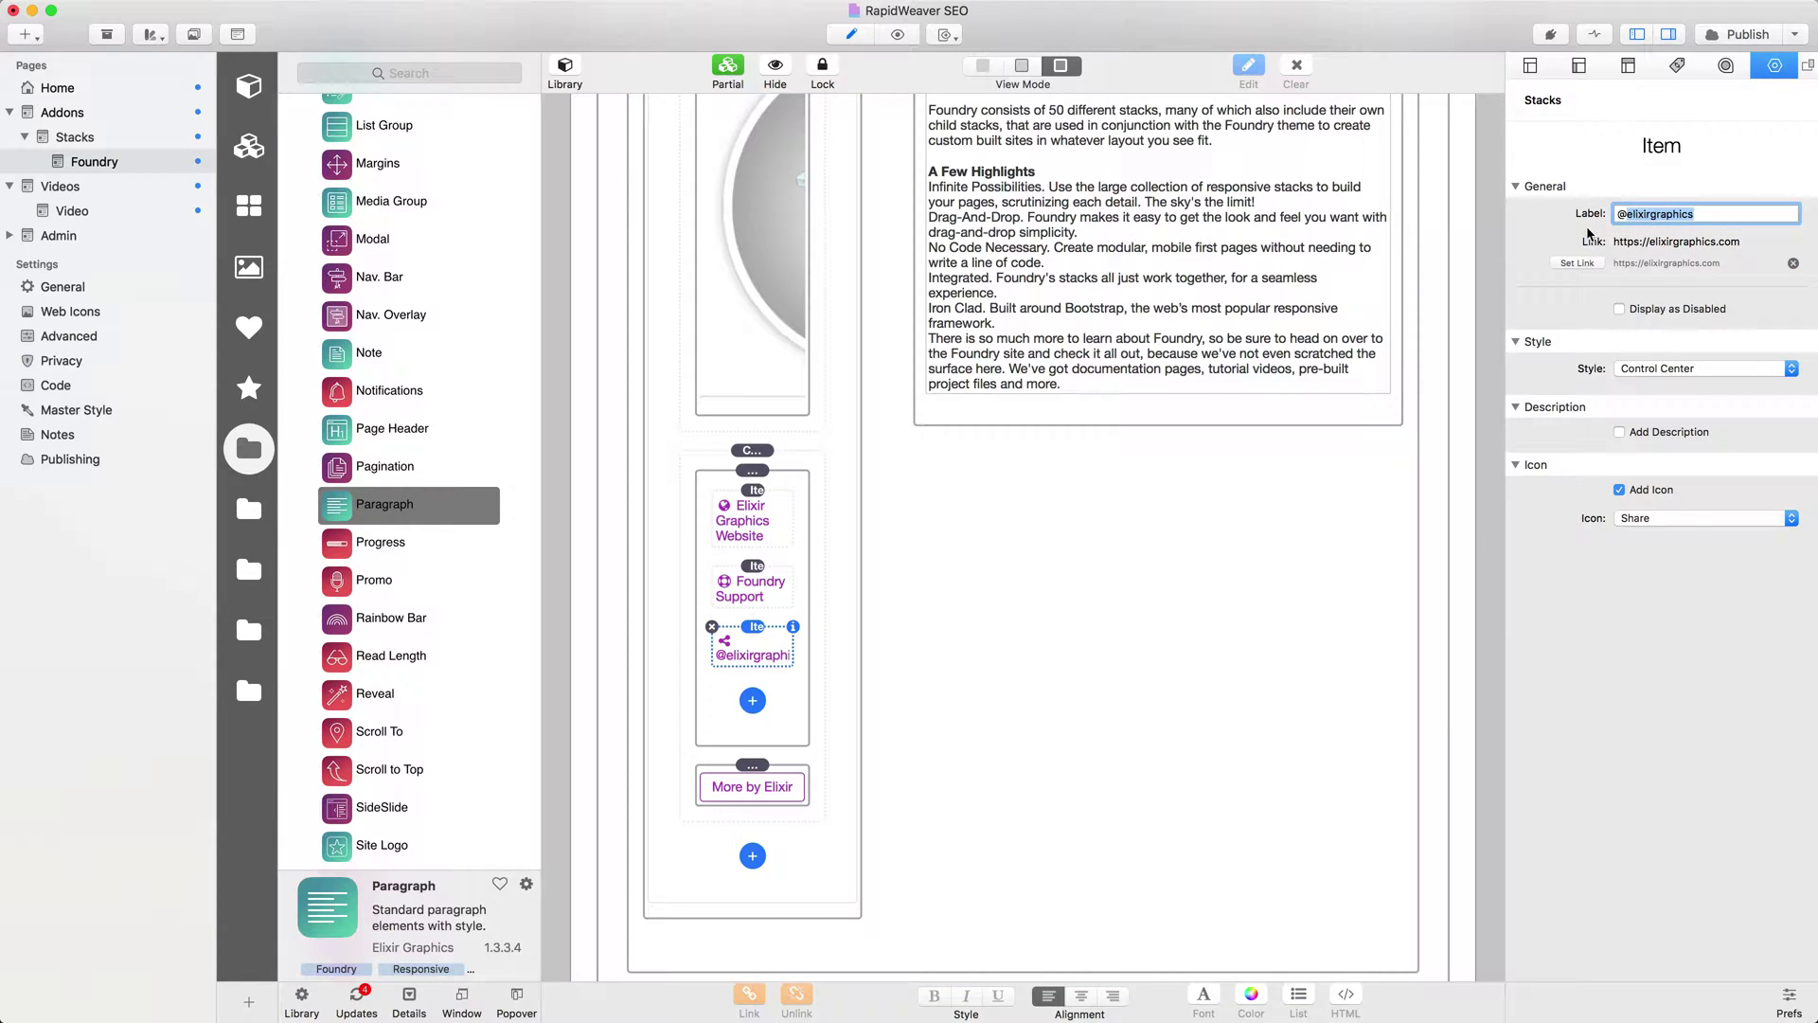
left_click(1577, 262)
double_click(970, 195)
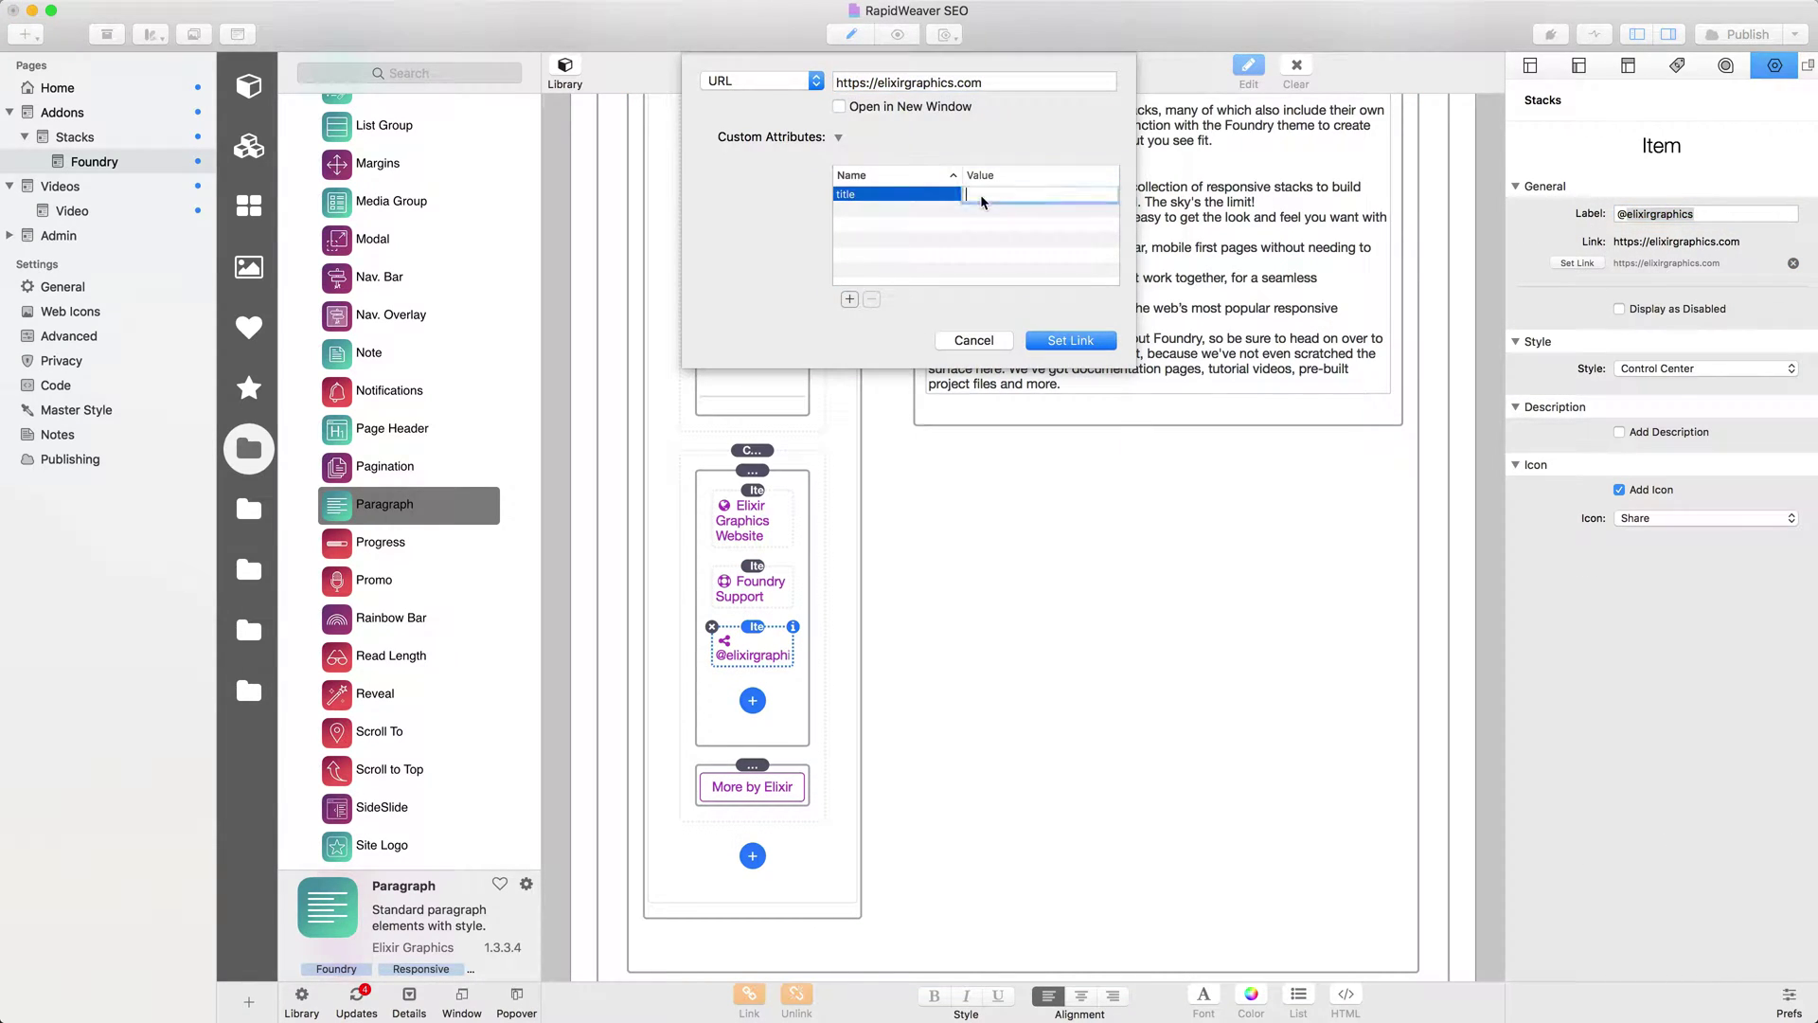
type("Read tweet")
type("s by Elixir")
type(", a RapidWeaver addon")
type(" developer")
left_click(1103, 346)
left_click(1085, 644)
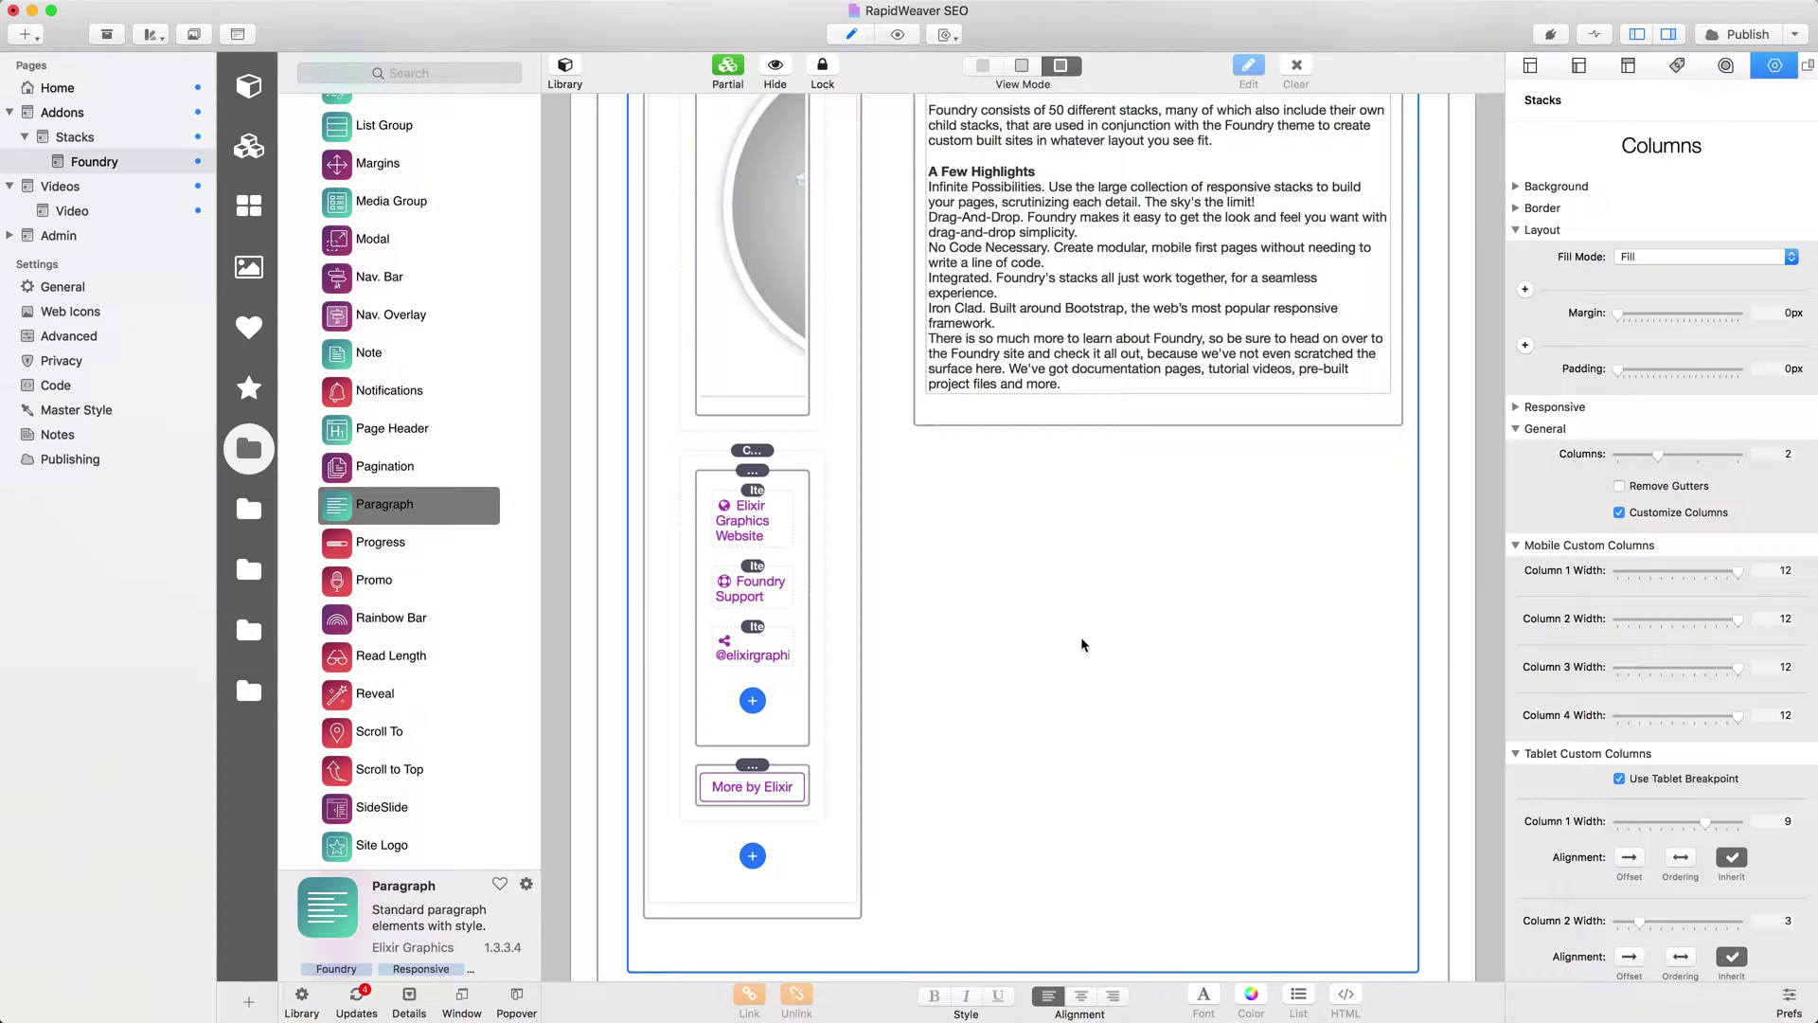
Link the More by Elixir button to the site's Addons page
left_click(745, 793)
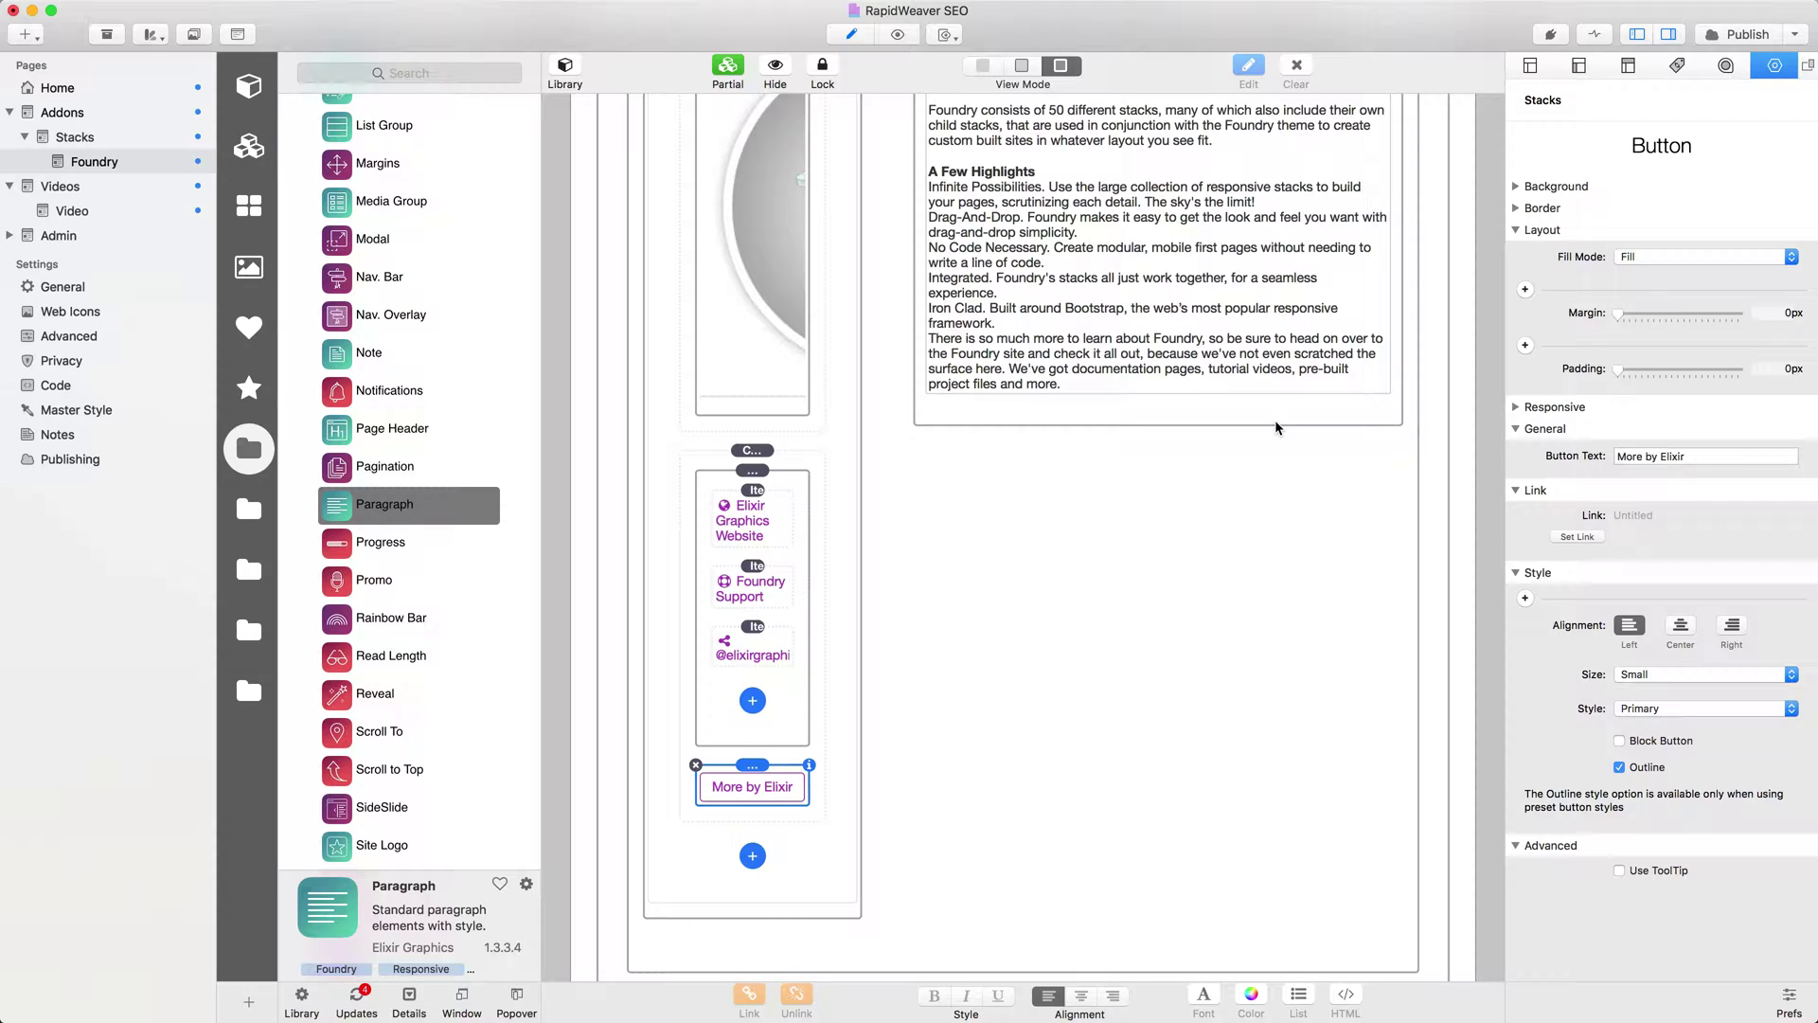
left_click(1578, 537)
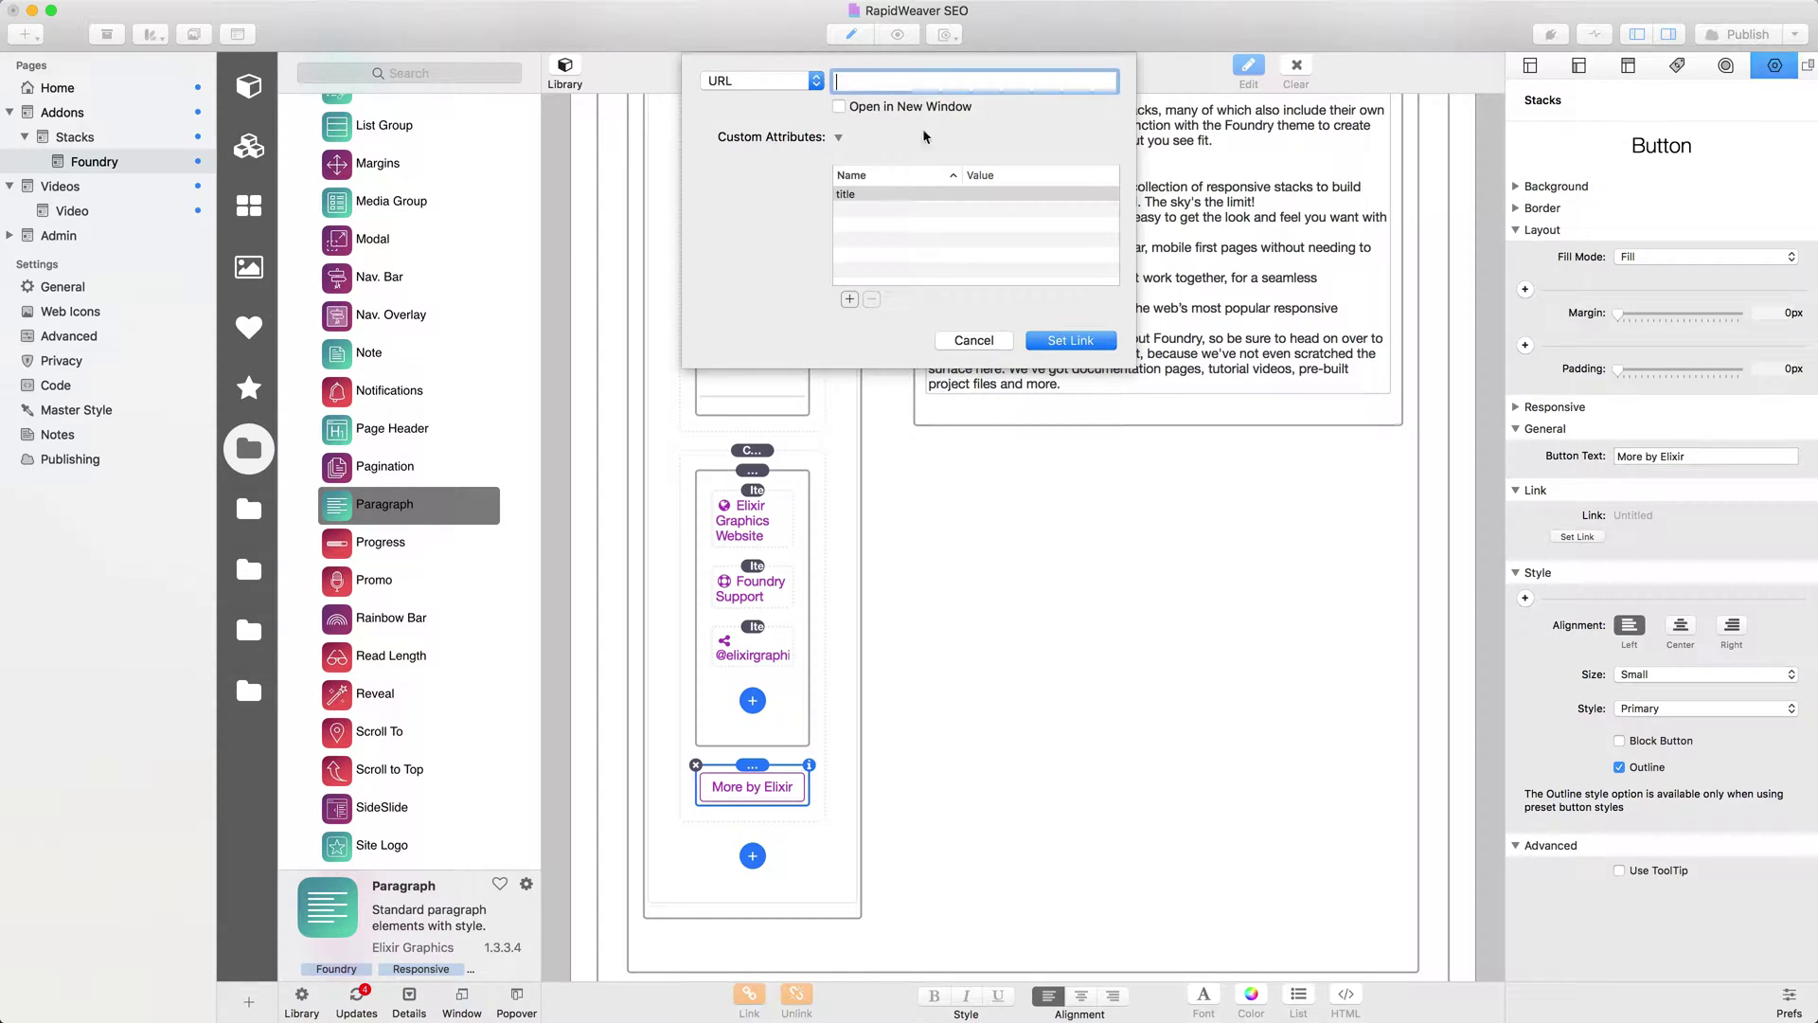
left_click(786, 81)
mouse_move(758, 109)
mouse_move(898, 126)
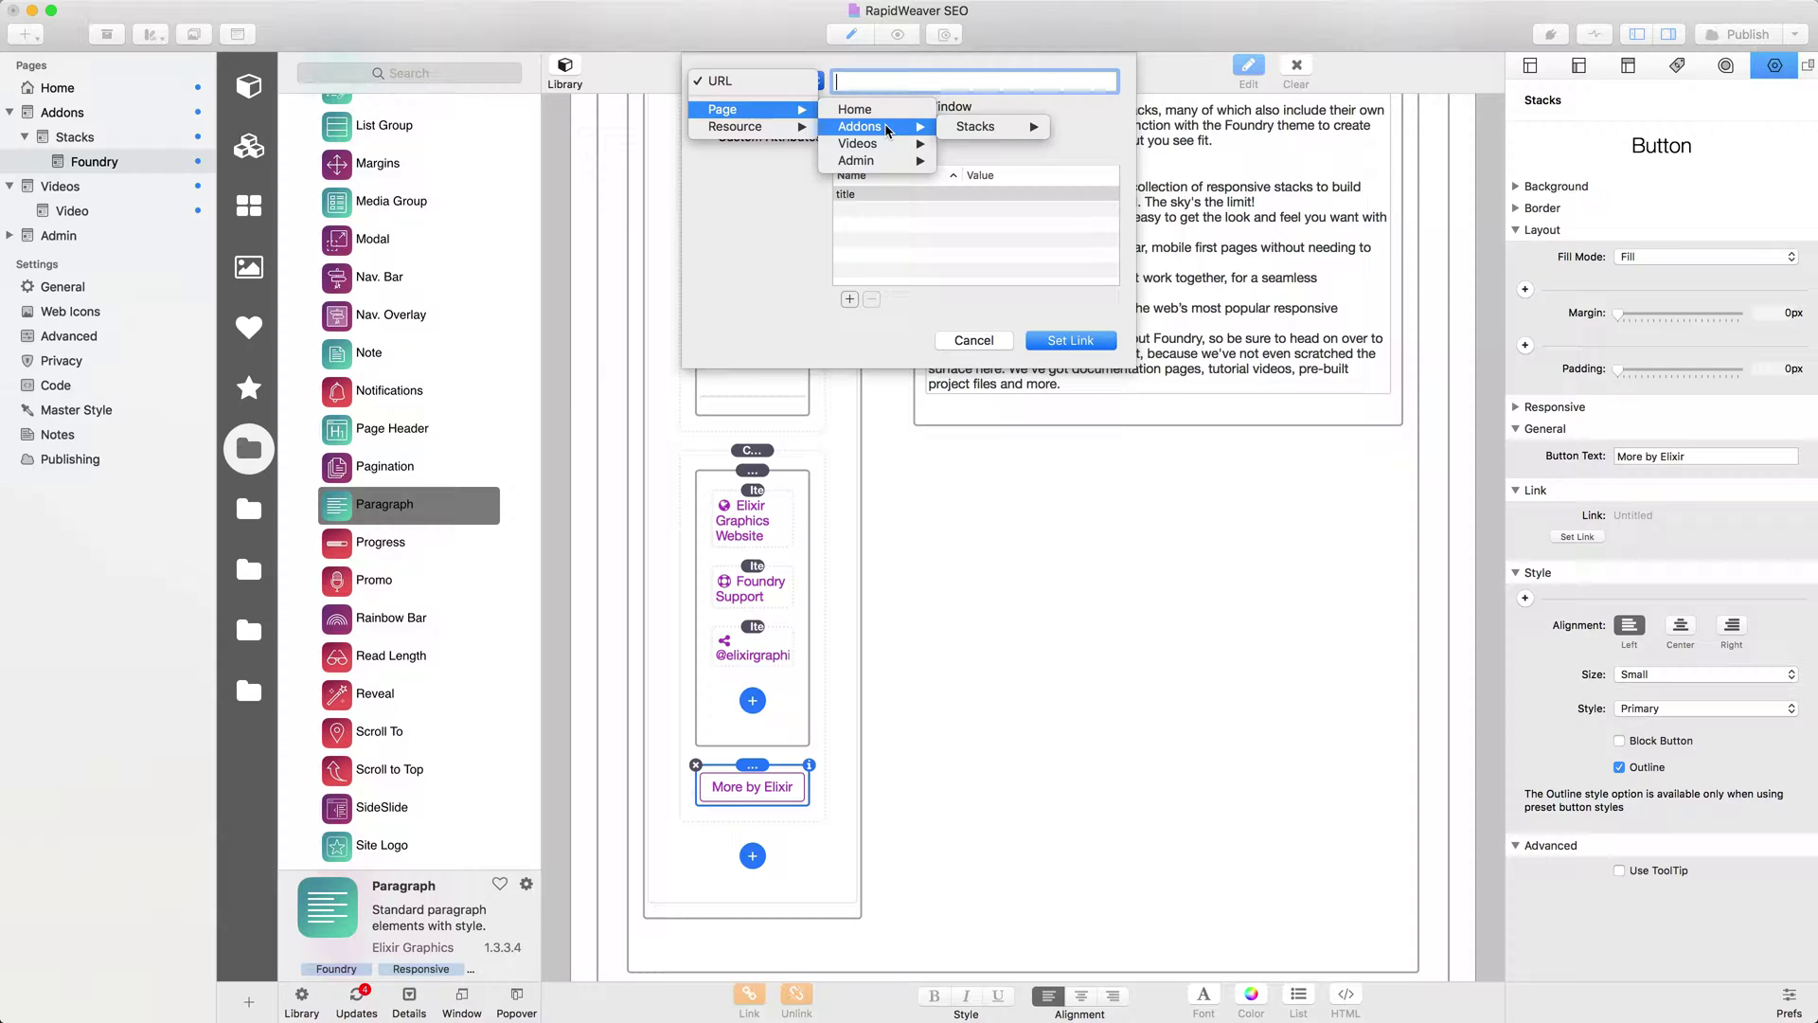
left_click(888, 128)
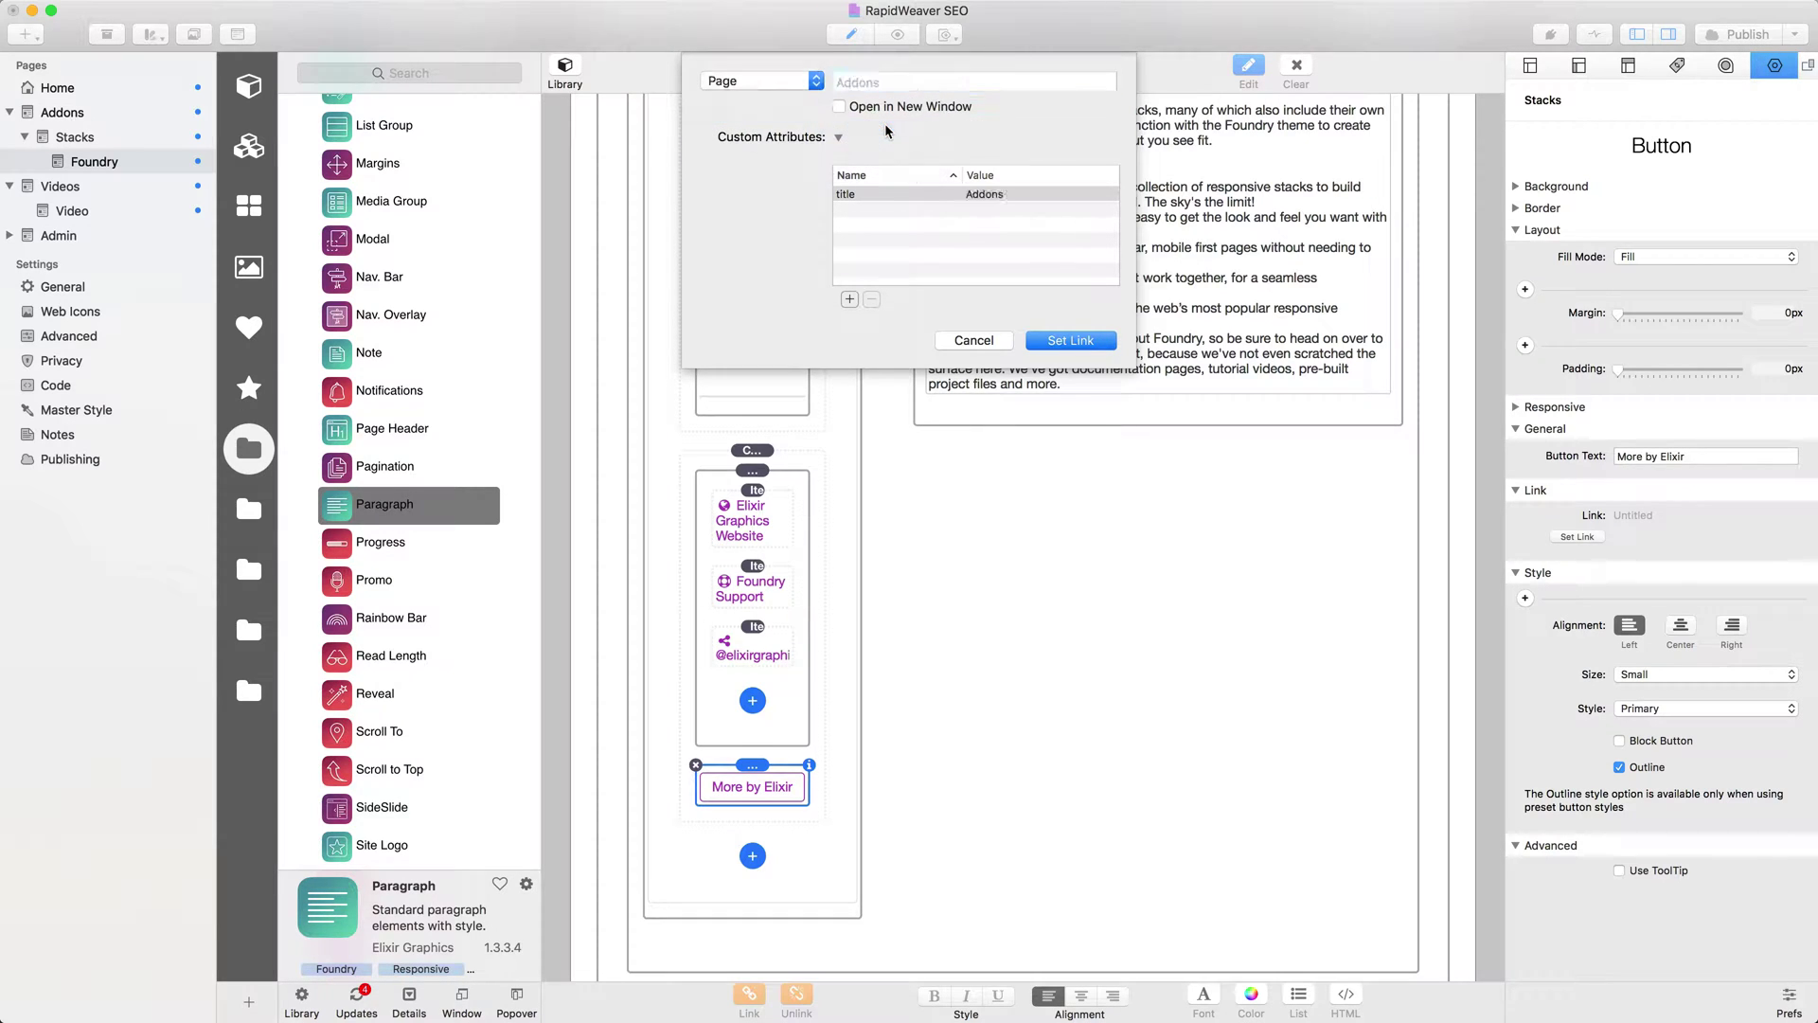
Set the title attribute of the More by Elixir button's link to "Find RapidWeaver Addons by Elixir" and apply the link
double_click(981, 197)
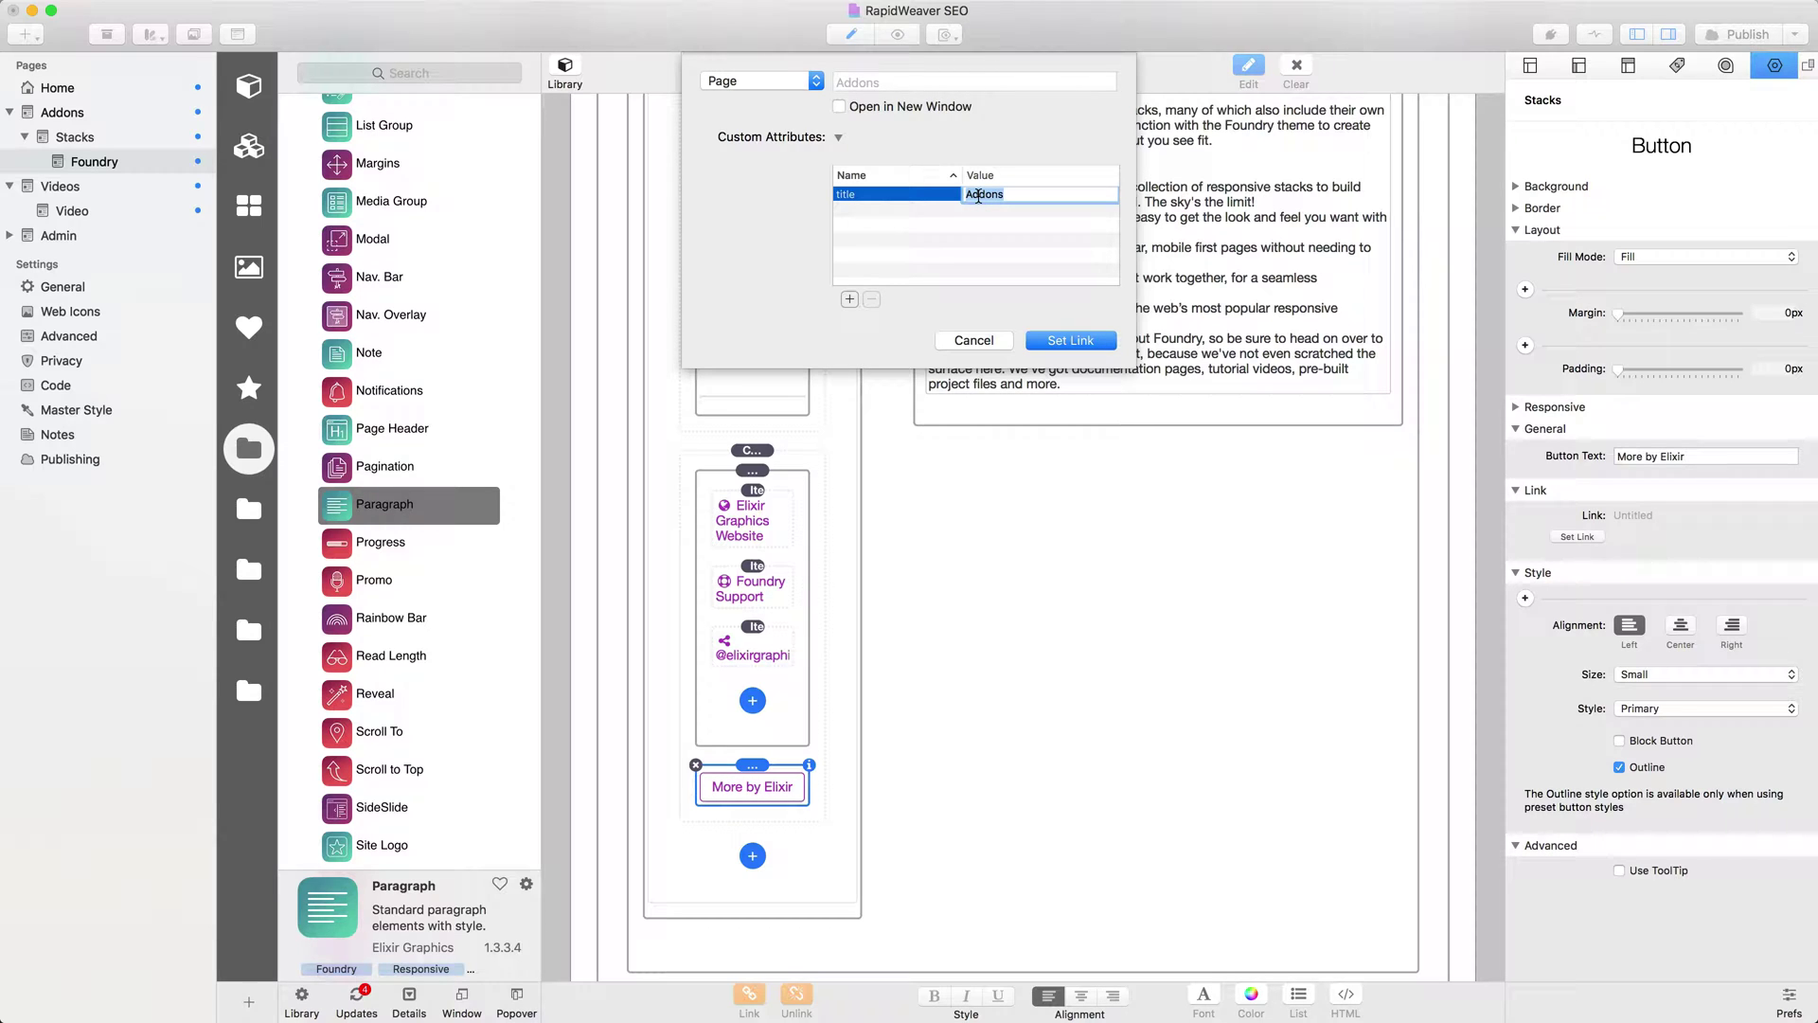
type("Find ")
type("RapidWeaver Add")
type("ons by Elixir")
left_click(1070, 340)
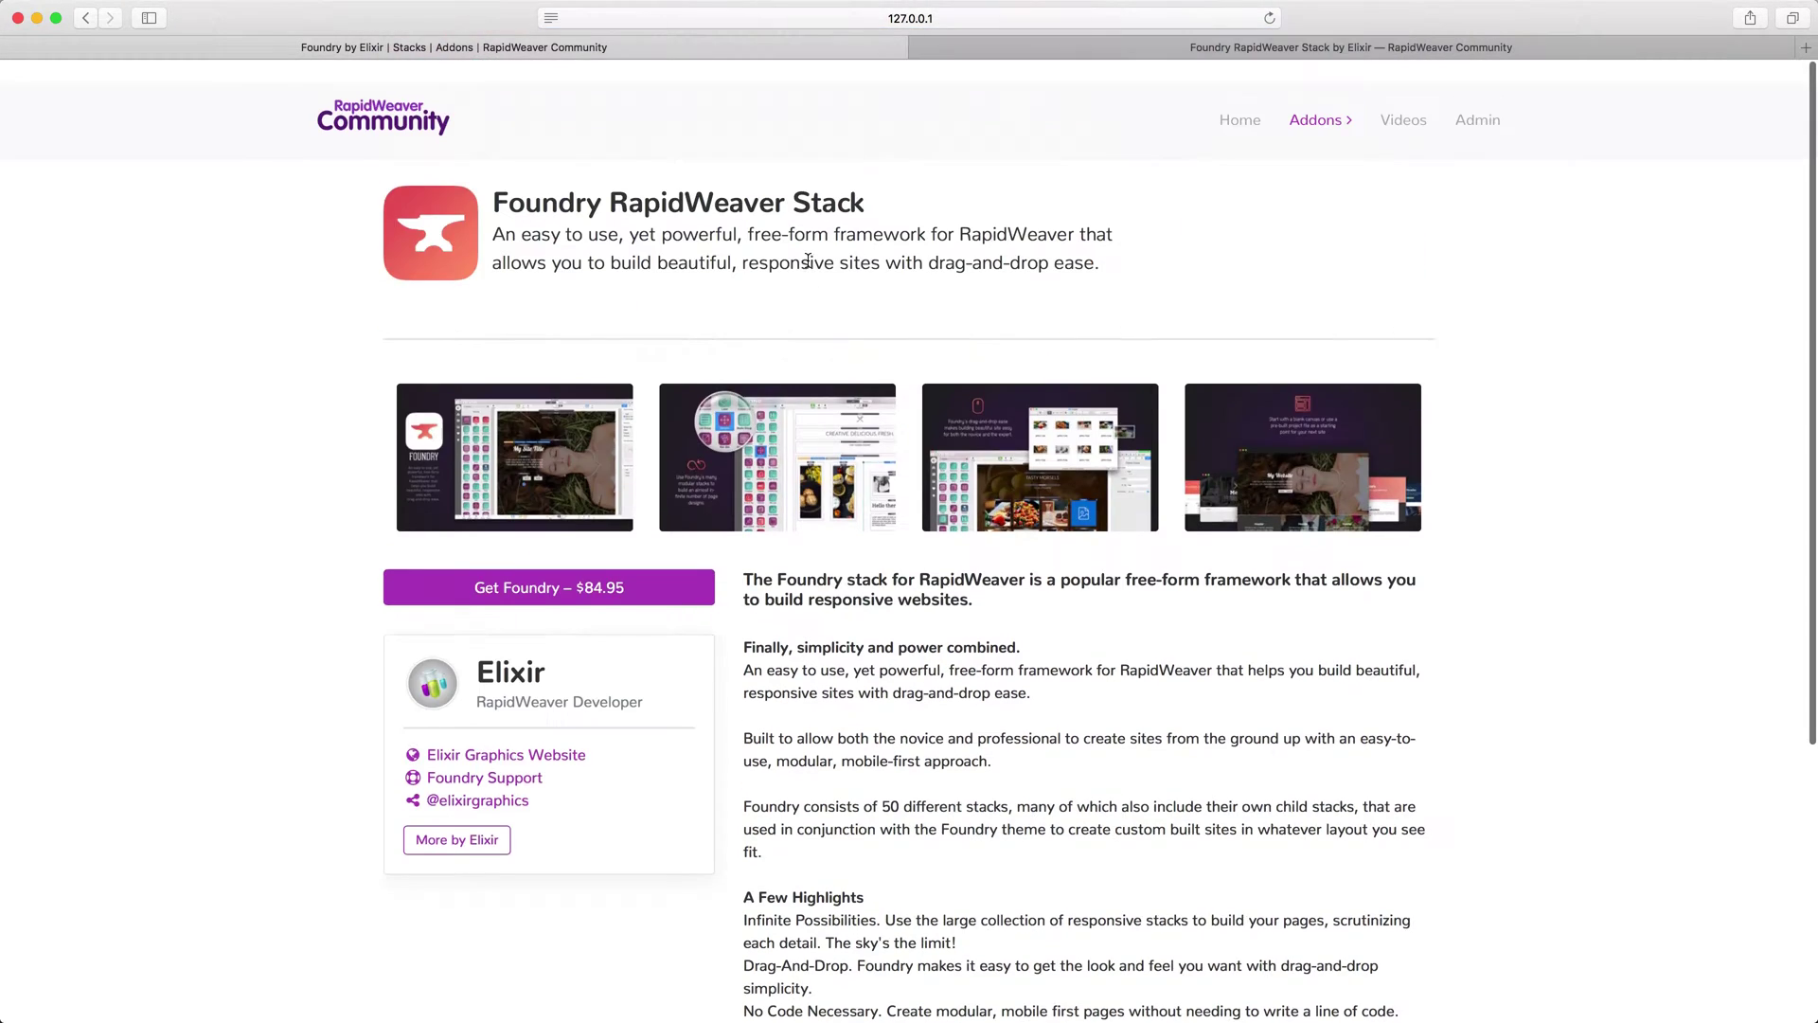
Review the heading, tagline and subheading on the updated Foundry preview page in Safari and compare it with the live Community page
scroll(807, 259, "down", 5)
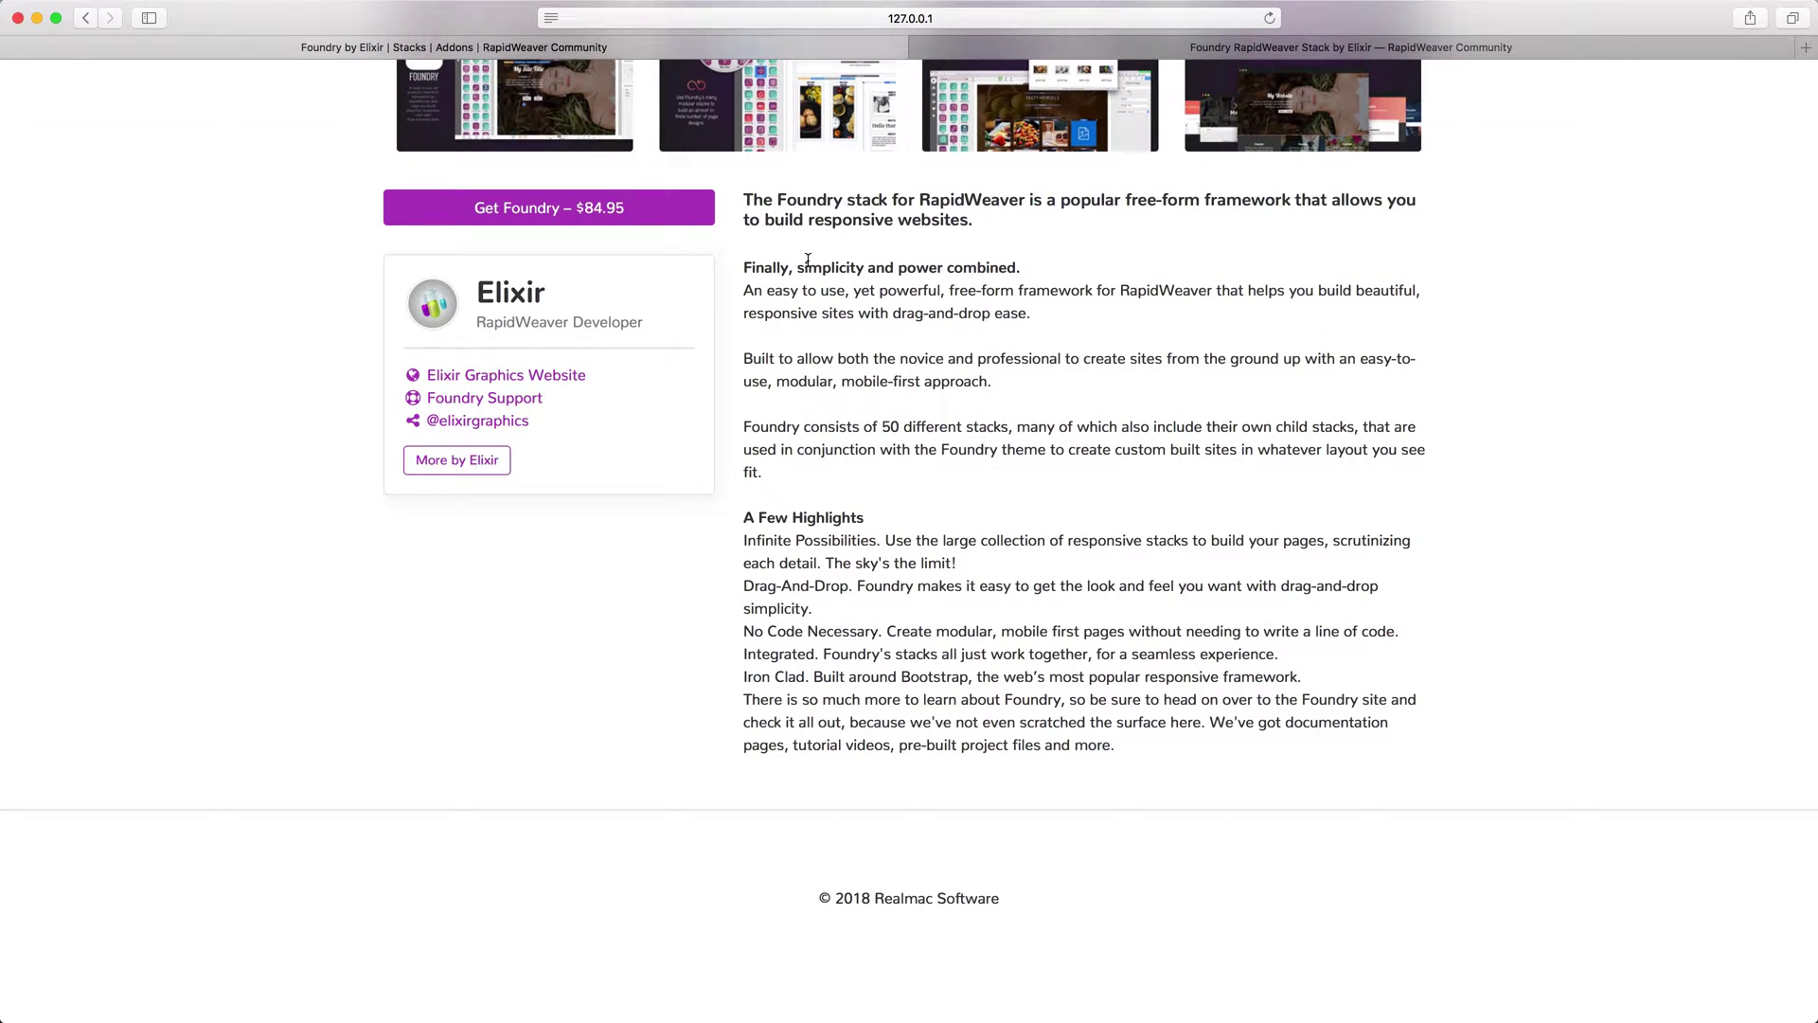
scroll(807, 258, "up", 5)
left_click_drag(487, 181, 866, 182)
left_click_drag(1094, 268, 683, 214)
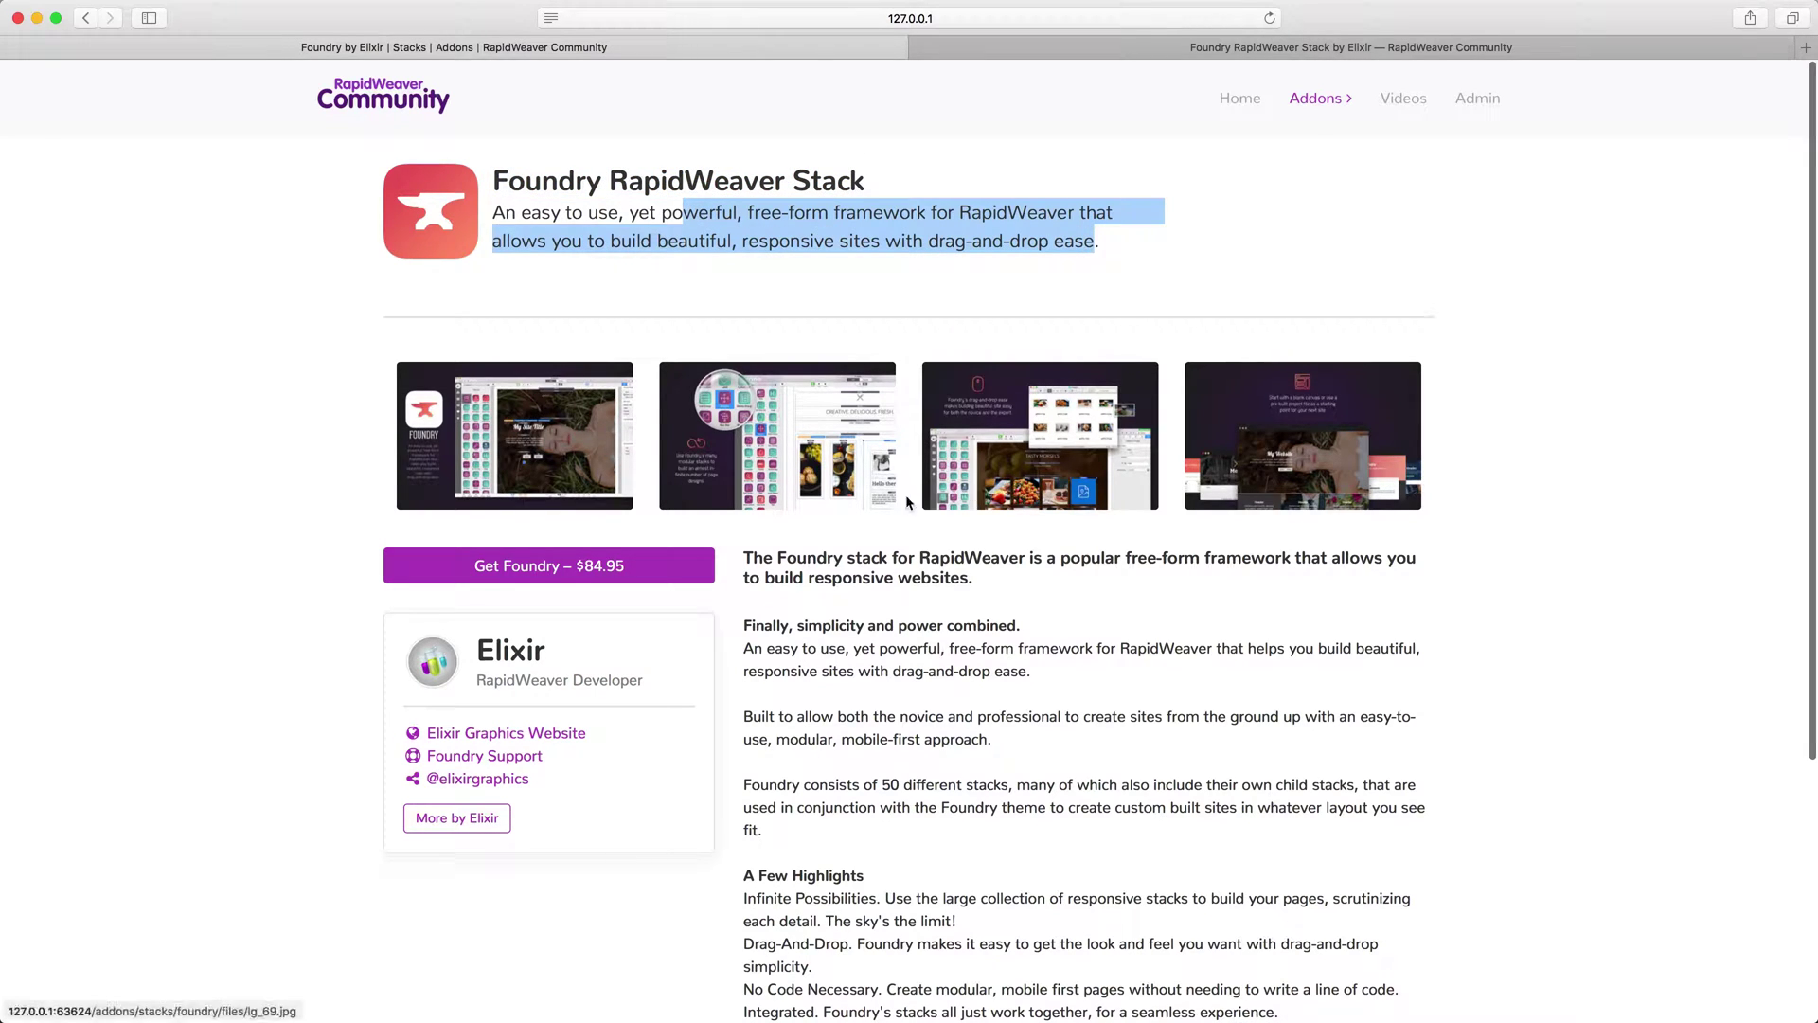
left_click_drag(743, 557, 975, 586)
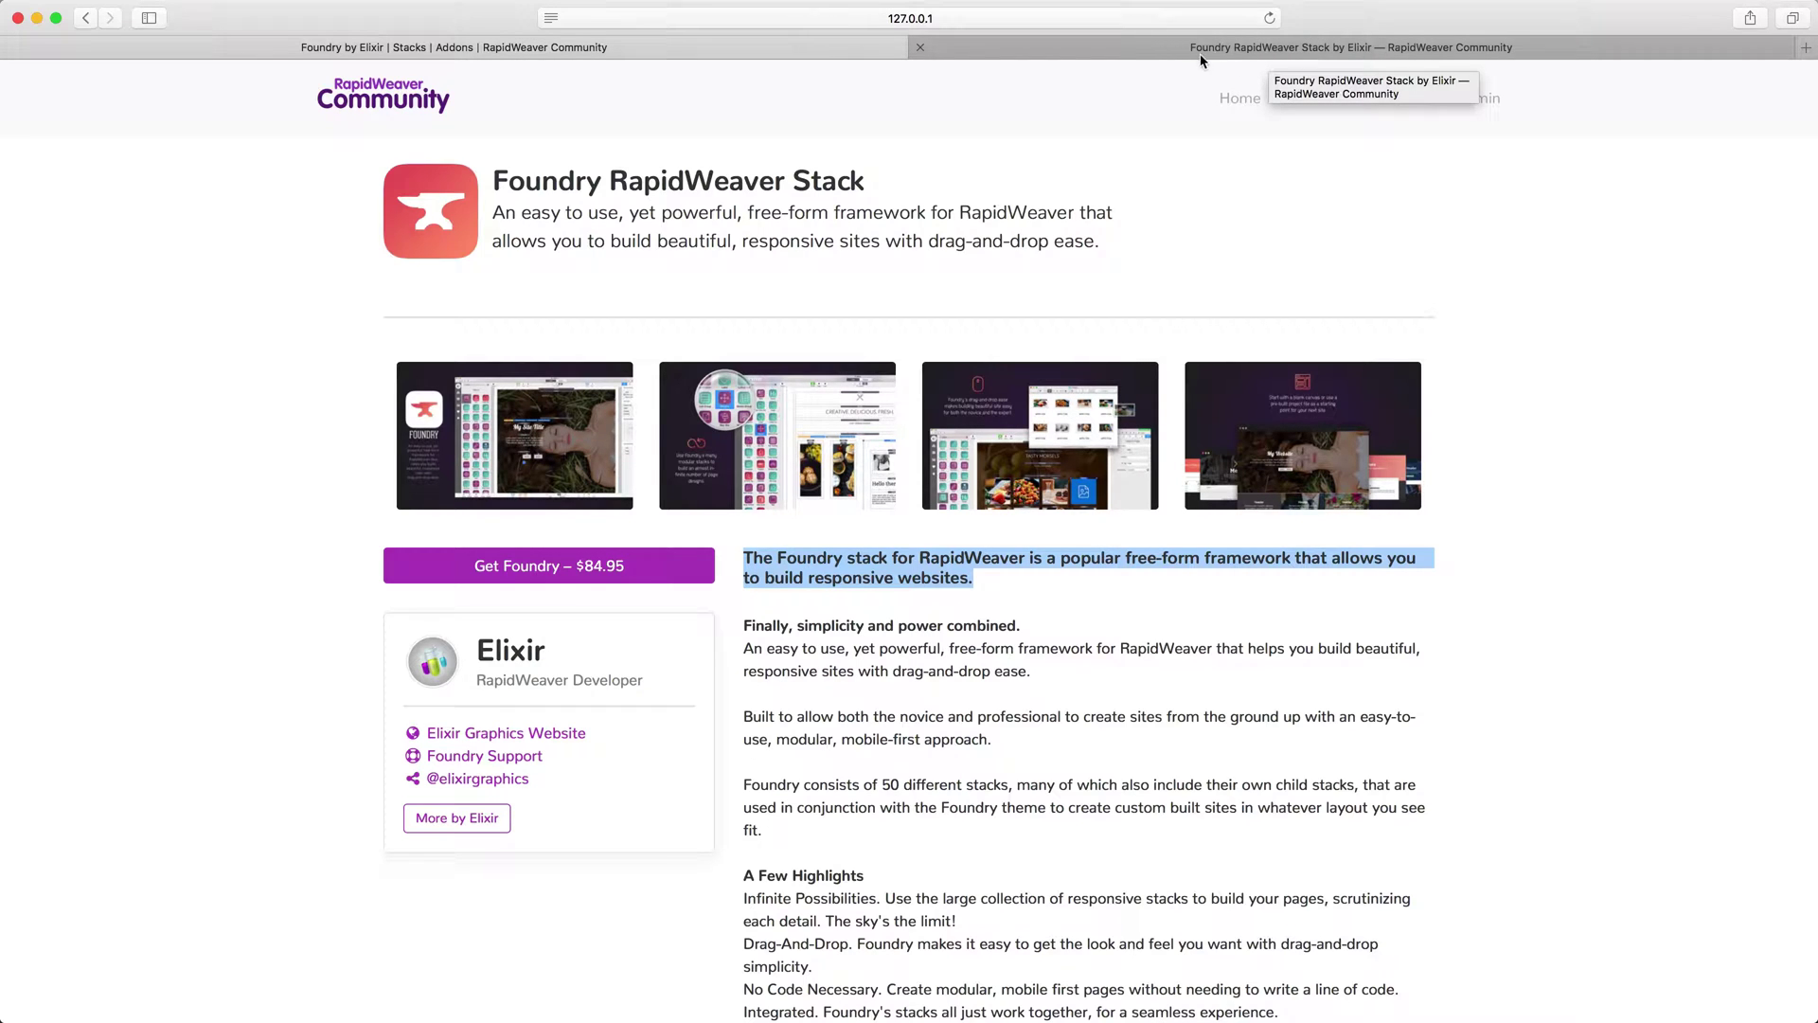
left_click(1335, 51)
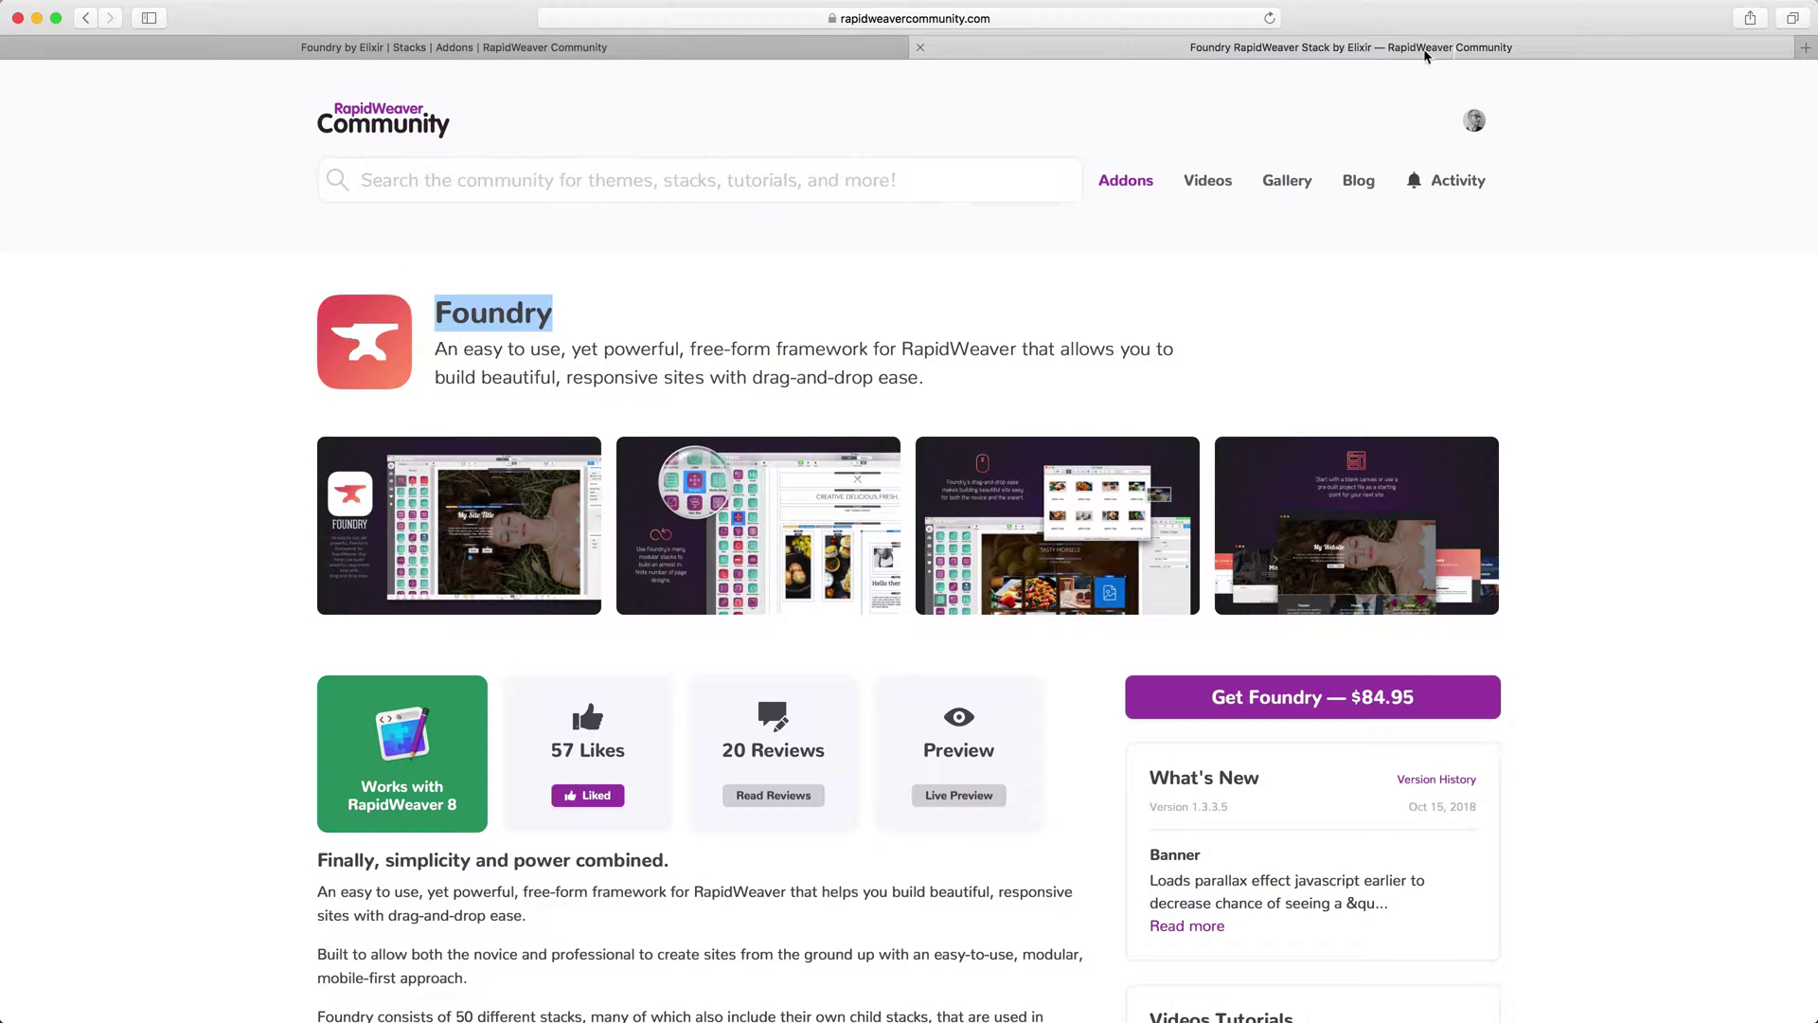
left_click(379, 49)
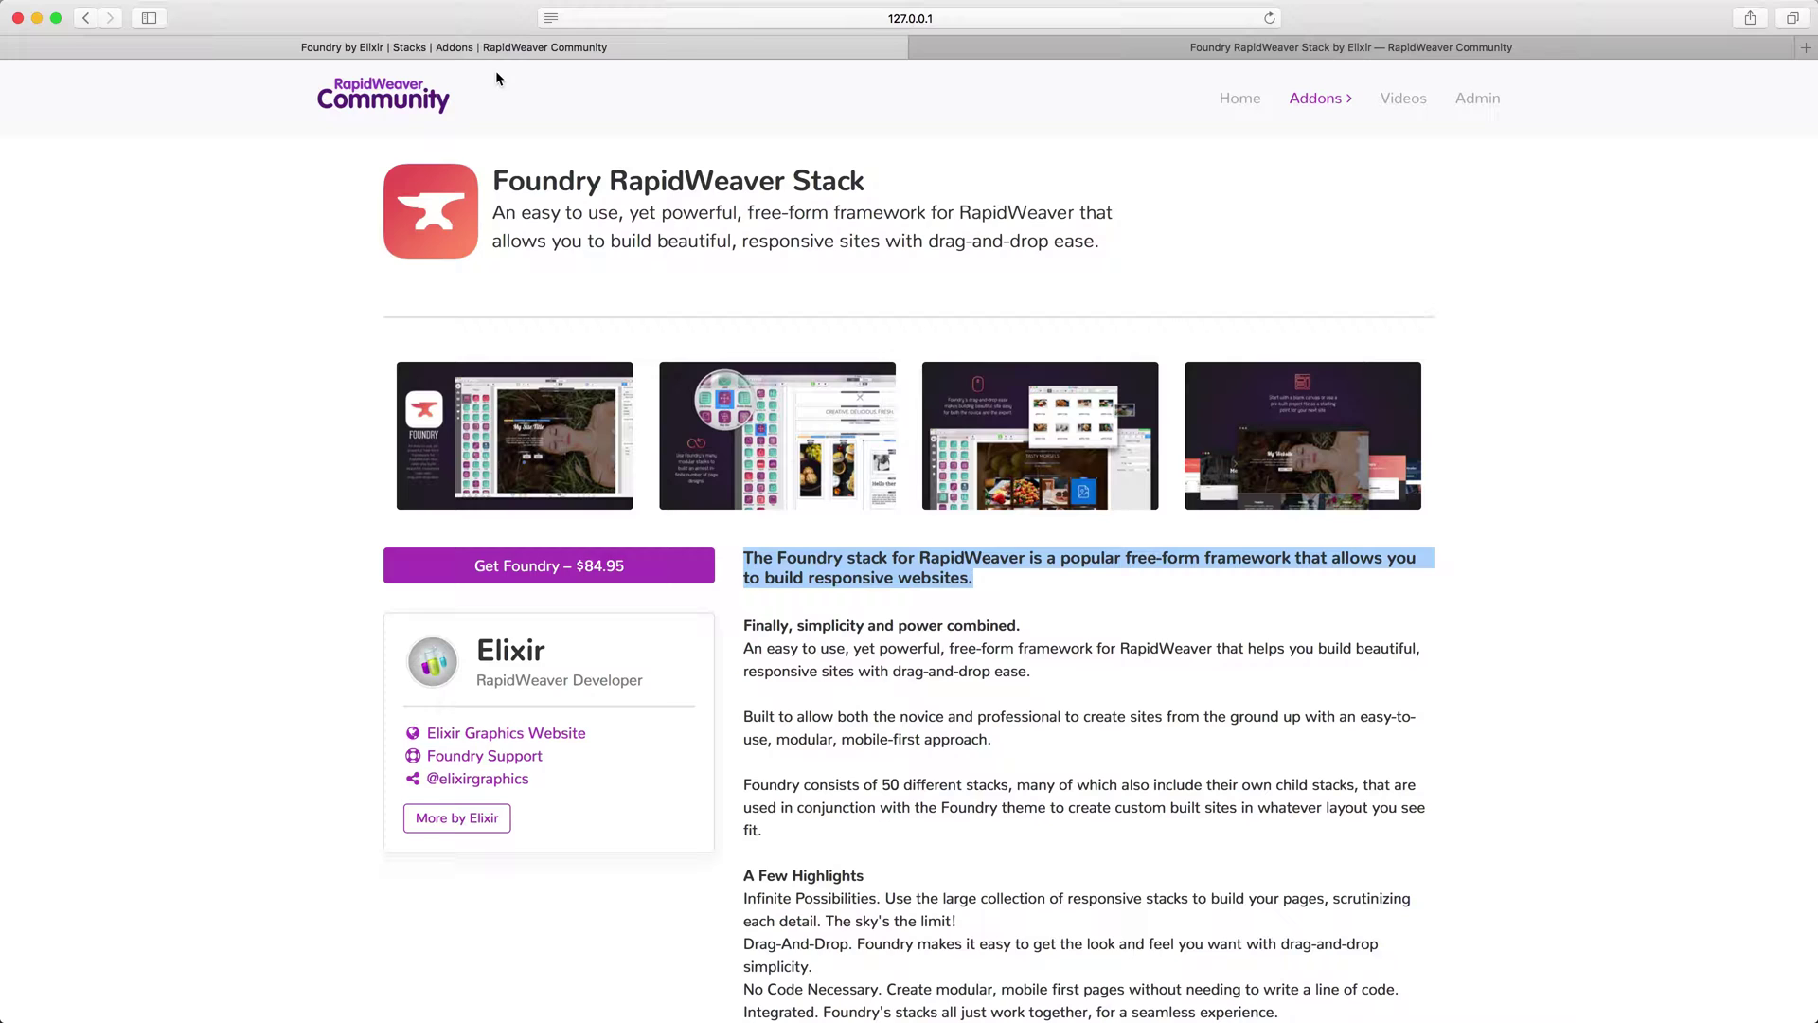
Search Google for "rapidweaver foundry addon" in a new Safari tab, examine the RapidWeaver Community result's title, and return to the preview page
key("super+t")
type("rapidwea")
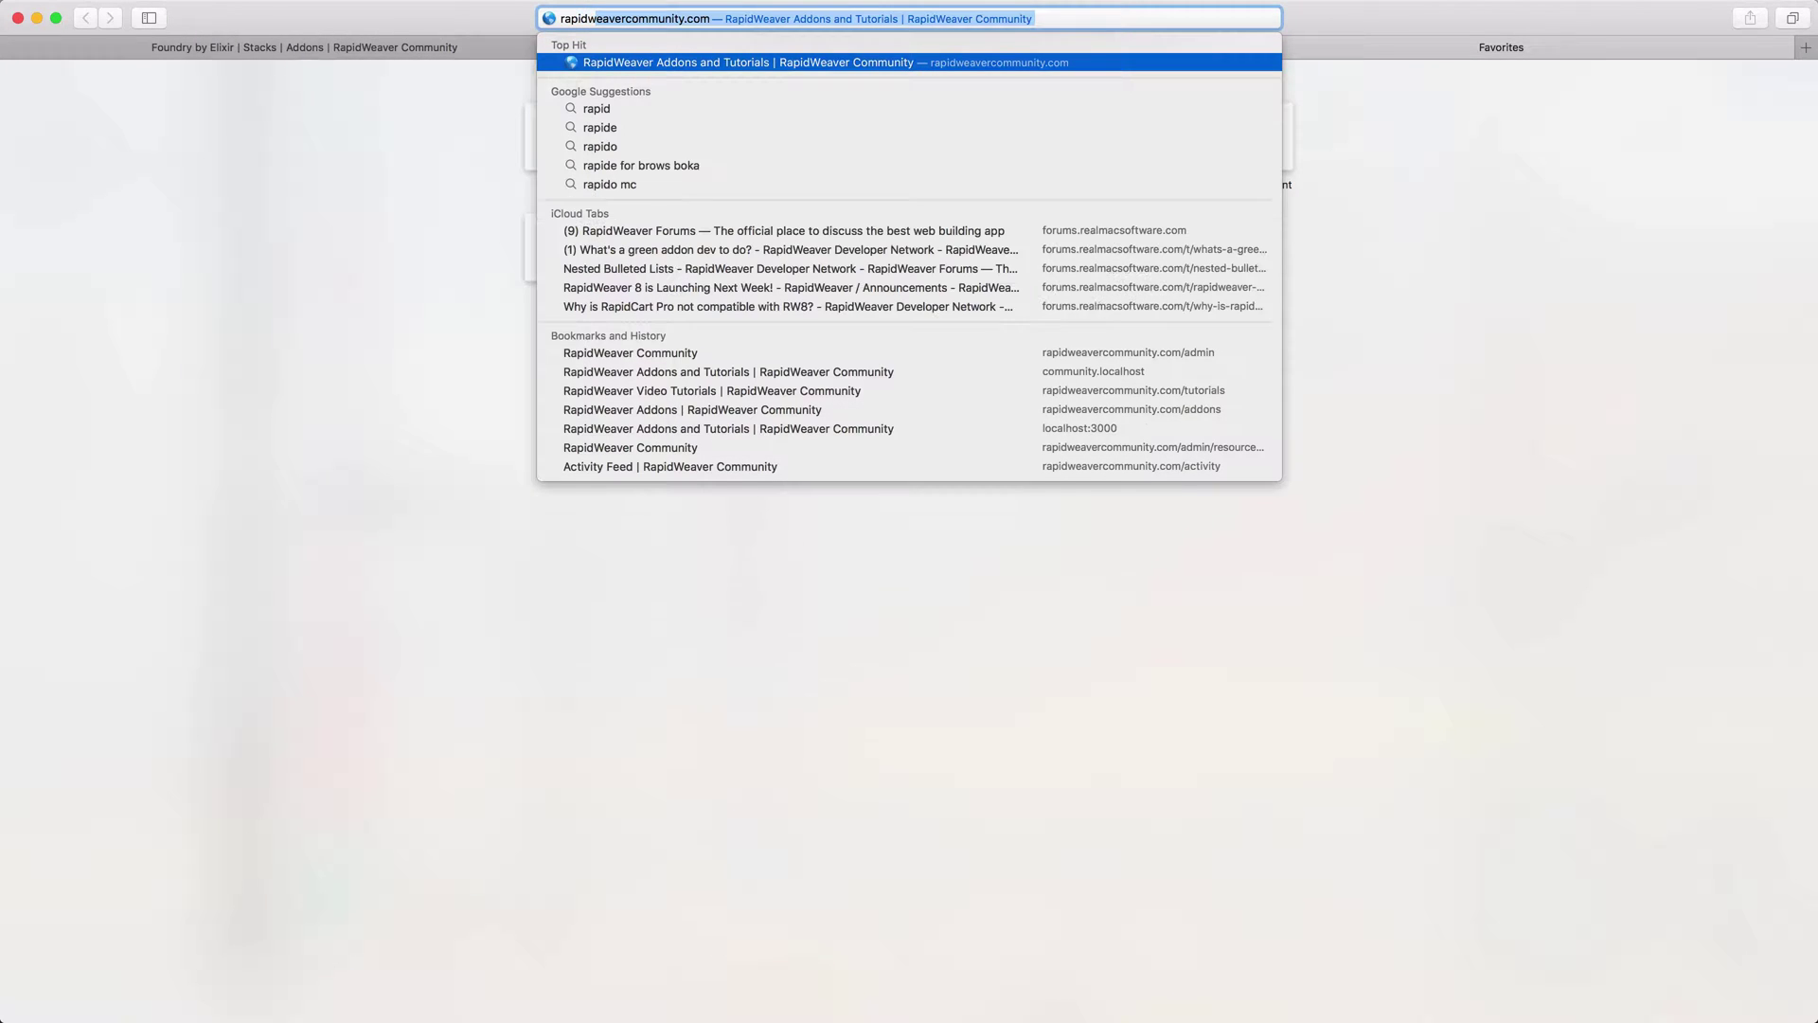
type("ver f")
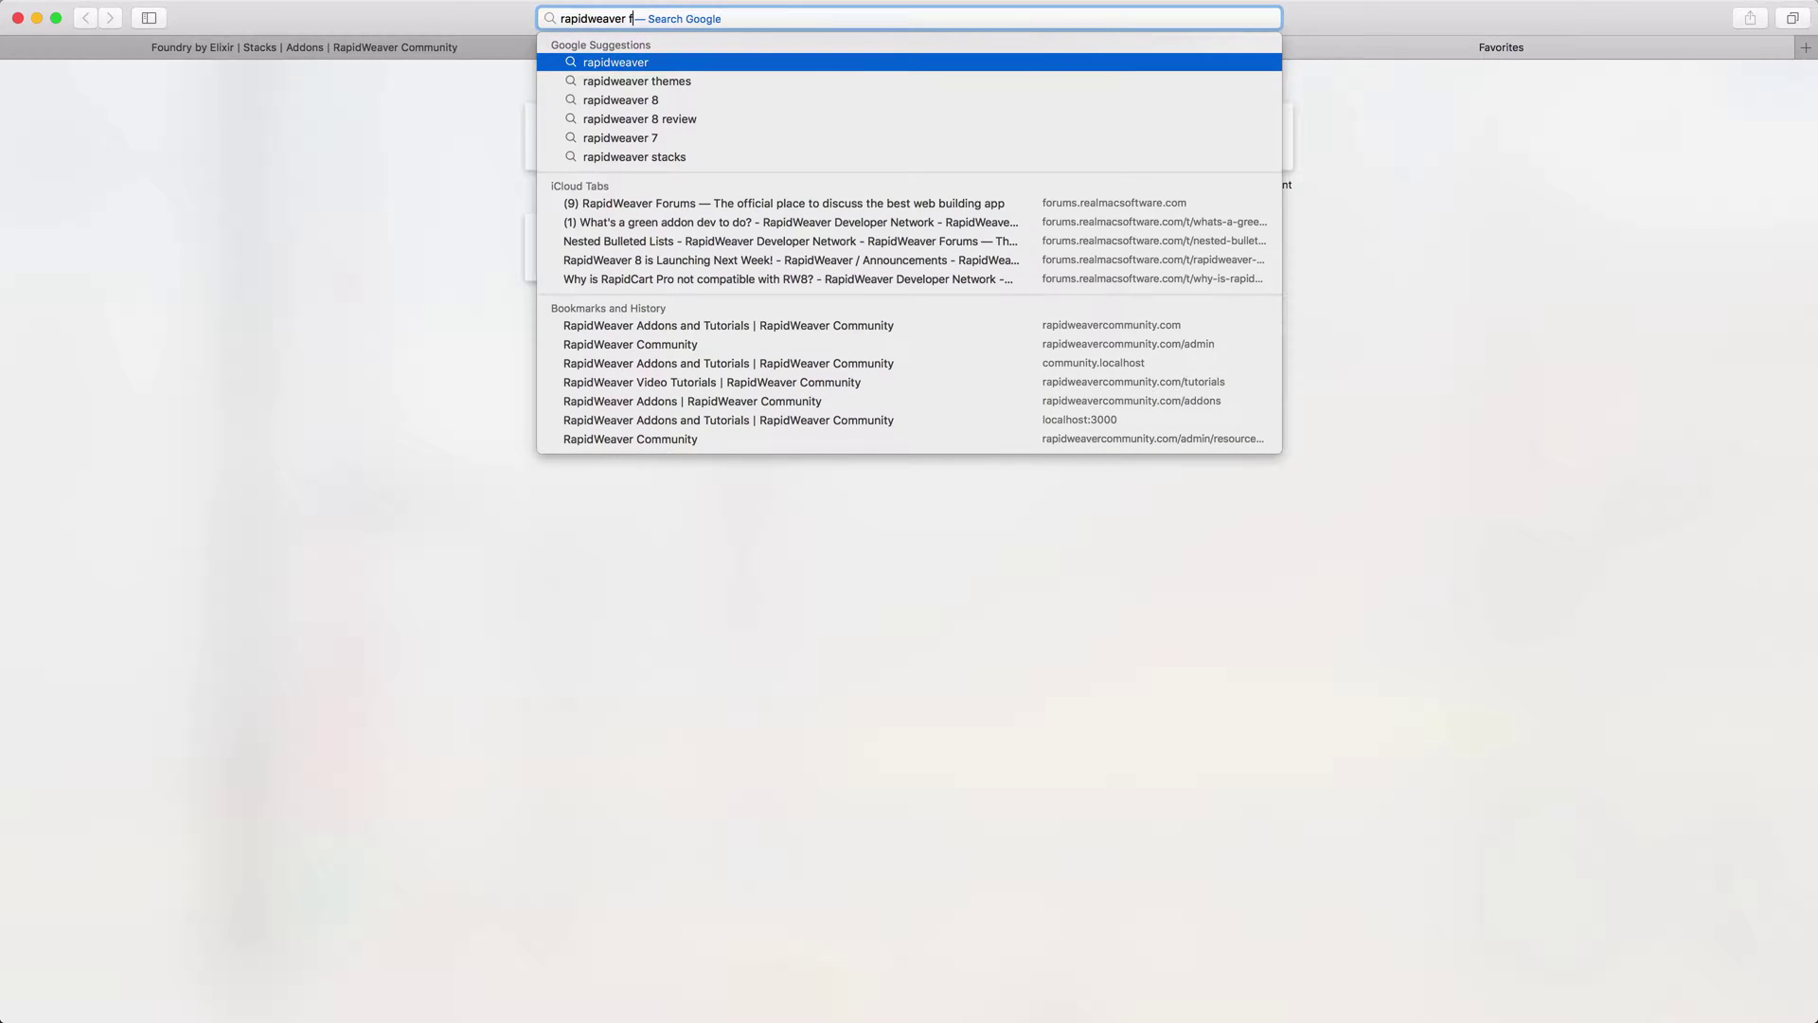
type("oundry addon")
key("Return")
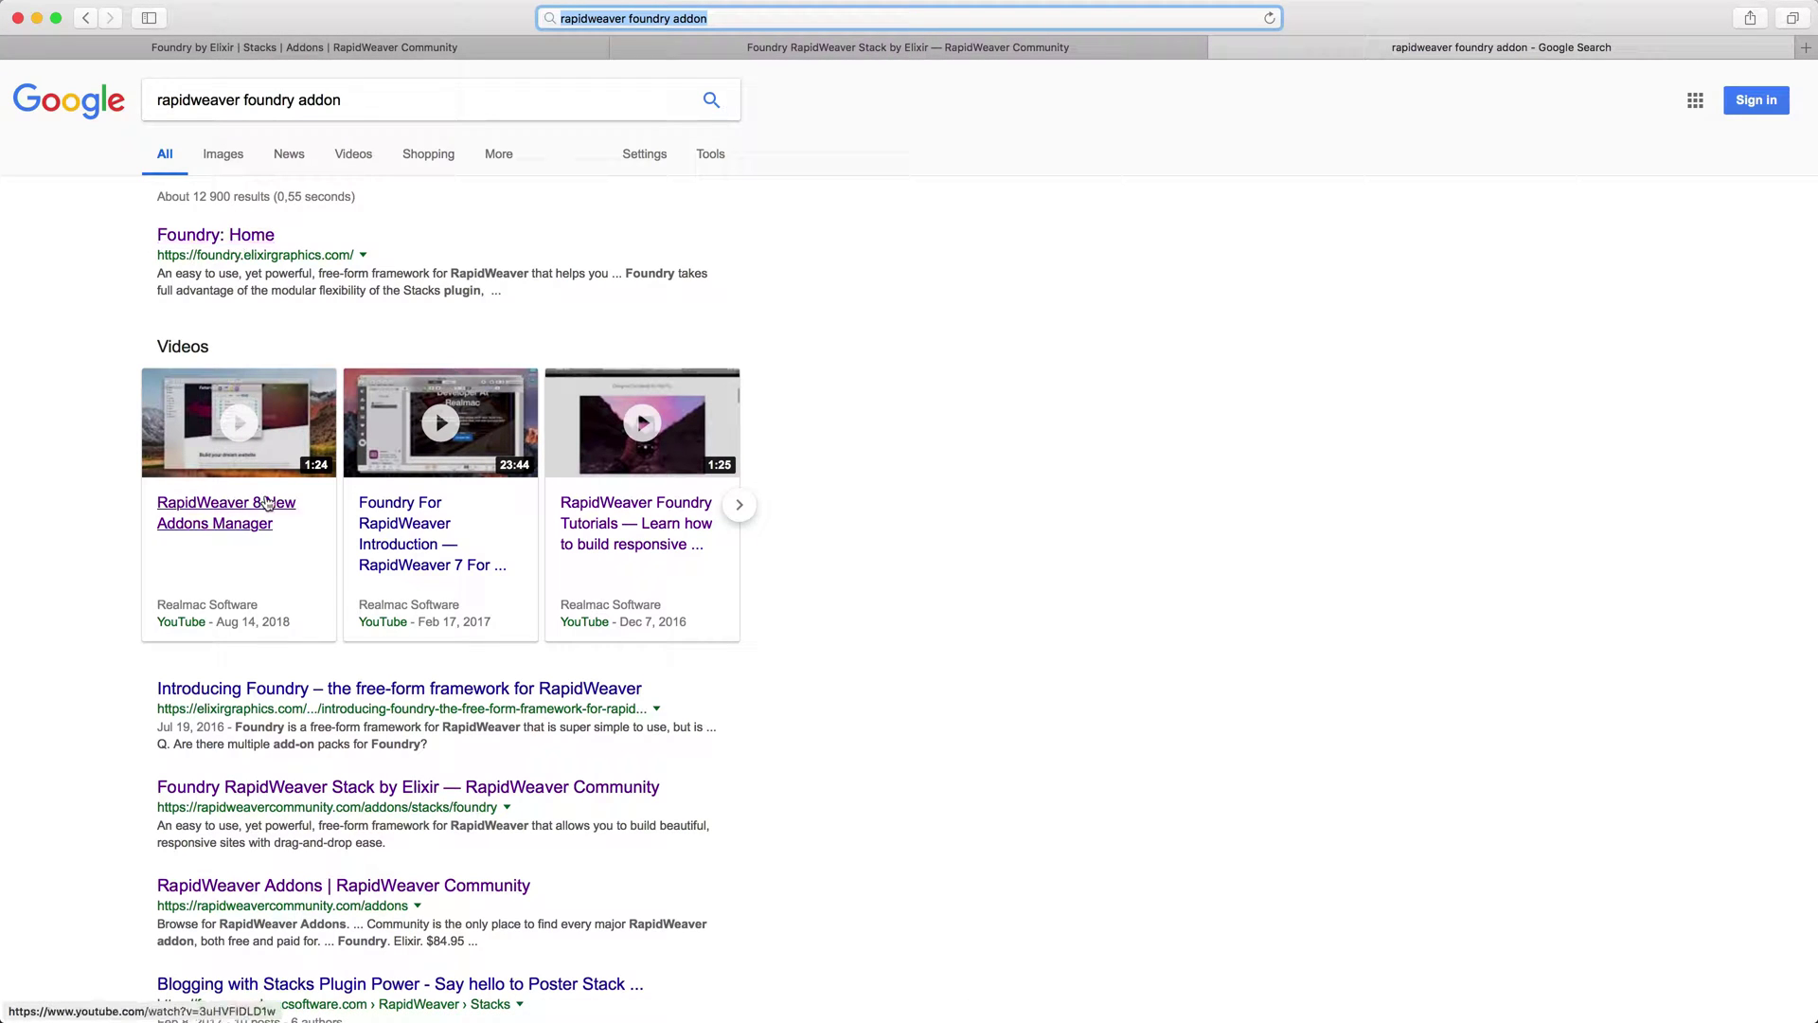
scroll(481, 631, "down", 3)
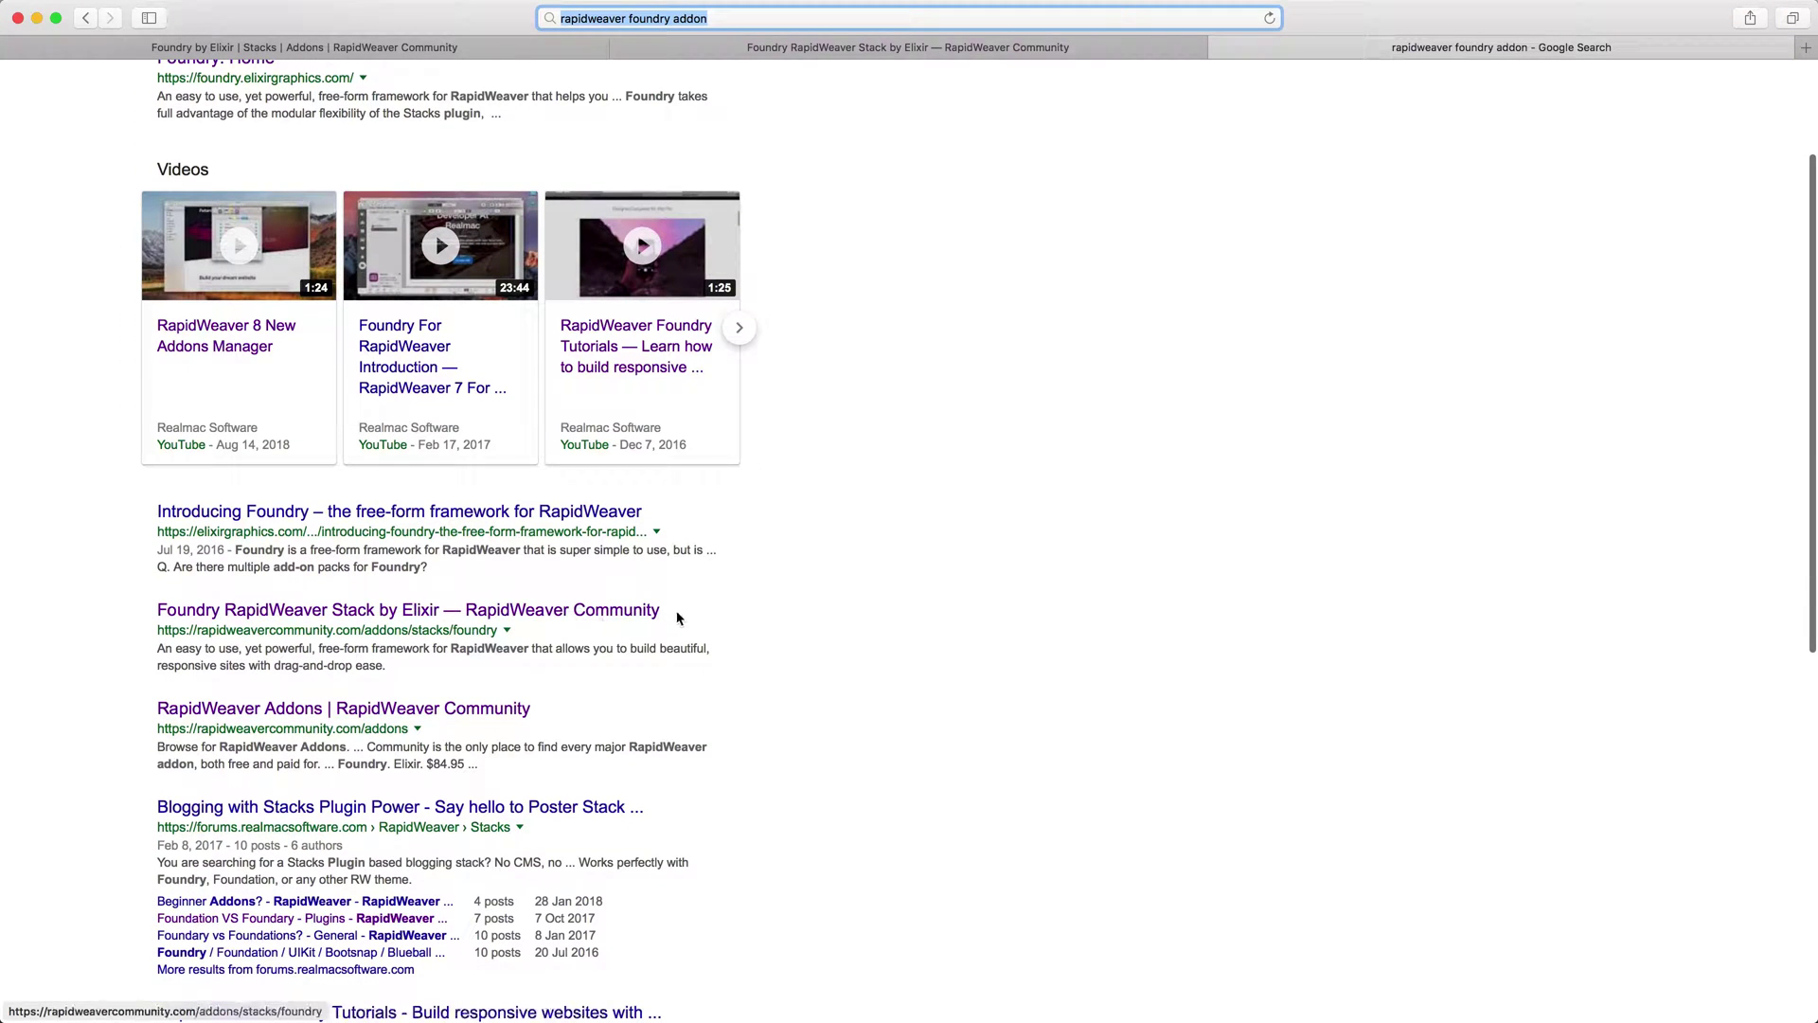
left_click_drag(665, 611, 150, 607)
left_click(149, 612)
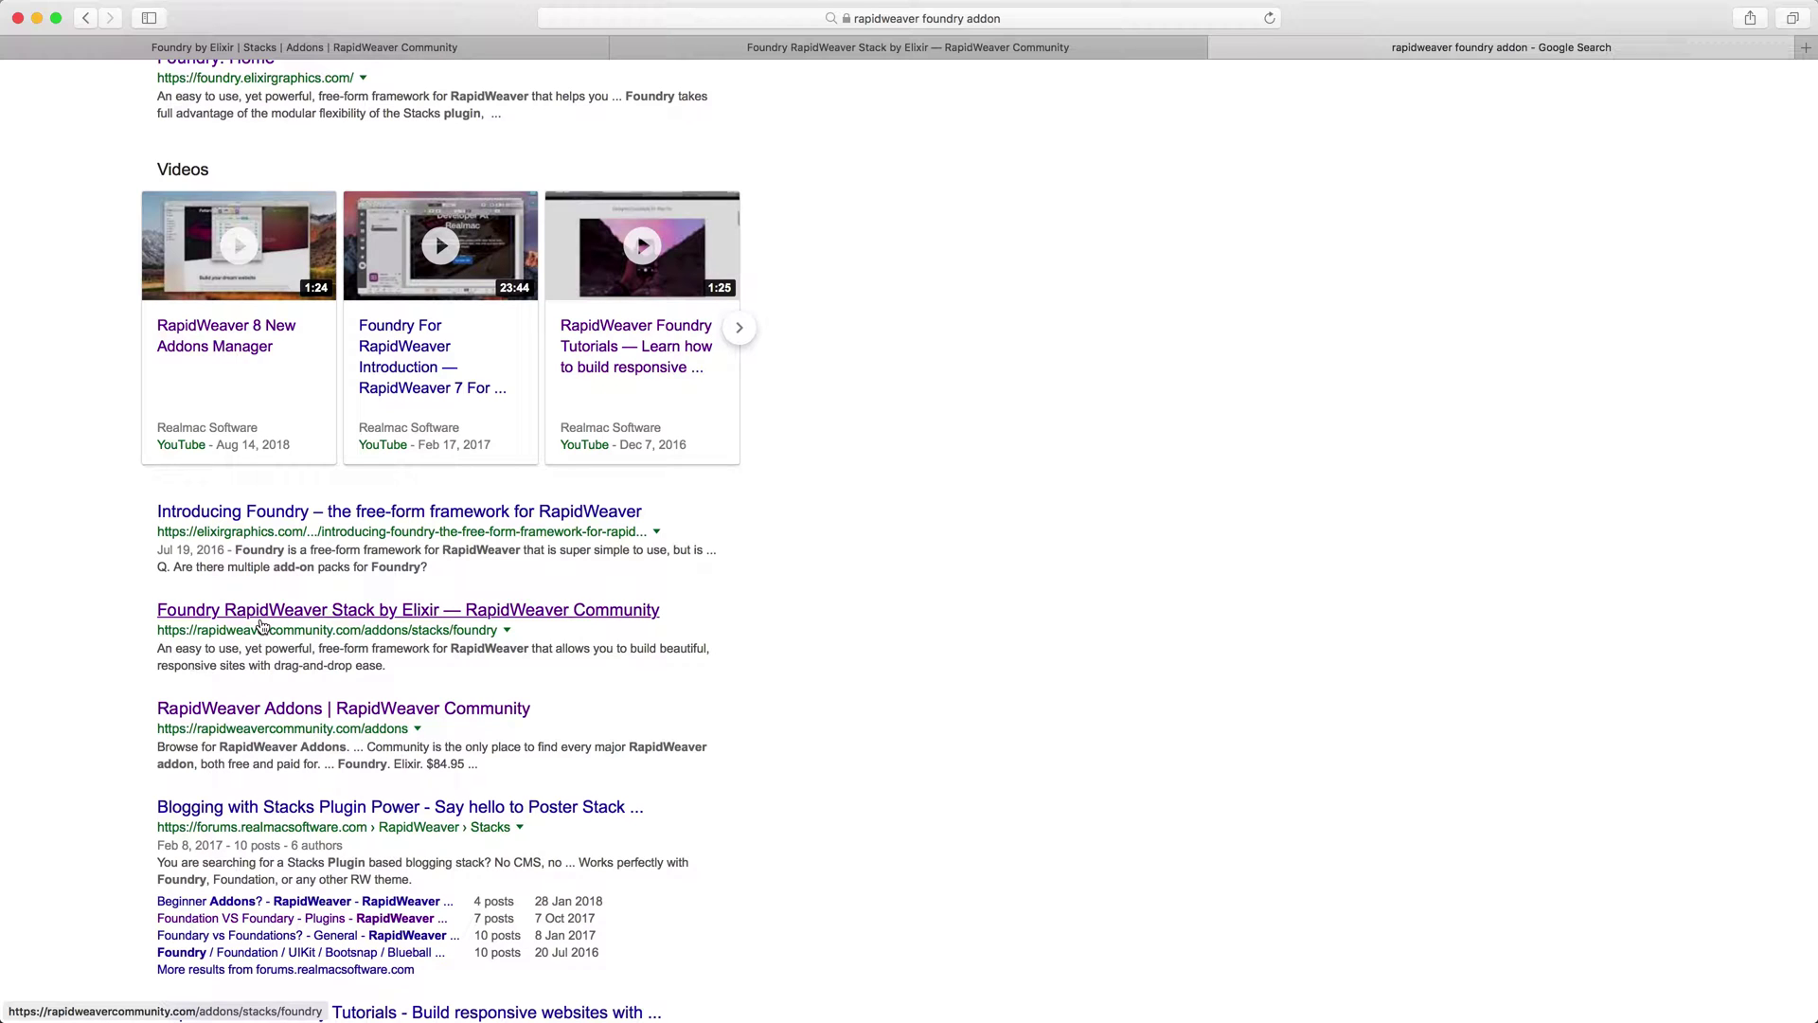
left_click(450, 48)
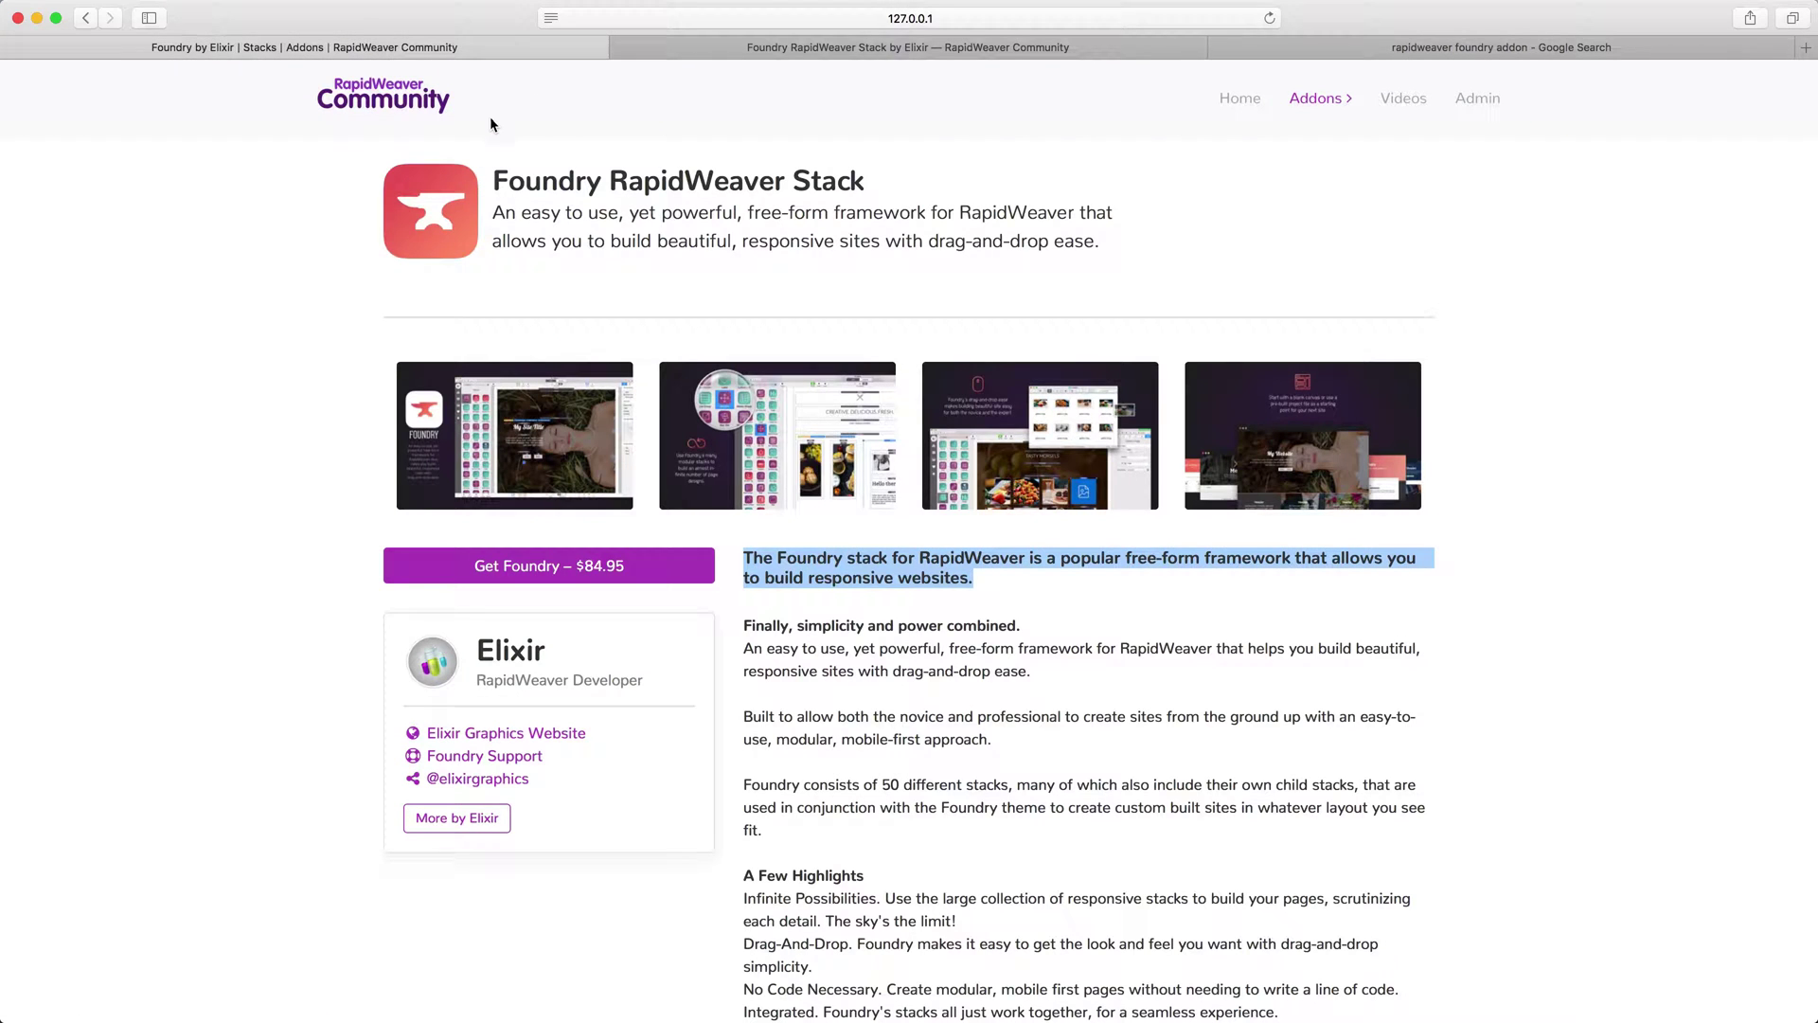
In RapidWeaver, set the Foundry page's browser title to "Foundry RapidWeaver Stack by Elixir | RapidWeaver Community" and reload the preview in Safari
key("super+Tab")
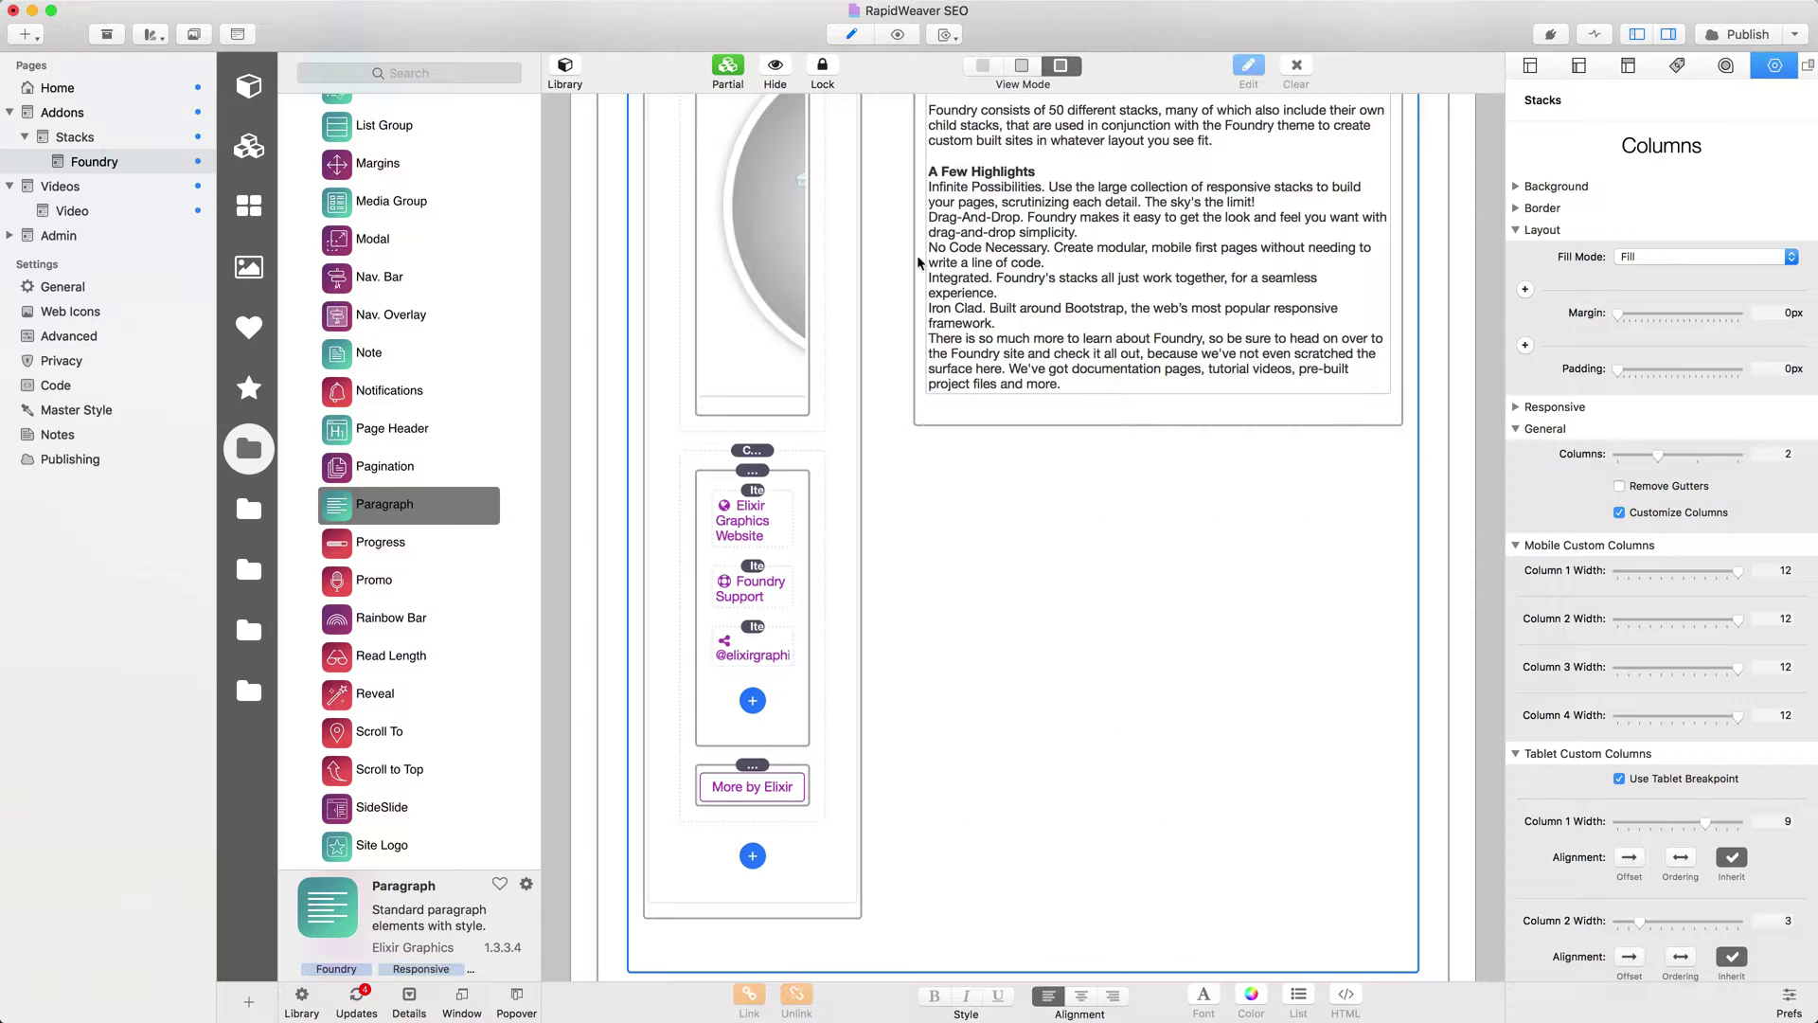
left_click(1544, 66)
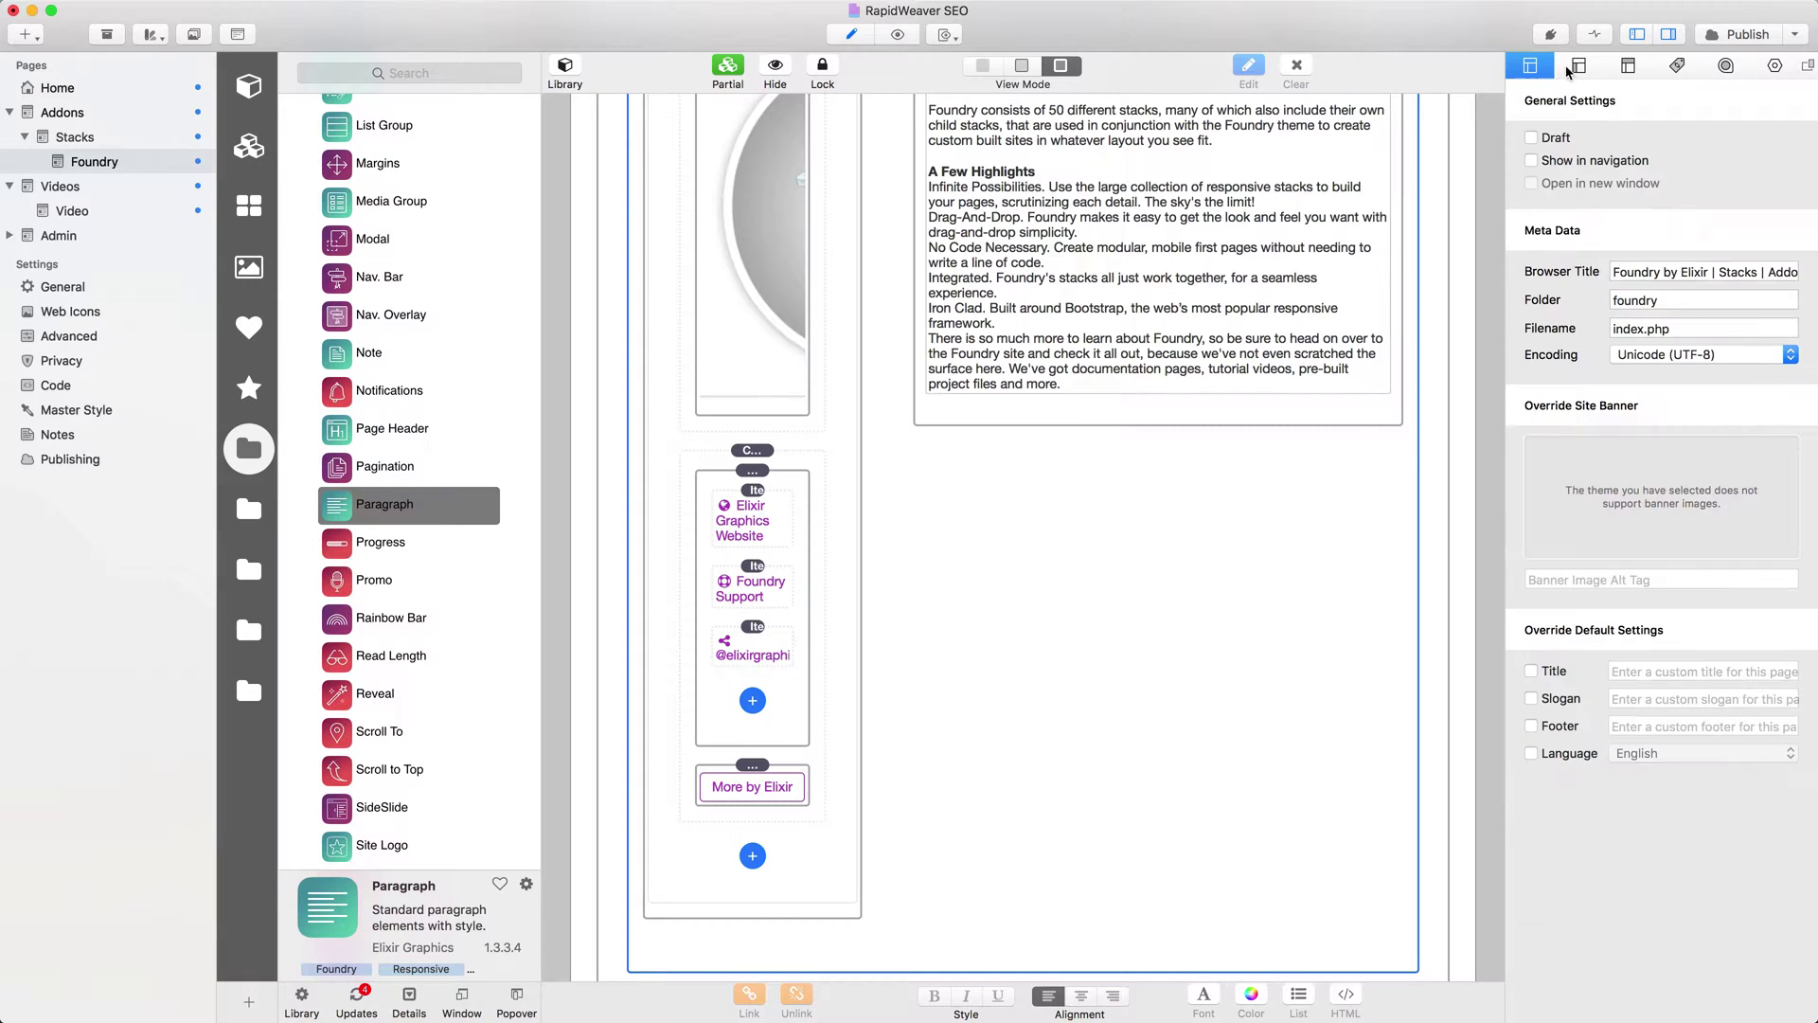
left_click(1636, 274)
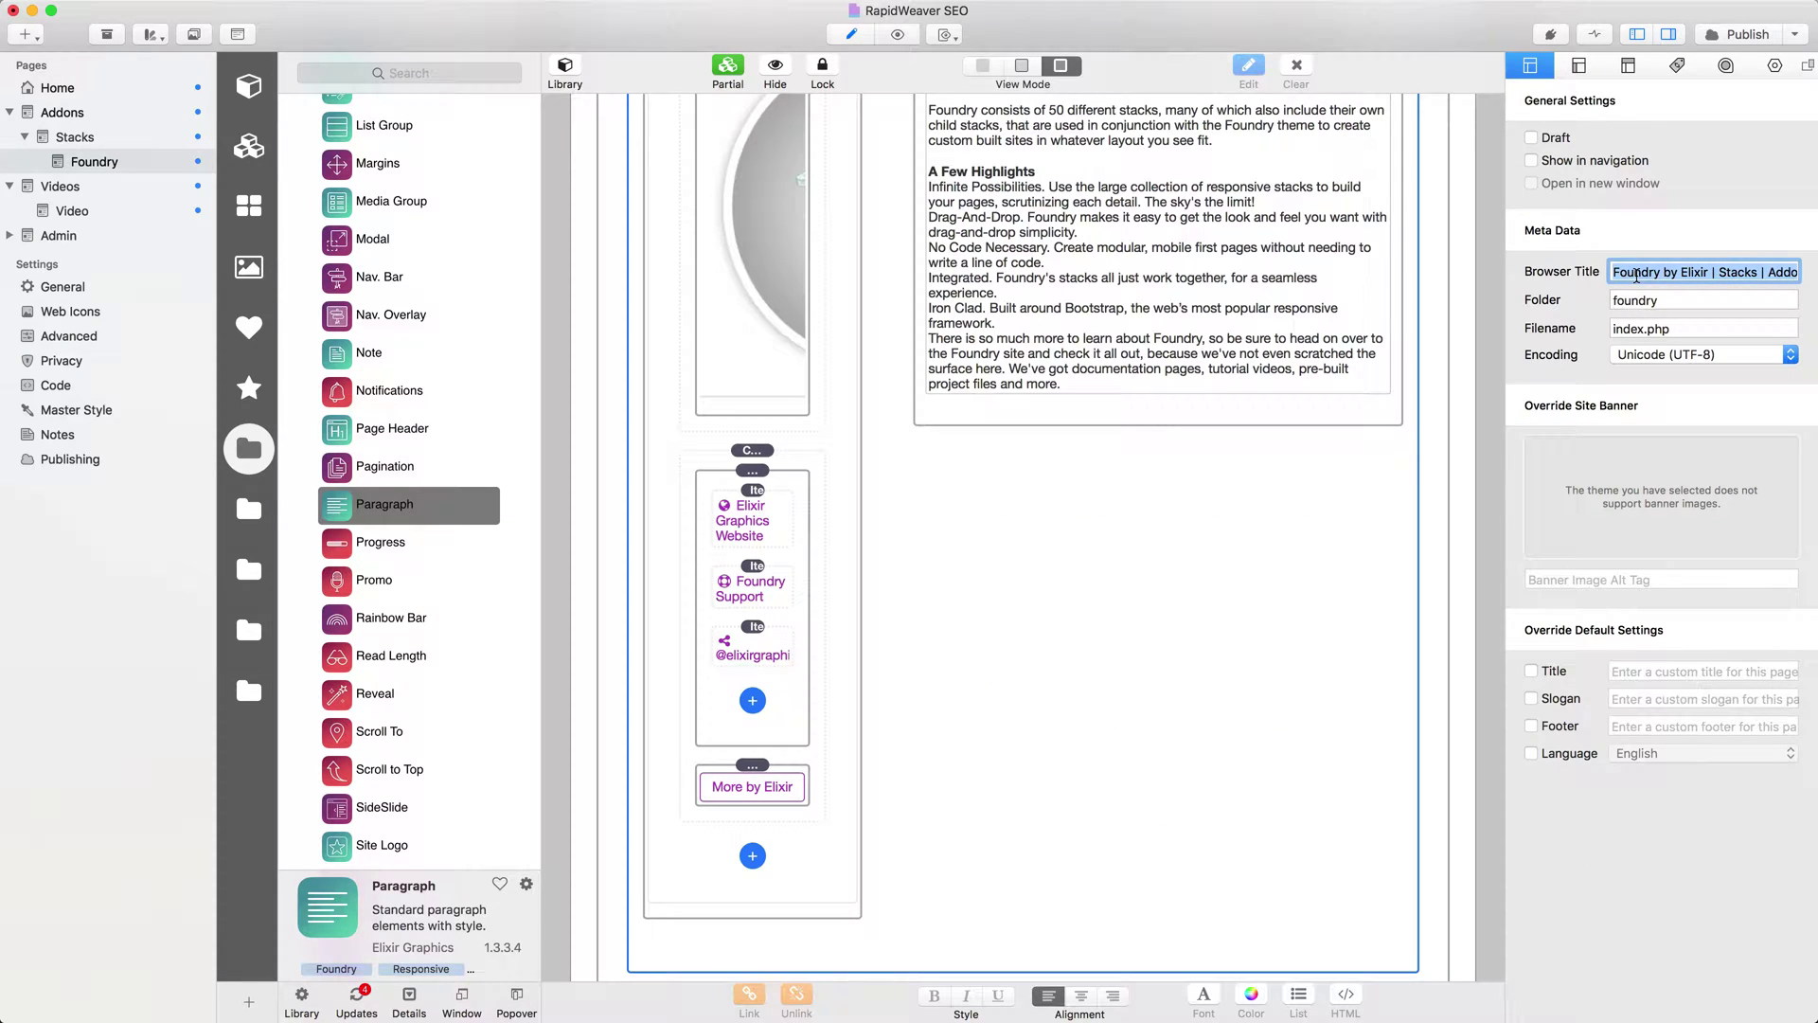
type("Foundry Rapid")
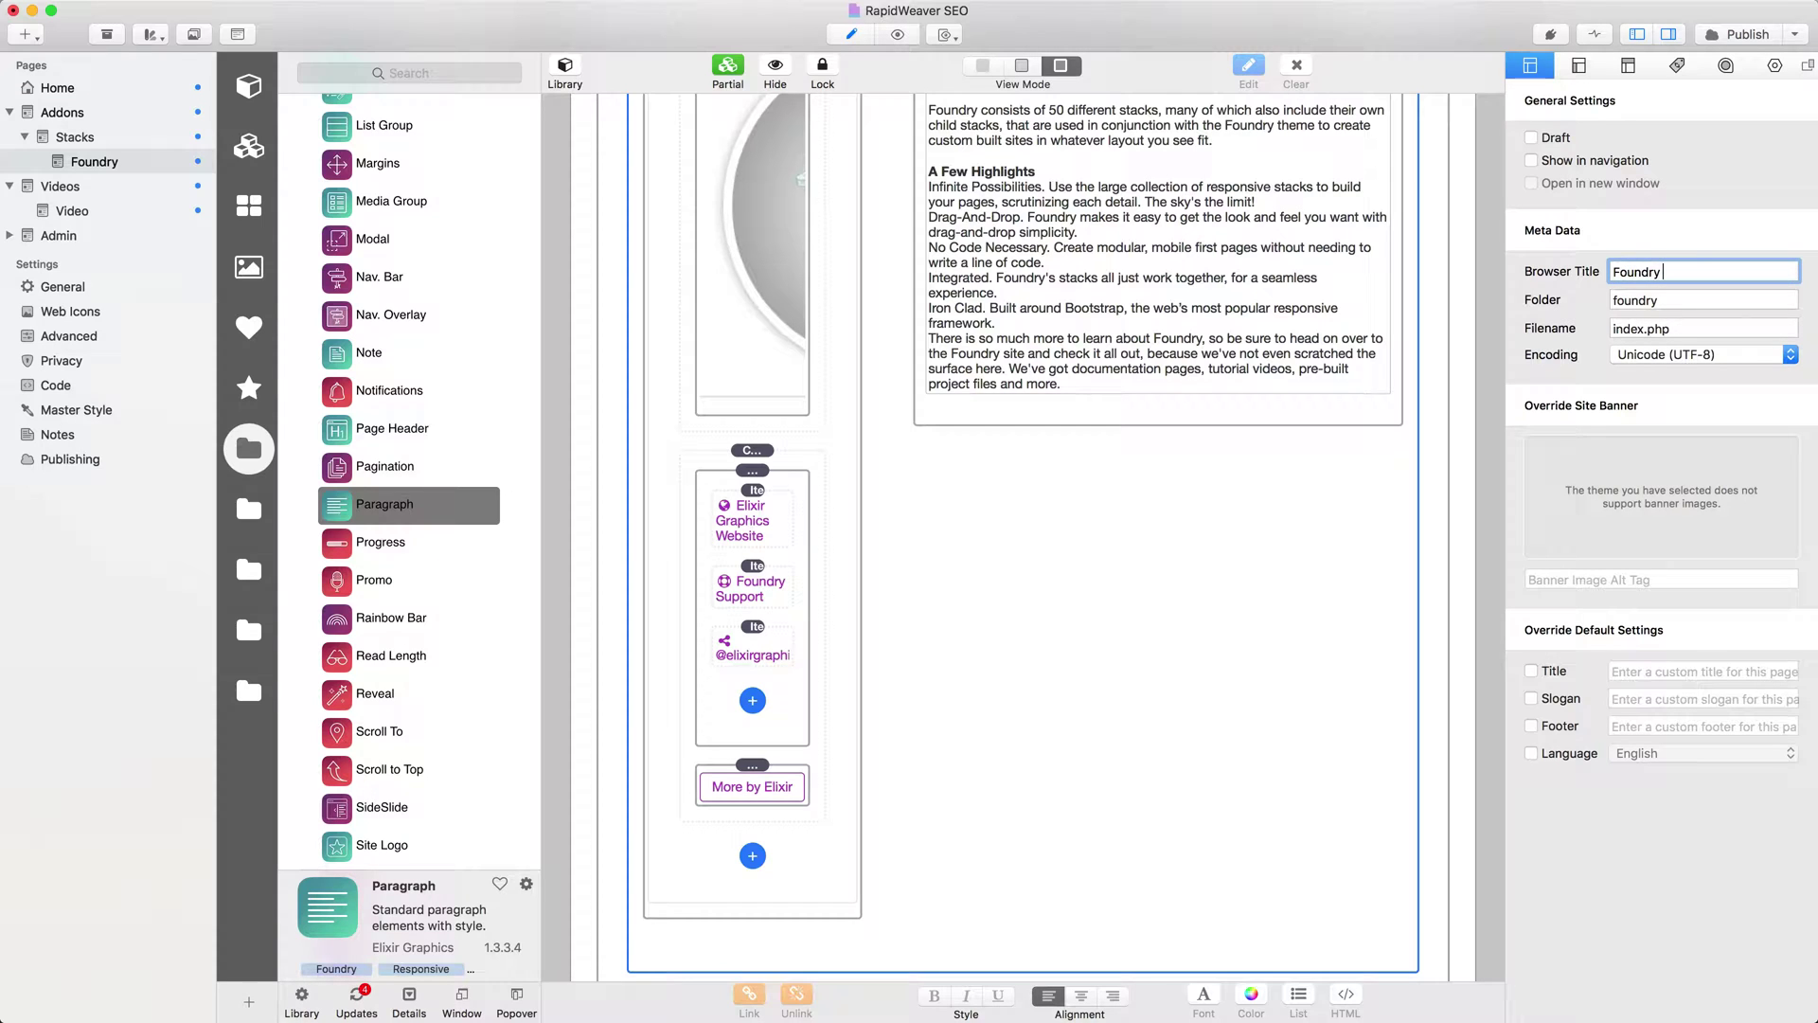
type("Weaver Stack")
type(" bu")
type(" Elixir")
type(" | RapidWe")
type("aver Communit")
type("y")
key("Tab")
key("super+Tab")
key("super+r")
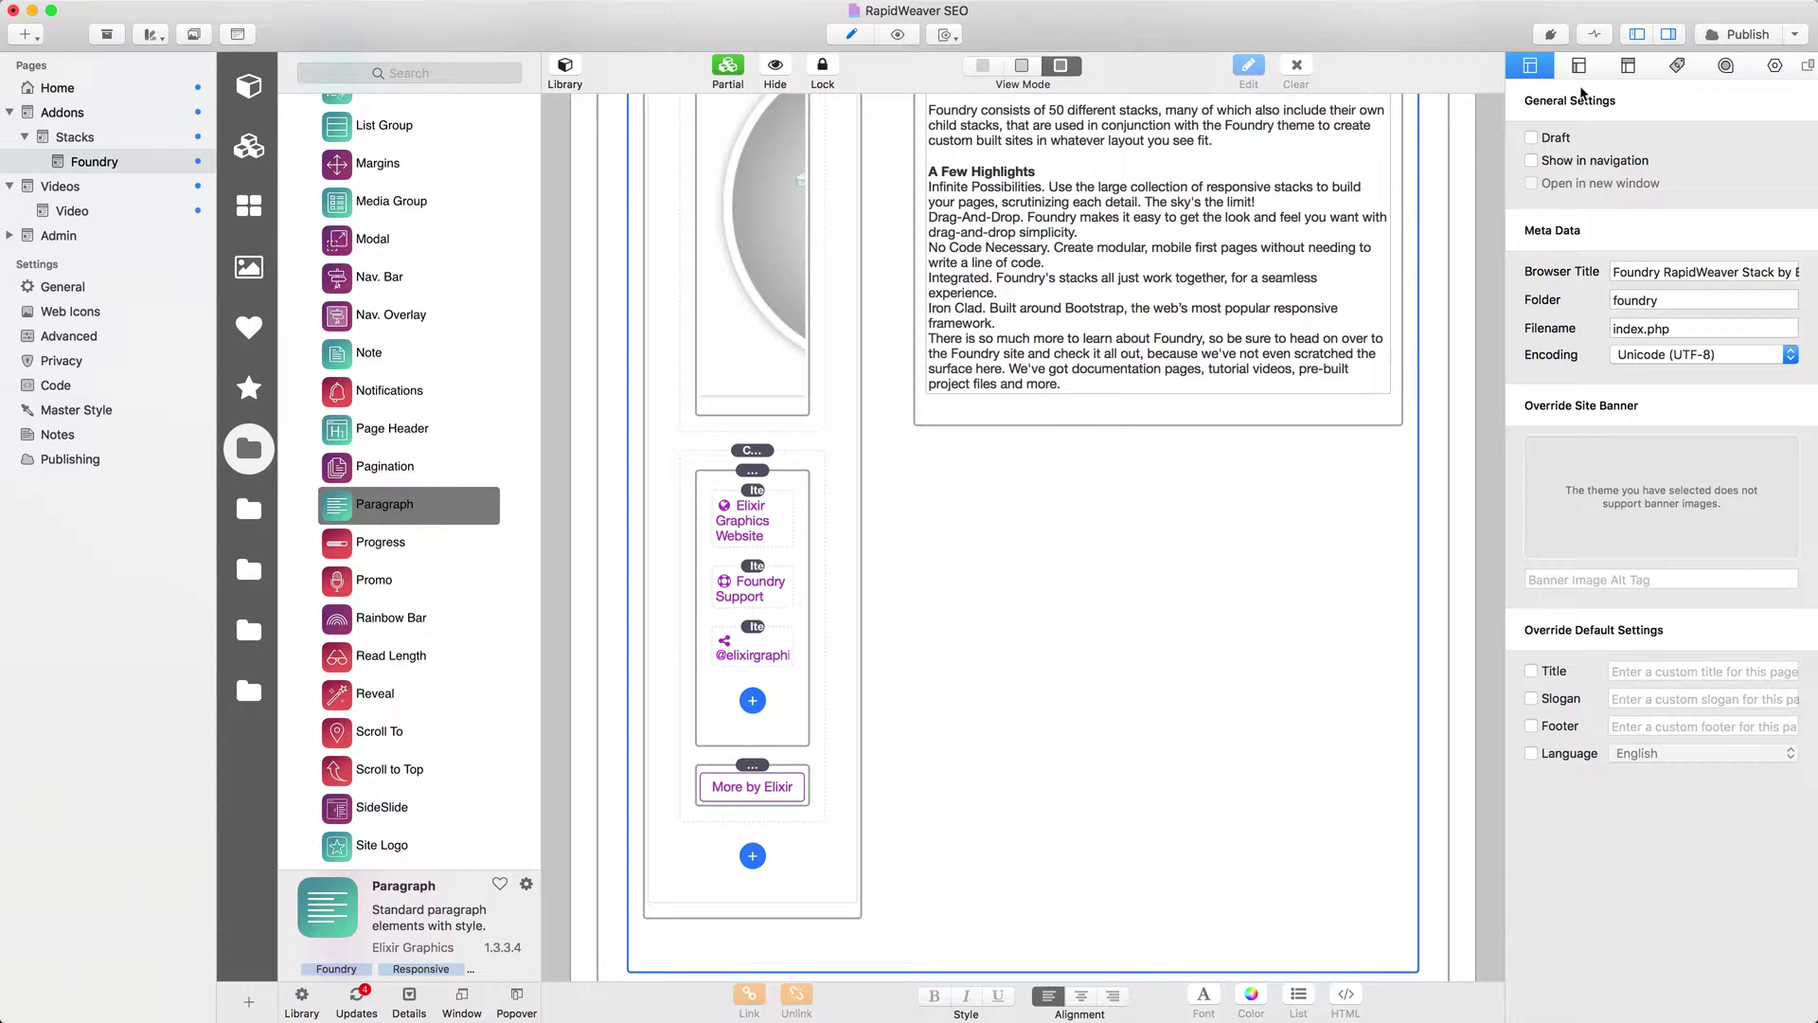
Examine the folder names in the page settings of the Foundry page and its parent Stacks and Addons pages
left_click(1581, 72)
left_click(1548, 73)
left_click(1649, 302)
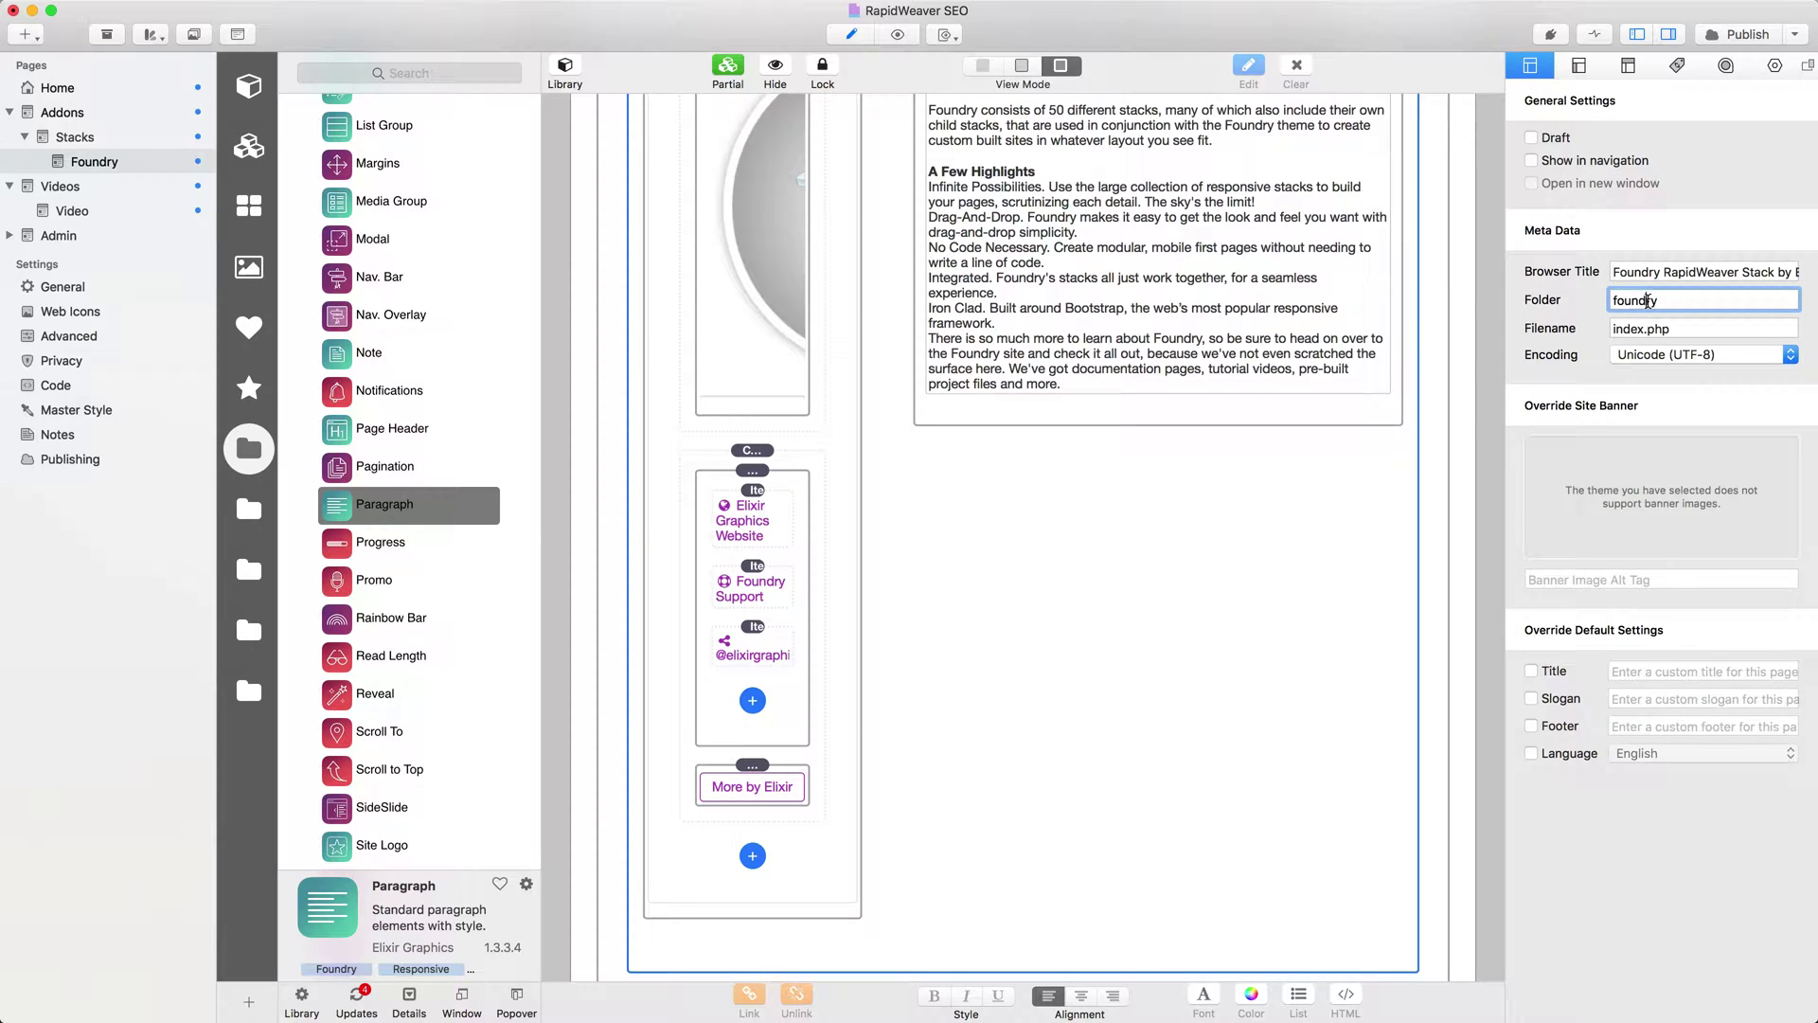
double_click(1648, 301)
left_click(79, 137)
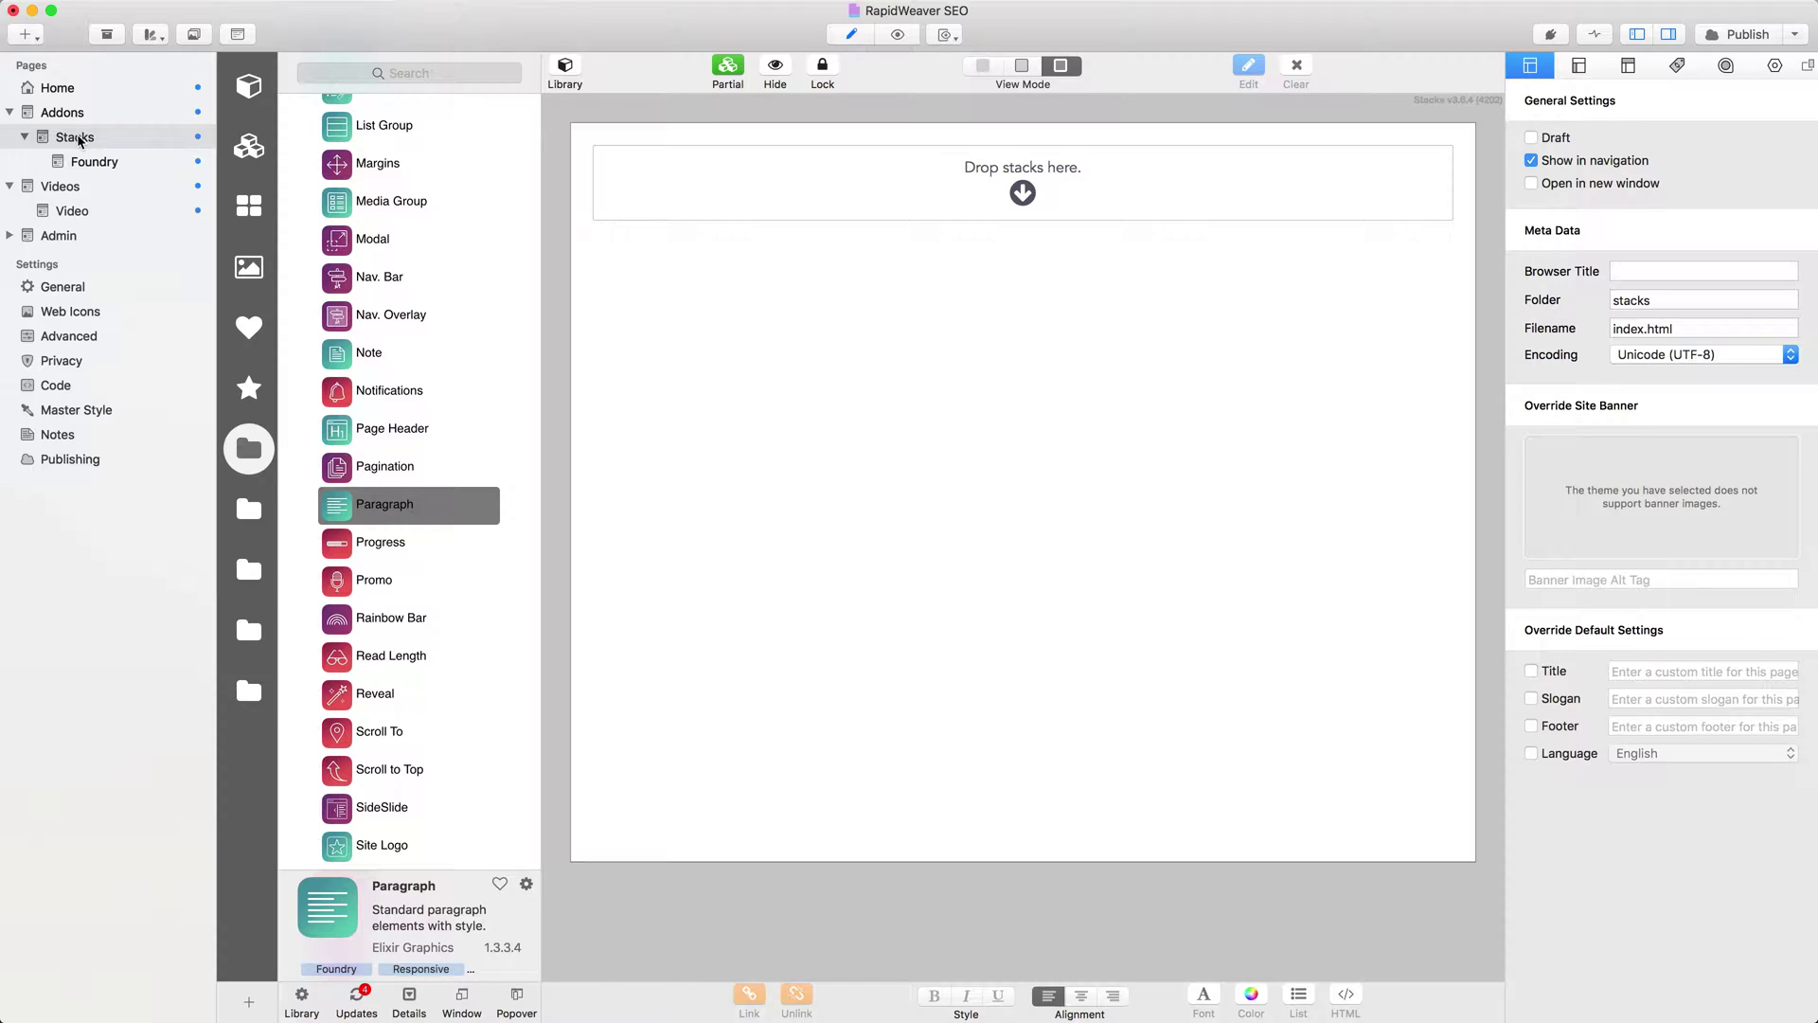
left_click(69, 115)
left_click(81, 143)
left_click(96, 162)
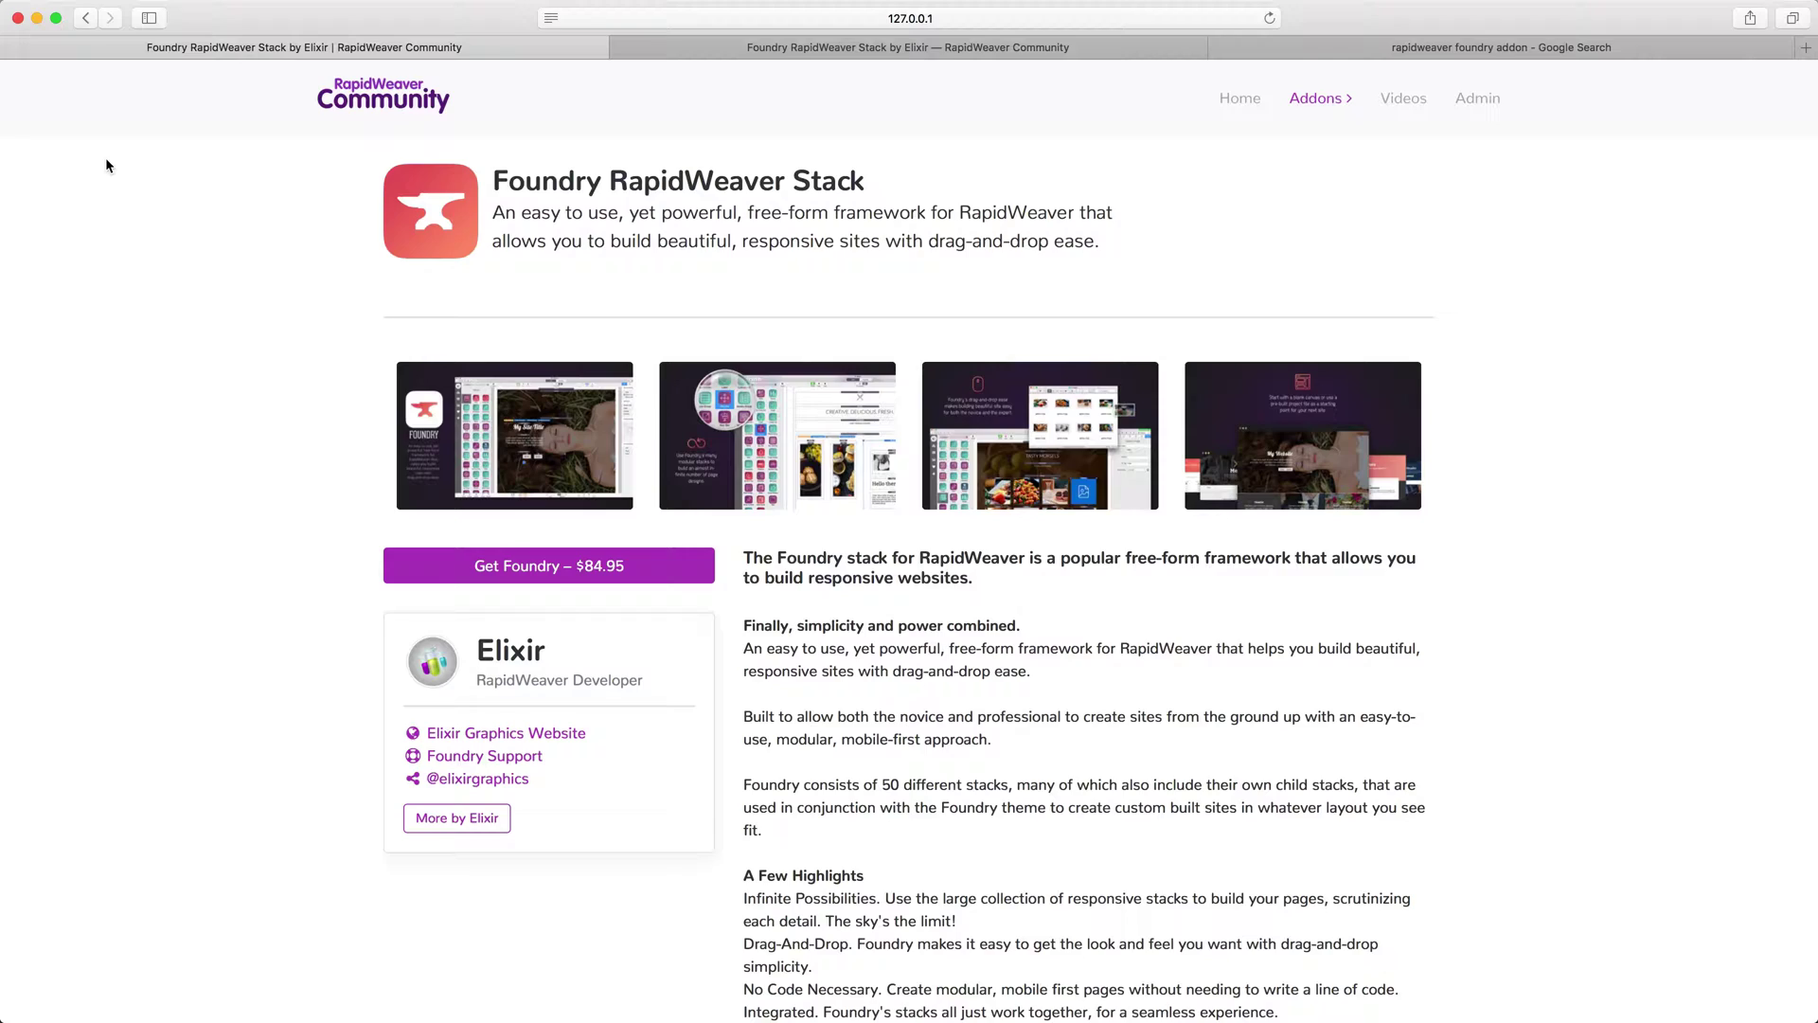
Examine the folder path in the Foundry preview page's web address in Safari
left_click(701, 18)
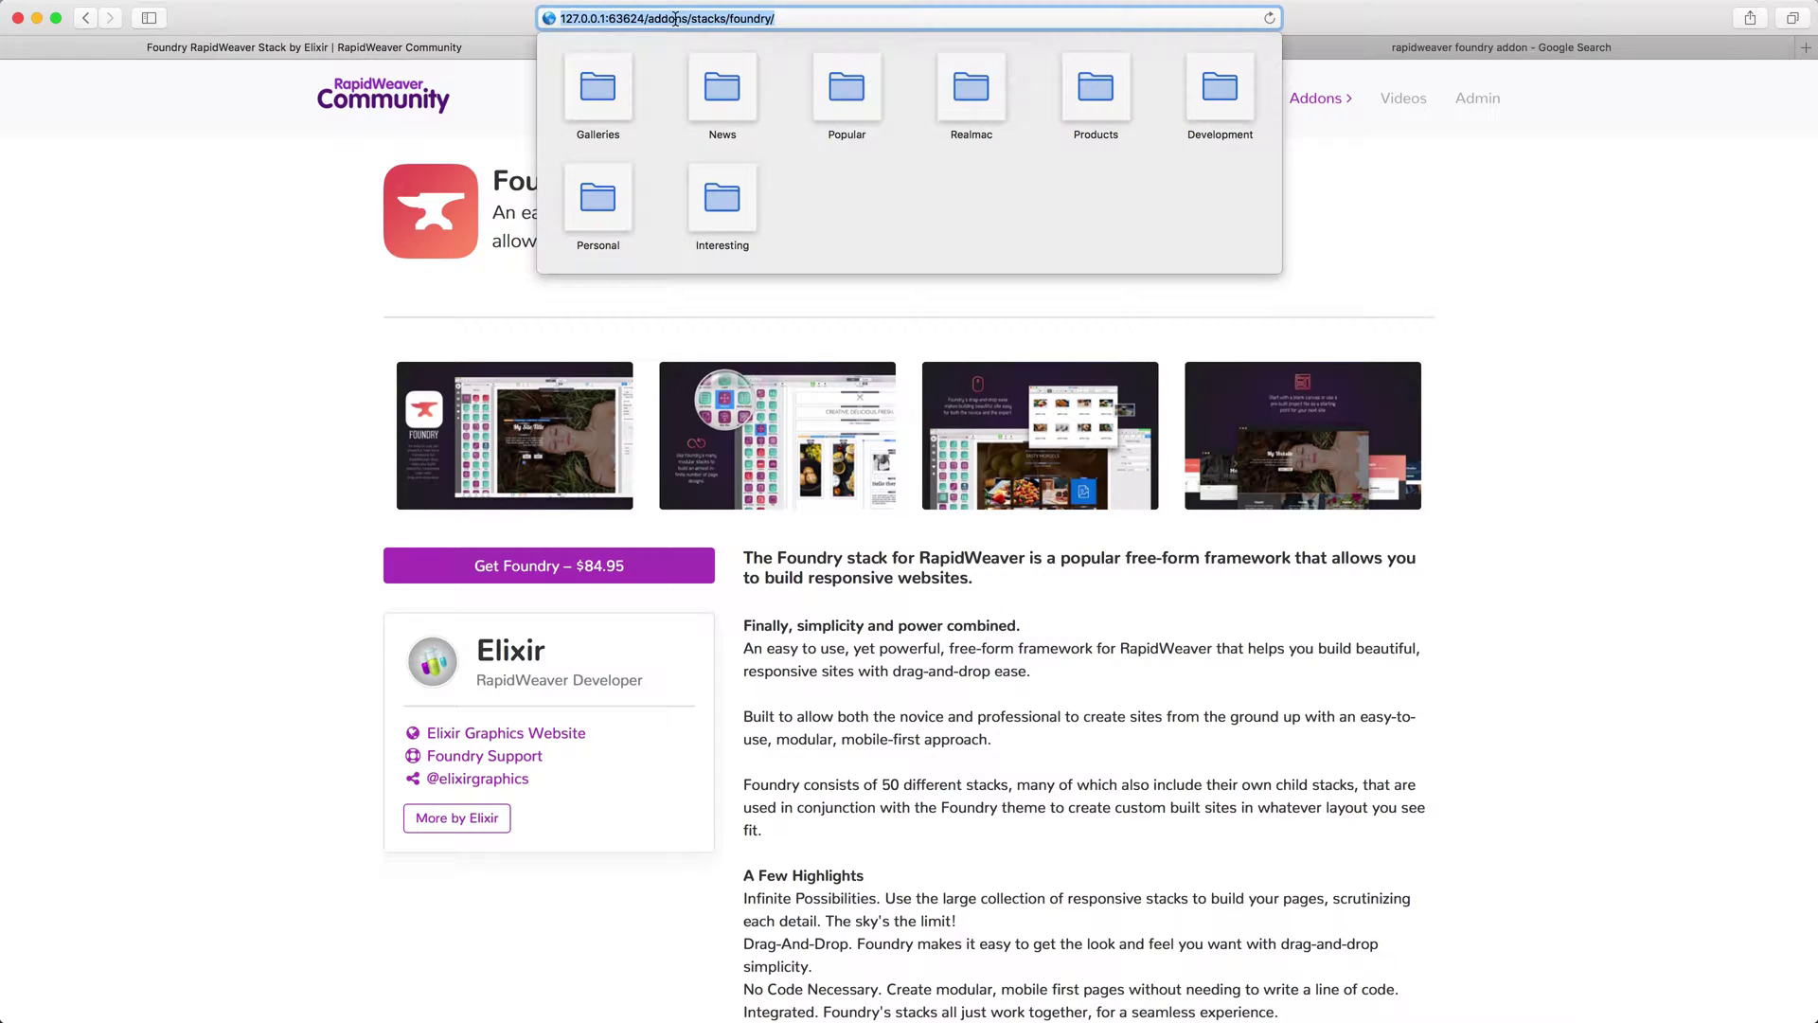
left_click(675, 19)
left_click_drag(656, 19, 773, 19)
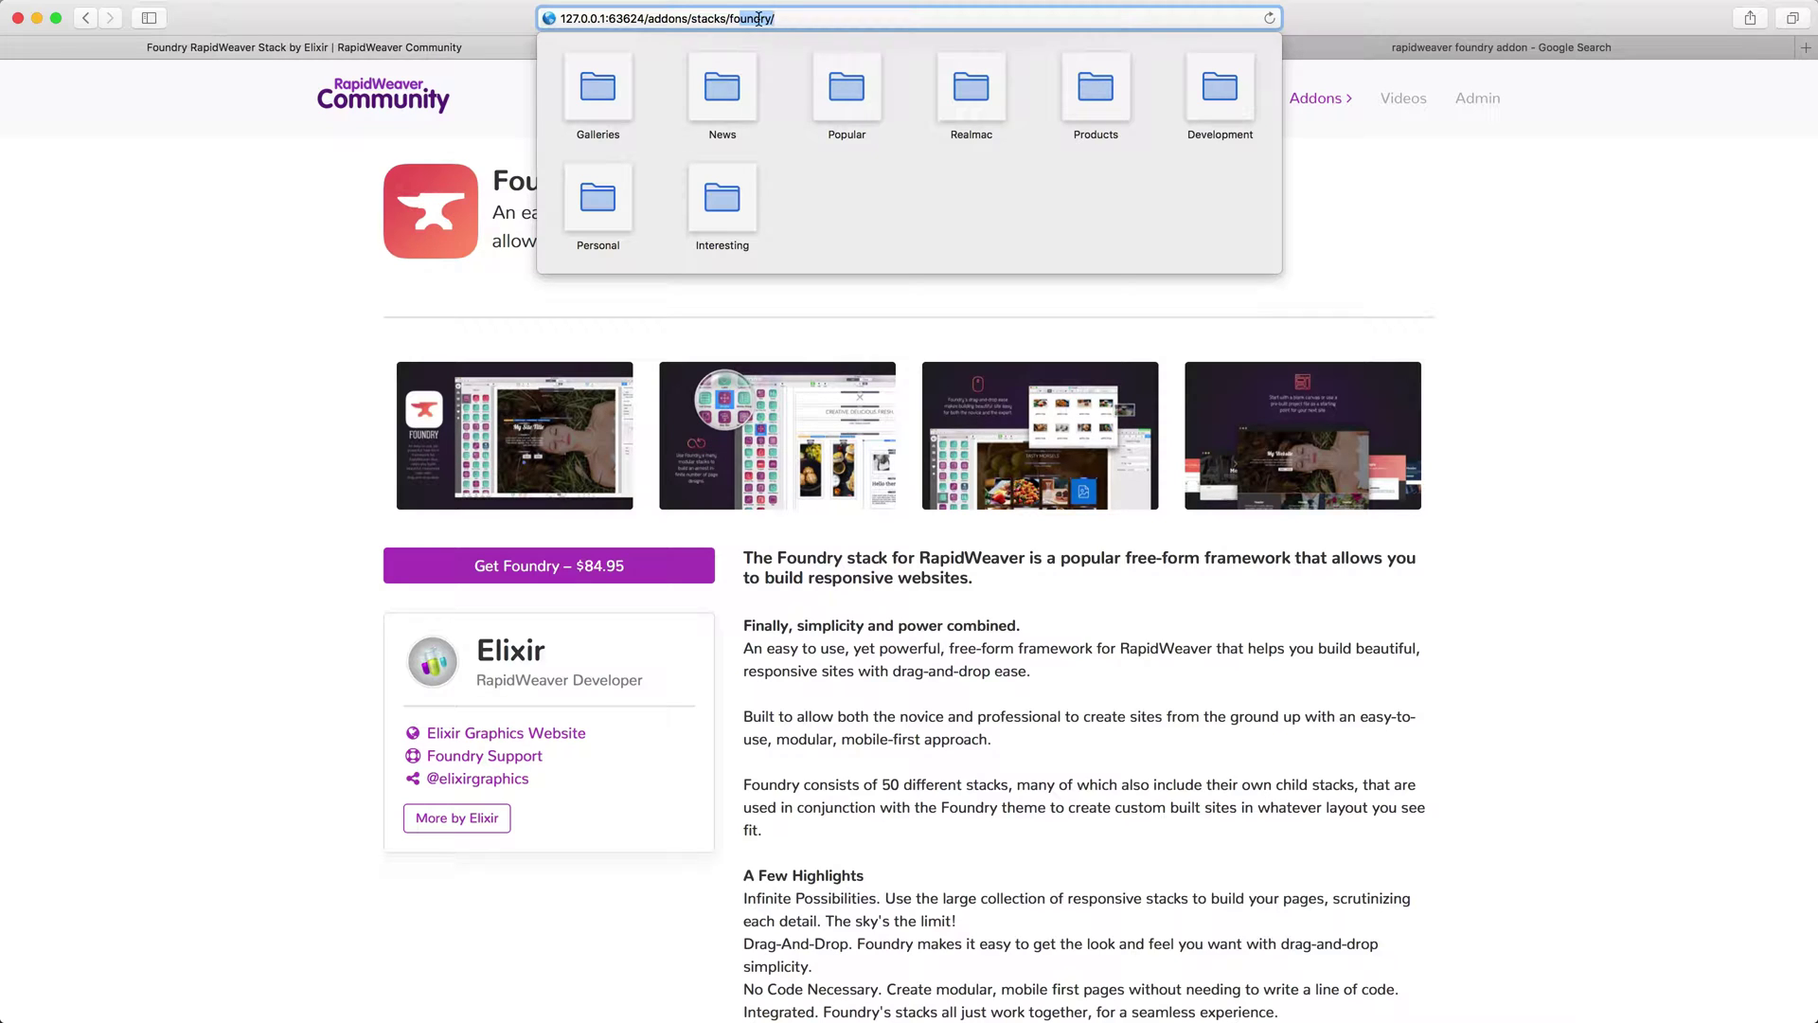
key("Return")
left_click(774, 17)
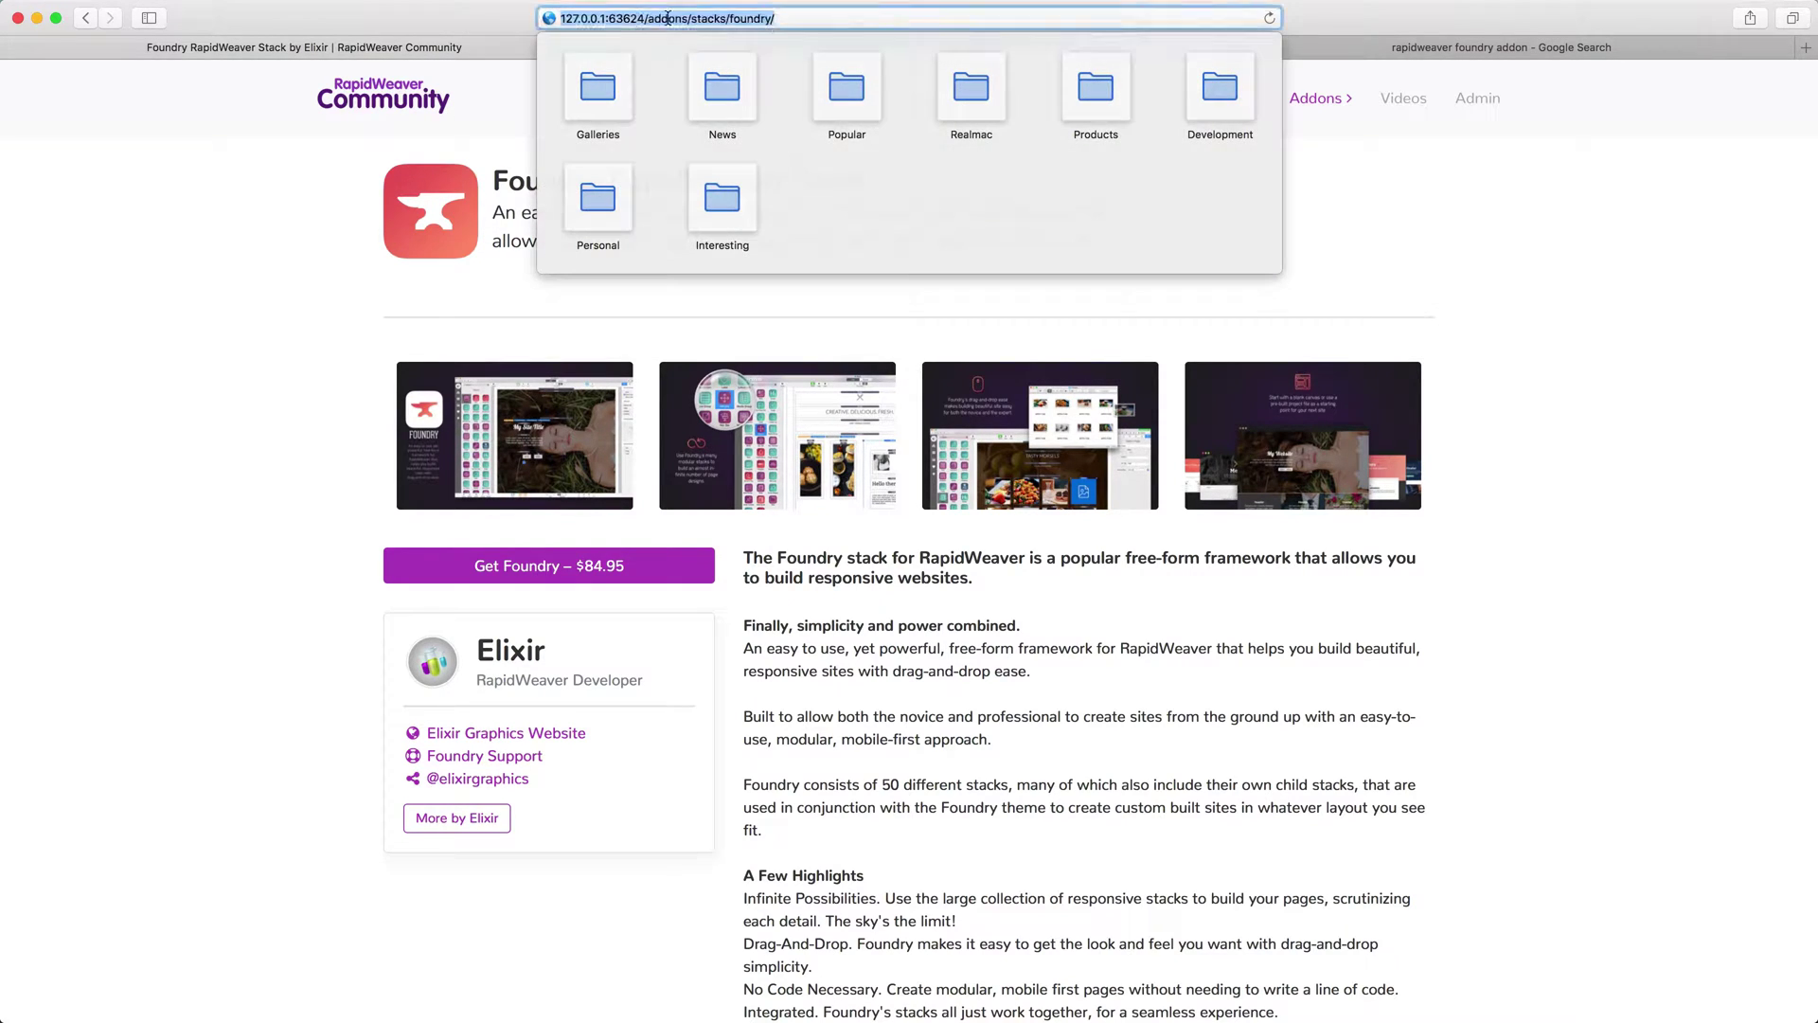
left_click(660, 18)
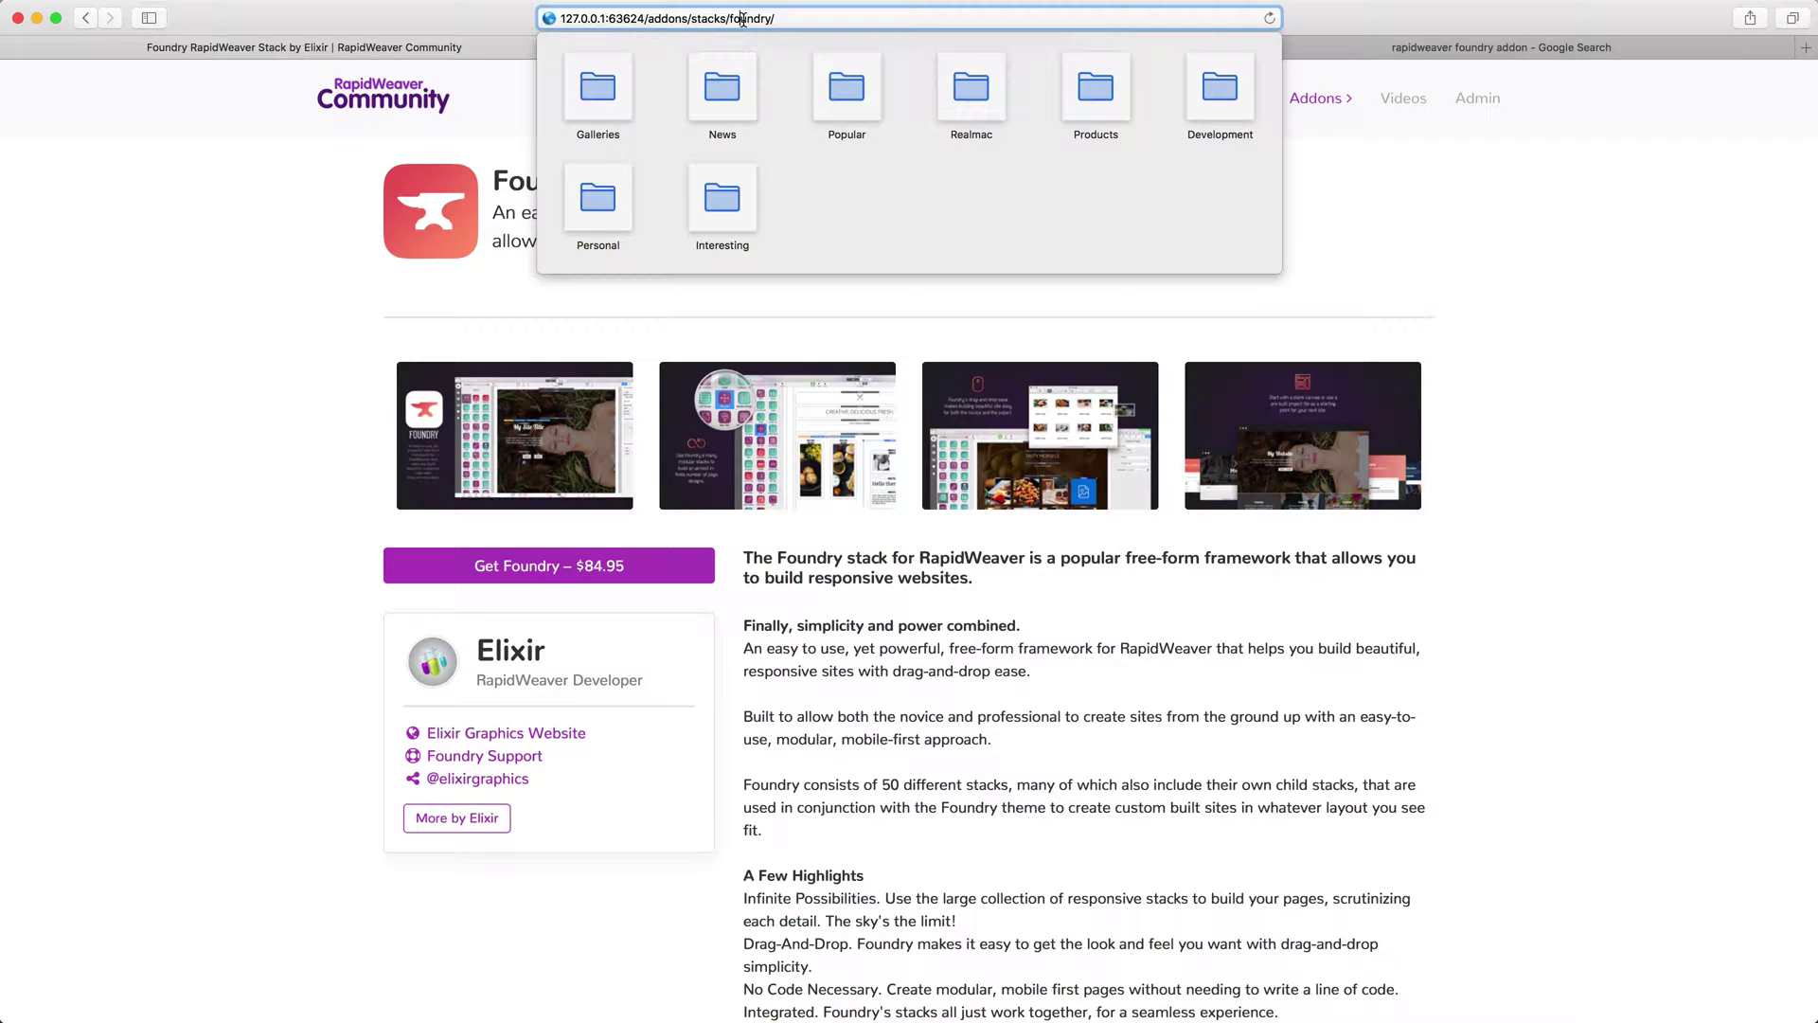
Copy the tagline from the Safari preview into the Foundry page's meta description in RapidWeaver
key("super+Tab")
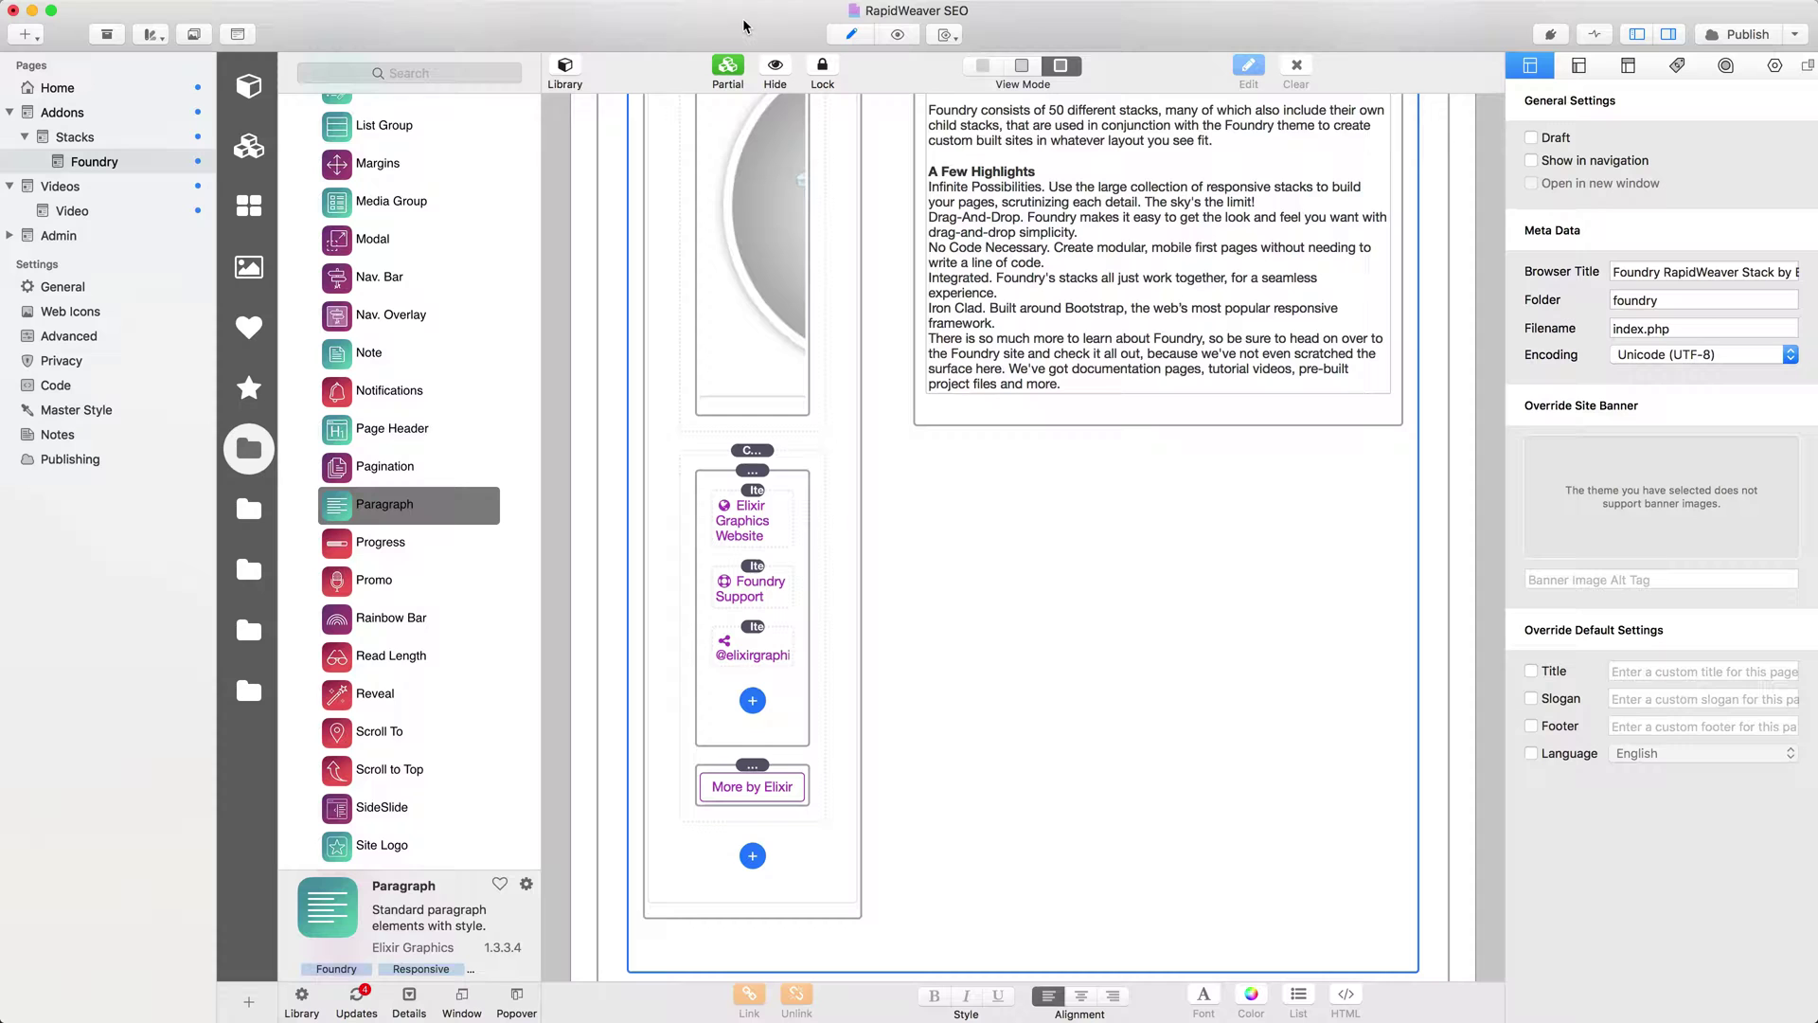
left_click(1629, 66)
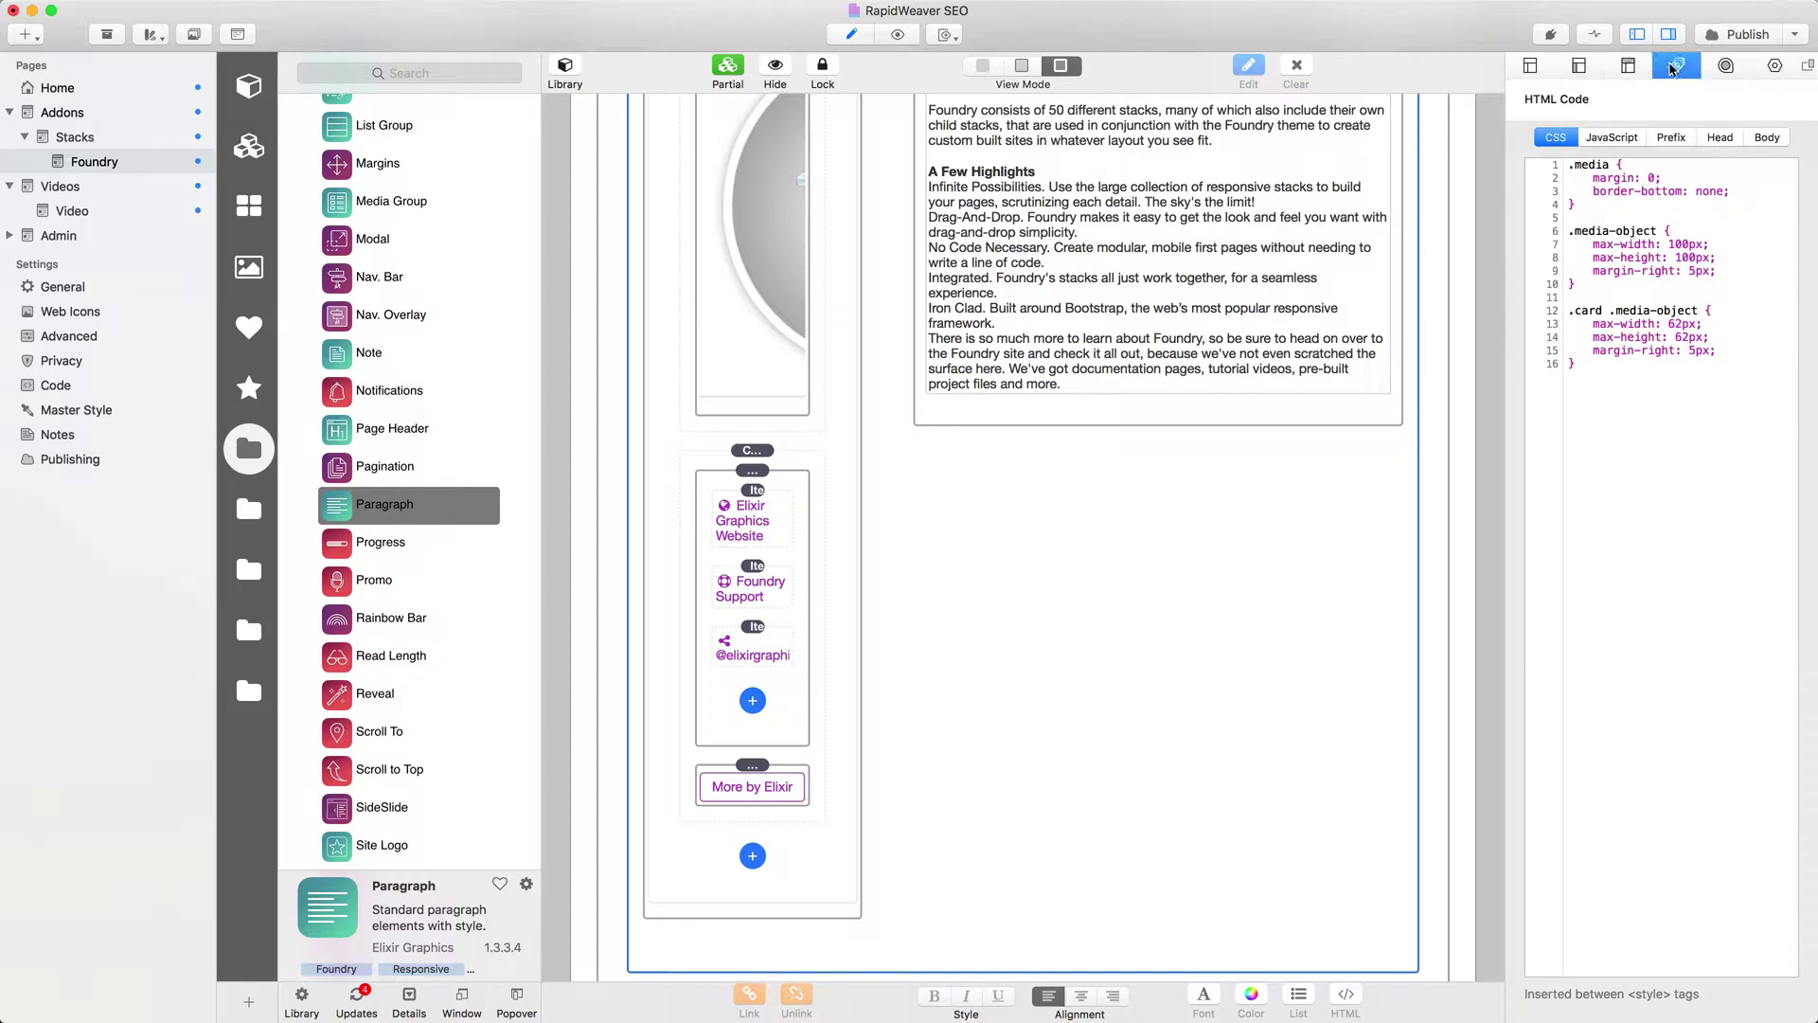
left_click(1677, 65)
left_click(1567, 172)
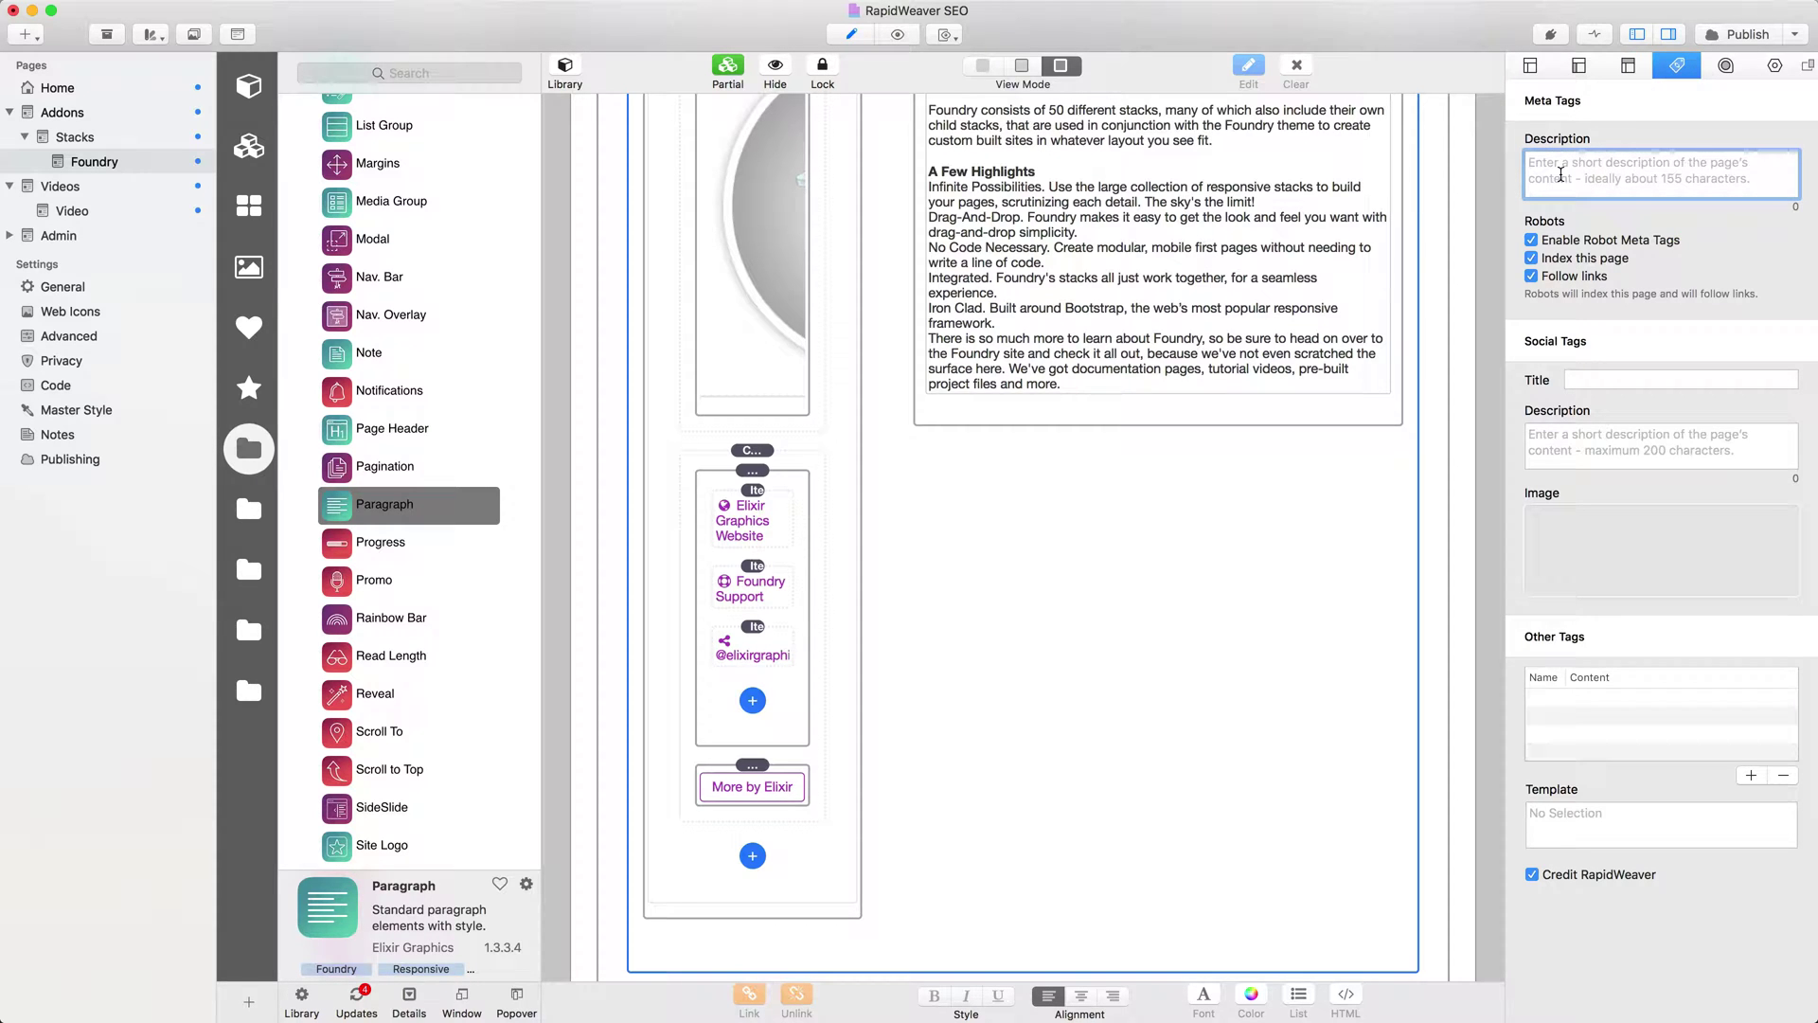
key("super+Tab")
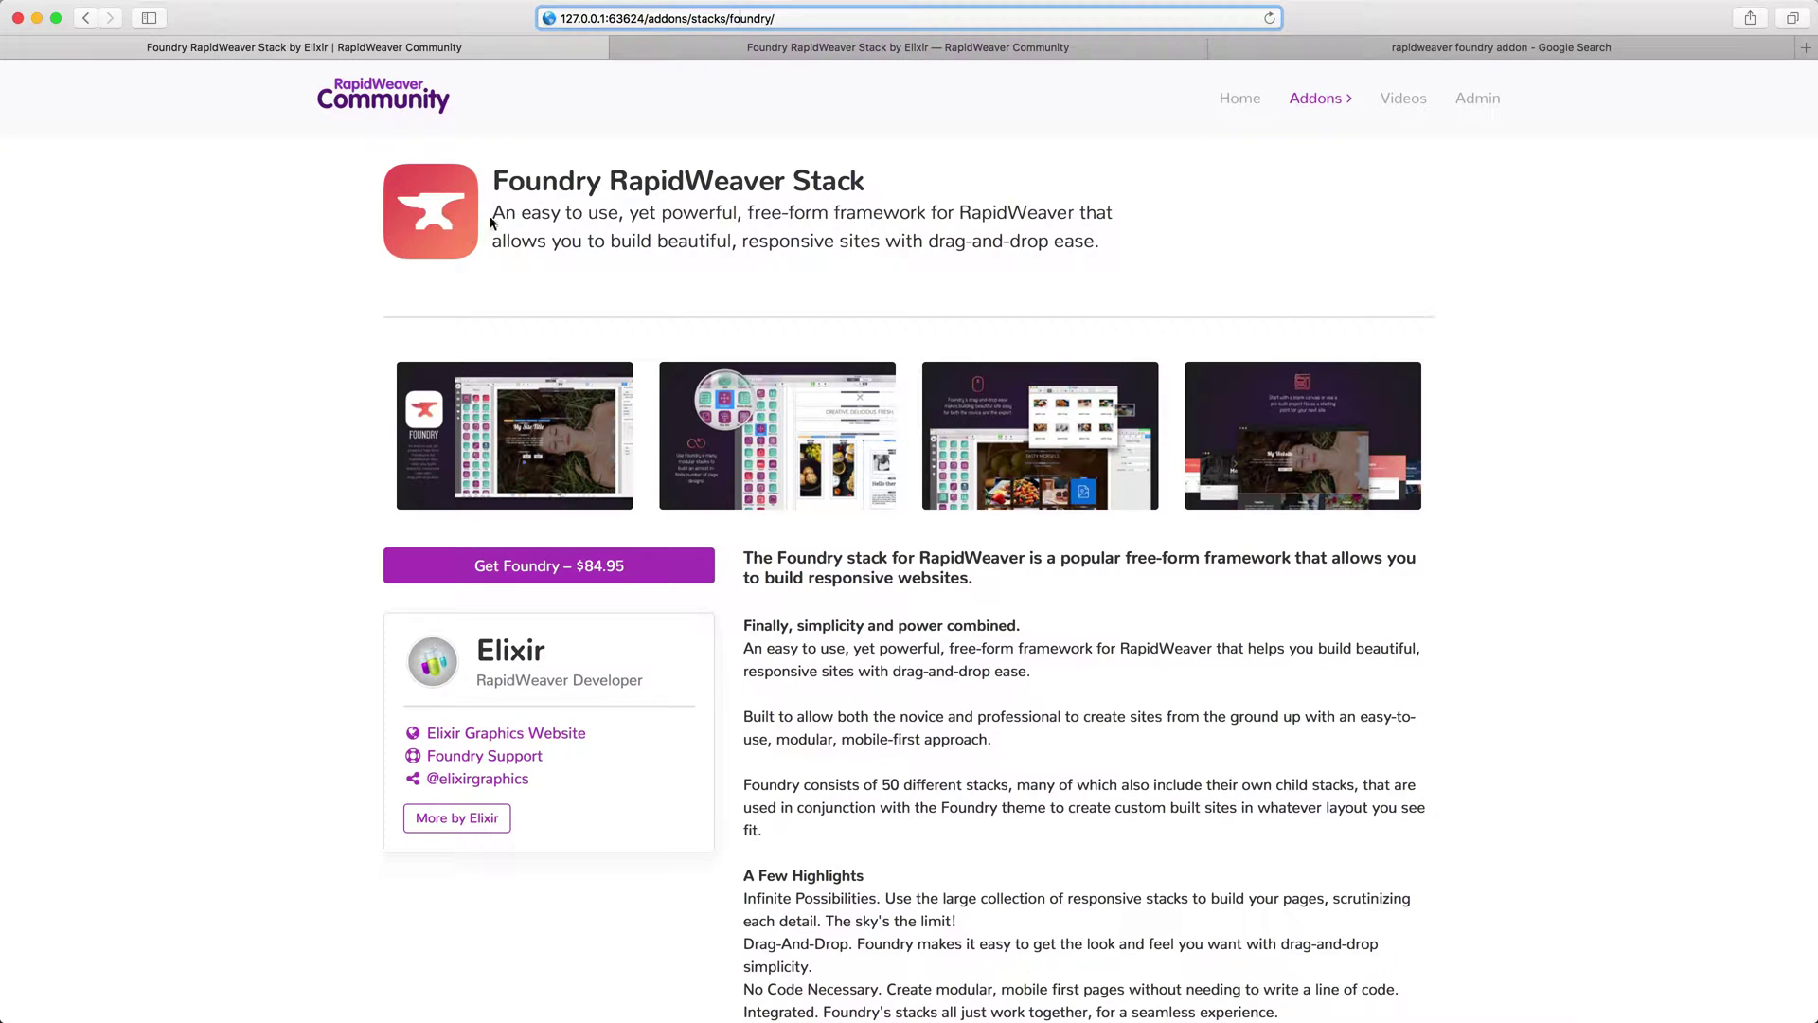
left_click_drag(492, 218, 1127, 247)
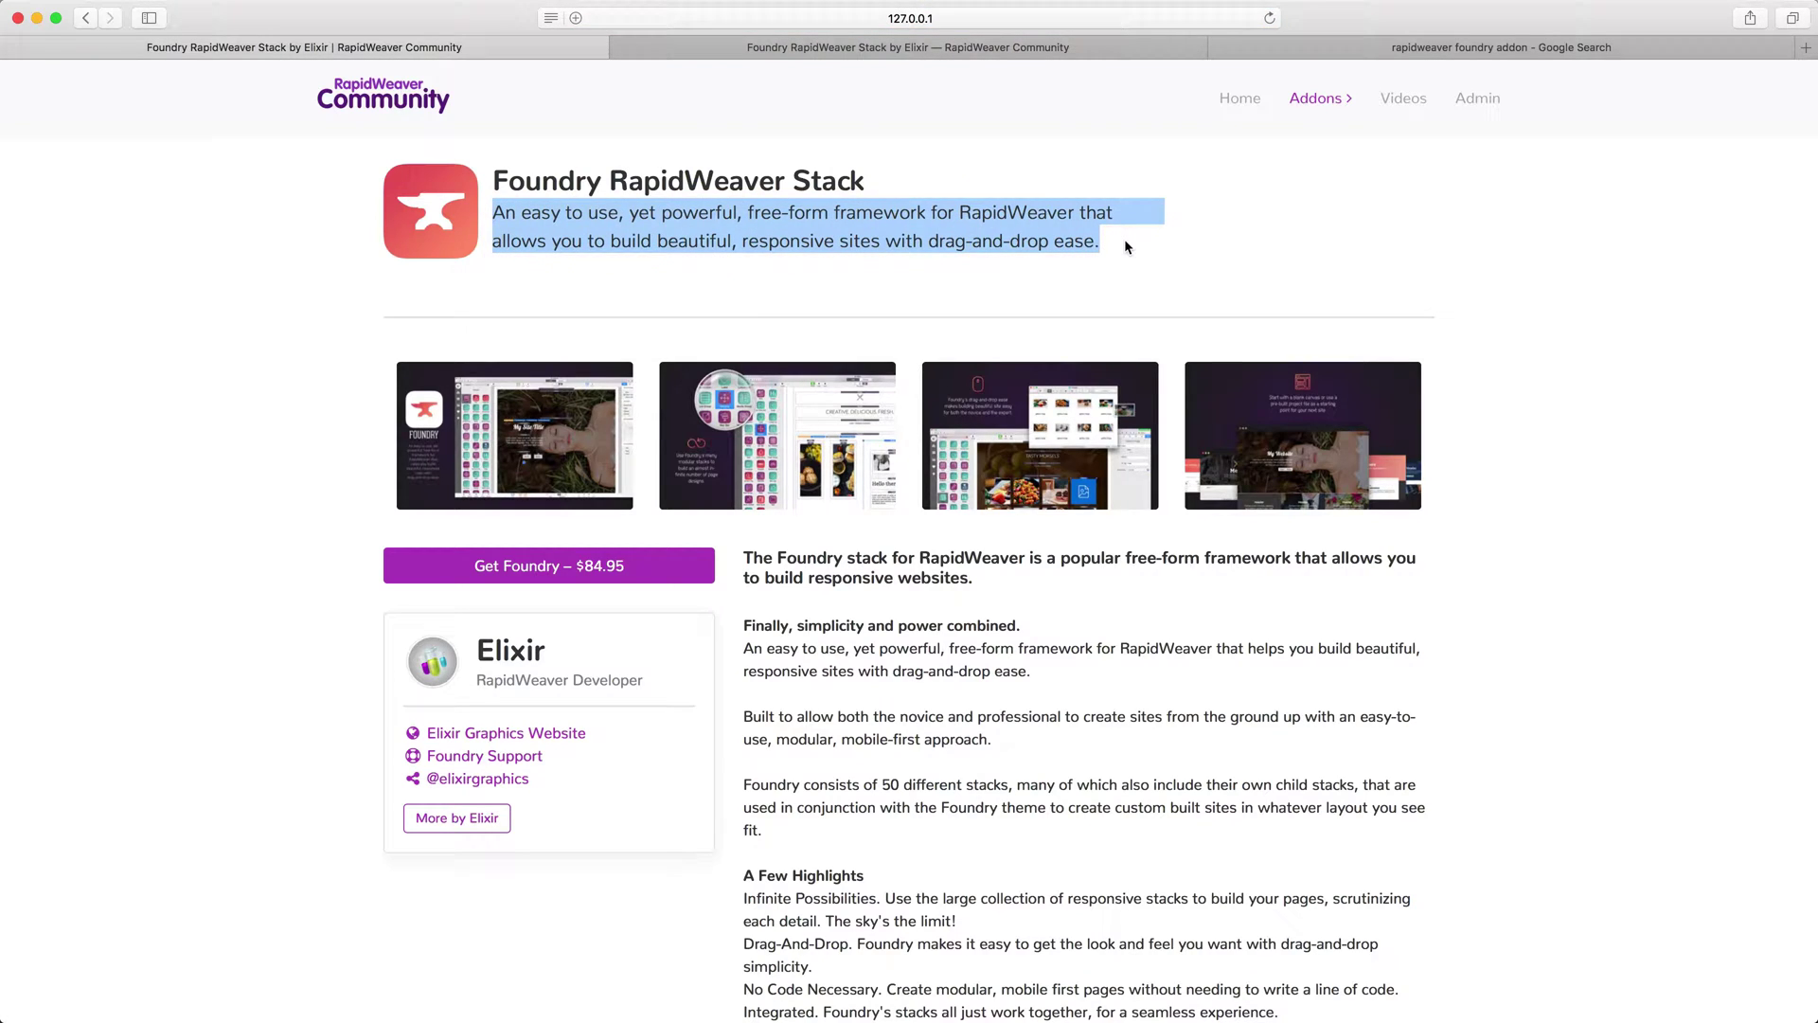
key("super+c")
key("super+Tab")
key("super+v")
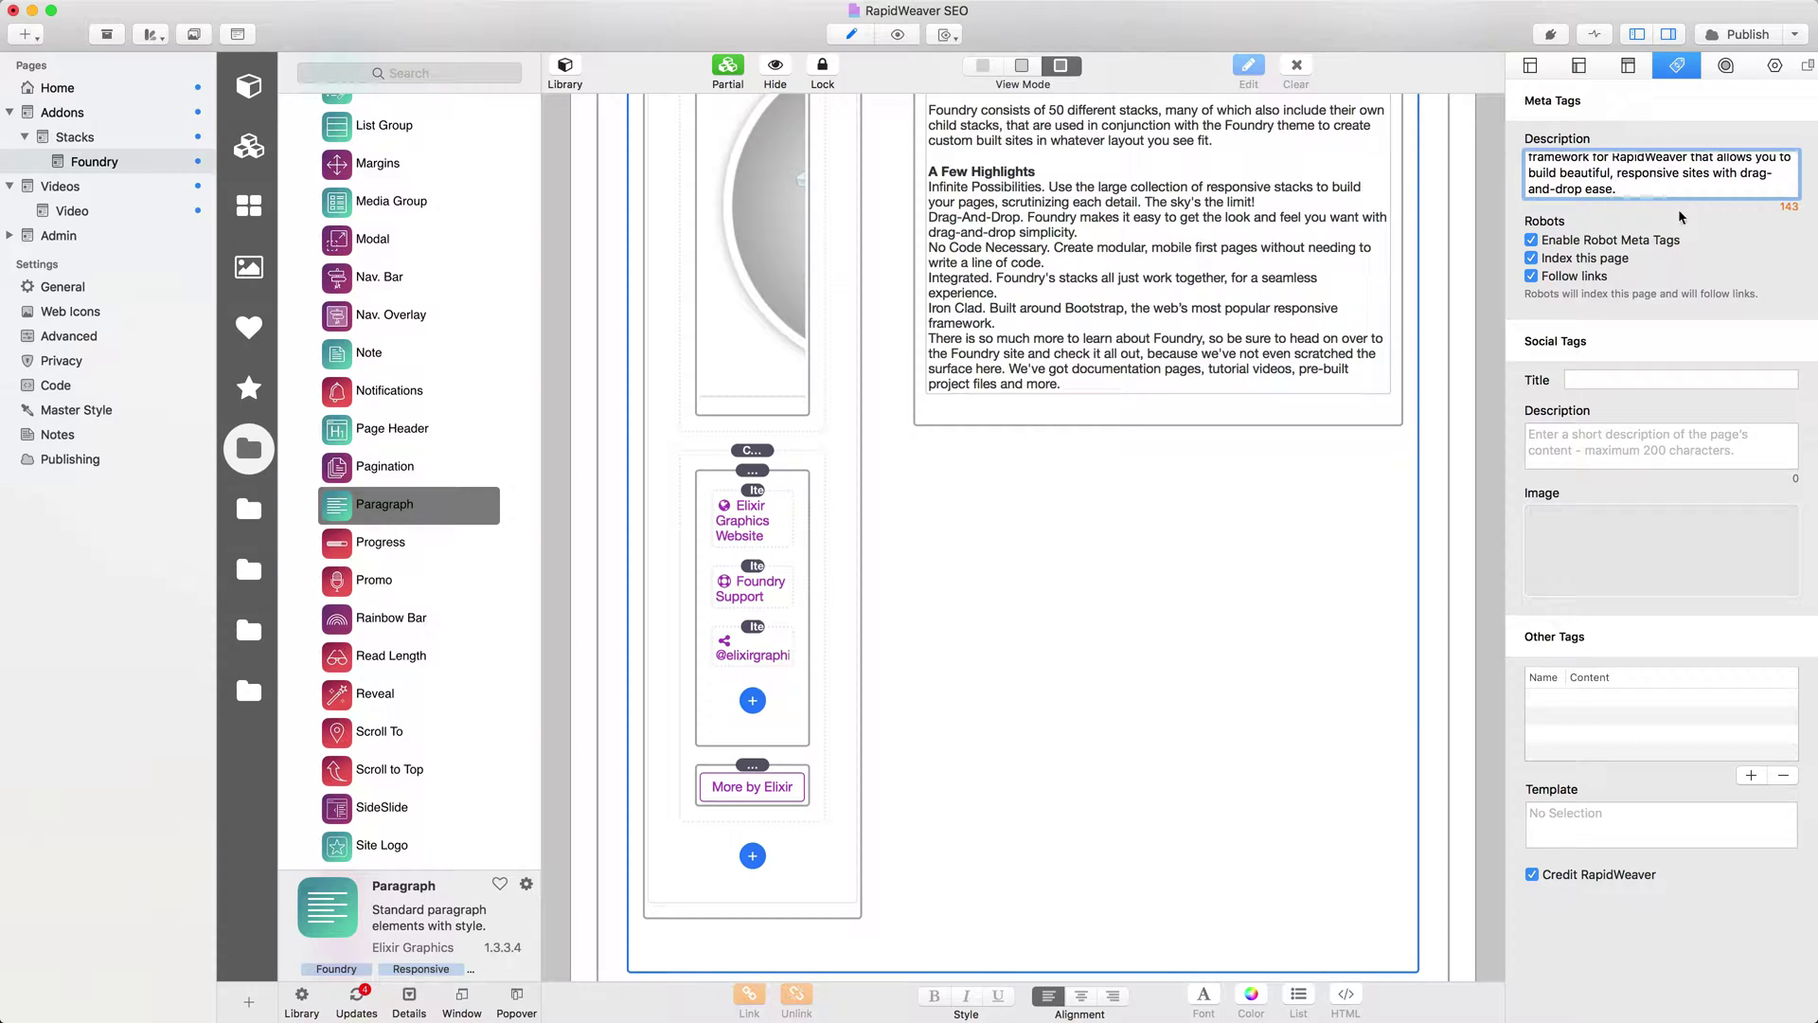
left_click_drag(1619, 190, 1526, 132)
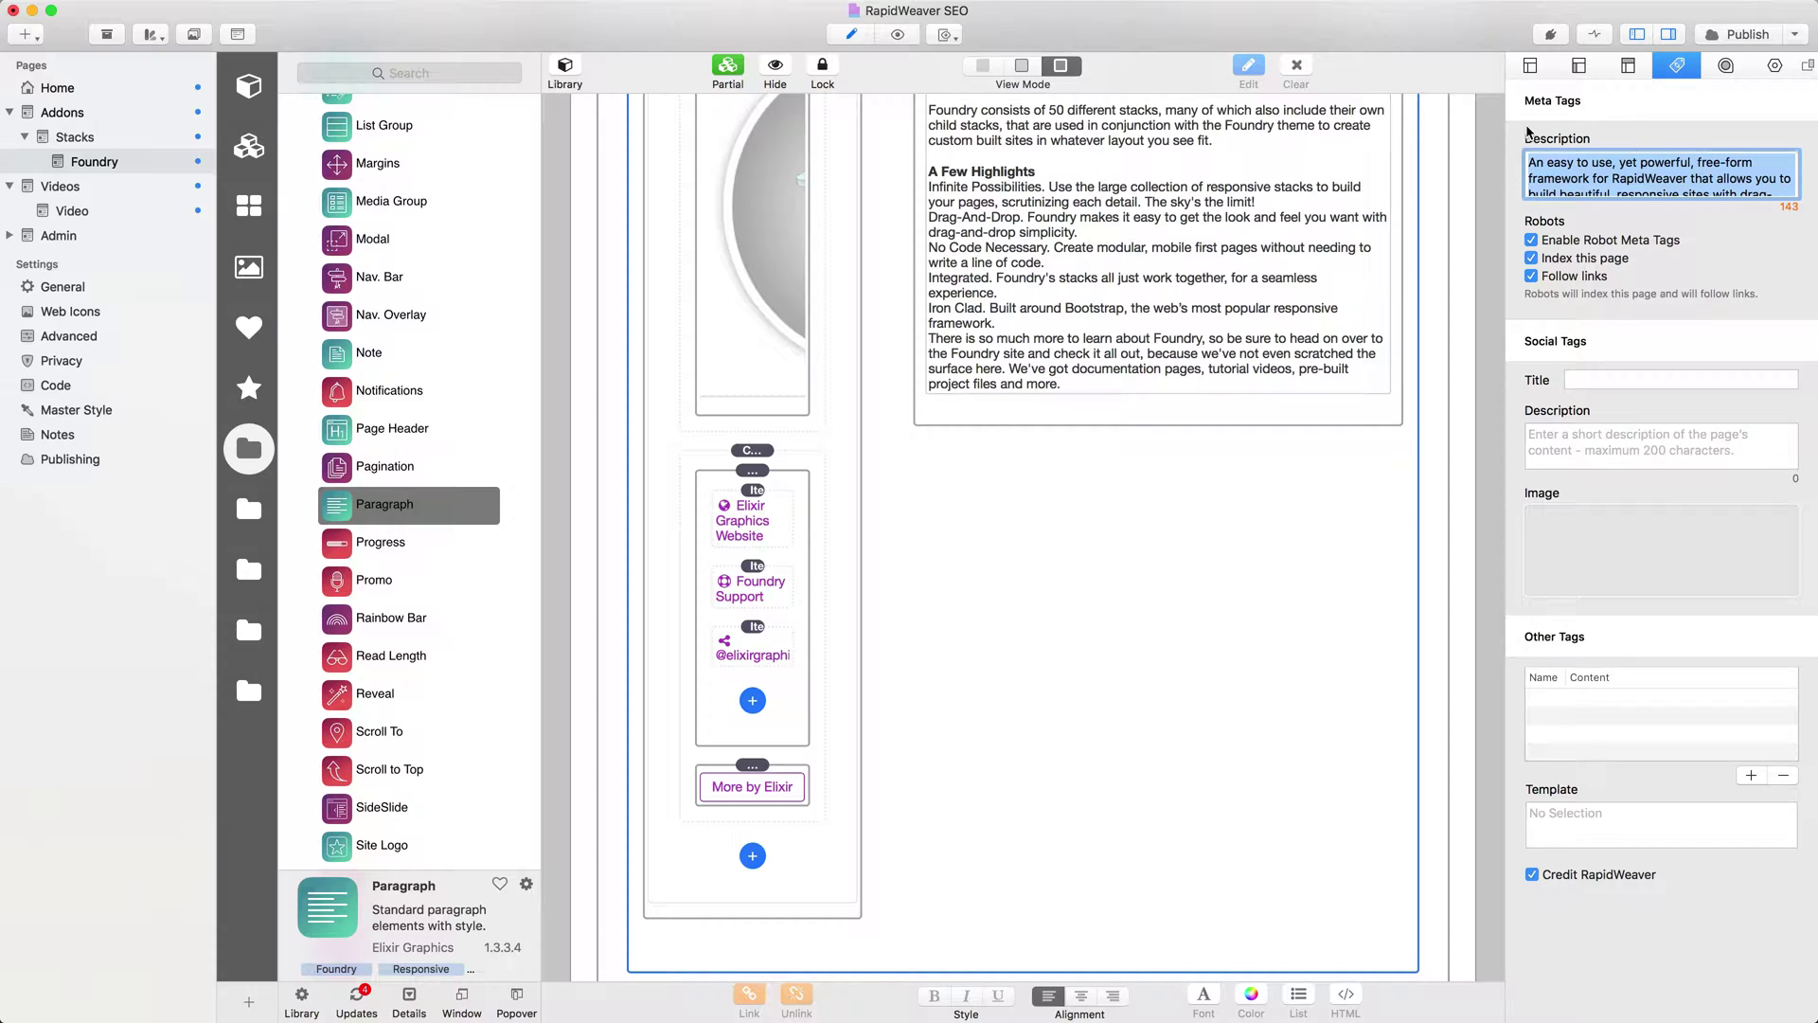
left_click(1603, 187)
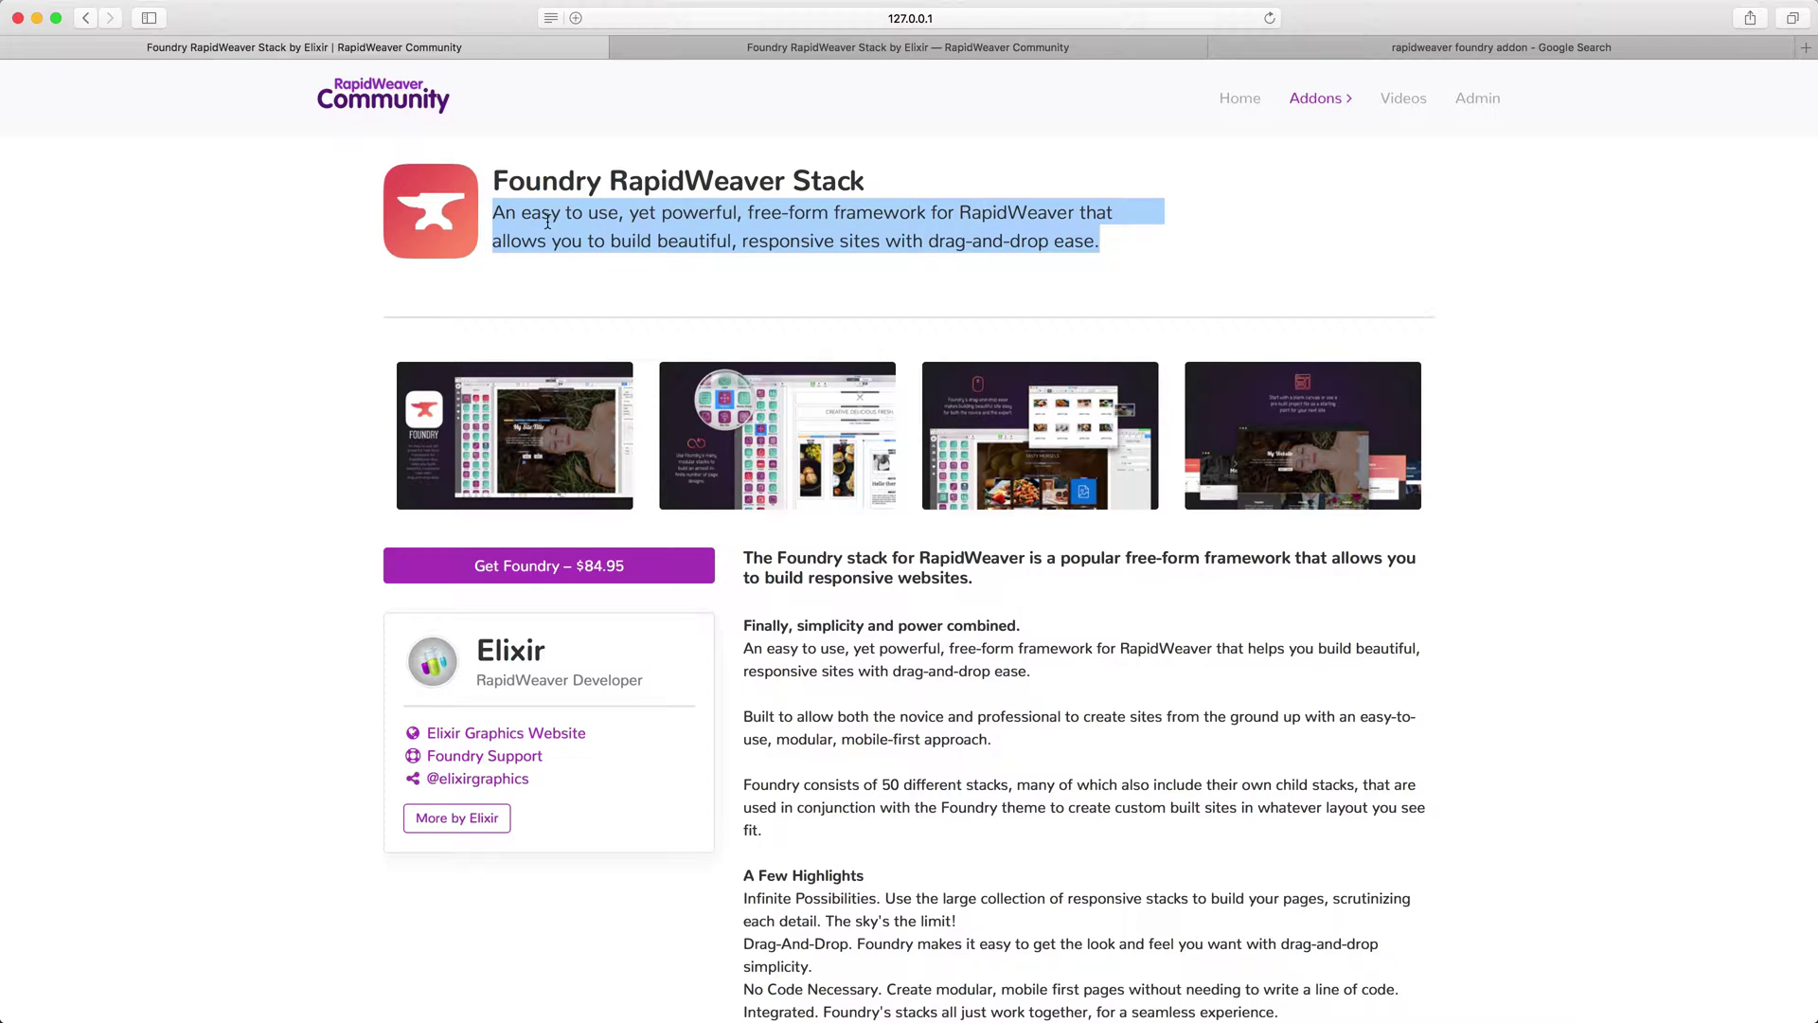
Compare the description with the preview's heading and tagline, and insert "Foundry is a stack for RapidWeaver." at the start of the meta description
left_click(487, 217)
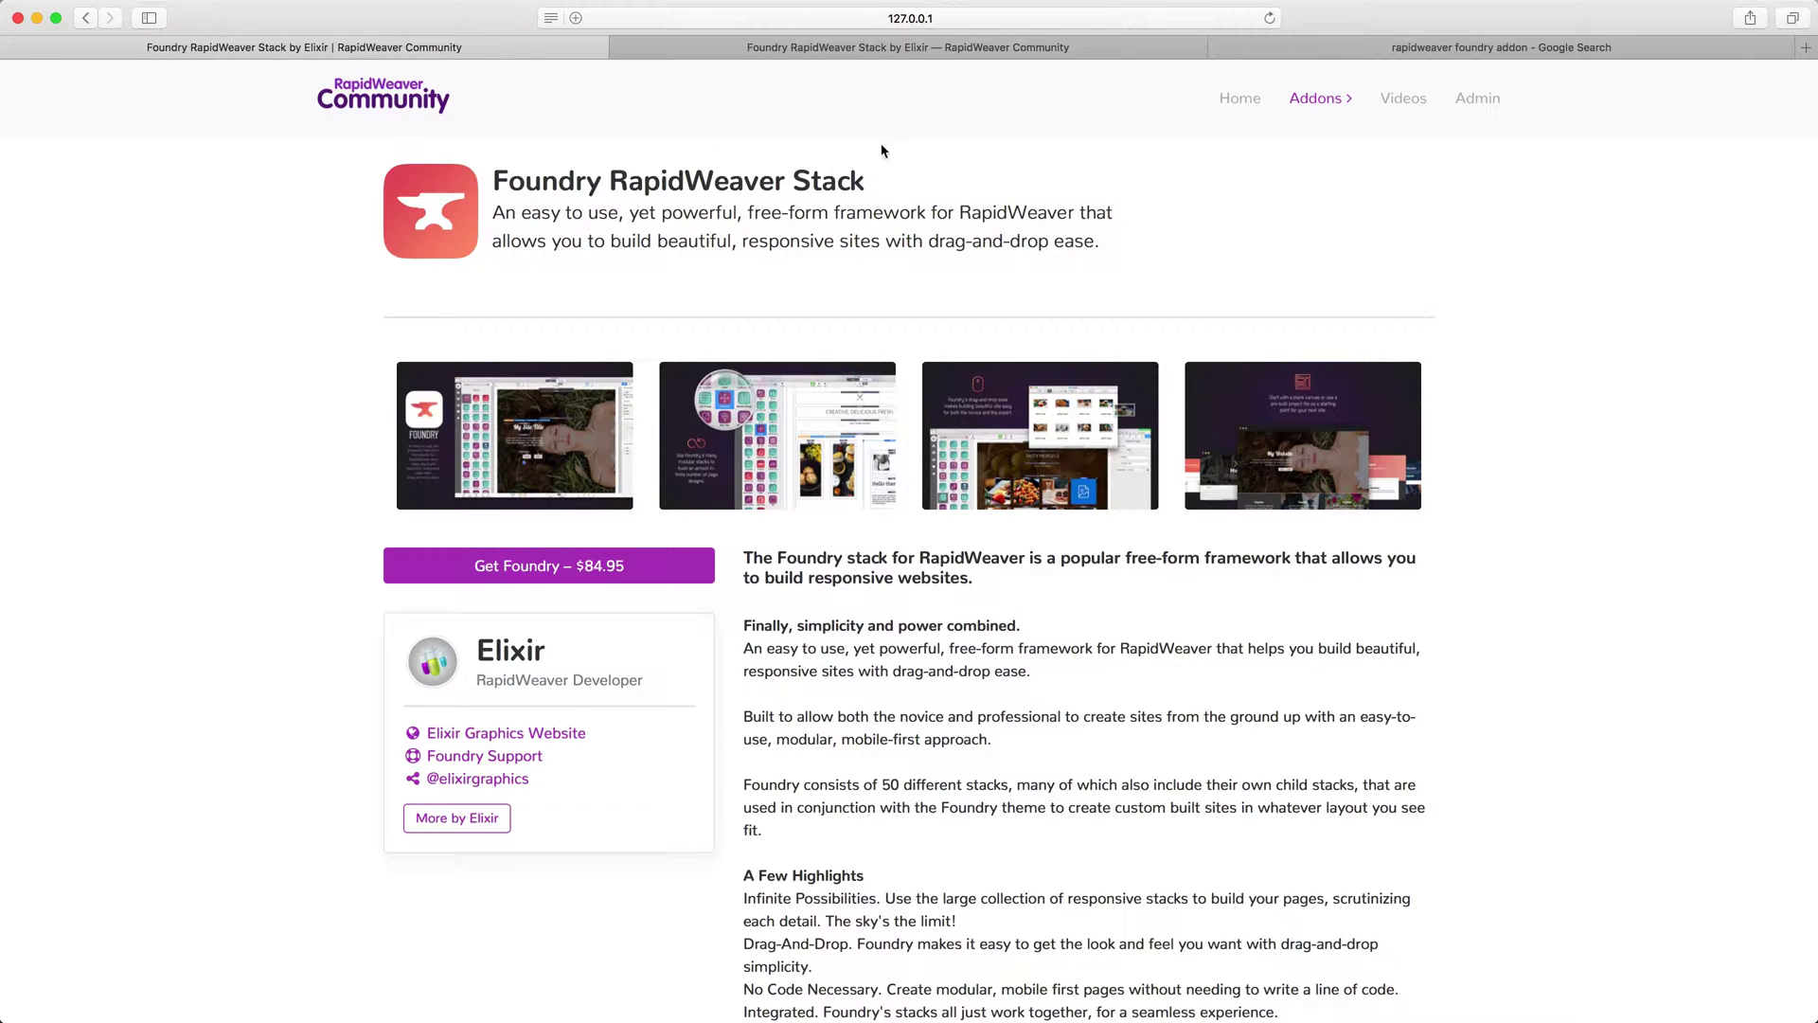
left_click_drag(868, 181, 487, 188)
left_click(501, 202)
triple_click(532, 216)
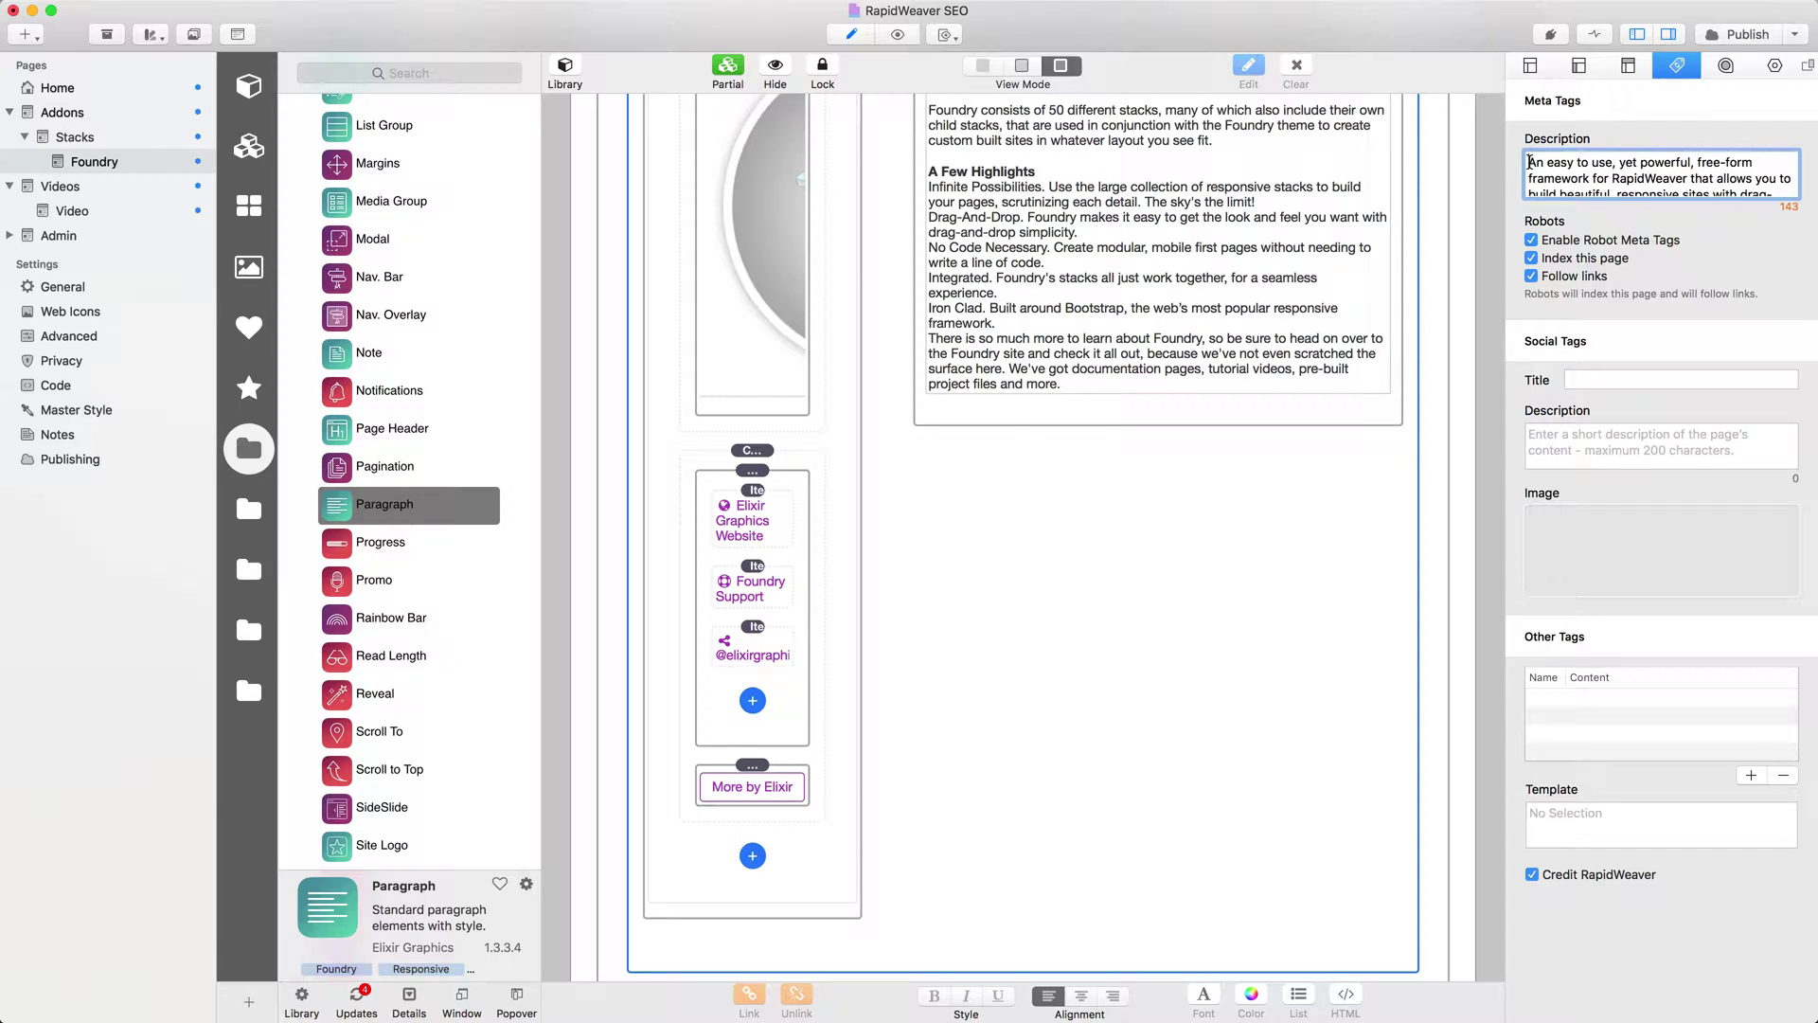
left_click(1530, 163)
type("Foundry is a ")
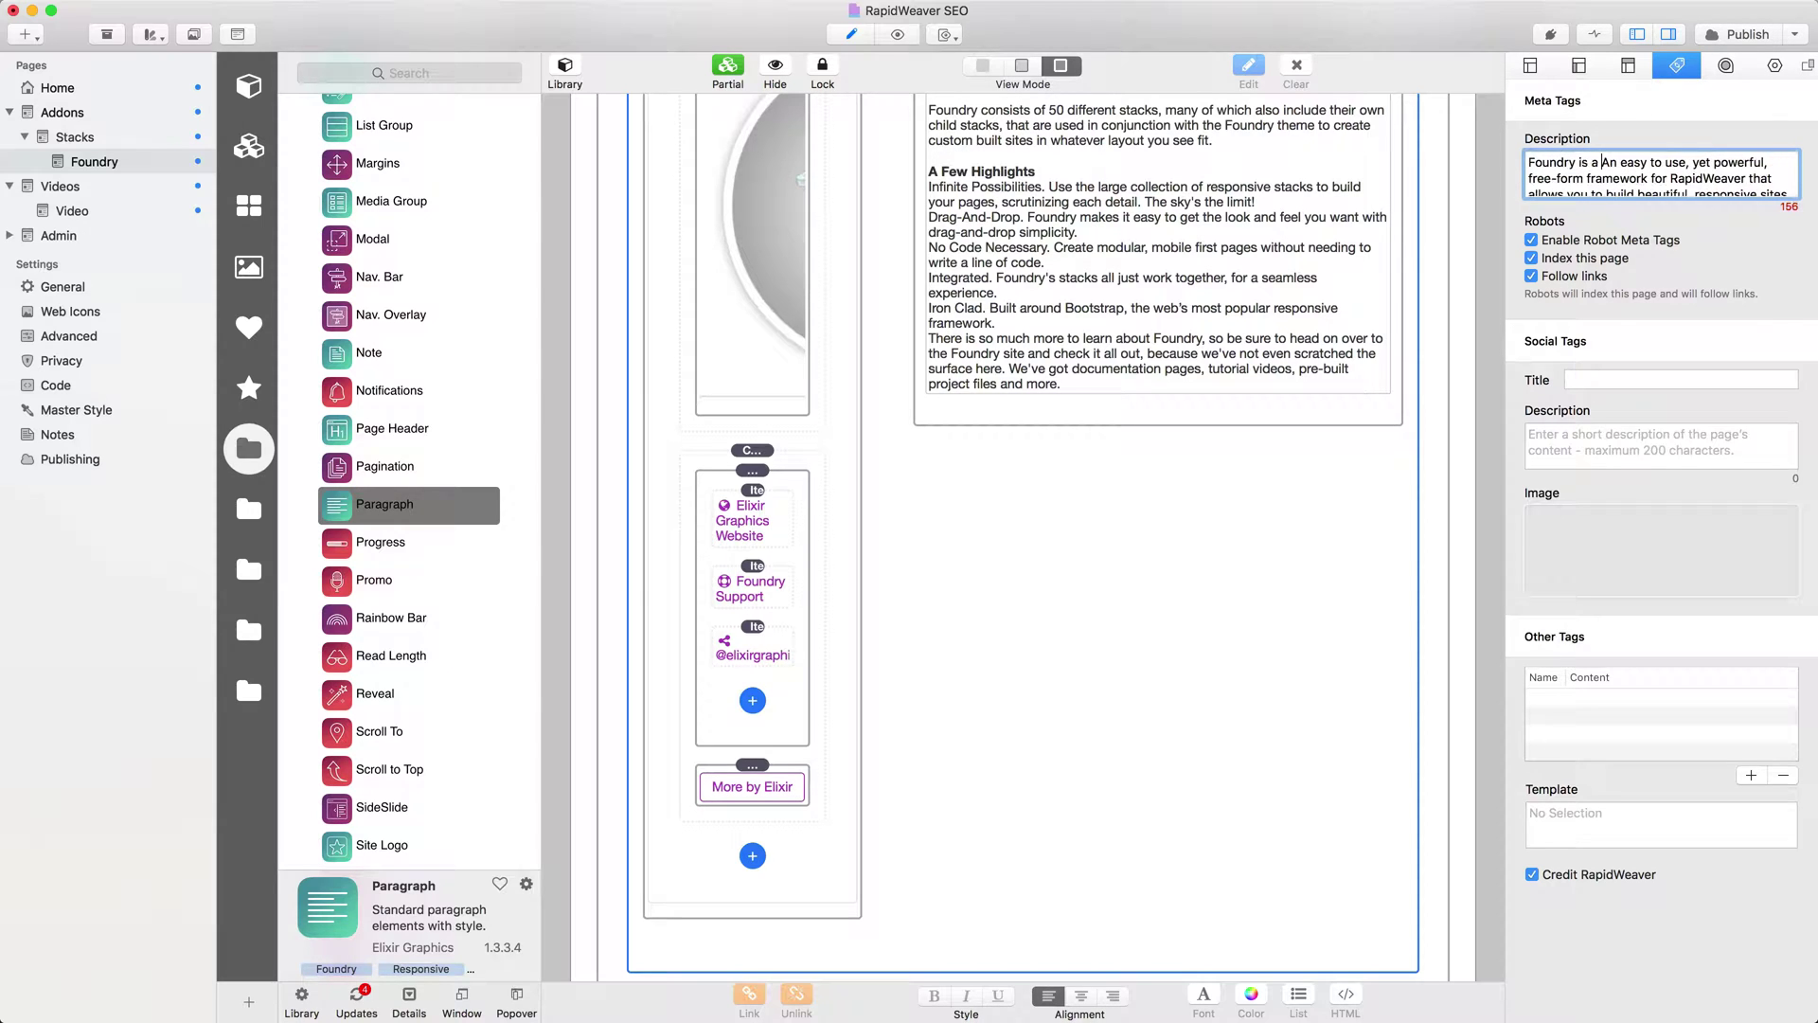
type("stack")
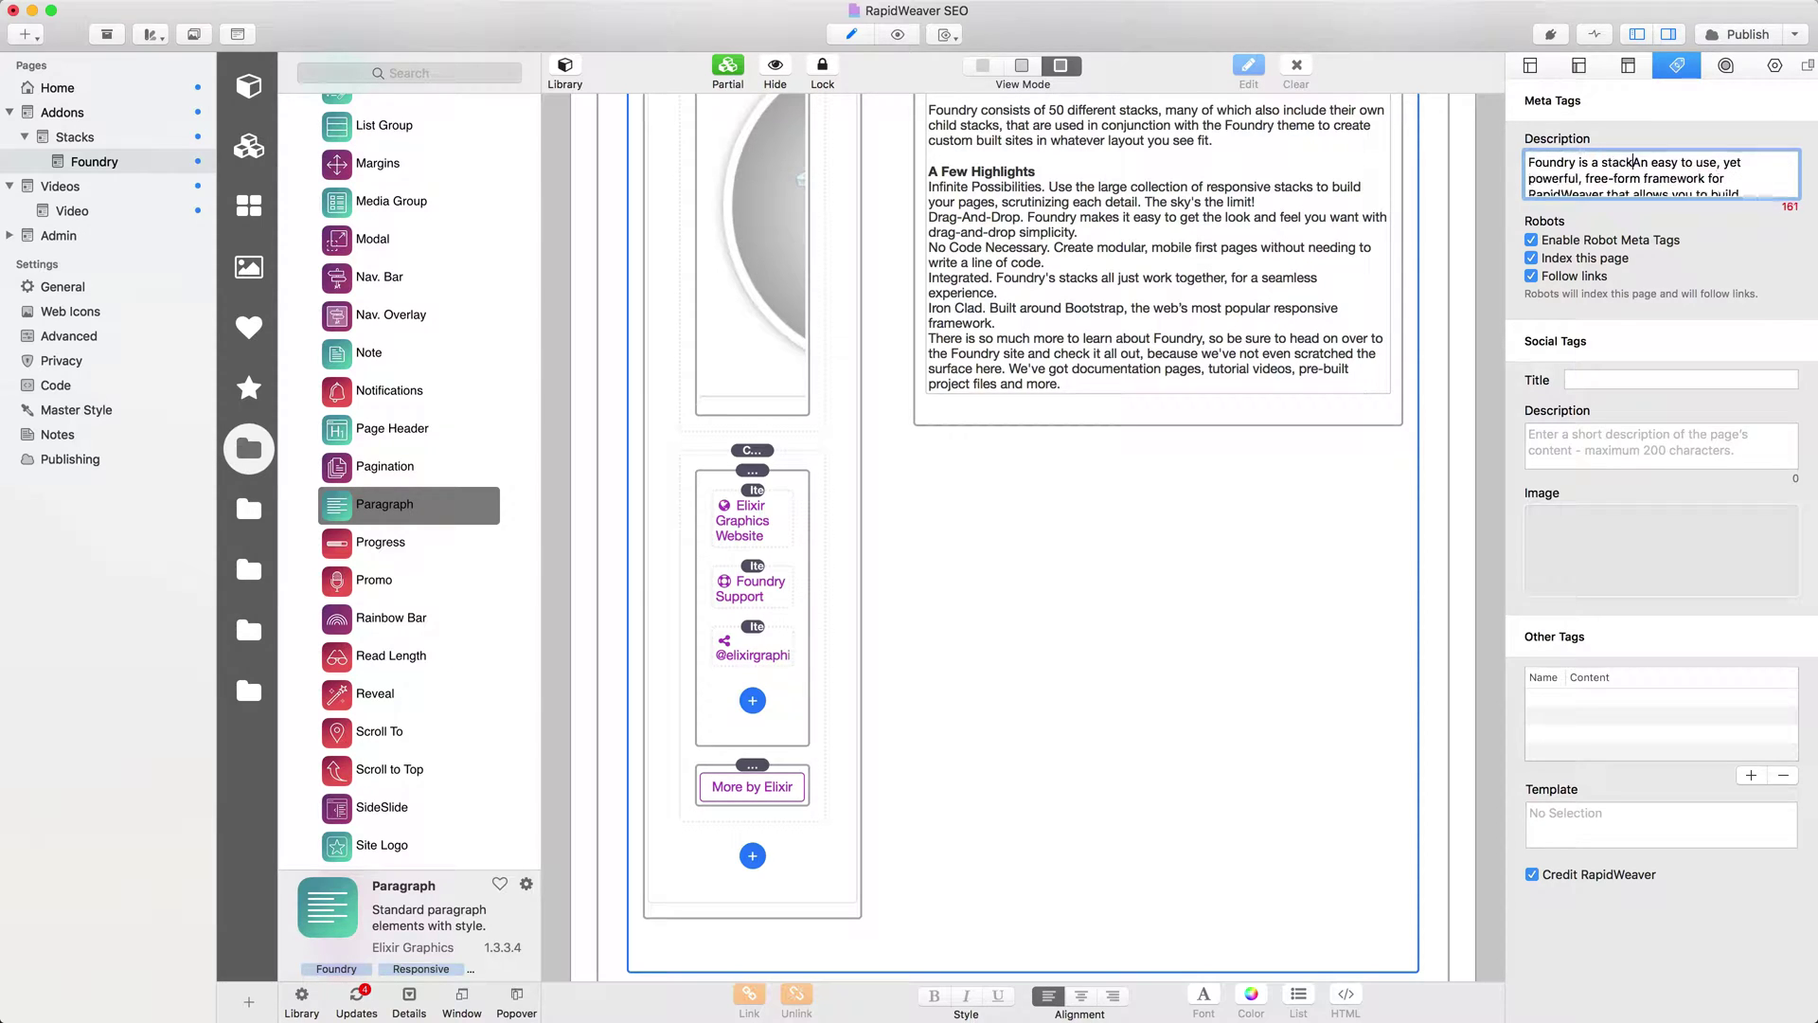
type(" for RapidWeaver")
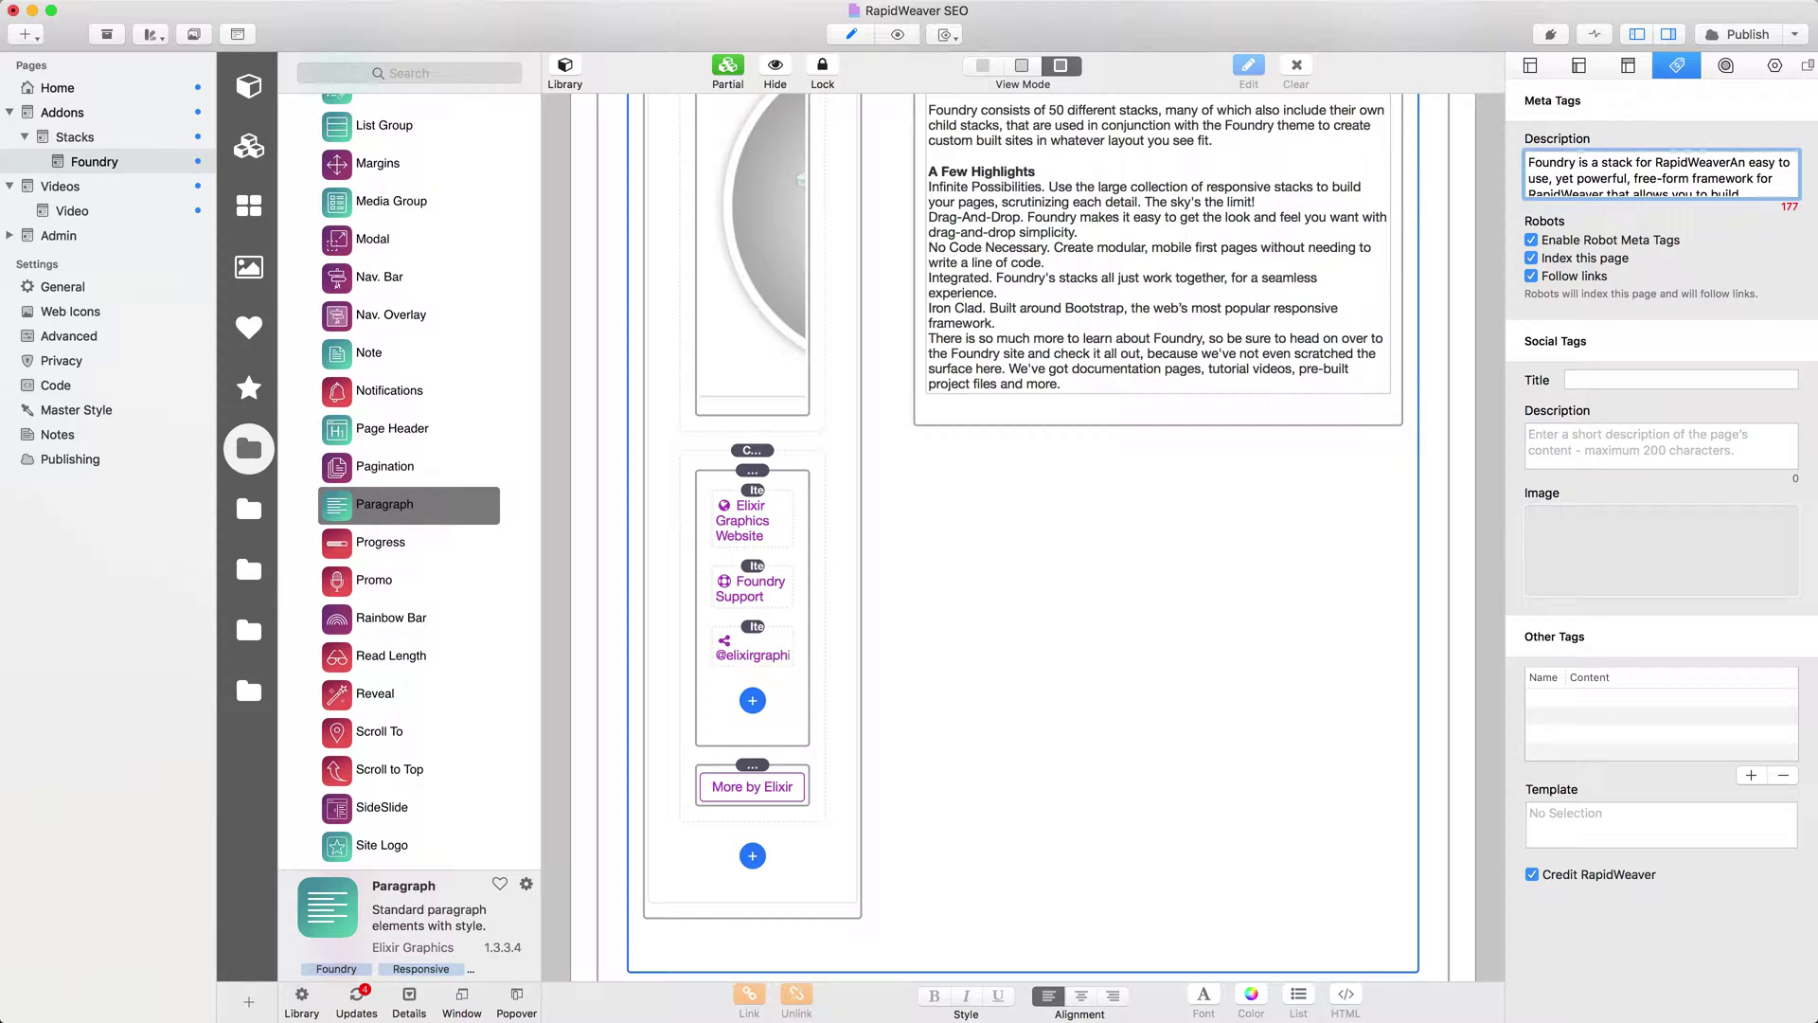
type(".")
Check the rest of the meta description against its character count and look over the social and other tag fields
key("shift+Down")
key("shift+Down")
key("shift+Down")
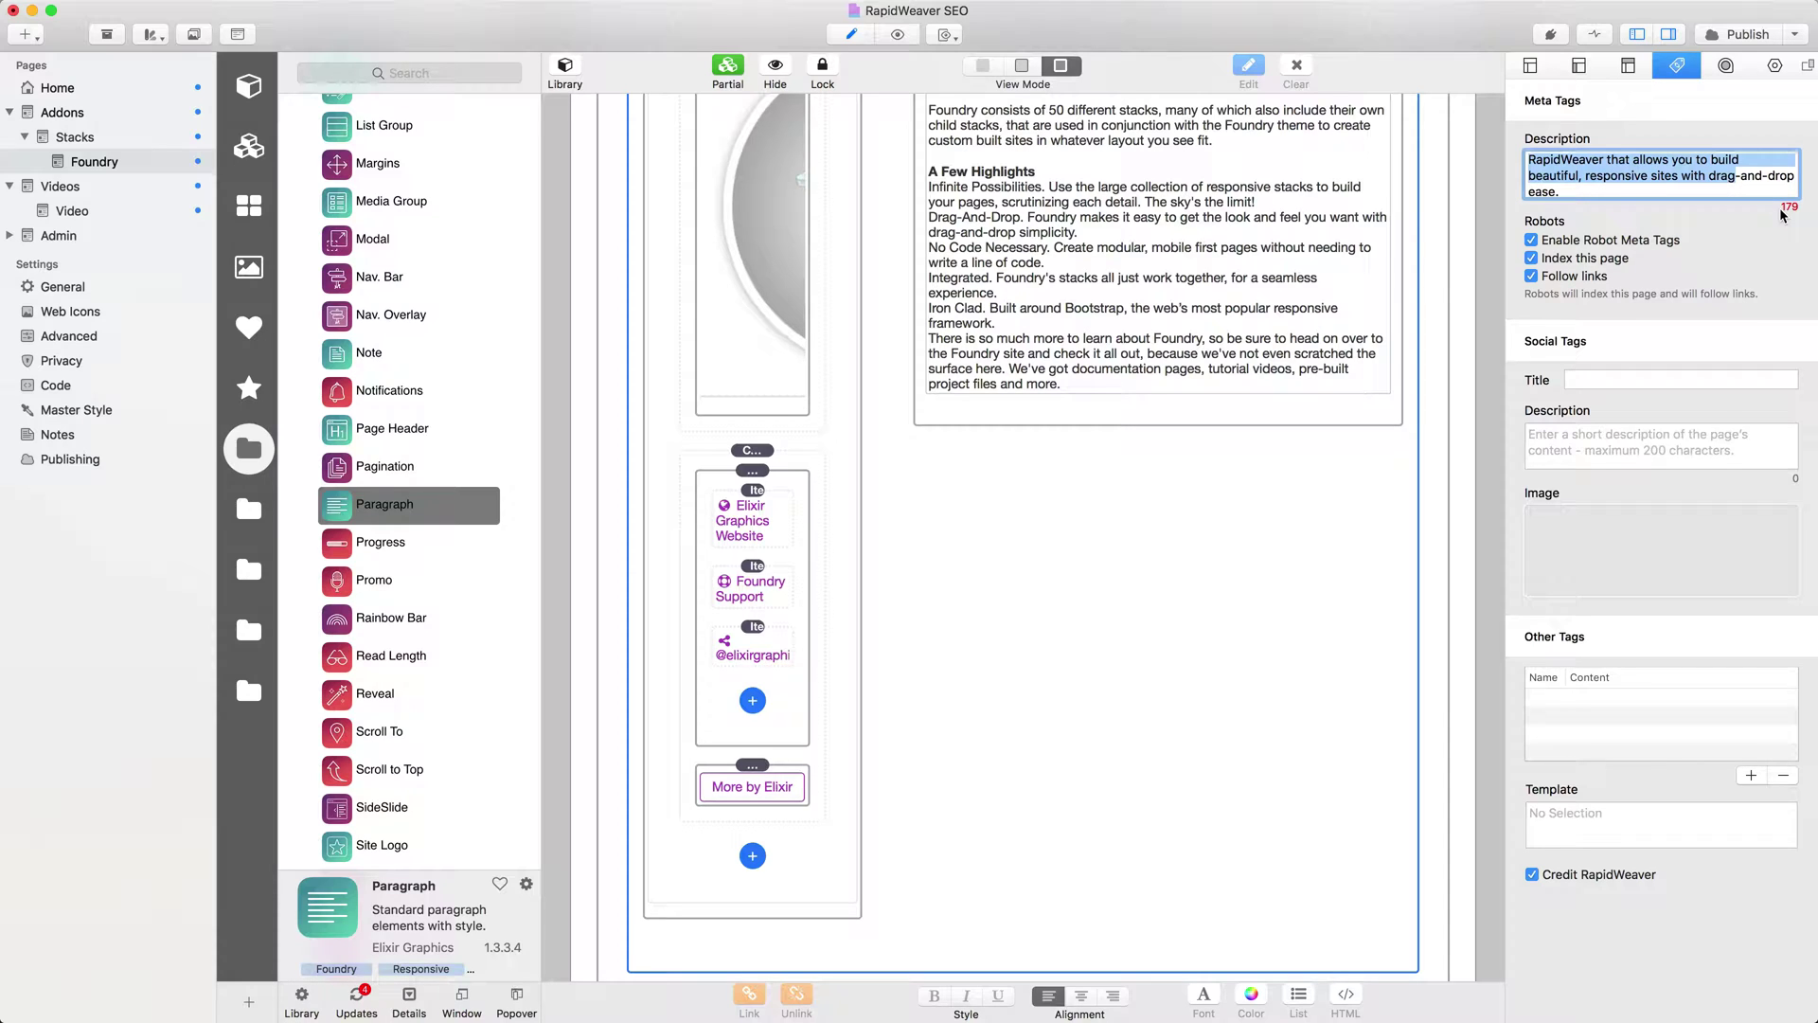
left_click(1746, 220)
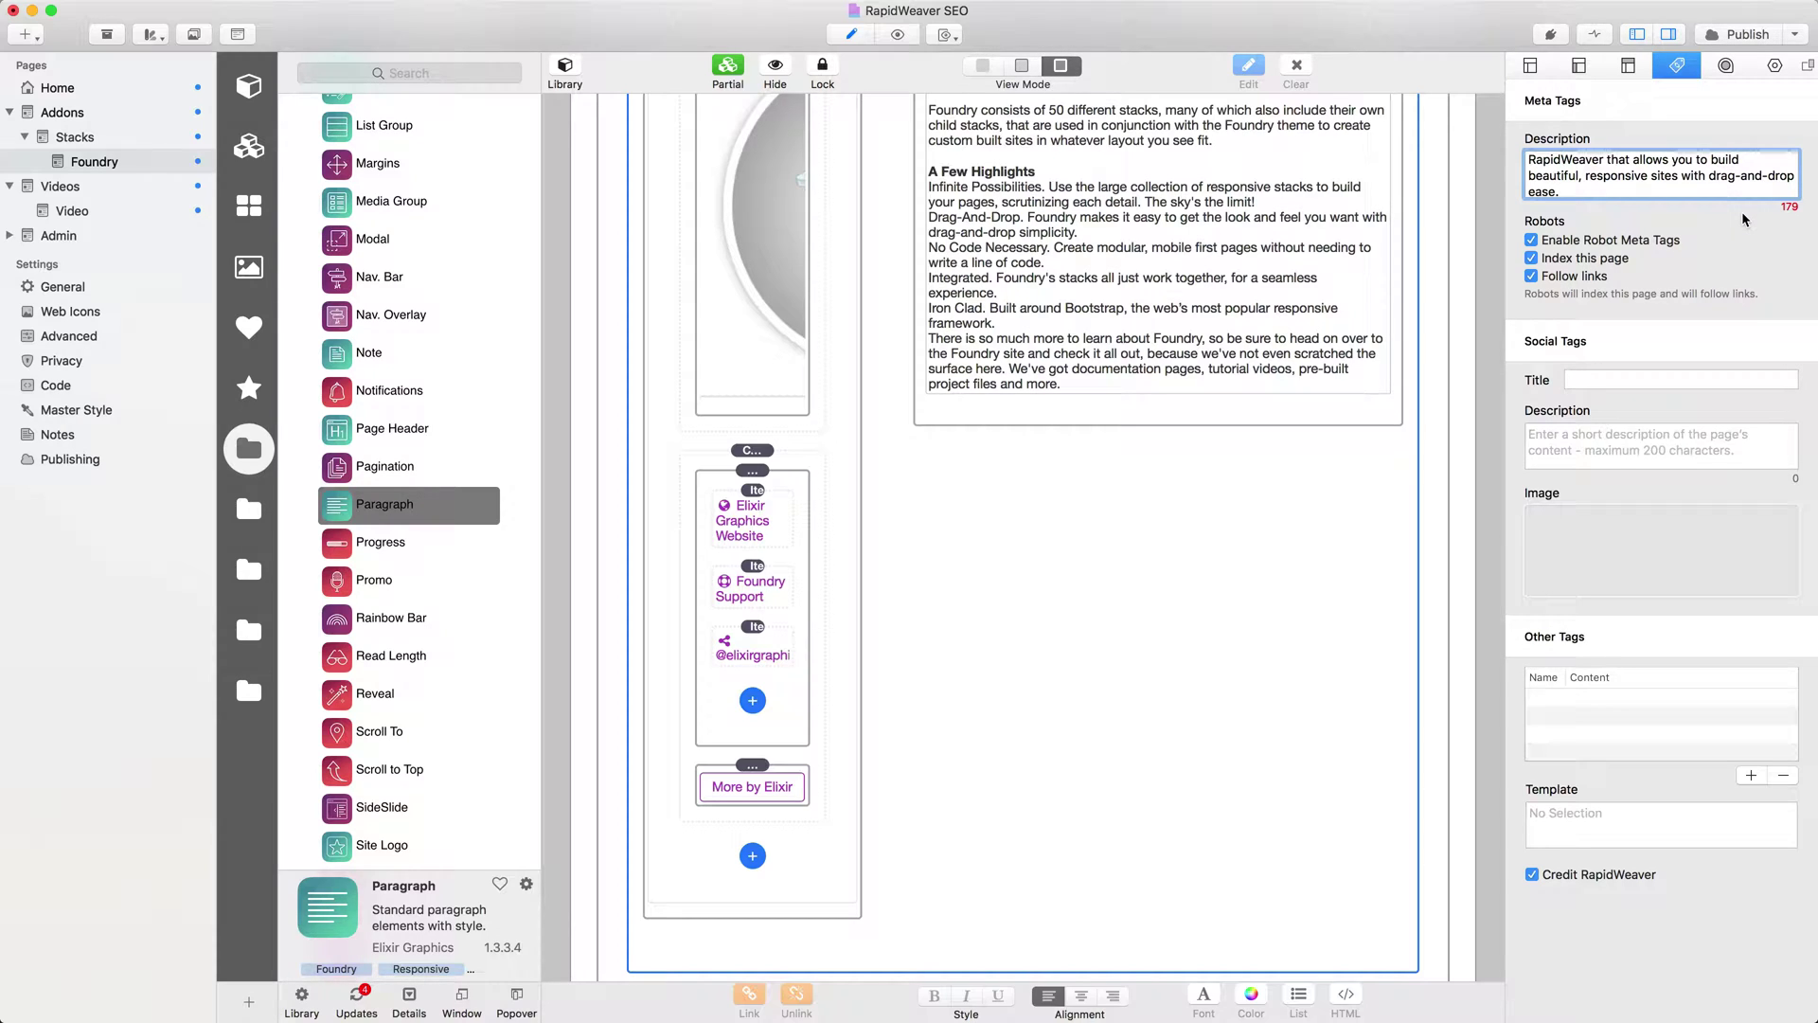
left_click(1629, 375)
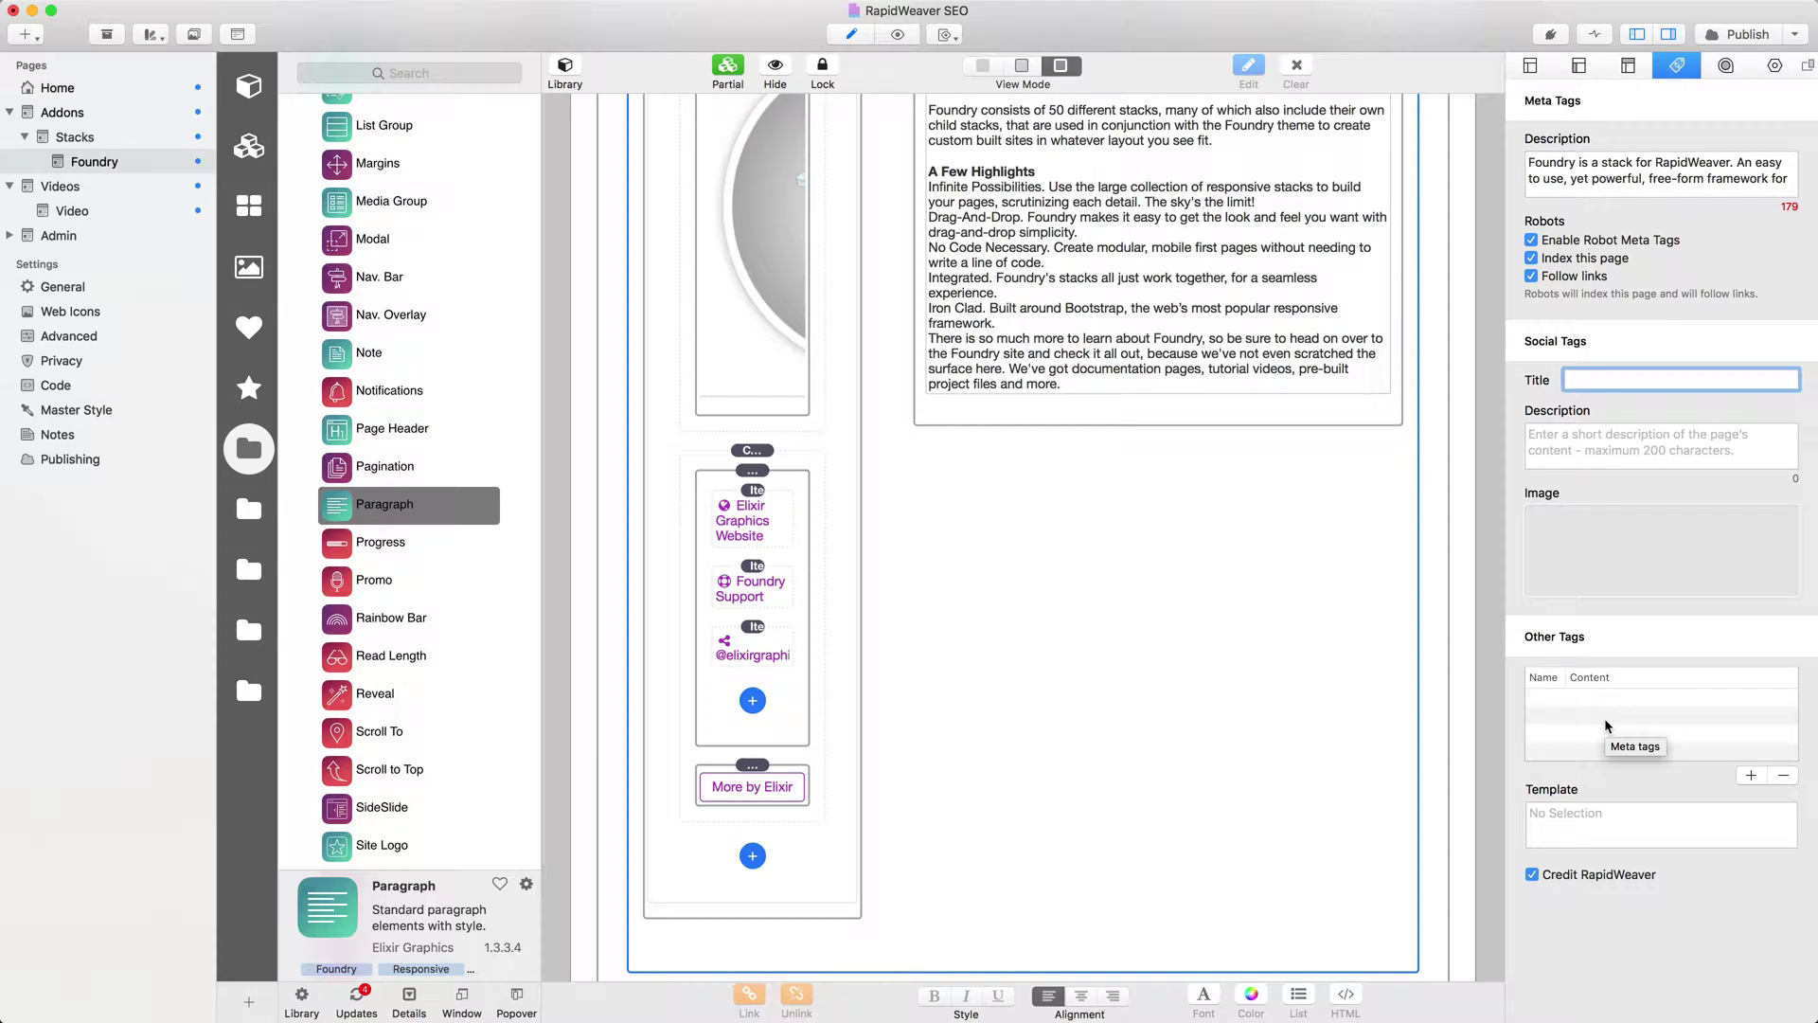
Reload the Foundry preview in Safari and open the site's Videos page
key("super+Tab")
key("super+r")
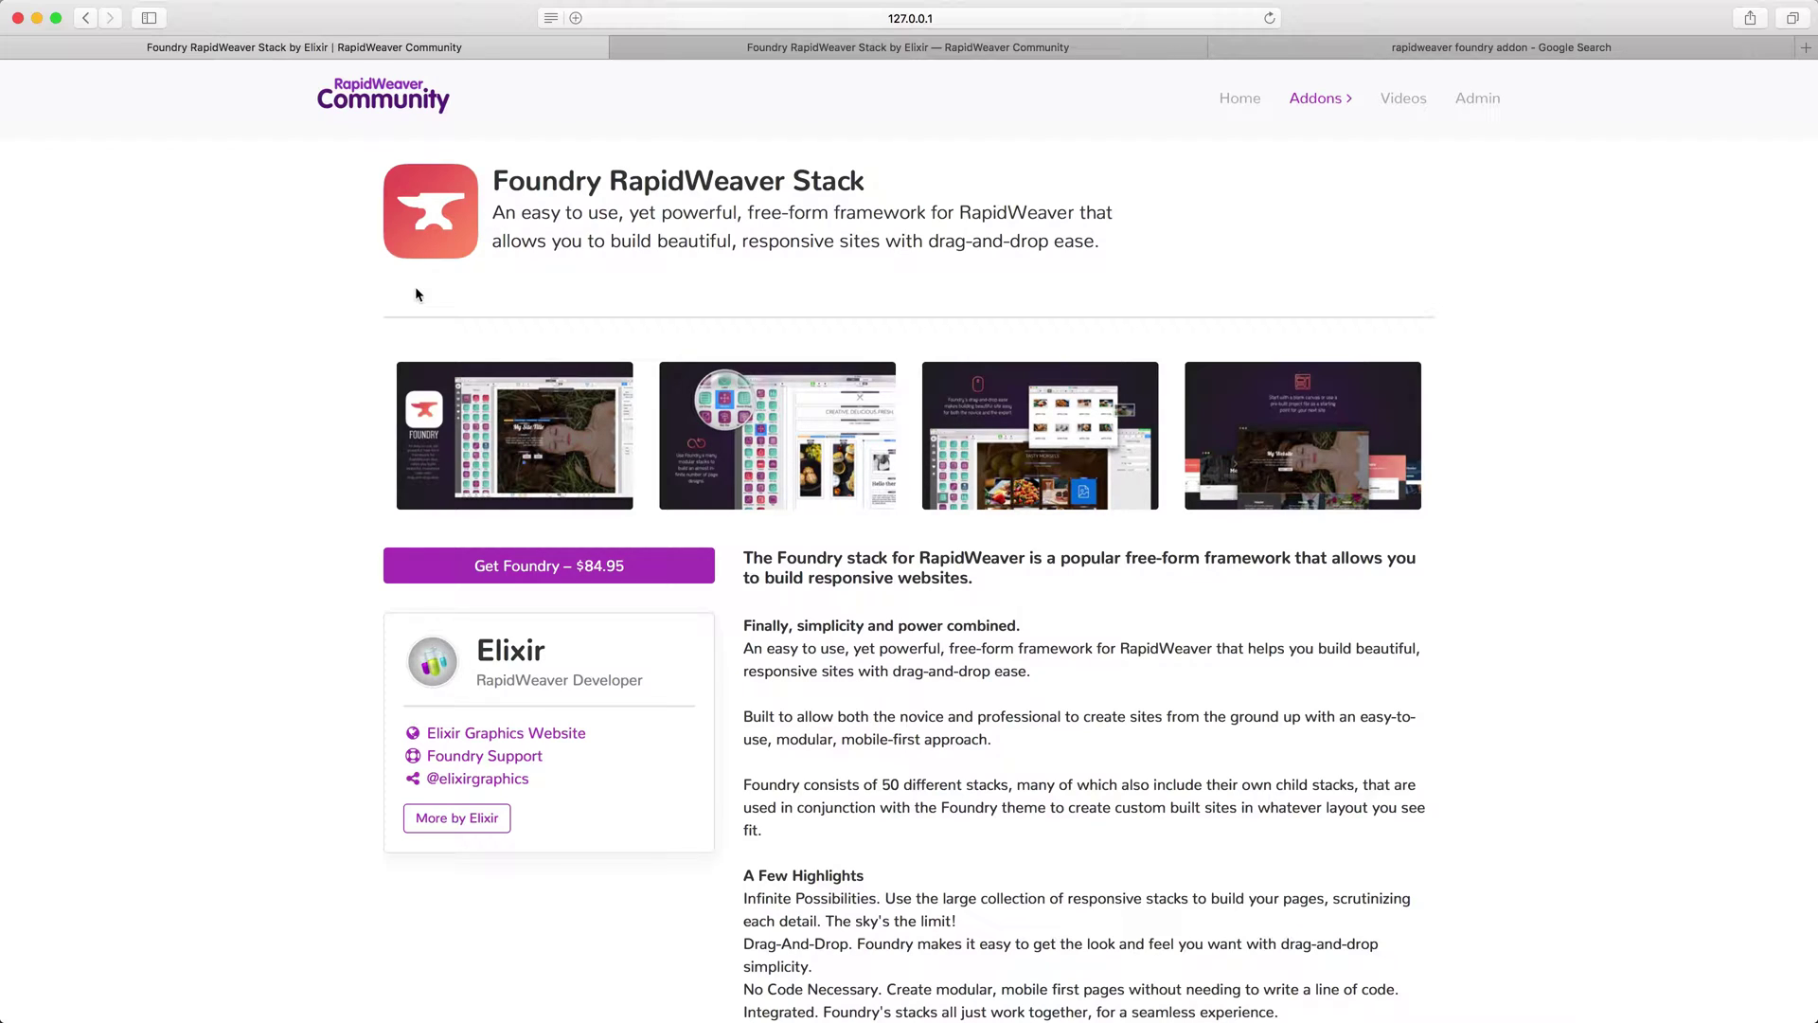
left_click(1398, 102)
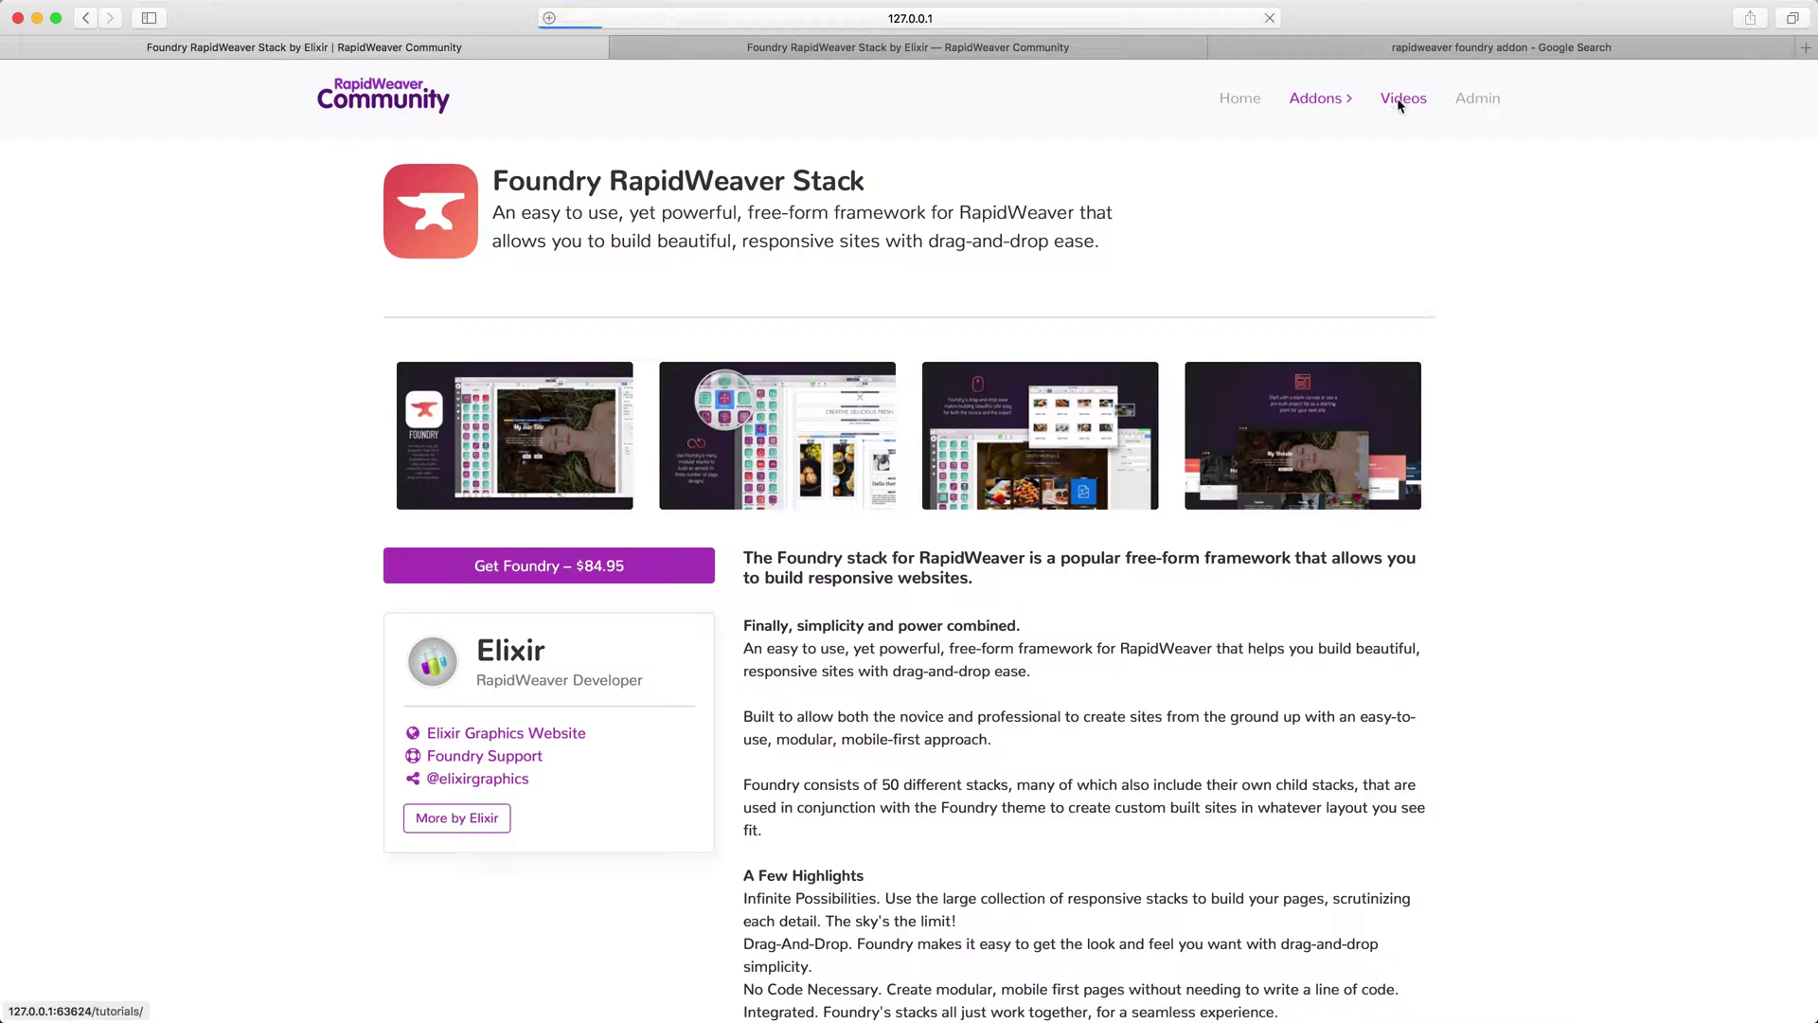